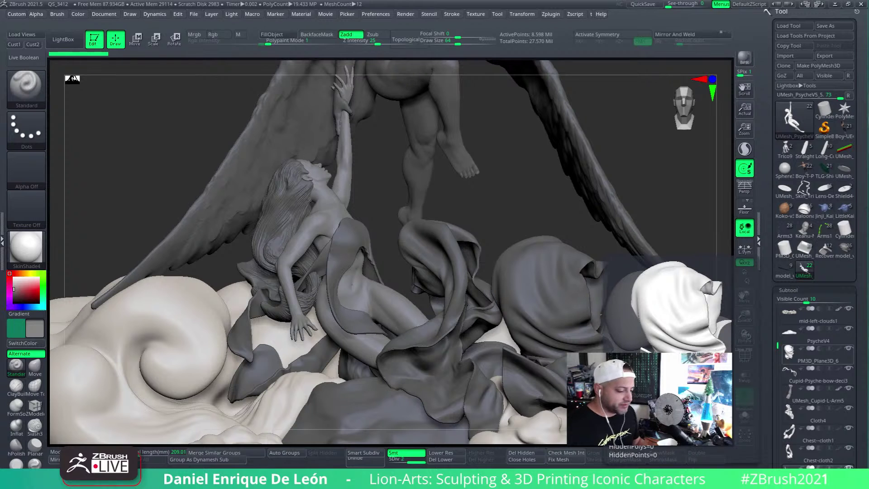
# Examine Psyche's figure, her flowing drapery and the surrounding clouds from several angles
pyautogui.moveTo(654, 162); pyautogui.dragTo(444, 266)
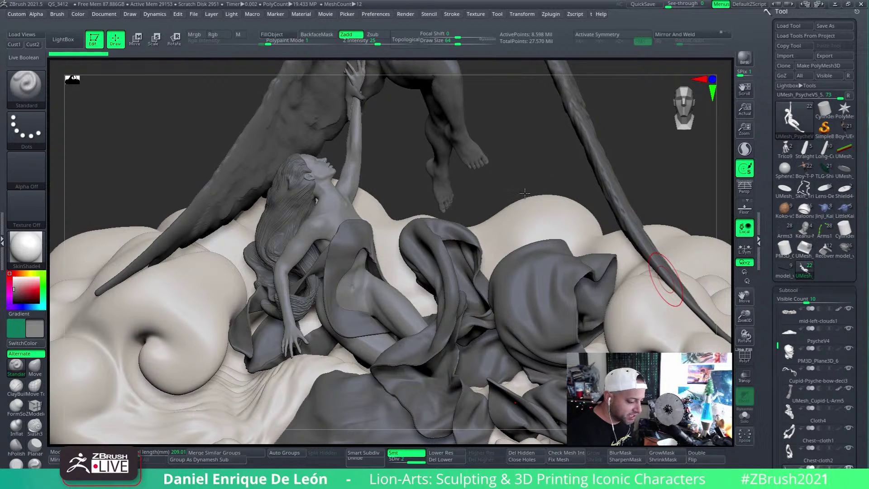
pyautogui.moveTo(473, 256); pyautogui.dragTo(514, 242)
pyautogui.moveTo(456, 246); pyautogui.dragTo(467, 221)
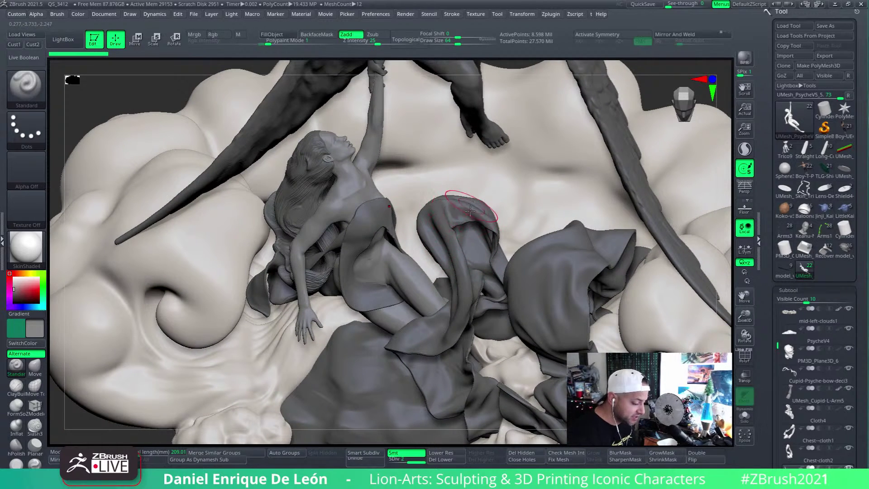
pyautogui.moveTo(450, 200); pyautogui.dragTo(457, 222)
pyautogui.moveTo(456, 222); pyautogui.dragTo(448, 201, button='right')
pyautogui.moveTo(427, 277); pyautogui.dragTo(508, 357, button='right')
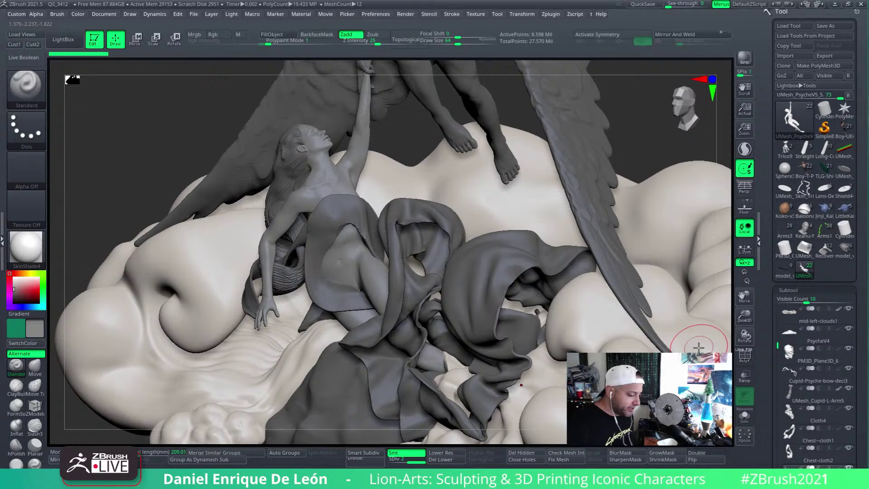
pyautogui.moveTo(404, 300); pyautogui.dragTo(633, 266, button='right')
pyautogui.moveTo(386, 262); pyautogui.dragTo(576, 313, button='right')
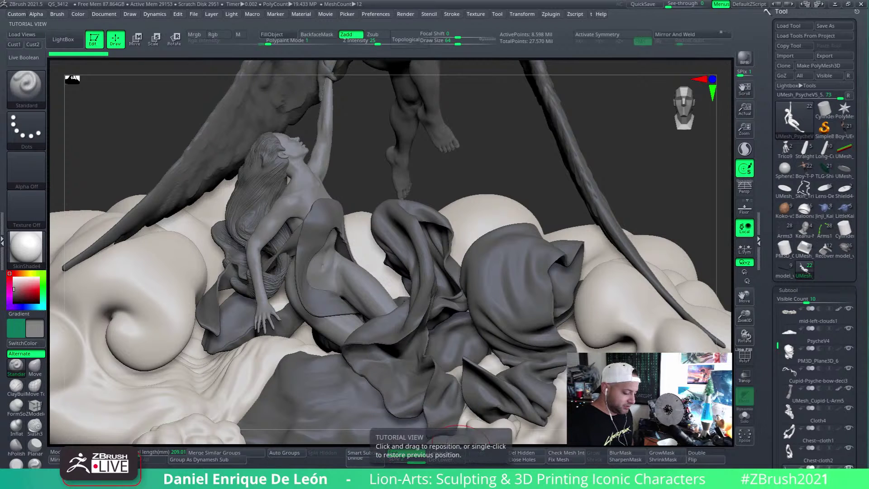
pyautogui.moveTo(271, 483)
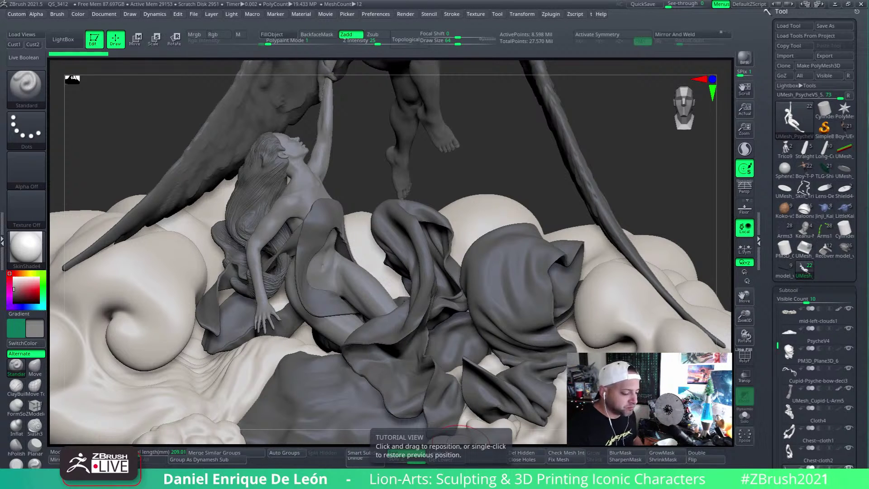
# Inspect Psyche's reach toward Cupid and the cloth wrapped around her torso, from overall views to close range
pyautogui.moveTo(436, 247); pyautogui.dragTo(459, 291, button='right')
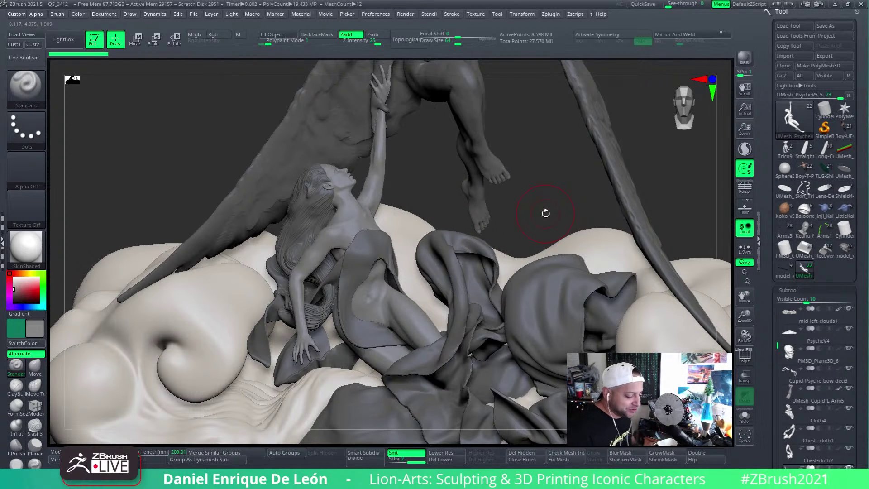
pyautogui.moveTo(373, 297); pyautogui.dragTo(363, 306, button='right')
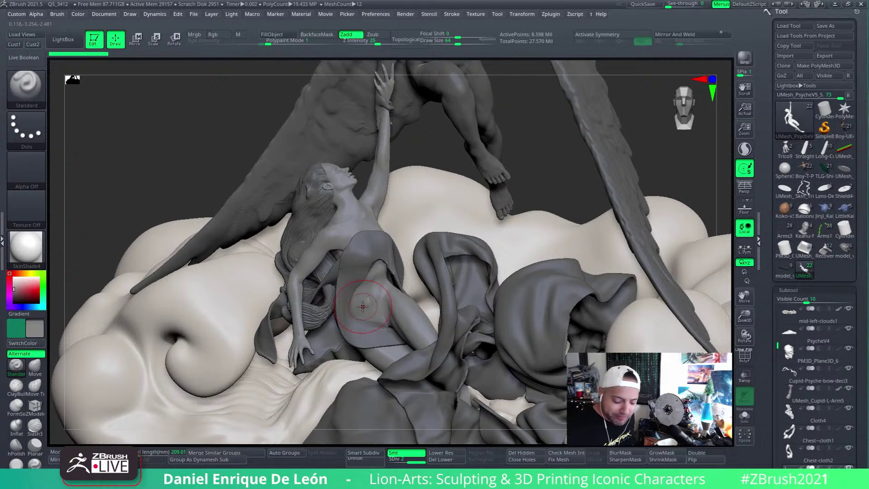
pyautogui.moveTo(407, 215); pyautogui.dragTo(398, 291, button='right')
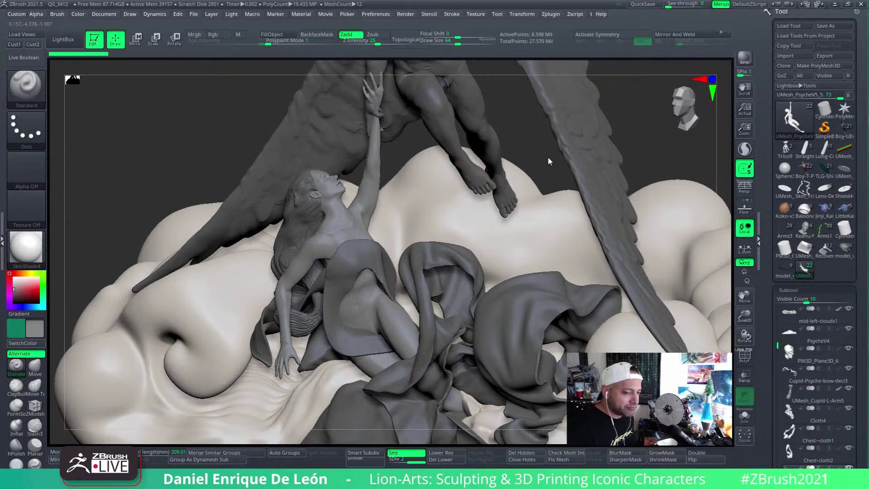
pyautogui.moveTo(549, 159); pyautogui.dragTo(417, 328, button='right')
pyautogui.moveTo(371, 296); pyautogui.dragTo(595, 222, button='right')
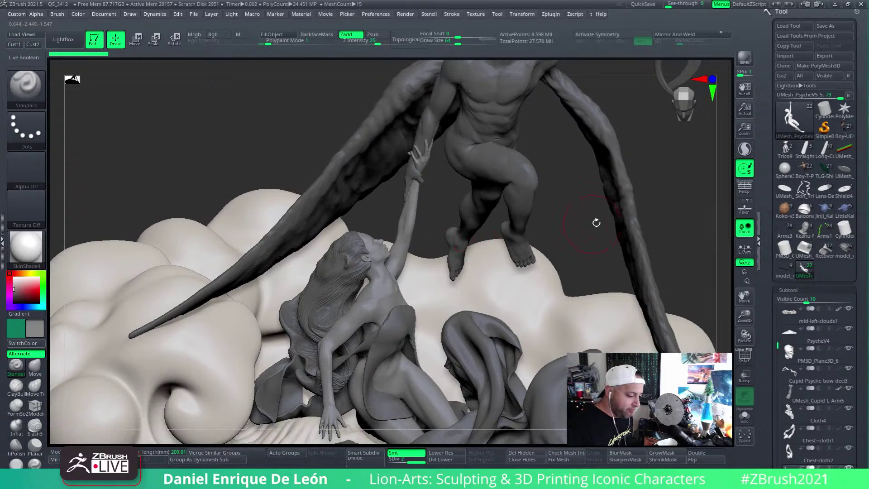
pyautogui.moveTo(567, 263); pyautogui.dragTo(564, 270, button='right')
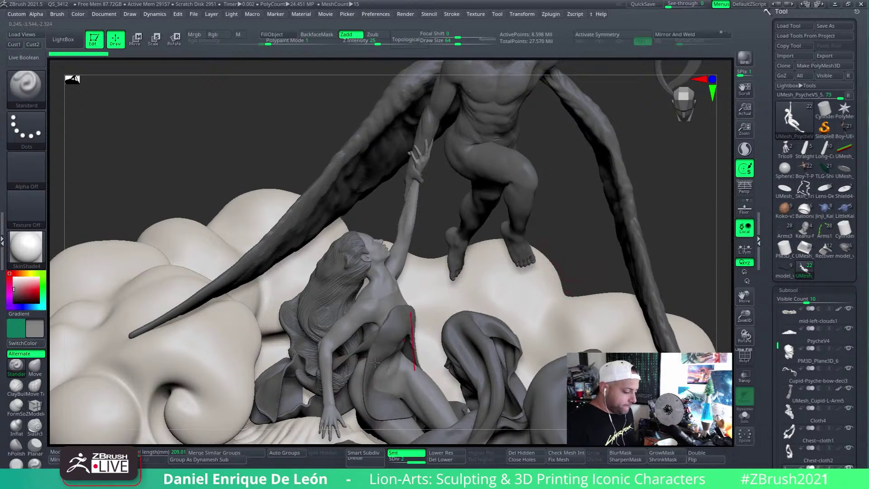
pyautogui.moveTo(427, 306)
pyautogui.mouseDown(button='right')
pyautogui.moveTo(352, 263)
pyautogui.moveTo(471, 276)
pyautogui.moveTo(435, 293)
pyautogui.moveTo(437, 272)
pyautogui.moveTo(419, 269)
pyautogui.moveTo(423, 321)
pyautogui.moveTo(422, 303)
pyautogui.moveTo(436, 295)
pyautogui.mouseUp(button='right')
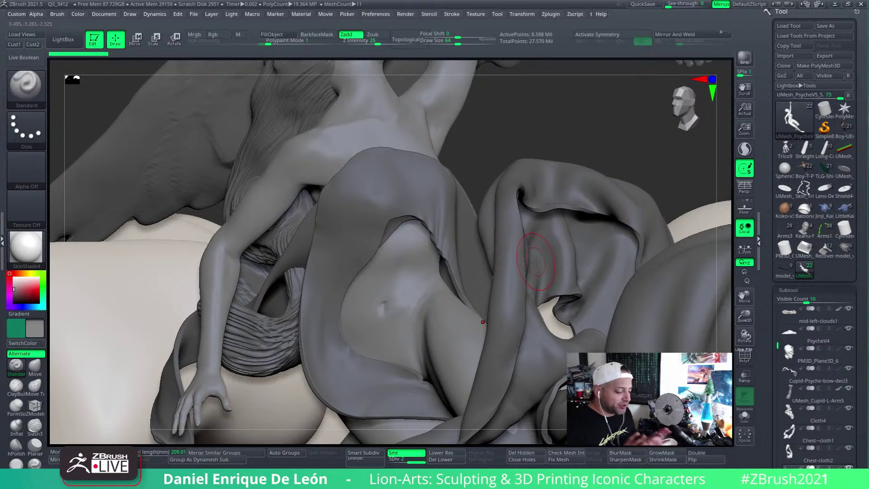
pyautogui.moveTo(411, 259)
pyautogui.mouseDown(button='right')
pyautogui.moveTo(408, 279)
pyautogui.moveTo(423, 267)
pyautogui.mouseUp(button='right')
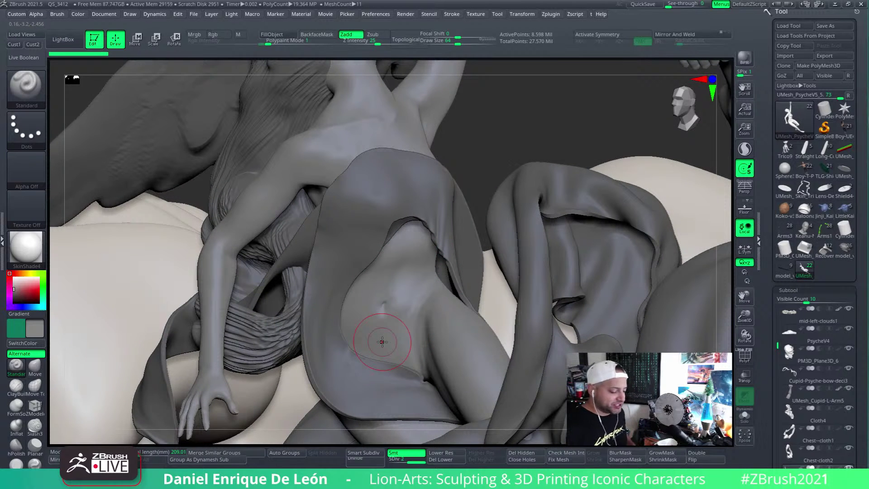
pyautogui.moveTo(426, 242); pyautogui.dragTo(469, 364, button='right')
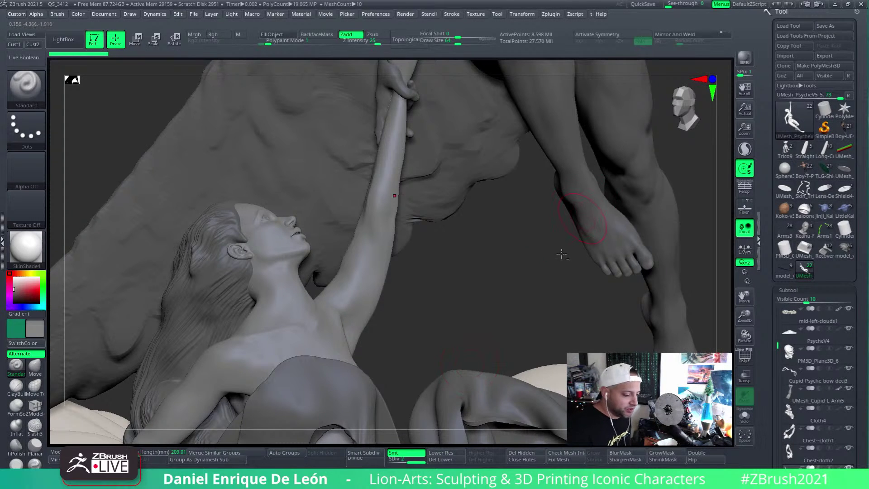
# Examine Cupid's head, neck seam, chest and raised arm from the front and both sides
pyautogui.moveTo(561, 254)
pyautogui.mouseDown(button='right')
pyautogui.moveTo(520, 235)
pyautogui.moveTo(514, 391)
pyautogui.moveTo(534, 360)
pyautogui.moveTo(512, 340)
pyautogui.moveTo(499, 375)
pyautogui.moveTo(553, 303)
pyautogui.moveTo(574, 297)
pyautogui.mouseUp(button='right')
pyautogui.moveTo(496, 264)
pyautogui.mouseDown(button='right')
pyautogui.moveTo(498, 297)
pyautogui.moveTo(536, 208)
pyautogui.mouseUp(button='right')
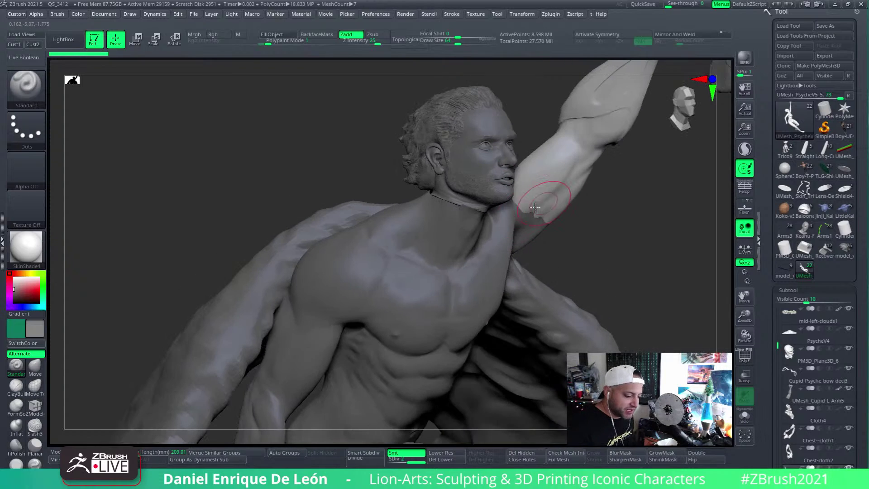
pyautogui.moveTo(475, 205); pyautogui.dragTo(531, 230, button='right')
pyautogui.keyDown('alt'); pyautogui.moveTo(594, 132); pyautogui.dragTo(483, 248, button='right'); pyautogui.keyUp('alt')
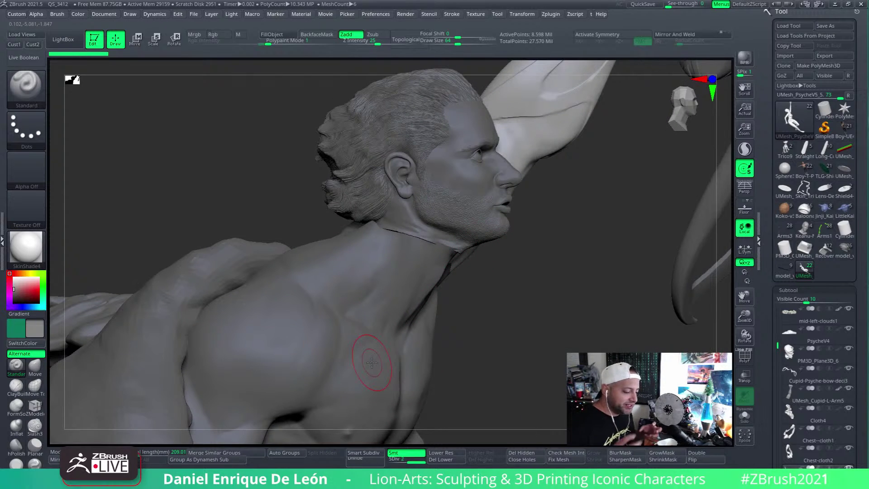
pyautogui.moveTo(421, 247)
pyautogui.mouseDown(button='right')
pyautogui.moveTo(442, 255)
pyautogui.moveTo(473, 243)
pyautogui.moveTo(396, 241)
pyautogui.moveTo(470, 239)
pyautogui.mouseUp(button='right')
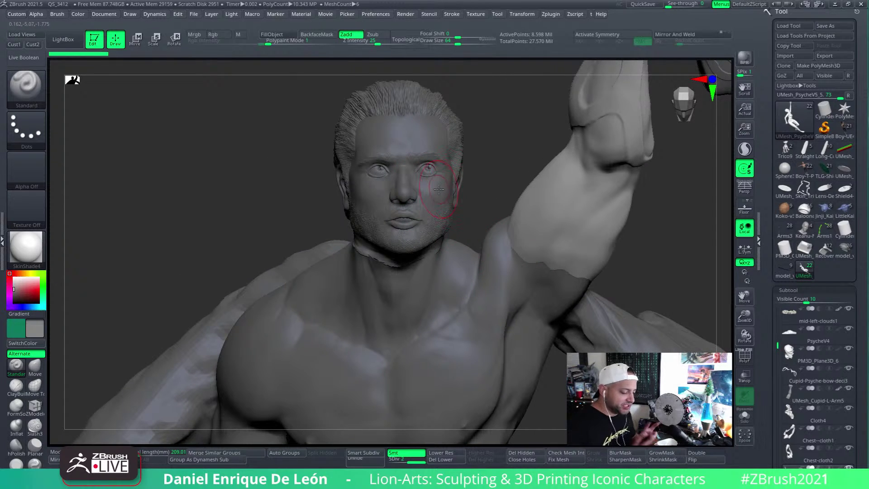
pyautogui.moveTo(438, 189); pyautogui.dragTo(543, 301, button='right')
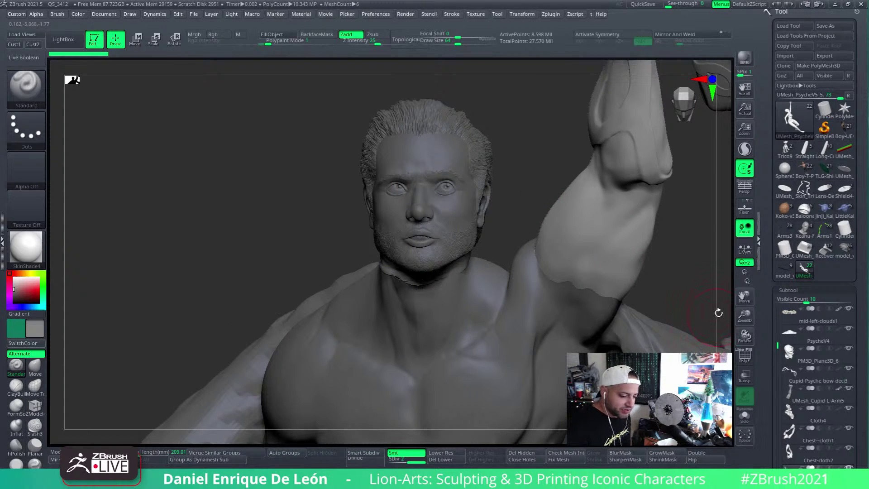
pyautogui.moveTo(451, 212)
pyautogui.mouseDown(button='right')
pyautogui.moveTo(405, 207)
pyautogui.moveTo(442, 209)
pyautogui.mouseUp(button='right')
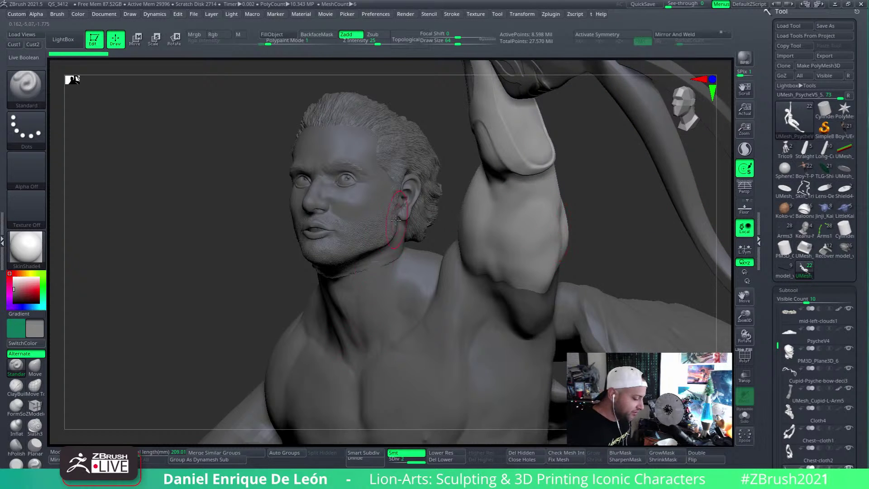
pyautogui.moveTo(379, 238); pyautogui.dragTo(437, 265, button='right')
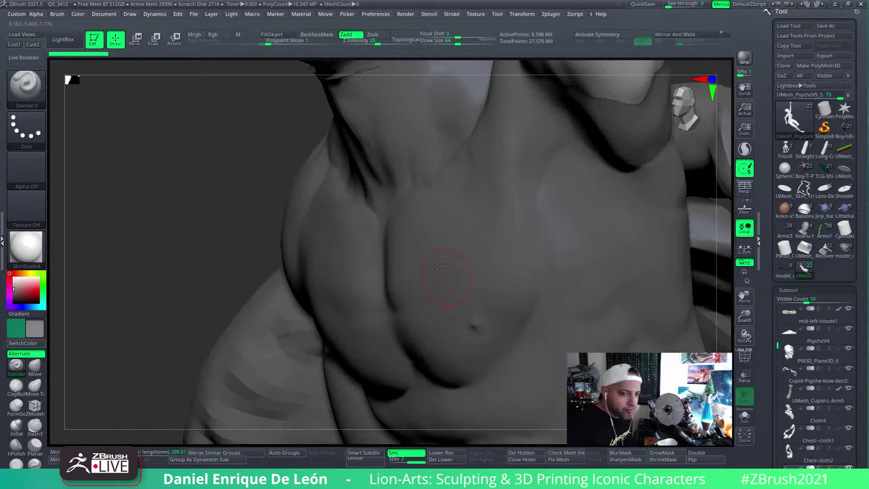
pyautogui.moveTo(416, 230)
pyautogui.keyDown('alt'); pyautogui.mouseDown(button='right')
pyautogui.moveTo(420, 248)
pyautogui.moveTo(446, 209)
pyautogui.moveTo(430, 236)
pyautogui.mouseUp(button='right'); pyautogui.keyUp('alt')
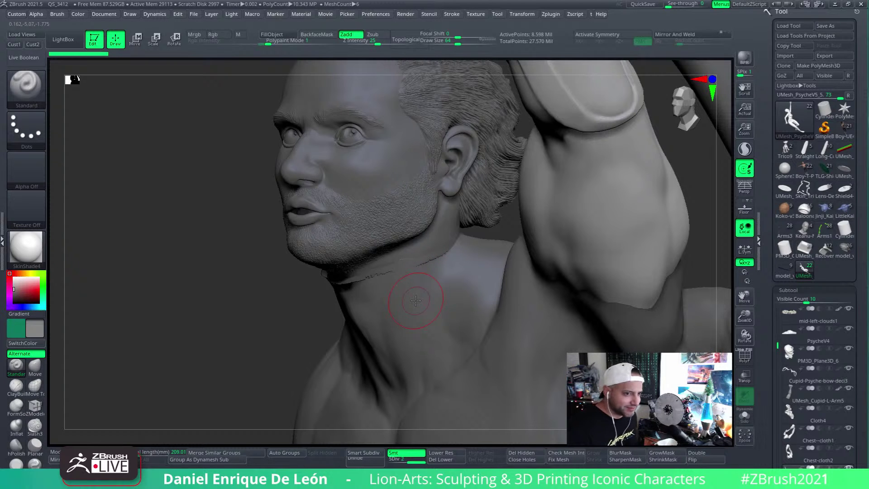
pyautogui.moveTo(422, 270); pyautogui.dragTo(466, 287, button='right')
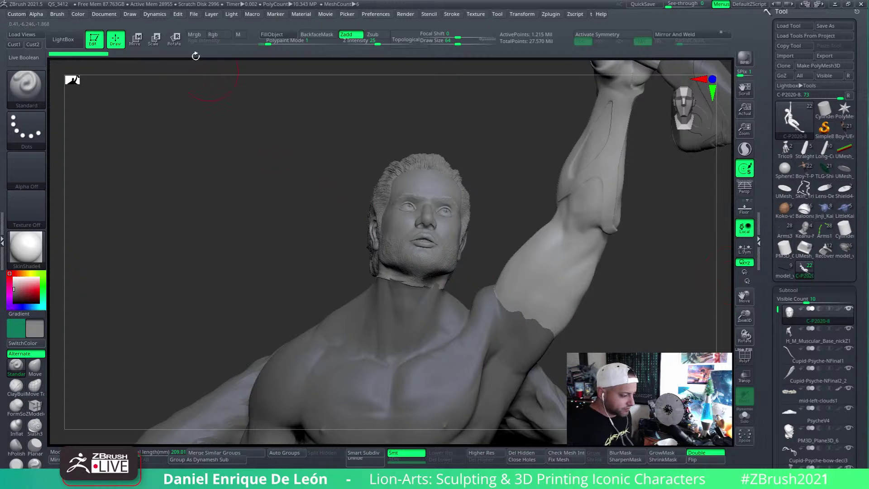
# Bring up the rotation gizmo on Cupid's head subtool and check the head's tilt relative to the body
pyautogui.press('r')
pyautogui.click(292, 114)
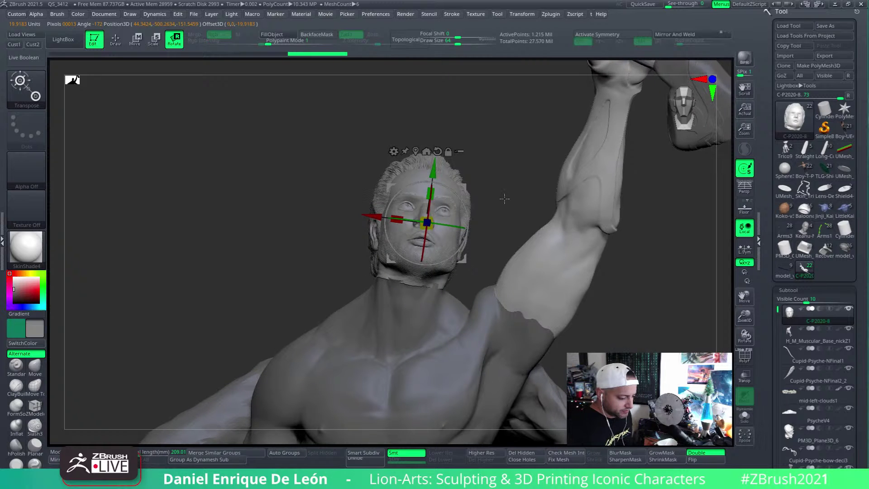
pyautogui.moveTo(507, 183); pyautogui.dragTo(508, 221)
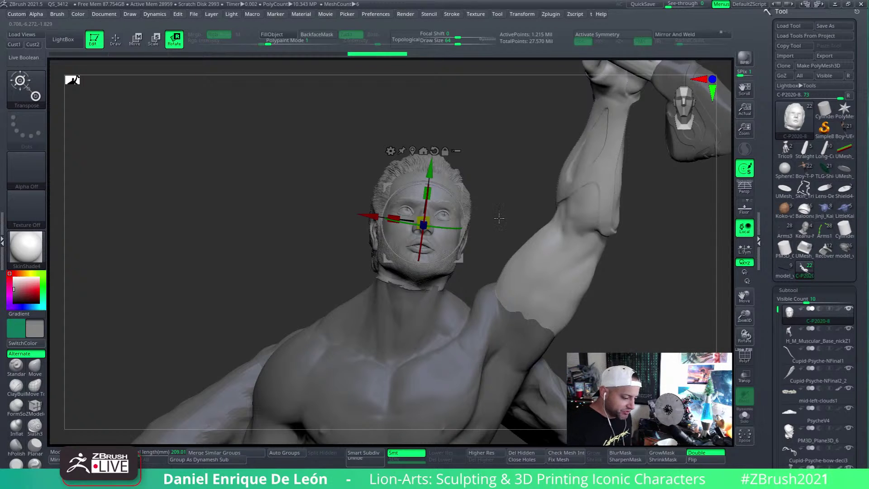
pyautogui.moveTo(506, 214)
pyautogui.mouseDown()
pyautogui.moveTo(501, 224)
pyautogui.moveTo(492, 213)
pyautogui.mouseUp()
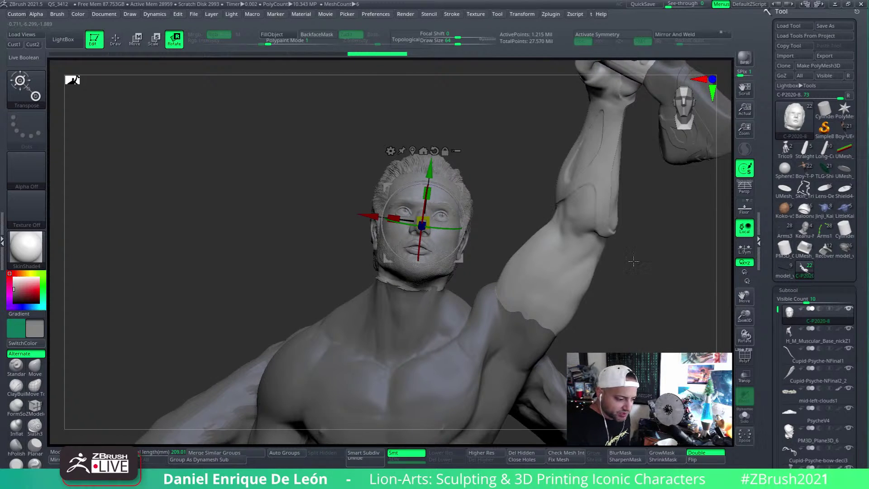
# Switch to the PolyMesh3D star tool, append the C-P2020-8 head as a subtool and frame it
pyautogui.click(844, 109)
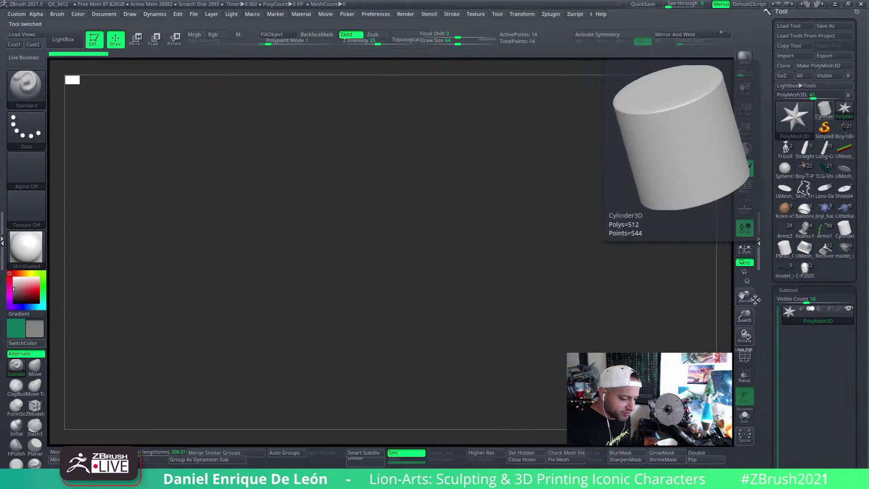
pyautogui.scroll(-5, 859, 333)
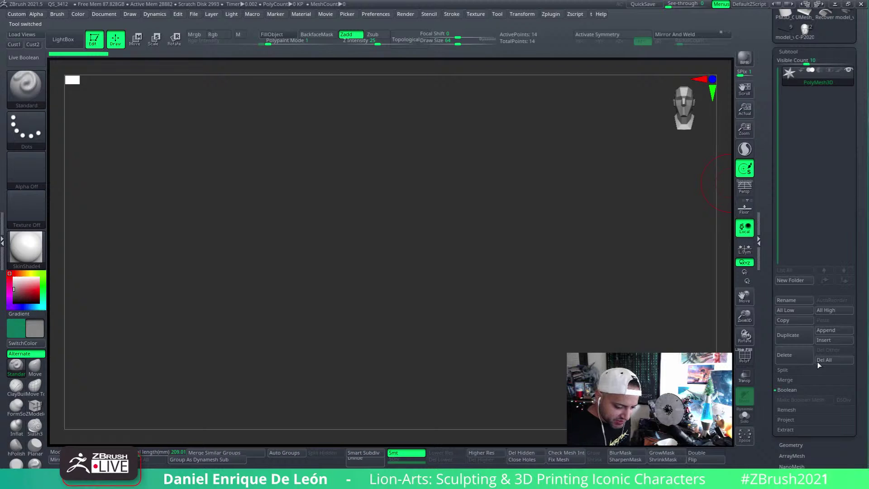
pyautogui.click(826, 330)
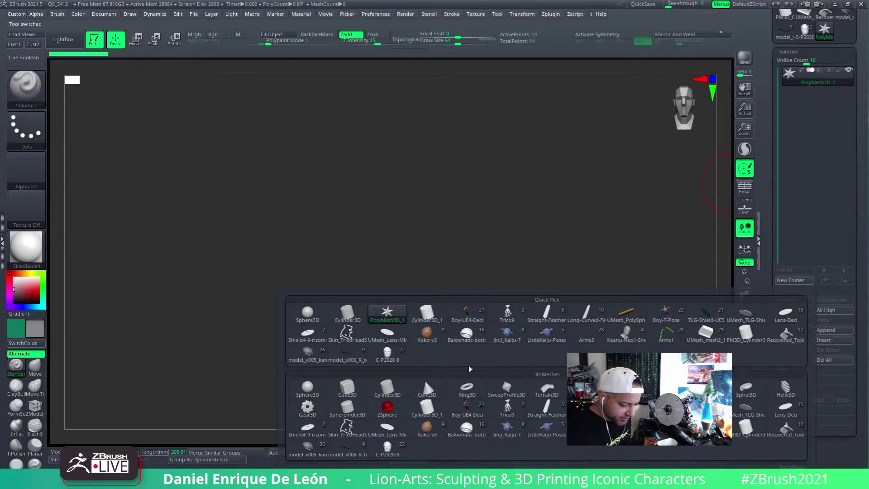
pyautogui.click(389, 354)
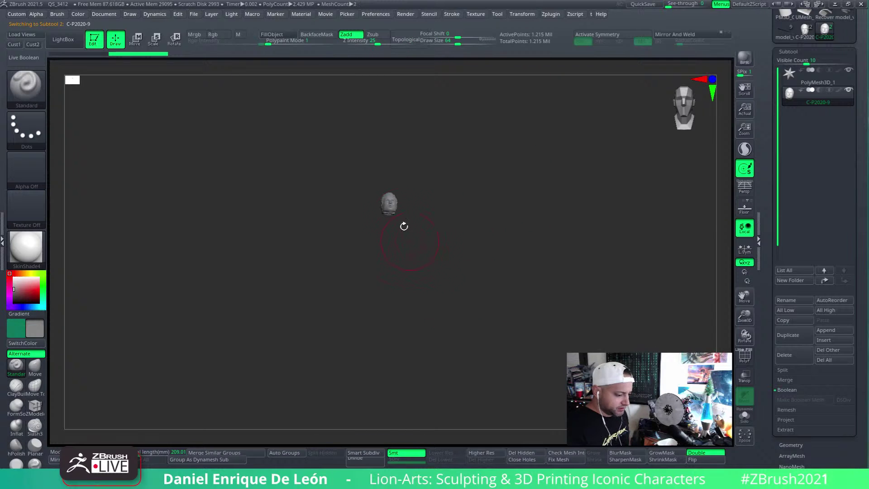
pyautogui.press('f')
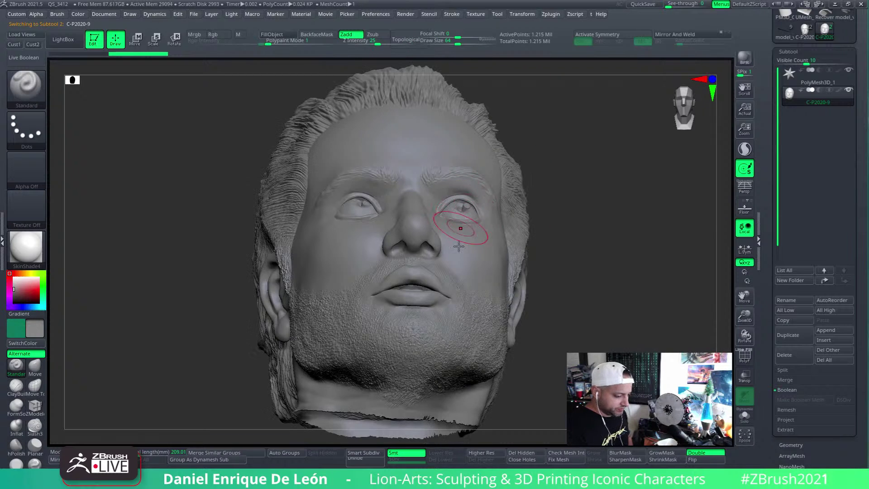
pyautogui.moveTo(472, 275); pyautogui.dragTo(634, 181)
# Delete the PolyMesh3D_1 star subtool so only the head remains in the tool
pyautogui.click(802, 82)
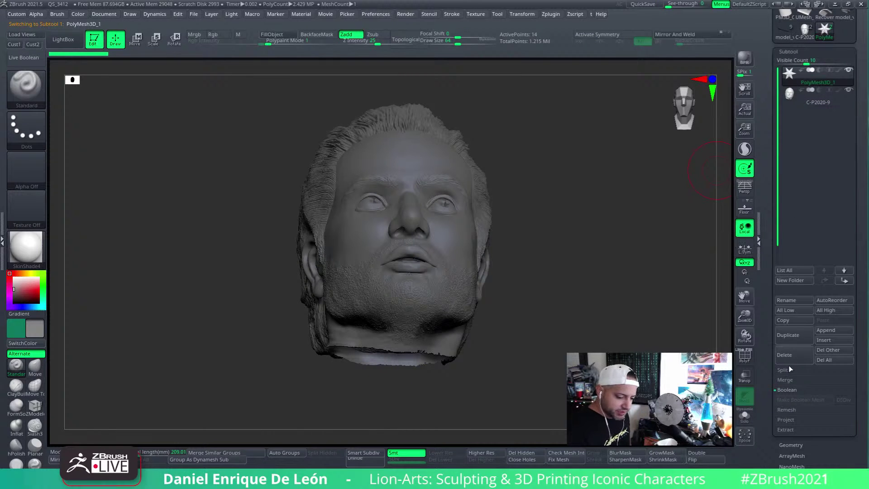
pyautogui.click(789, 356)
pyautogui.click(792, 377)
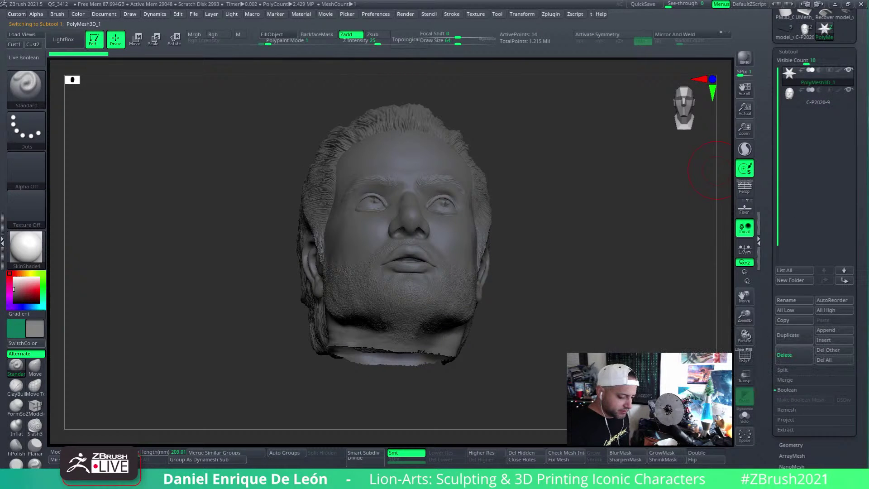
# Turn on the floor grid and view the head from the front against it
pyautogui.moveTo(549, 346); pyautogui.dragTo(557, 199)
pyautogui.click(745, 209)
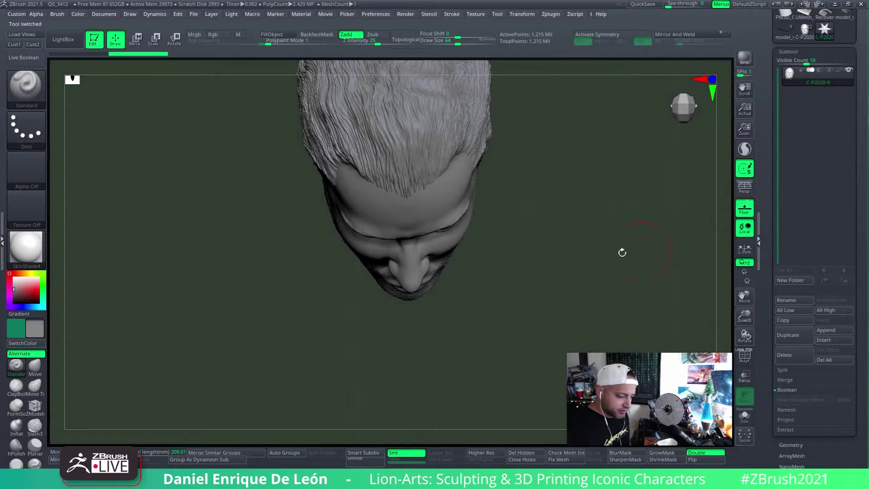
pyautogui.moveTo(621, 249); pyautogui.dragTo(648, 243)
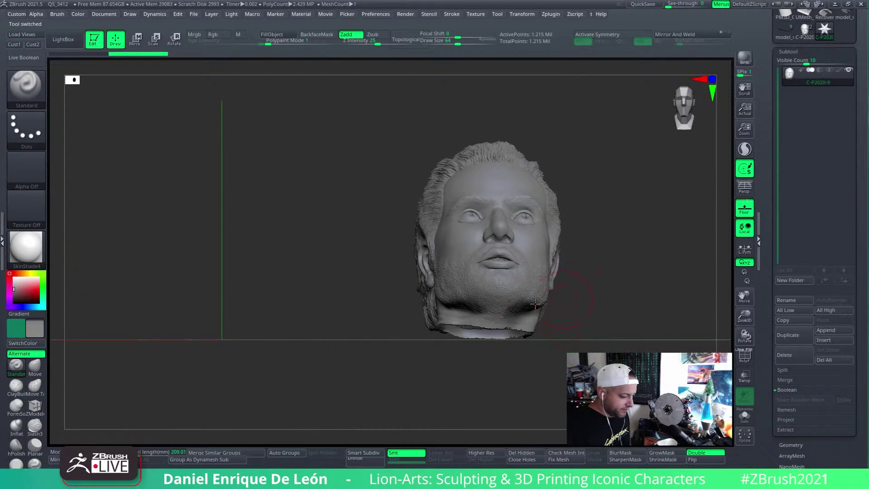
# Bring up the gizmo on the head, reset its orientation and move the head onto the world centre
pyautogui.click(132, 39)
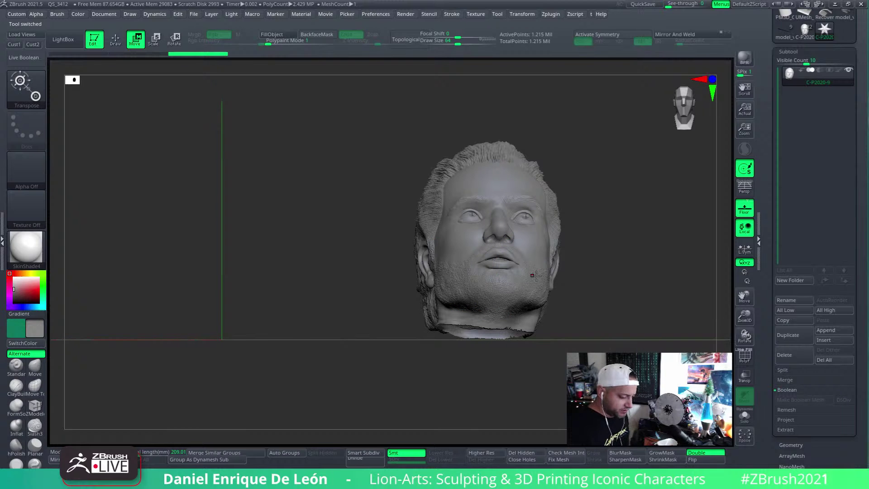
pyautogui.press('f')
pyautogui.press('f')
pyautogui.press('f')
pyautogui.press('f')
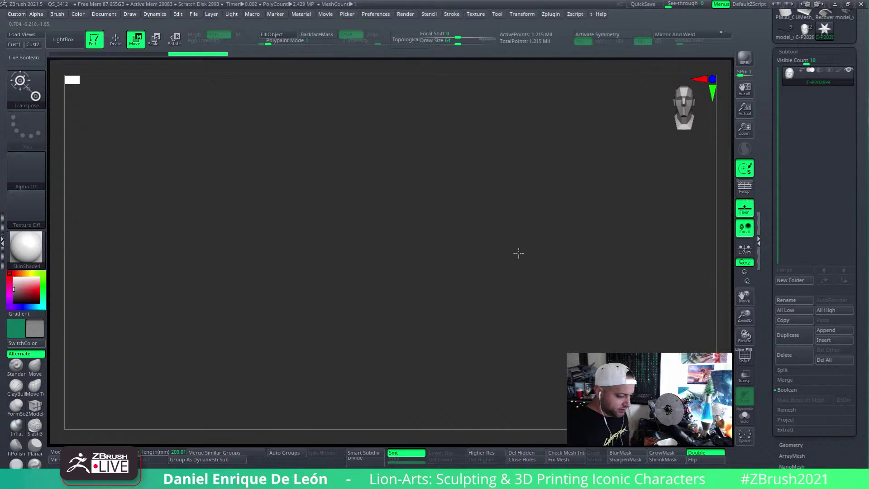
pyautogui.moveTo(482, 297); pyautogui.dragTo(454, 272, button='right')
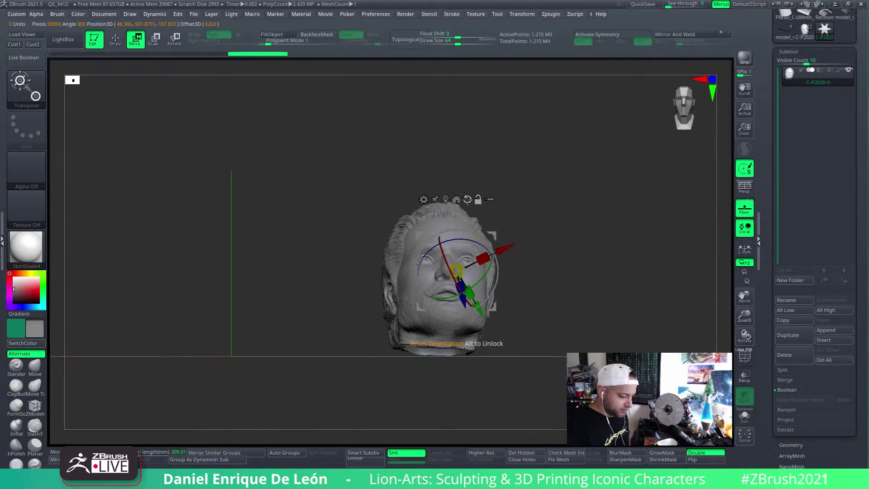
pyautogui.click(467, 200)
pyautogui.click(445, 200)
pyautogui.press('f')
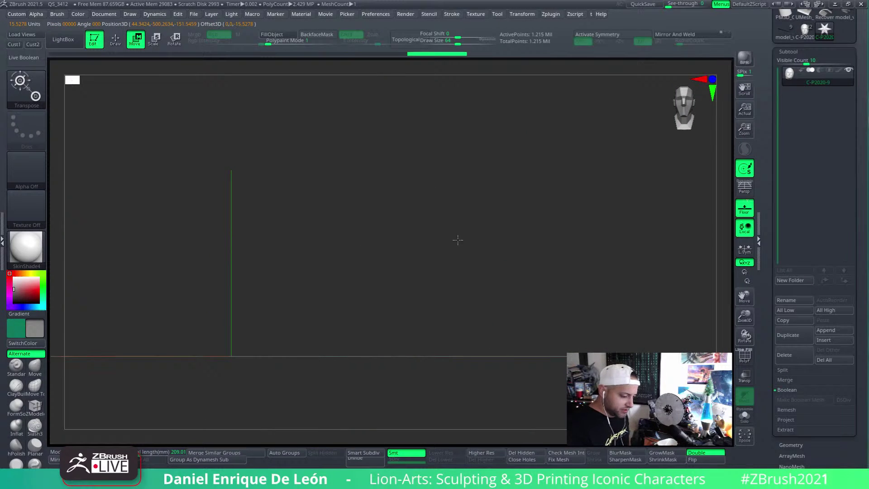
pyautogui.keyDown('ctrl'); pyautogui.moveTo(526, 277); pyautogui.dragTo(507, 231, button='right'); pyautogui.keyUp('ctrl')
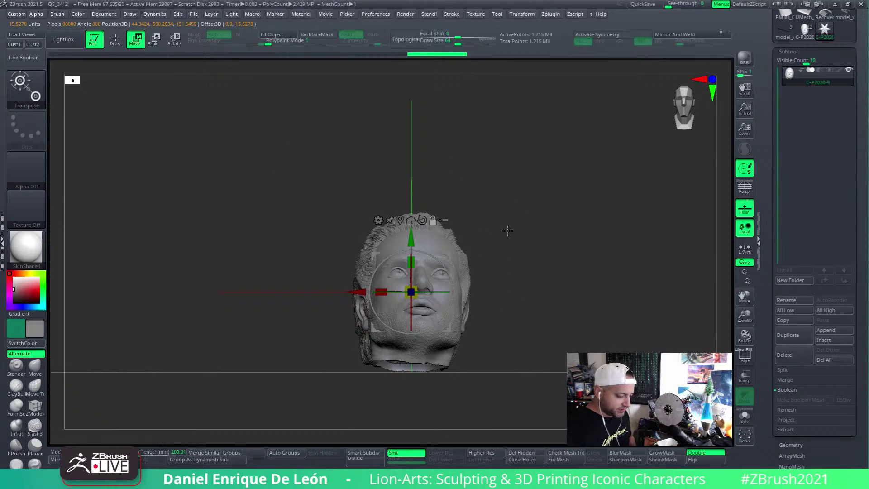
# Rotate the head in top view so it faces straight forward and shift the gizmo pivot to the front hairline
pyautogui.moveTo(499, 194); pyautogui.dragTo(537, 179, button='right')
pyautogui.moveTo(454, 174); pyautogui.dragTo(452, 169)
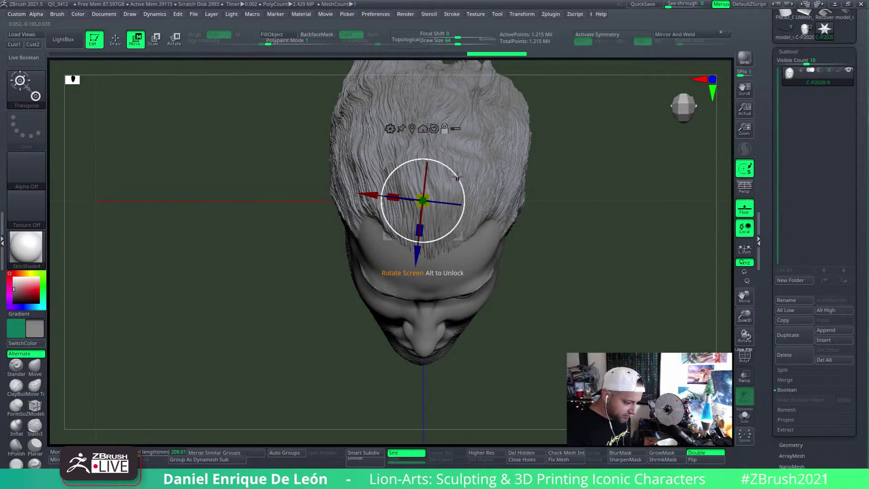
pyautogui.moveTo(458, 188); pyautogui.dragTo(465, 206)
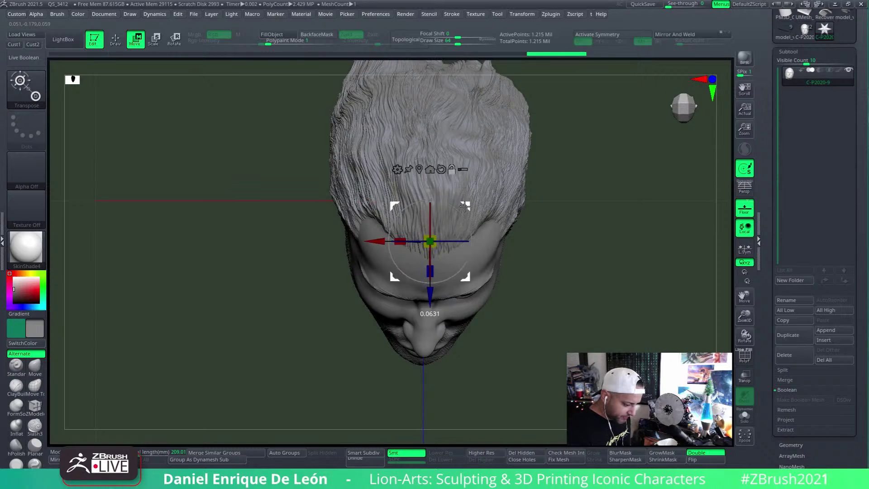
pyautogui.keyDown('alt'); pyautogui.moveTo(460, 241); pyautogui.dragTo(461, 245); pyautogui.keyUp('alt')
pyautogui.keyDown('alt'); pyautogui.moveTo(515, 291); pyautogui.dragTo(525, 242); pyautogui.keyUp('alt')
# Pitch the head forward by about 21.6 degrees around the sideways axis and reset the gizmo's orientation
pyautogui.moveTo(419, 150); pyautogui.dragTo(419, 169)
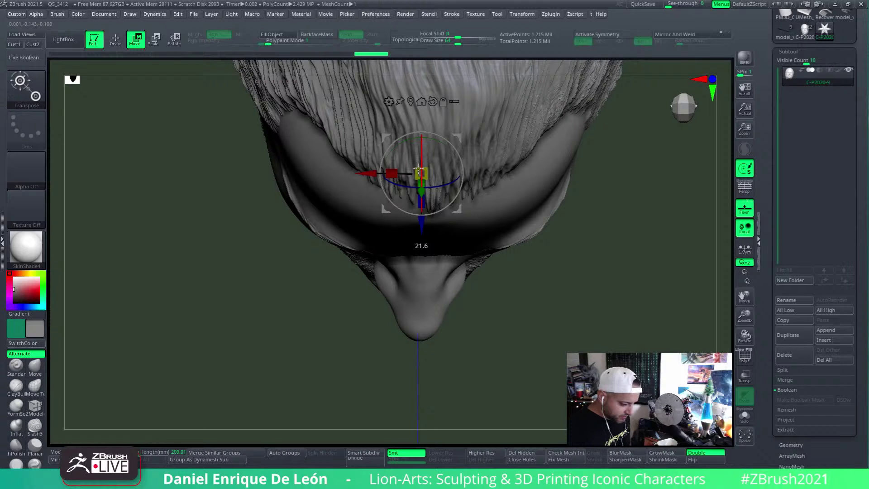
pyautogui.keyDown('alt'); pyautogui.moveTo(574, 237); pyautogui.dragTo(562, 273); pyautogui.keyUp('alt')
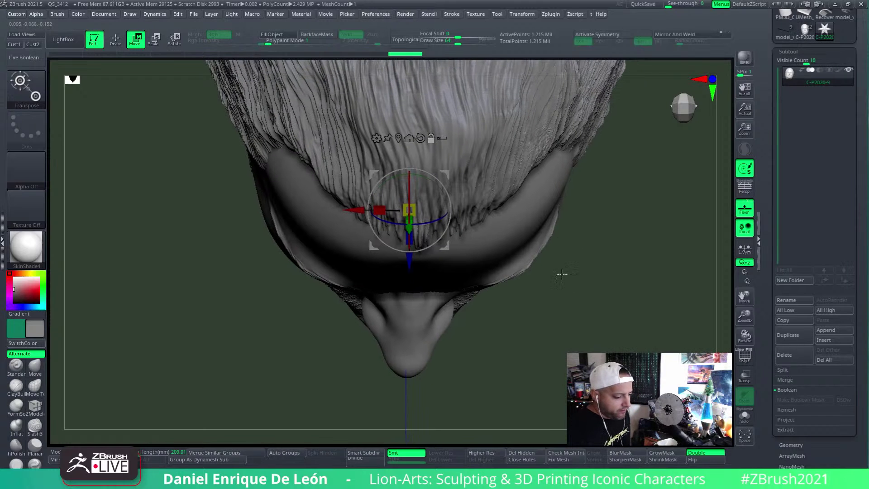
pyautogui.keyDown('alt'); pyautogui.click(421, 138); pyautogui.keyUp('alt')
# Fine-tune the head's rotation in top view so the nose and forehead line up with the world's depth axis
pyautogui.moveTo(442, 210); pyautogui.dragTo(439, 205)
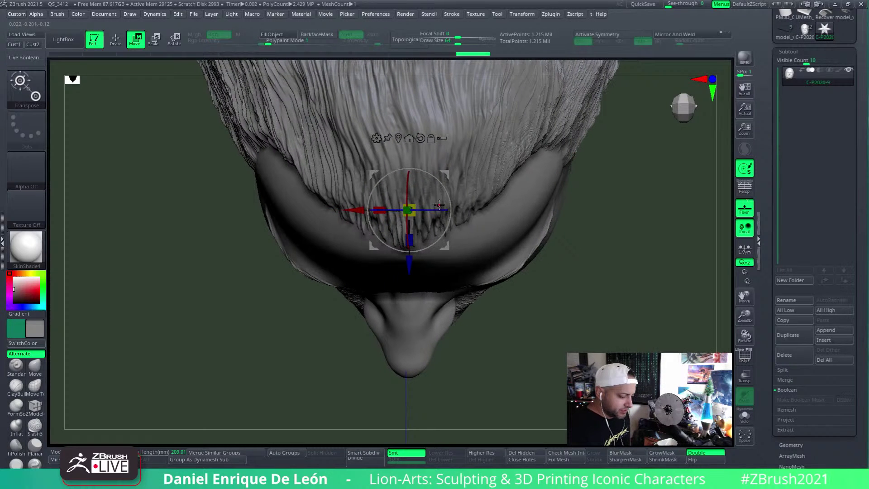
pyautogui.keyDown('alt'); pyautogui.moveTo(563, 244); pyautogui.dragTo(575, 209); pyautogui.keyUp('alt')
pyautogui.keyDown('alt'); pyautogui.moveTo(415, 312); pyautogui.dragTo(432, 301, button='right'); pyautogui.keyUp('alt')
pyautogui.moveTo(444, 295); pyautogui.dragTo(447, 296)
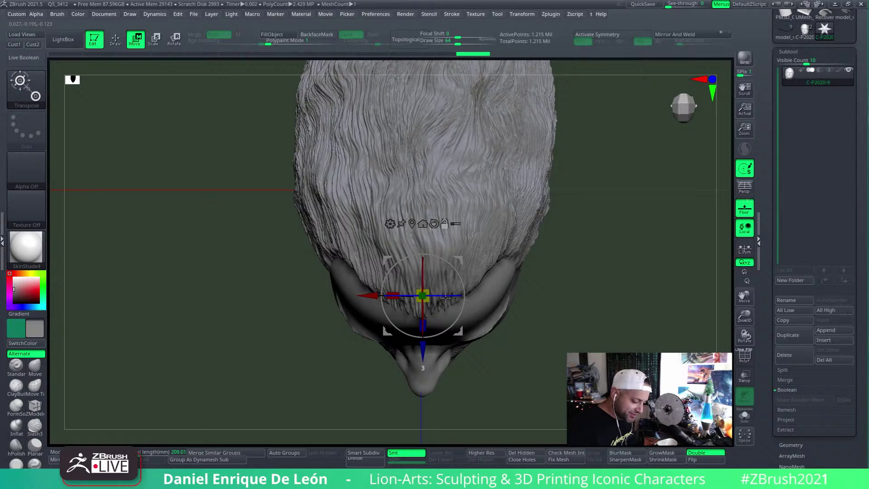
pyautogui.keyDown('alt'); pyautogui.moveTo(526, 281); pyautogui.dragTo(538, 255); pyautogui.keyUp('alt')
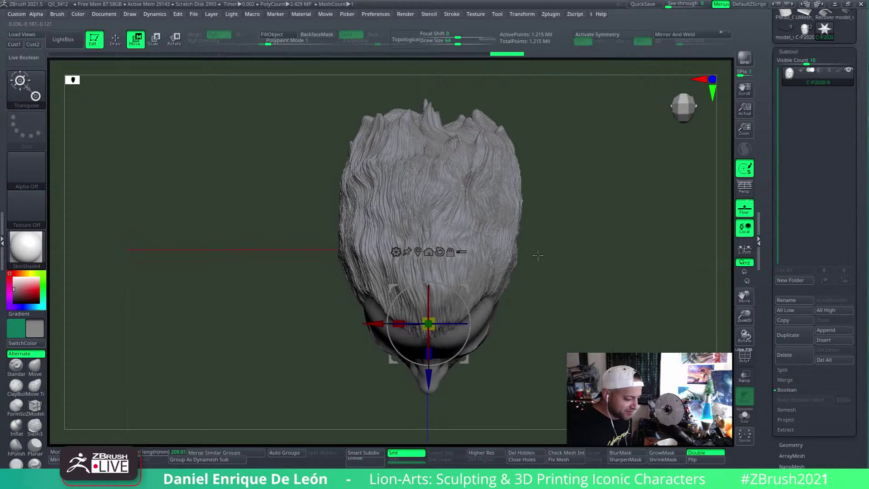
pyautogui.keyDown('alt'); pyautogui.moveTo(526, 312); pyautogui.dragTo(544, 265); pyautogui.keyUp('alt')
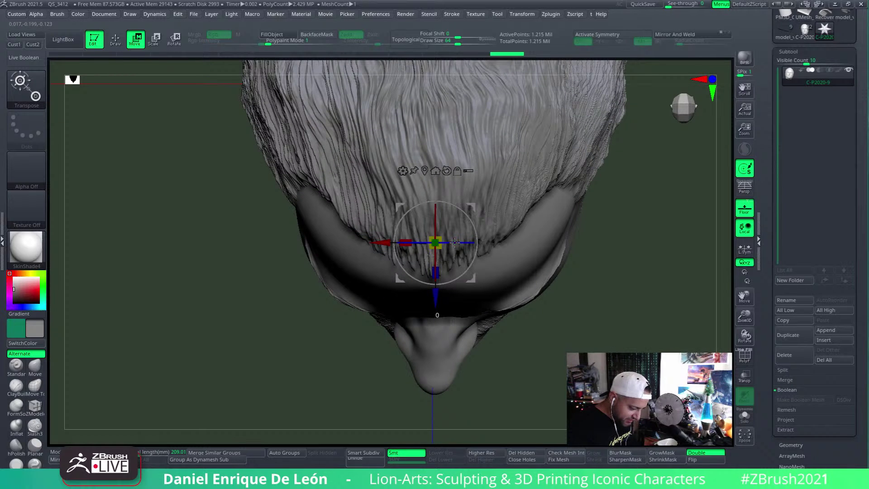
pyautogui.moveTo(455, 243); pyautogui.dragTo(471, 222)
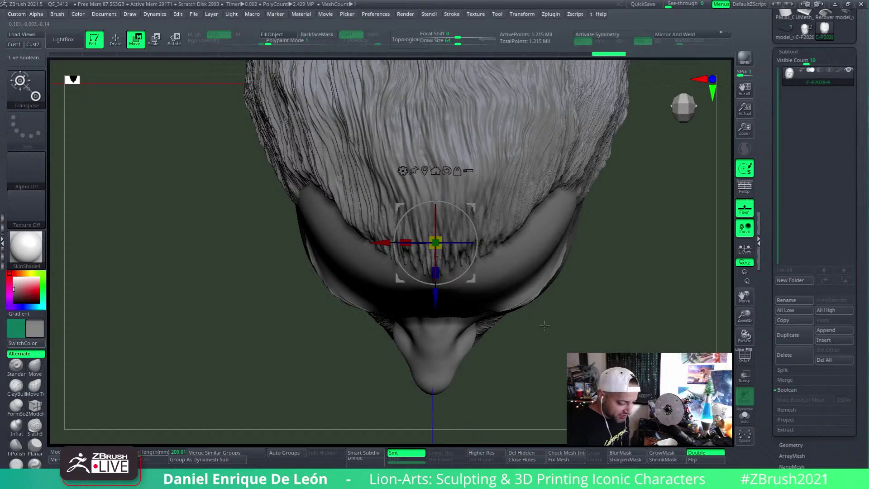
# Nudge the head sideways onto the centre axis, correct its rotation slightly and check the result from the front
pyautogui.keyDown('alt'); pyautogui.moveTo(545, 325); pyautogui.dragTo(540, 301); pyautogui.keyUp('alt')
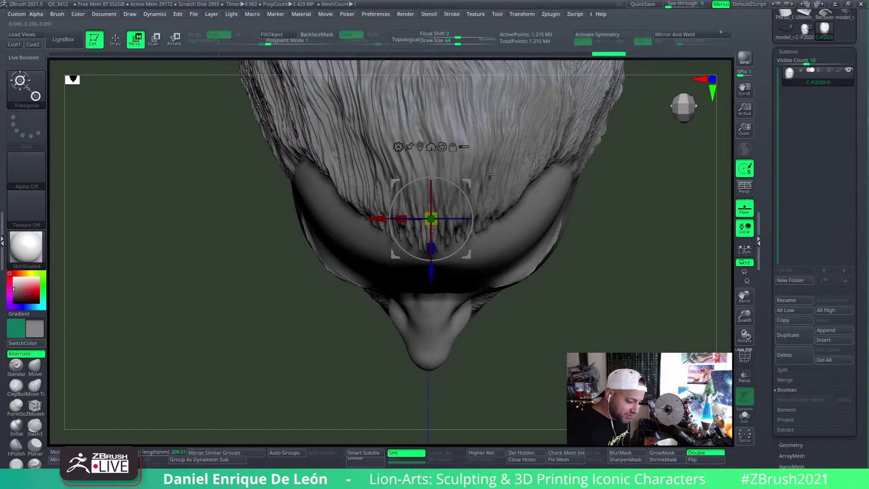
pyautogui.moveTo(471, 233); pyautogui.dragTo(470, 232)
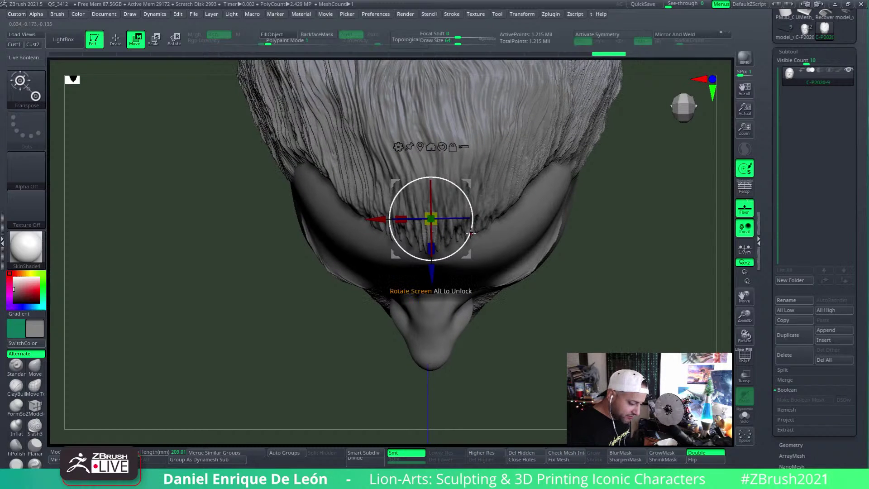
pyautogui.moveTo(379, 219); pyautogui.dragTo(377, 219)
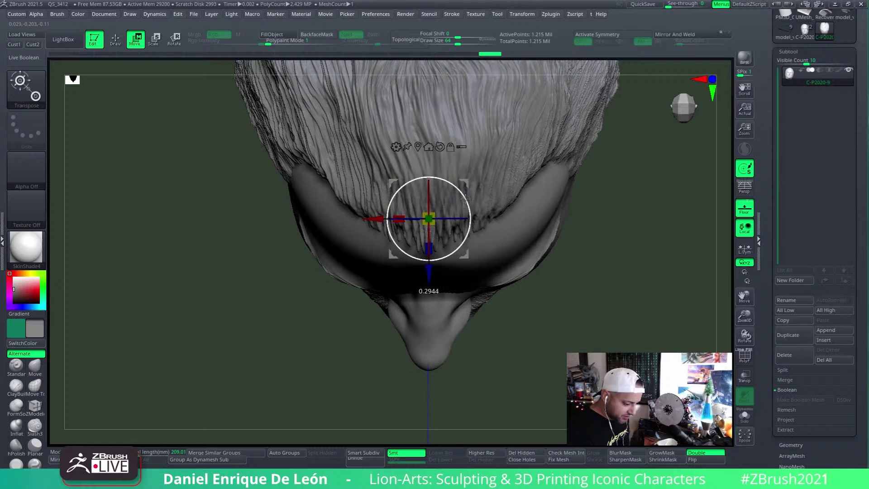
pyautogui.moveTo(535, 266); pyautogui.dragTo(535, 235)
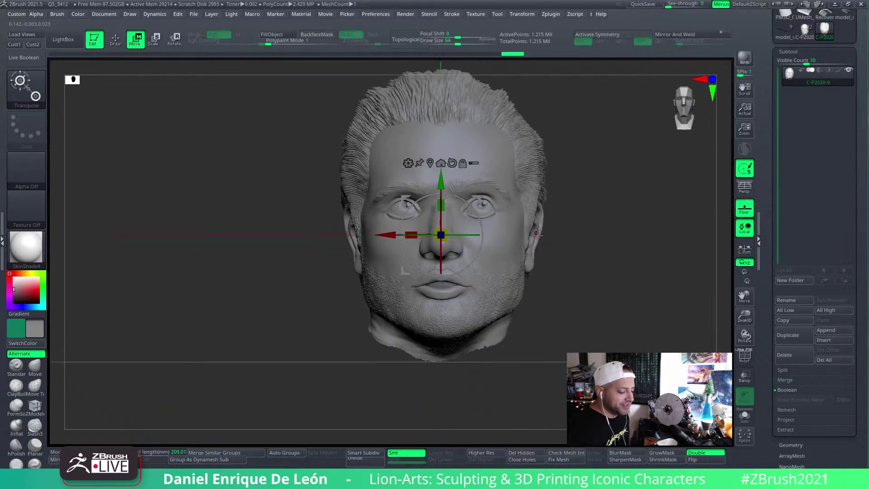
# Shift the gizmo pivot from the nose down to the chin without moving the head
pyautogui.keyDown('alt'); pyautogui.moveTo(520, 272); pyautogui.dragTo(541, 164); pyautogui.keyUp('alt')
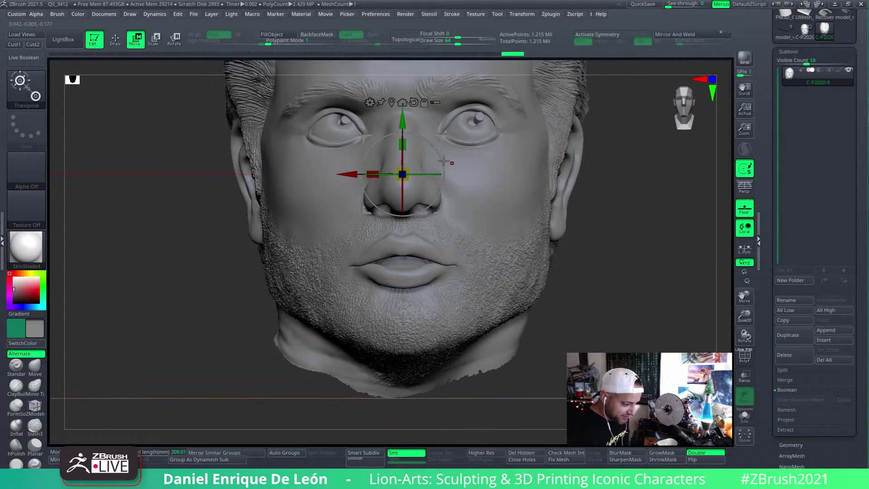
pyautogui.keyDown('alt'); pyautogui.moveTo(402, 144); pyautogui.dragTo(488, 280); pyautogui.keyUp('alt')
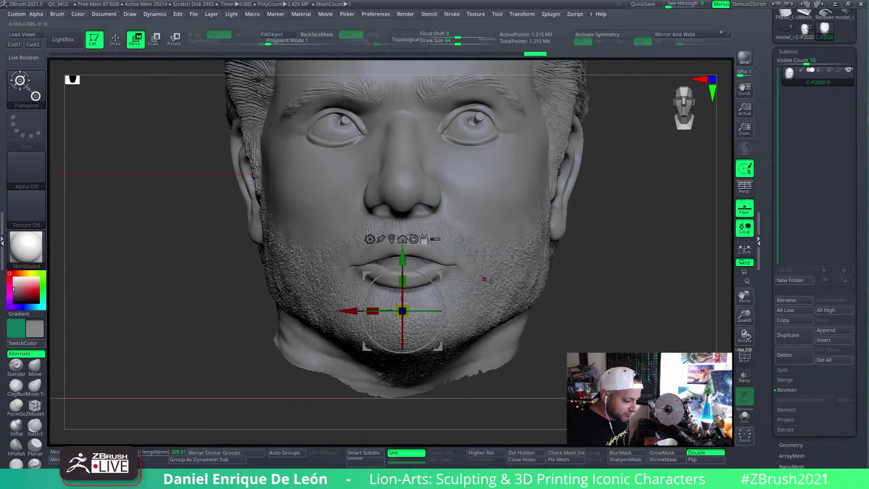
pyautogui.keyDown('alt'); pyautogui.moveTo(473, 322); pyautogui.dragTo(468, 255); pyautogui.keyUp('alt')
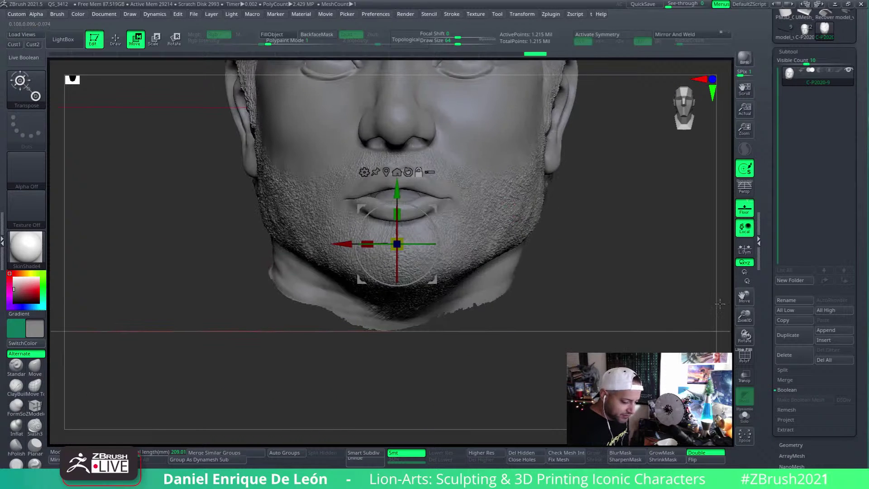
pyautogui.keyDown('alt'); pyautogui.moveTo(588, 334); pyautogui.dragTo(587, 220); pyautogui.keyUp('alt')
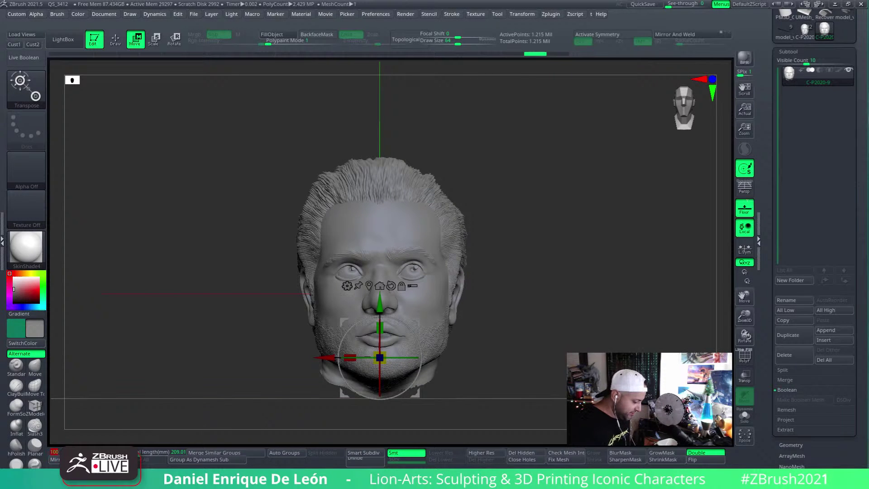
# Try lower model opacity values on the head, down to 25, and restore the opacity to 100
pyautogui.write('82')
pyautogui.press('Return')
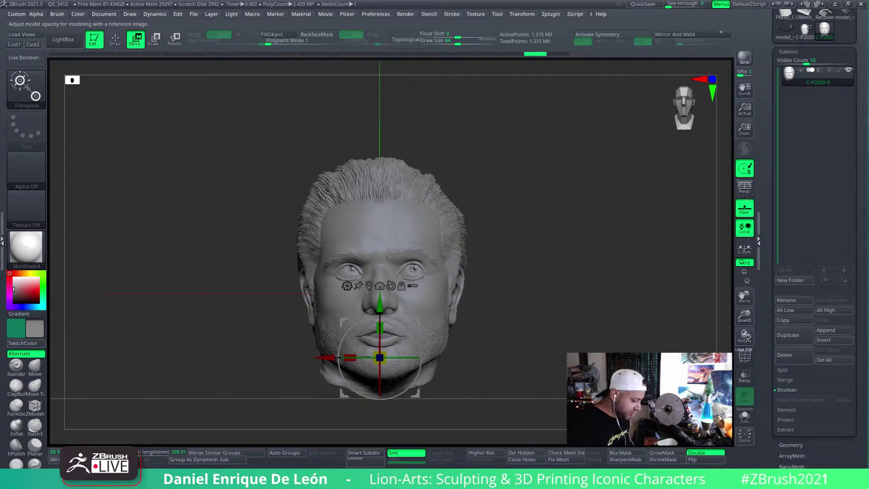
pyautogui.click(55, 453)
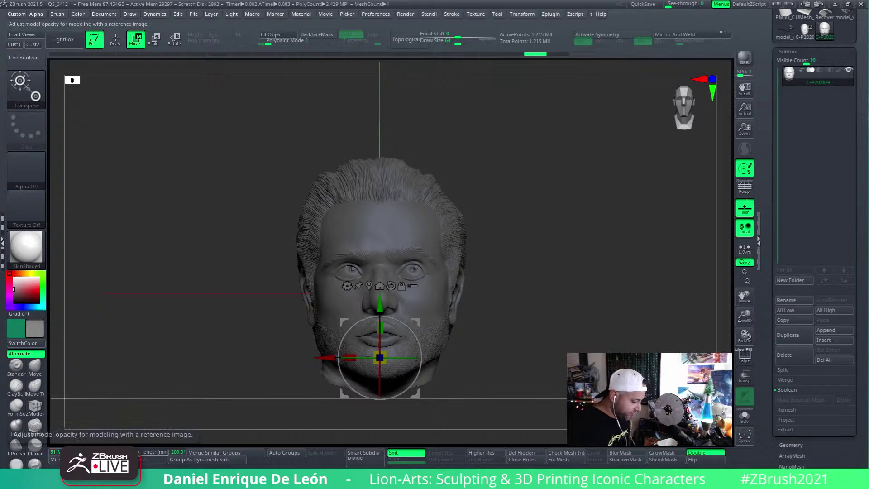
pyautogui.click(56, 452)
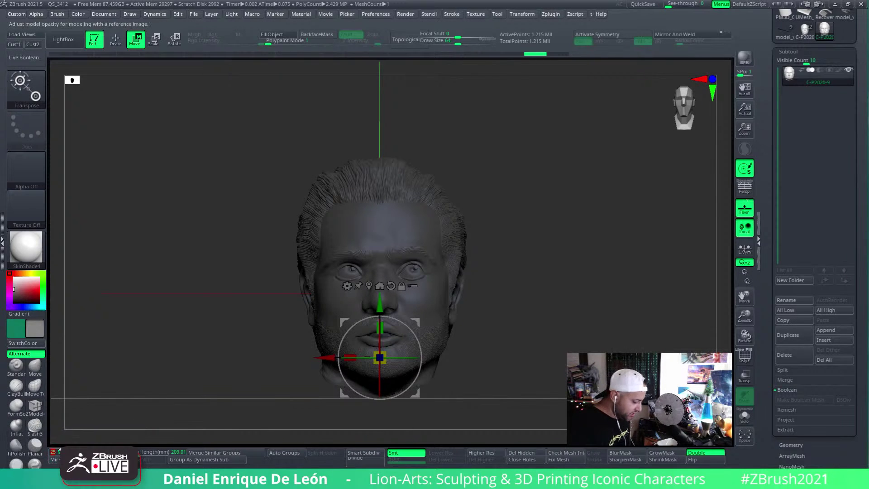
pyautogui.write('60')
pyautogui.press('Return')
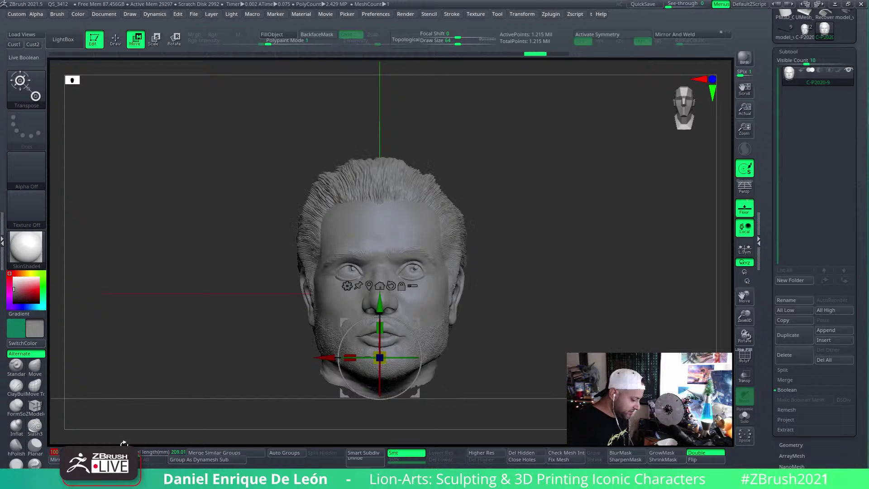
# Switch from the gizmo to the transpose line and check the head's alignment in profile and from the front
pyautogui.moveTo(507, 226); pyautogui.dragTo(582, 258)
pyautogui.press('y')
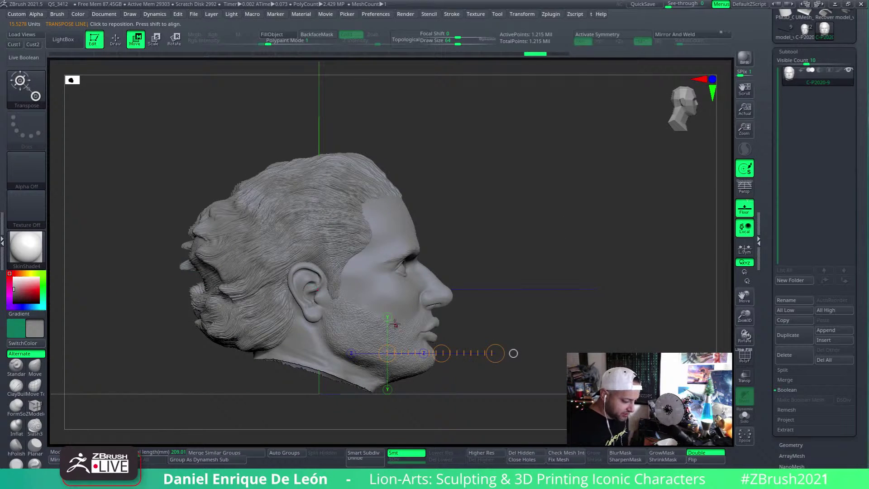
pyautogui.moveTo(581, 208); pyautogui.dragTo(568, 271)
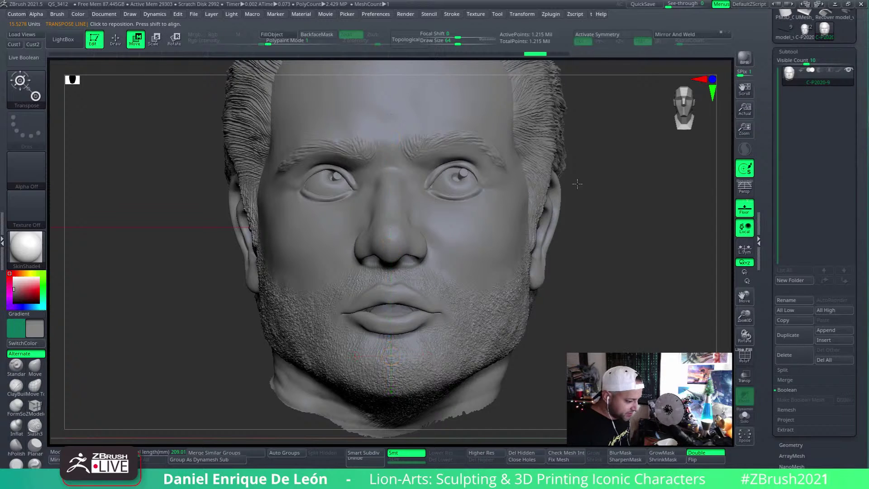
pyautogui.keyDown('alt'); pyautogui.moveTo(577, 183); pyautogui.dragTo(560, 238); pyautogui.keyUp('alt')
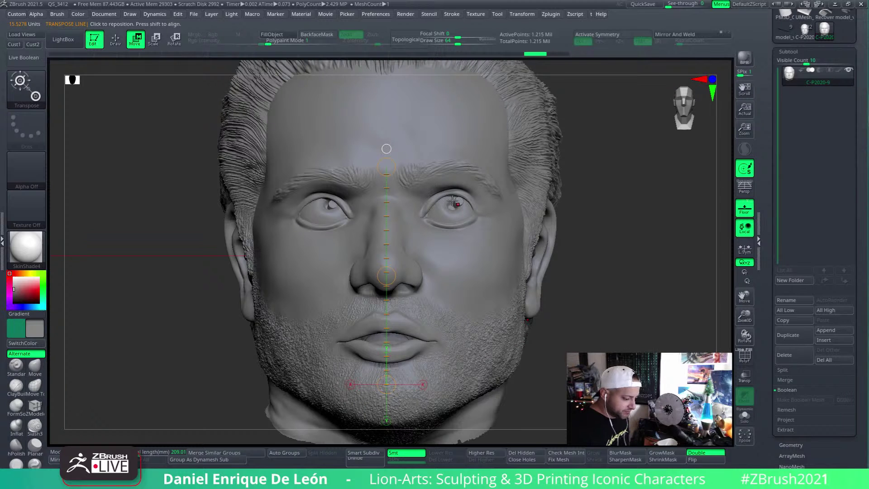
# Examine the polygroups and mesh around the eyes, nose and lips with PolyFrame on, and turn PolyFrame off
pyautogui.click(745, 356)
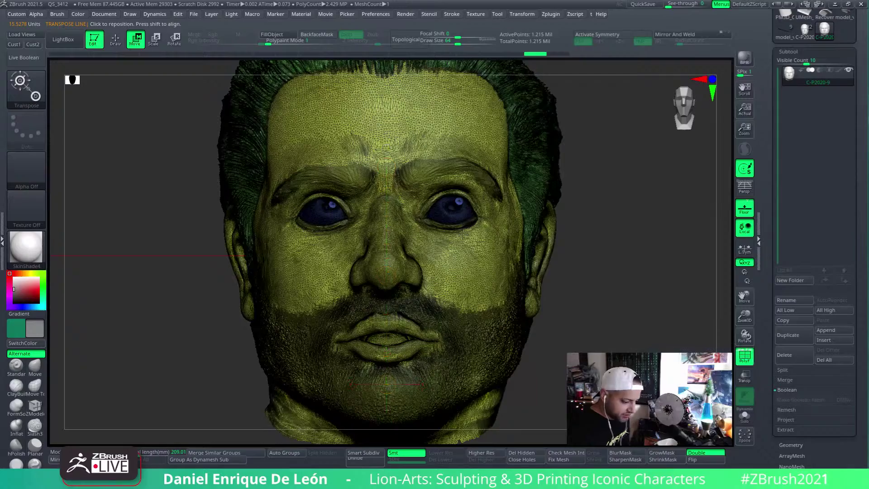
pyautogui.keyDown('ctrl'); pyautogui.moveTo(462, 234); pyautogui.dragTo(578, 235, button='right'); pyautogui.keyUp('ctrl')
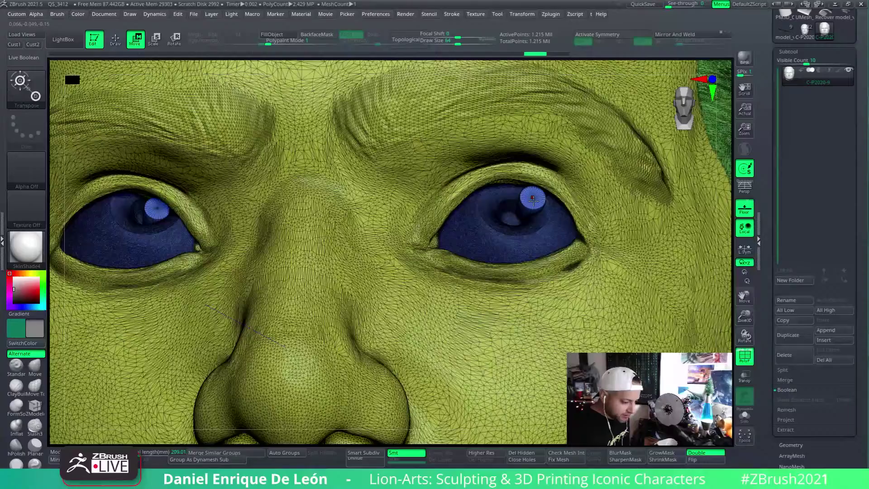
pyautogui.keyDown('ctrl'); pyautogui.moveTo(536, 207); pyautogui.dragTo(629, 14, button='right'); pyautogui.keyUp('ctrl')
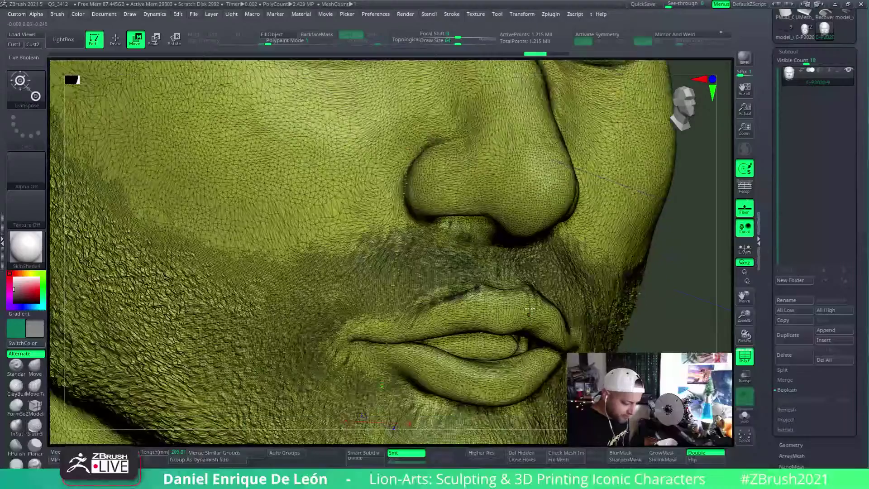
pyautogui.moveTo(598, 308); pyautogui.dragTo(490, 290, button='right')
pyautogui.moveTo(744, 316); pyautogui.dragTo(743, 344)
pyautogui.click(744, 357)
# Face the head straight from the front and apply Mirror And Weld to make it symmetrical
pyautogui.keyDown('ctrl'); pyautogui.moveTo(480, 310); pyautogui.dragTo(594, 263, button='right'); pyautogui.keyUp('ctrl')
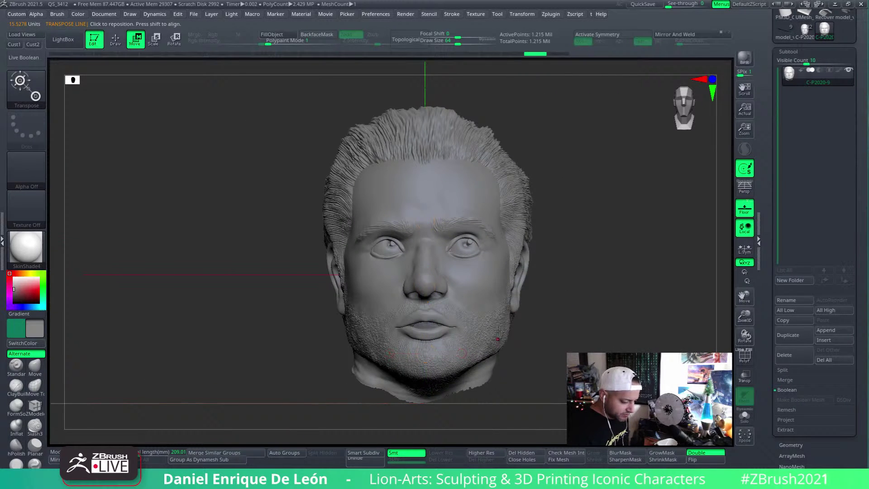
pyautogui.keyDown('ctrl'); pyautogui.moveTo(499, 332); pyautogui.dragTo(551, 234, button='right'); pyautogui.keyUp('ctrl')
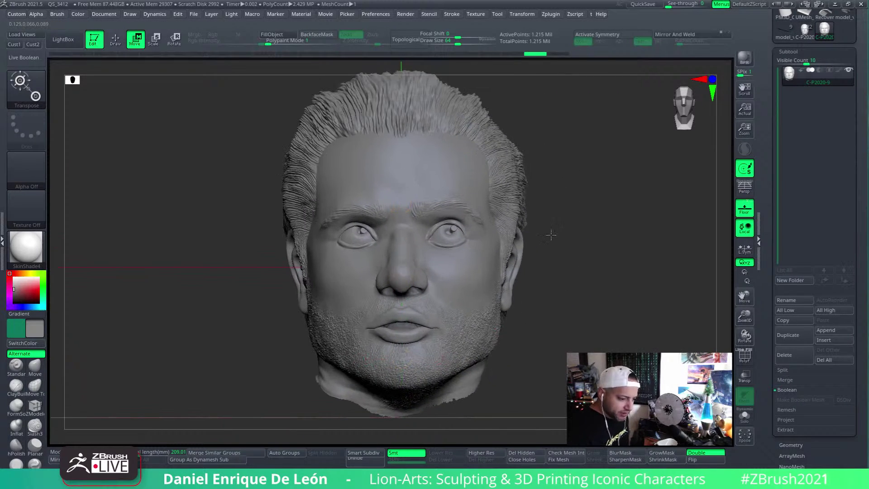
pyautogui.click(691, 37)
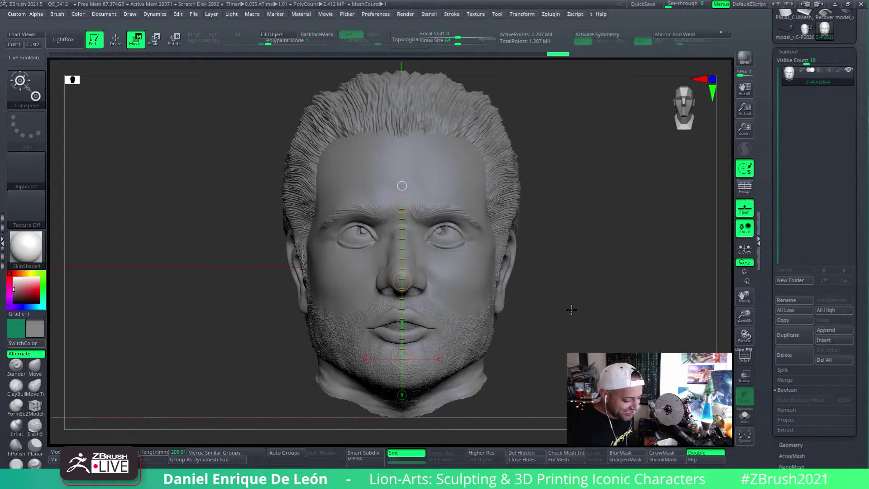
# Check the polygroups on the mirrored face with PolyFrame, turn it off and undo the earlier mirroring of the head
pyautogui.click(743, 357)
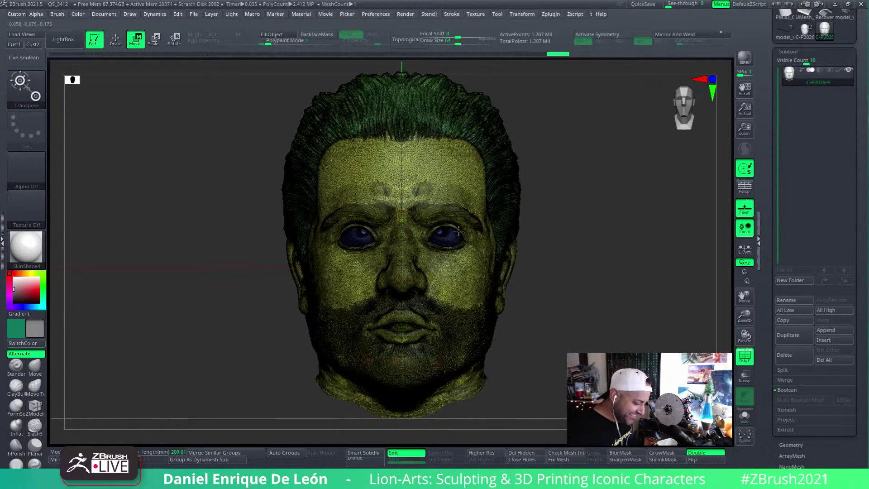
pyautogui.keyDown('ctrl'); pyautogui.moveTo(665, 362); pyautogui.dragTo(668, 314, button='right'); pyautogui.keyUp('ctrl')
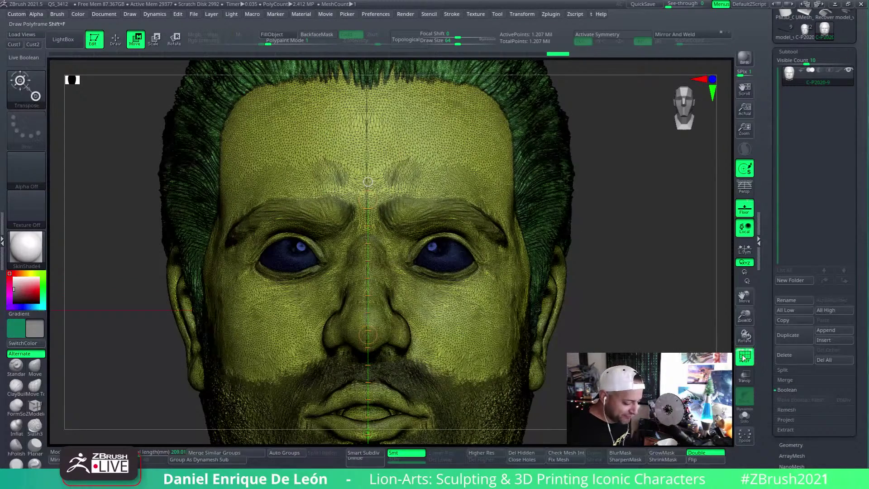
pyautogui.click(744, 357)
pyautogui.moveTo(527, 358)
pyautogui.keyDown('ctrl'); pyautogui.mouseDown(button='right')
pyautogui.moveTo(513, 280)
pyautogui.moveTo(521, 332)
pyautogui.moveTo(511, 337)
pyautogui.moveTo(532, 295)
pyautogui.moveTo(604, 309)
pyautogui.mouseUp(button='right'); pyautogui.keyUp('ctrl')
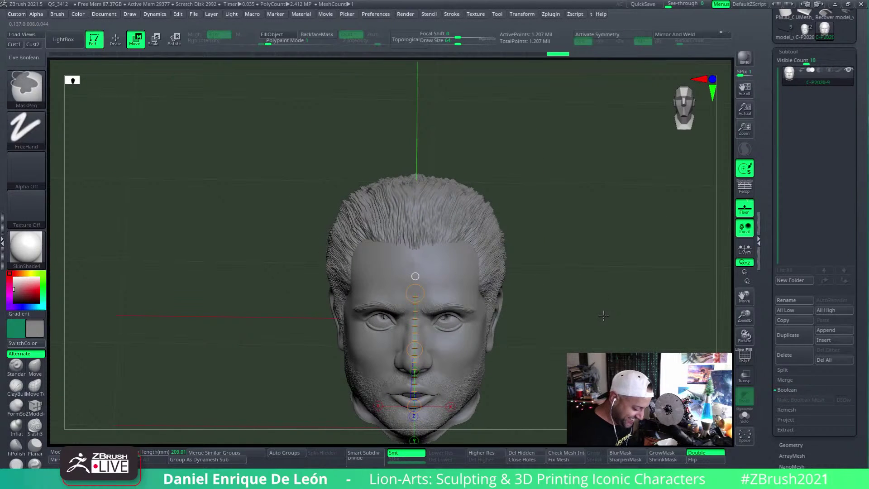
pyautogui.moveTo(521, 290); pyautogui.dragTo(526, 341, button='right')
pyautogui.moveTo(413, 427); pyautogui.dragTo(438, 247, button='right')
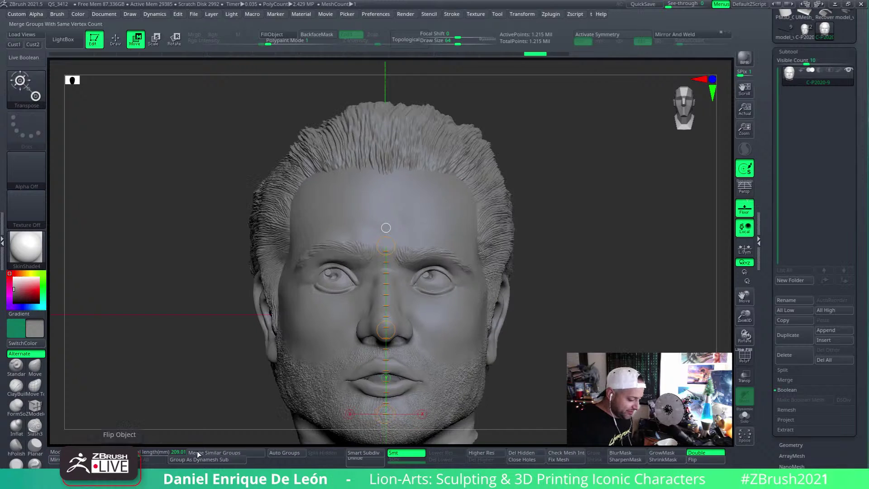
# Try Mirror And Weld on the head again and check the resulting face from several angles and straight from the front
pyautogui.click(677, 35)
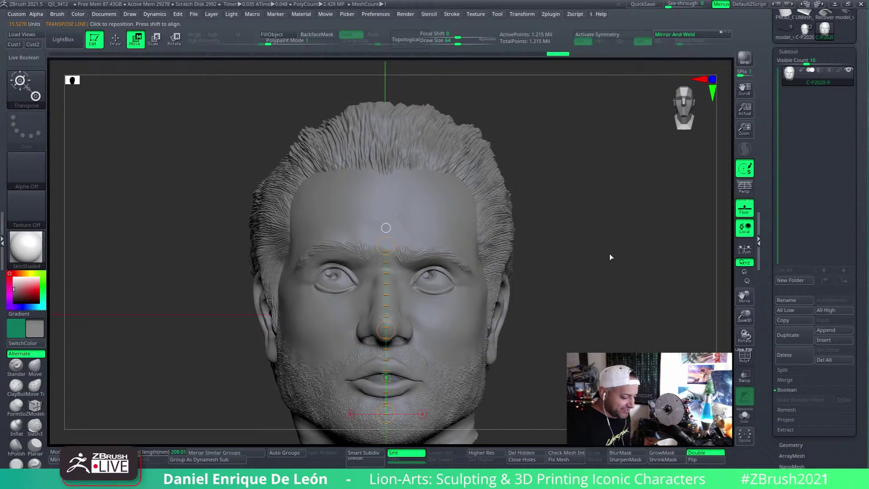
pyautogui.moveTo(594, 235); pyautogui.dragTo(558, 316, button='right')
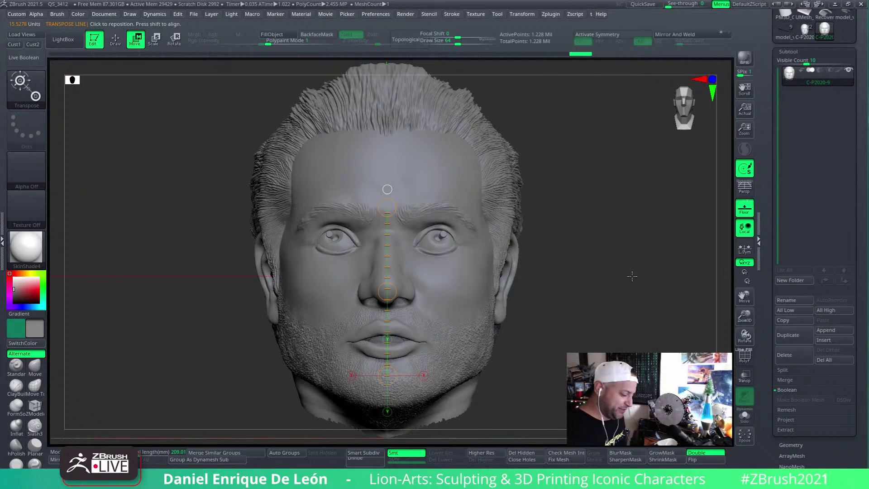
pyautogui.moveTo(627, 296); pyautogui.dragTo(624, 308, button='right')
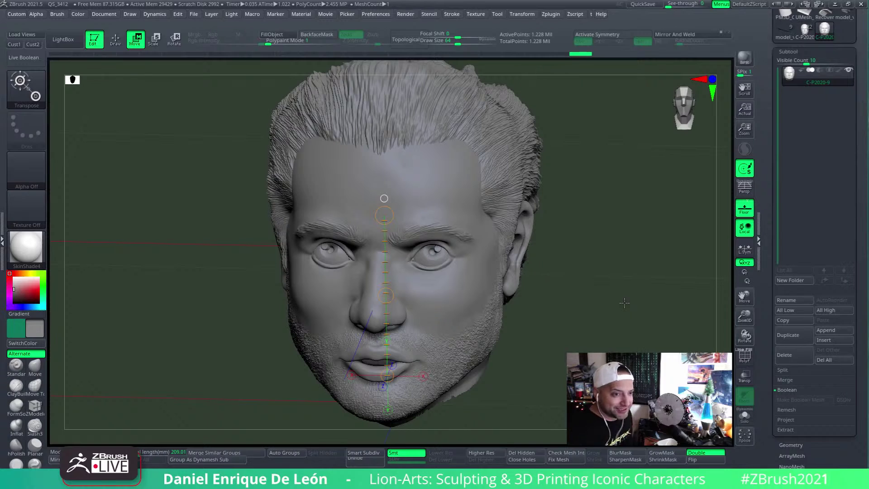
pyautogui.moveTo(624, 303); pyautogui.dragTo(475, 311, button='right')
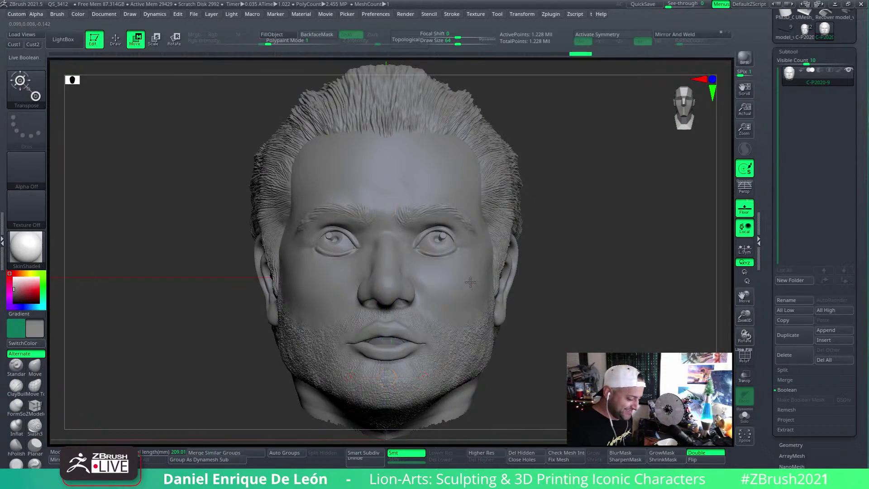
pyautogui.keyDown('shift'); pyautogui.moveTo(471, 282); pyautogui.dragTo(511, 305, button='right'); pyautogui.keyUp('shift')
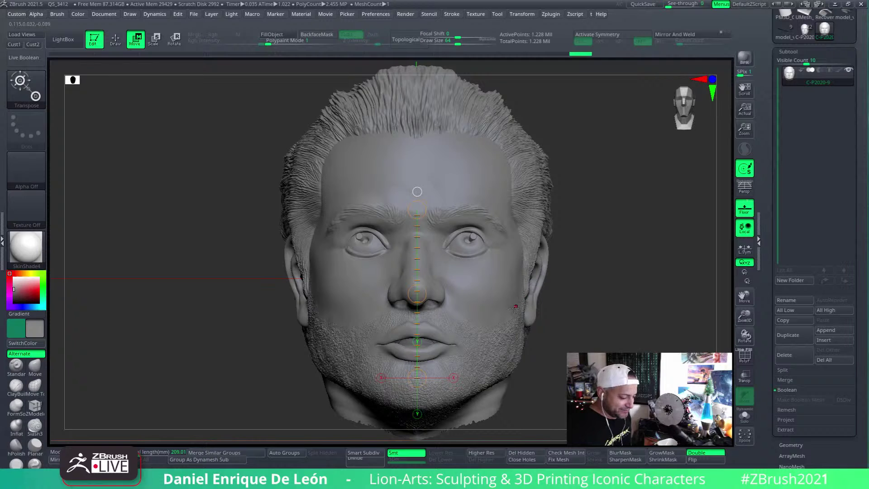
# Compare the mirrored features at closer range and undo the last Mirror And Weld
pyautogui.press('ctrl')
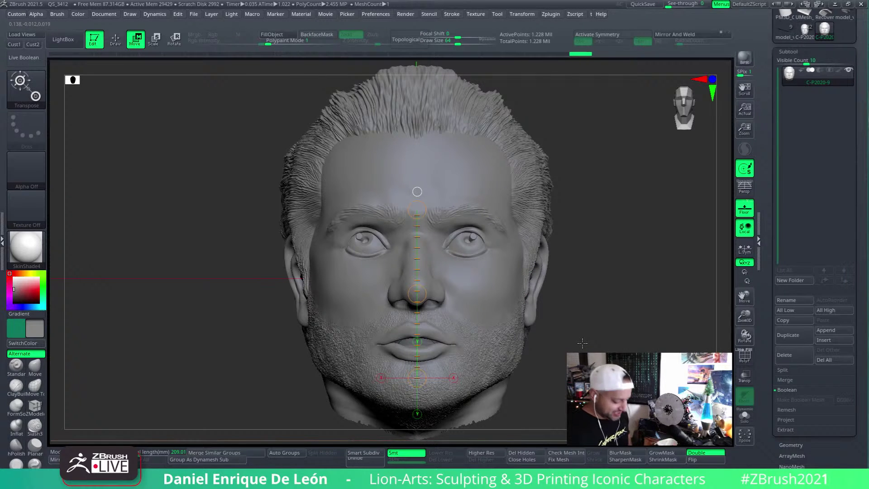
pyautogui.scroll(3, 598, 317)
pyautogui.press('ctrl')
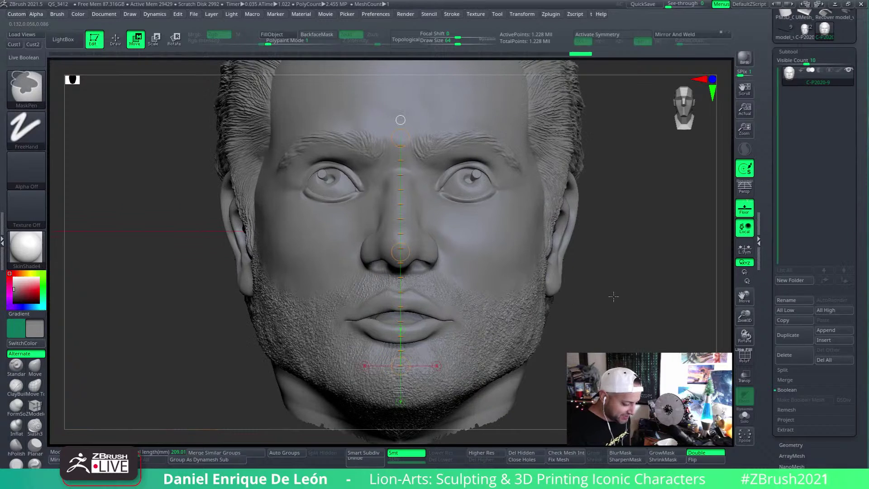
pyautogui.hotkey('ctrl', 'z')
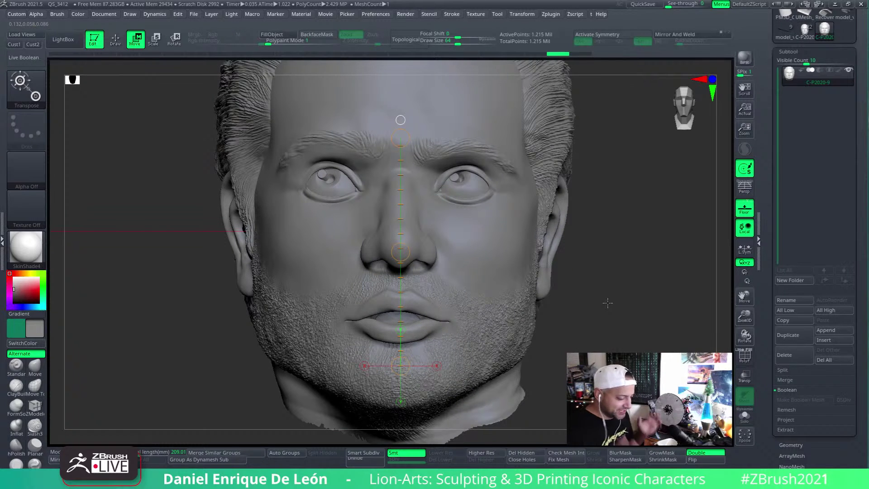
# Examine the unmirrored head's eyes, nose, lips and ears up close, from the front and from the side
pyautogui.click(743, 363)
pyautogui.click(746, 361)
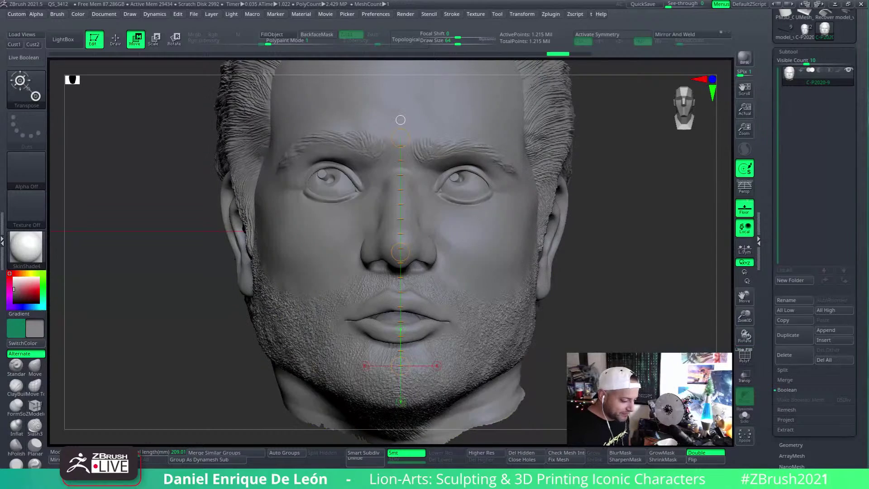
pyautogui.keyDown('alt'); pyautogui.moveTo(499, 313); pyautogui.dragTo(575, 279, button='right'); pyautogui.keyUp('alt')
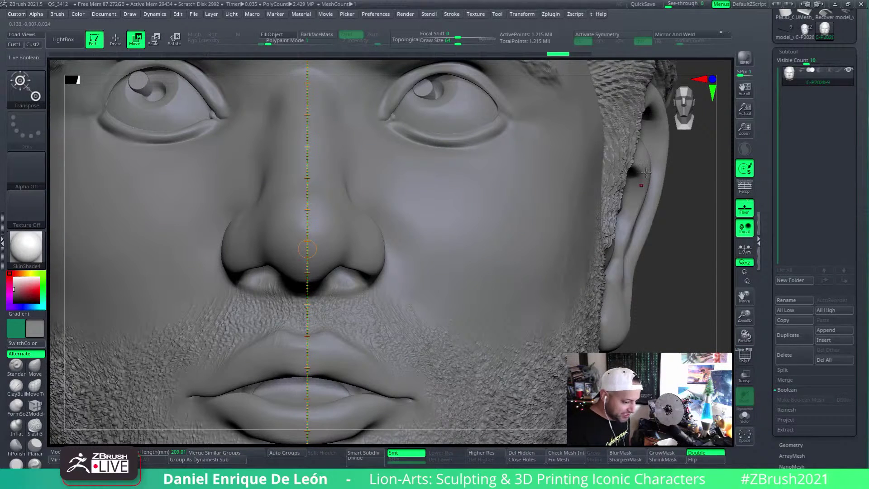
pyautogui.moveTo(654, 156); pyautogui.dragTo(651, 171, button='right')
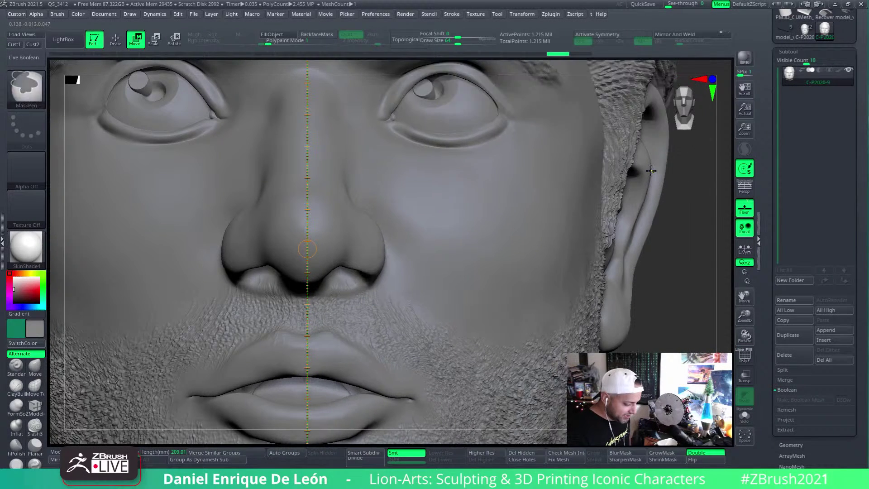
pyautogui.keyDown('alt'); pyautogui.moveTo(570, 344); pyautogui.dragTo(556, 277, button='right'); pyautogui.keyUp('alt')
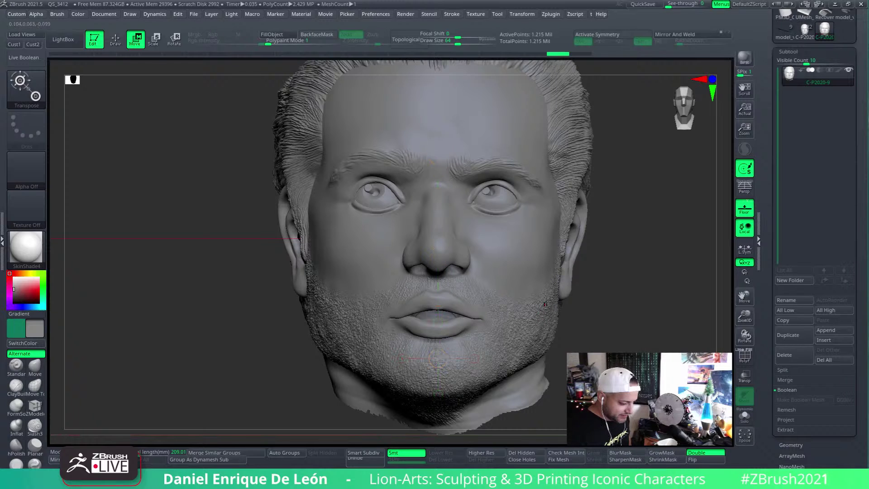
pyautogui.moveTo(545, 302); pyautogui.dragTo(543, 319, button='right')
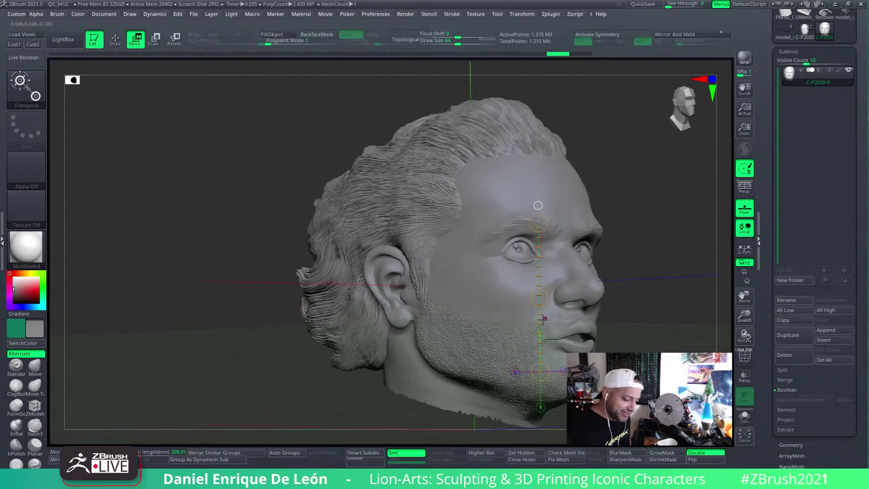
pyautogui.moveTo(587, 286); pyautogui.dragTo(472, 290, button='right')
# Turn off the floor grid and inspect the surfaces behind the eyes from below the open neck with PolyFrame on
pyautogui.press('f')
pyautogui.click(744, 209)
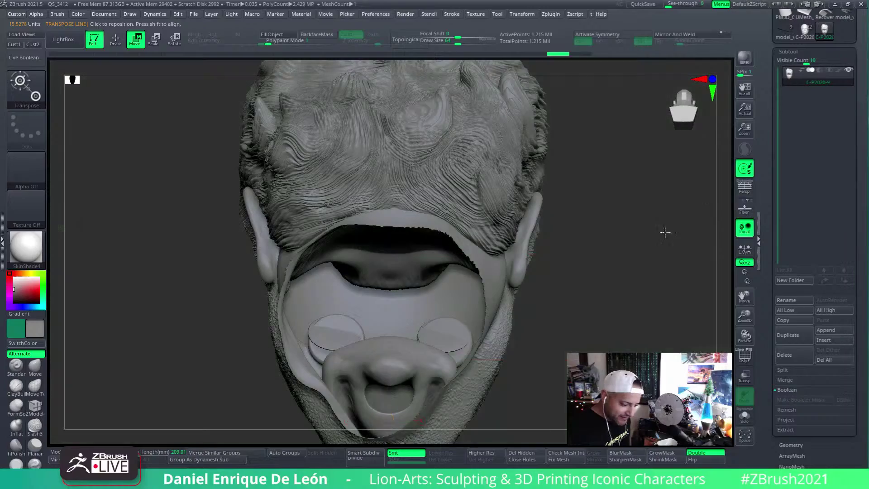
pyautogui.moveTo(665, 232); pyautogui.dragTo(495, 301, button='right')
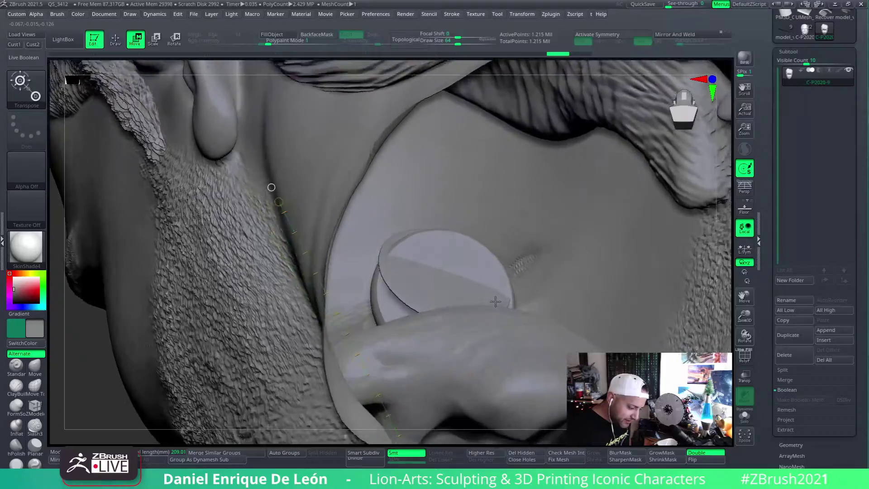
pyautogui.click(744, 357)
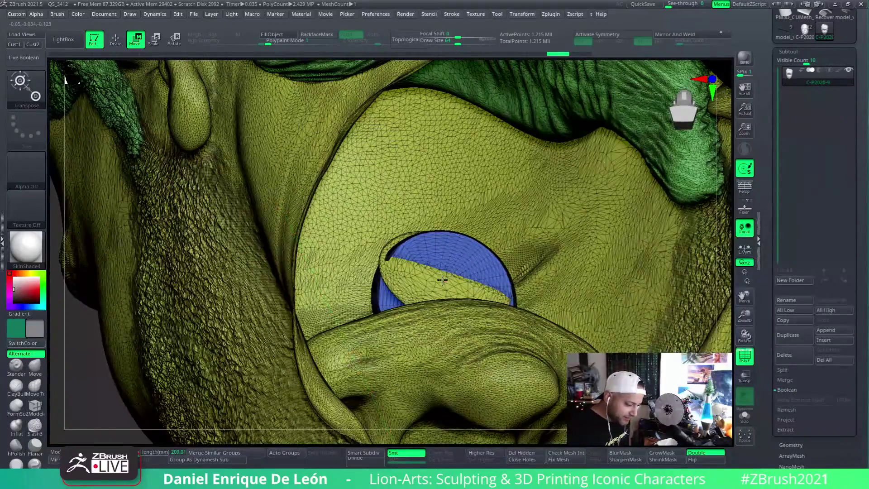
pyautogui.moveTo(436, 286); pyautogui.dragTo(480, 290, button='right')
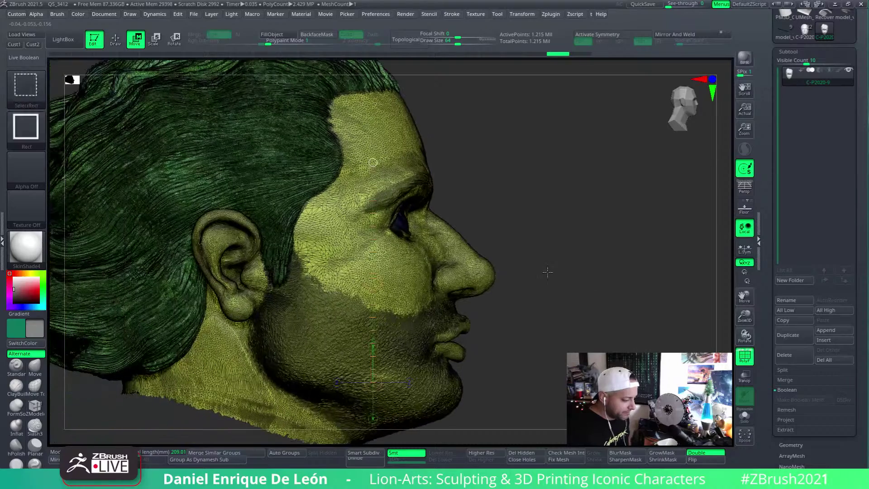
# Isolate the strip of the face around the eyes and nose, hiding the hair polygroup and the excess side areas
pyautogui.keyDown('ctrl'); pyautogui.keyDown('shift'); pyautogui.moveTo(535, 135); pyautogui.dragTo(306, 285); pyautogui.keyUp('shift'); pyautogui.keyUp('ctrl')
pyautogui.moveTo(370, 263); pyautogui.dragTo(464, 341, button='right')
pyautogui.press('q')
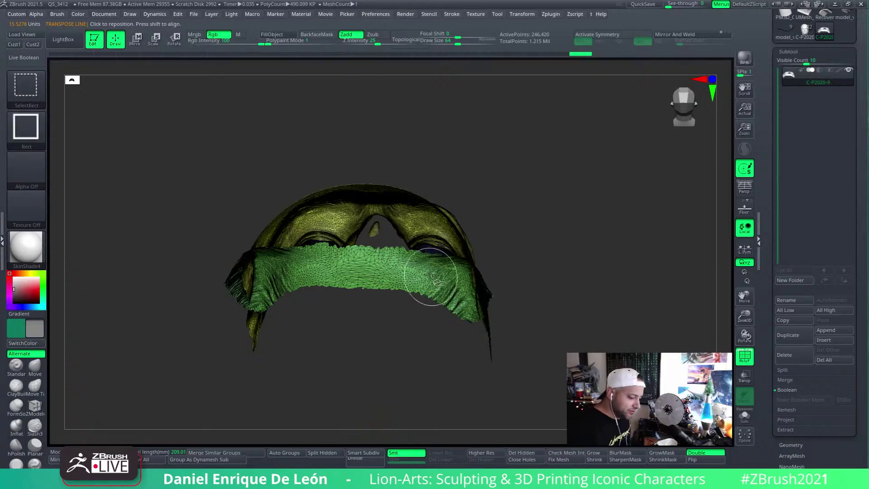
pyautogui.keyDown('ctrl'); pyautogui.keyDown('shift'); pyautogui.click(446, 291); pyautogui.keyUp('shift'); pyautogui.keyUp('ctrl')
pyautogui.moveTo(466, 255)
pyautogui.keyDown('alt'); pyautogui.mouseDown(button='right')
pyautogui.moveTo(481, 254)
pyautogui.moveTo(508, 306)
pyautogui.moveTo(493, 292)
pyautogui.moveTo(507, 267)
pyautogui.moveTo(517, 310)
pyautogui.moveTo(545, 287)
pyautogui.moveTo(536, 144)
pyautogui.mouseUp(button='right'); pyautogui.keyUp('alt')
pyautogui.moveTo(565, 133)
pyautogui.keyDown('ctrl'); pyautogui.keyDown('shift'); pyautogui.mouseDown()
pyautogui.moveTo(443, 316)
pyautogui.moveTo(427, 314)
pyautogui.moveTo(441, 310)
pyautogui.mouseUp(); pyautogui.keyUp('shift'); pyautogui.keyUp('ctrl')
pyautogui.keyDown('ctrl'); pyautogui.keyDown('shift'); pyautogui.click(575, 159); pyautogui.keyUp('shift'); pyautogui.keyUp('ctrl')
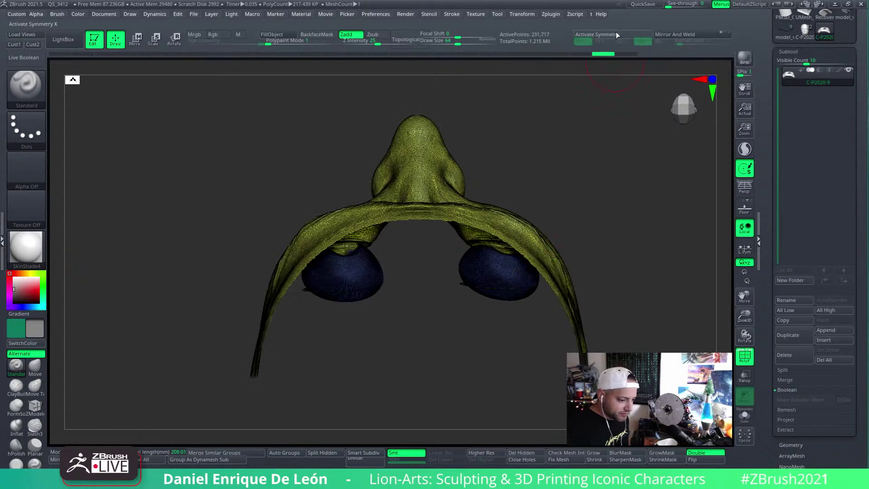
# Activate X symmetry, narrow the visible mesh to the two eye areas and split their separate pieces with Auto Groups
pyautogui.click(616, 35)
pyautogui.keyDown('ctrl'); pyautogui.keyDown('shift'); pyautogui.moveTo(565, 119); pyautogui.dragTo(455, 327); pyautogui.keyUp('shift'); pyautogui.keyUp('ctrl')
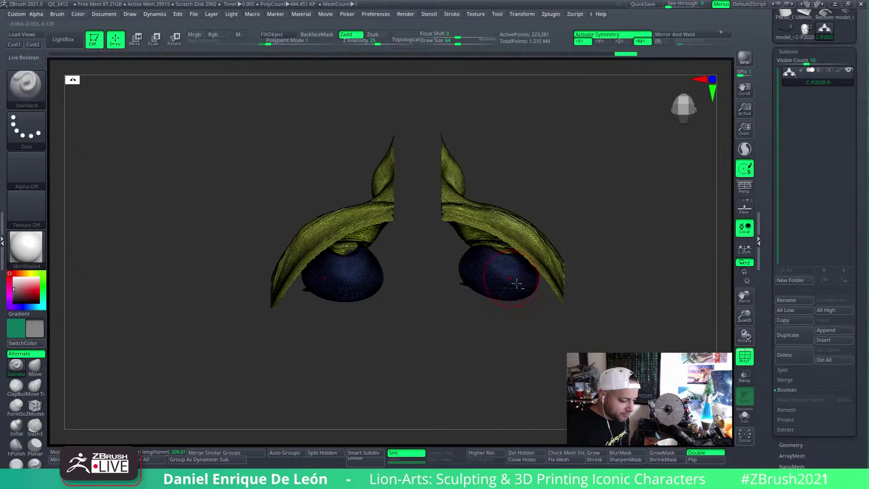
pyautogui.press('f')
pyautogui.keyDown('ctrl'); pyautogui.keyDown('shift'); pyautogui.moveTo(392, 342); pyautogui.dragTo(563, 197); pyautogui.keyUp('shift'); pyautogui.keyUp('ctrl')
pyautogui.moveTo(565, 200)
pyautogui.mouseDown()
pyautogui.moveTo(481, 279)
pyautogui.moveTo(497, 295)
pyautogui.moveTo(491, 287)
pyautogui.moveTo(434, 353)
pyautogui.moveTo(380, 387)
pyautogui.moveTo(457, 310)
pyautogui.moveTo(485, 207)
pyautogui.moveTo(479, 213)
pyautogui.mouseUp()
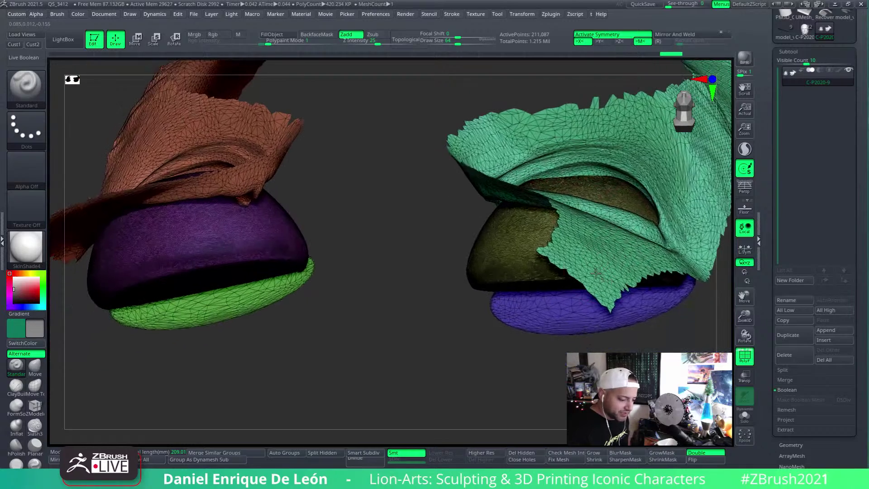
# Hide the eyelid skin, eyeball and pupil highlight polygroups on both sides, leaving only the two round shells behind the eyes
pyautogui.hotkey('ctrl', 'shift')
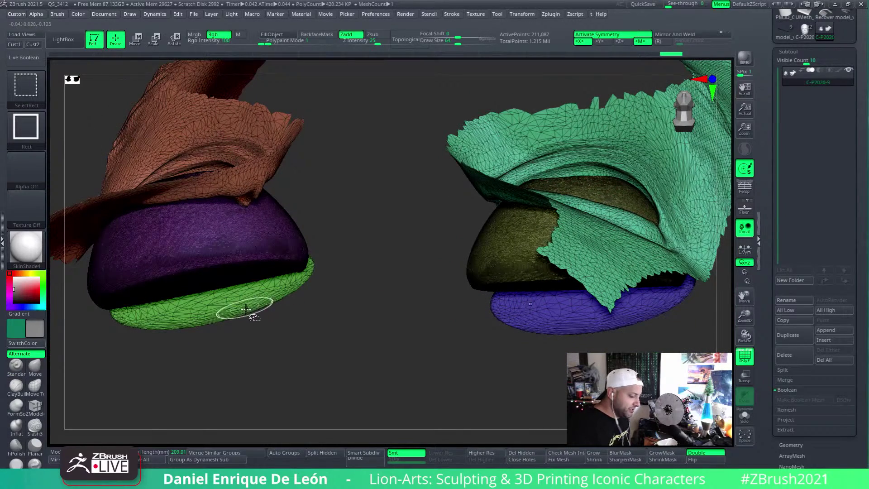
pyautogui.keyDown('ctrl'); pyautogui.keyDown('shift'); pyautogui.click(290, 258); pyautogui.keyUp('shift'); pyautogui.keyUp('ctrl')
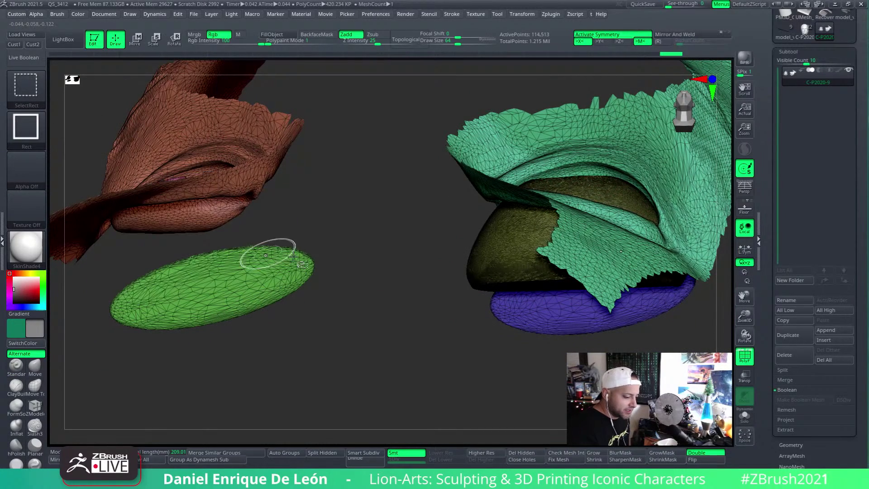
pyautogui.keyDown('ctrl'); pyautogui.keyDown('shift'); pyautogui.click(563, 241); pyautogui.keyUp('shift'); pyautogui.keyUp('ctrl')
pyautogui.keyDown('ctrl'); pyautogui.keyDown('shift'); pyautogui.click(556, 248); pyautogui.keyUp('shift'); pyautogui.keyUp('ctrl')
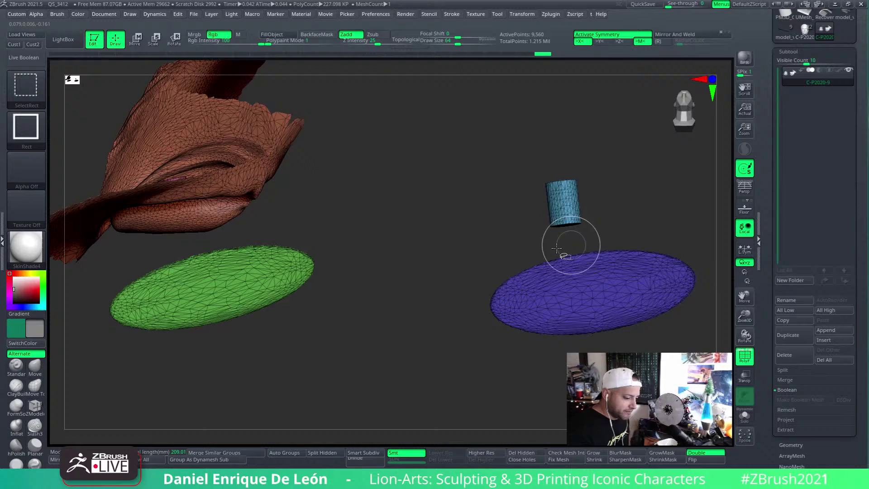
pyautogui.keyDown('ctrl'); pyautogui.keyDown('shift'); pyautogui.click(223, 192); pyautogui.keyUp('shift'); pyautogui.keyUp('ctrl')
pyautogui.moveTo(499, 228)
pyautogui.mouseDown()
pyautogui.moveTo(579, 285)
pyautogui.moveTo(569, 229)
pyautogui.mouseUp()
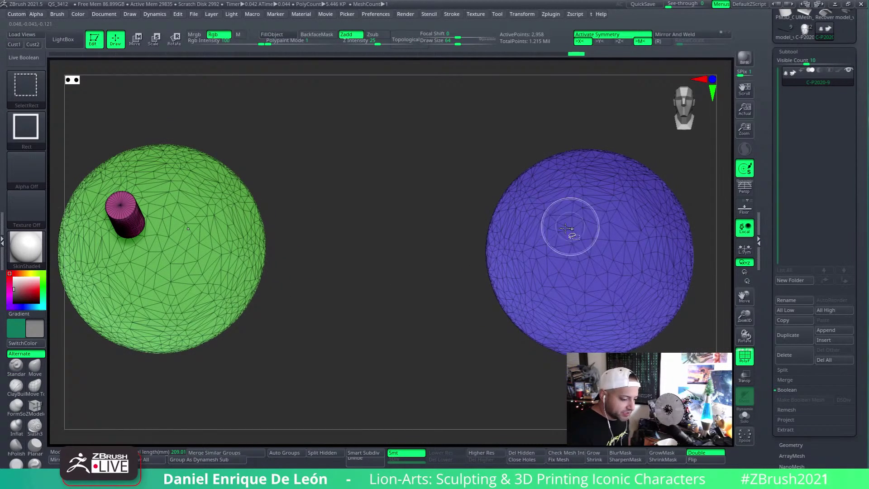
pyautogui.keyDown('ctrl'); pyautogui.keyDown('shift'); pyautogui.click(129, 224); pyautogui.keyUp('shift'); pyautogui.keyUp('ctrl')
pyautogui.moveTo(330, 355); pyautogui.dragTo(590, 262)
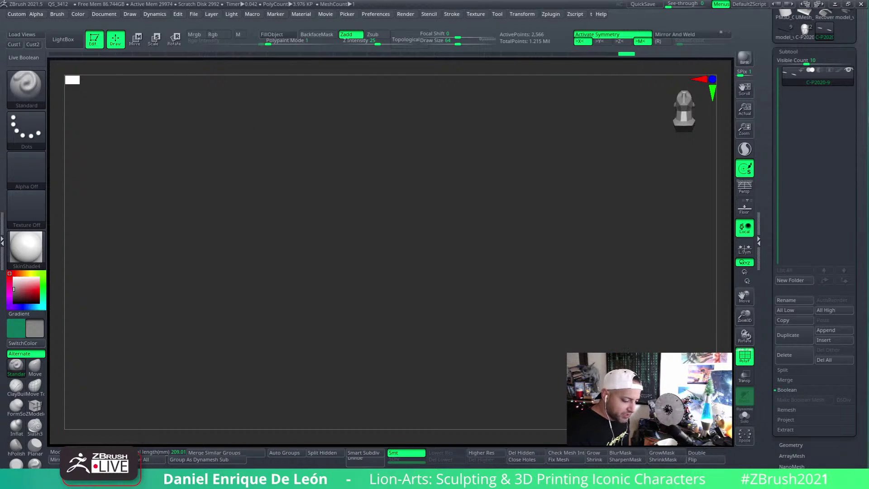
pyautogui.press('f')
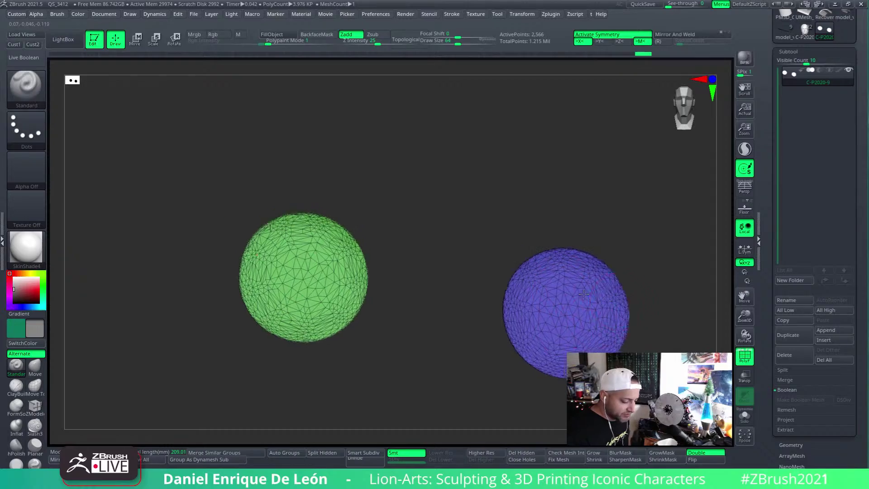
# Invert the visibility to show the rest of the head and delete the two hidden shells behind the eyes
pyautogui.keyDown('ctrl'); pyautogui.keyDown('shift'); pyautogui.moveTo(633, 240); pyautogui.dragTo(646, 271); pyautogui.keyUp('shift'); pyautogui.keyUp('ctrl')
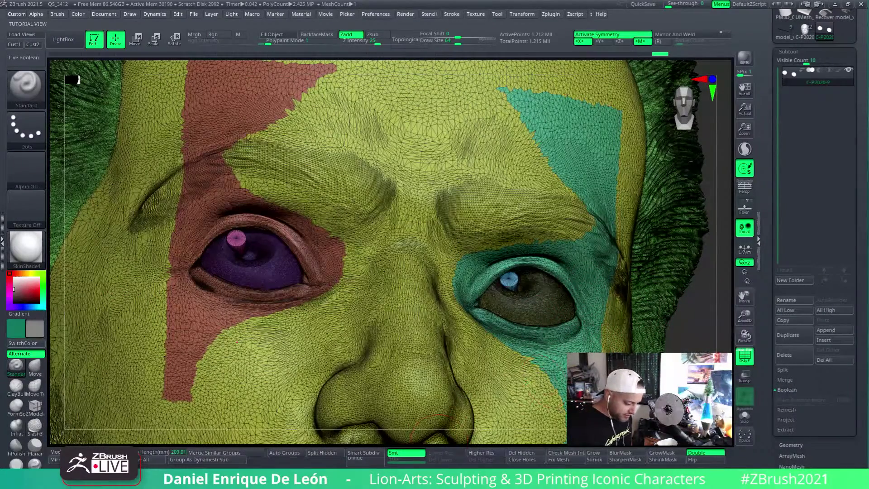
pyautogui.press('f')
pyautogui.keyDown('shift'); pyautogui.moveTo(537, 351); pyautogui.dragTo(397, 407); pyautogui.keyUp('shift')
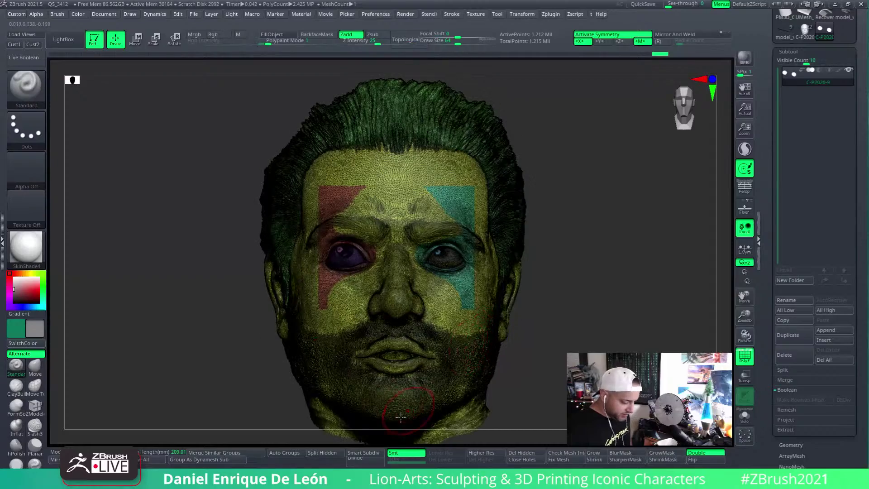
pyautogui.click(332, 453)
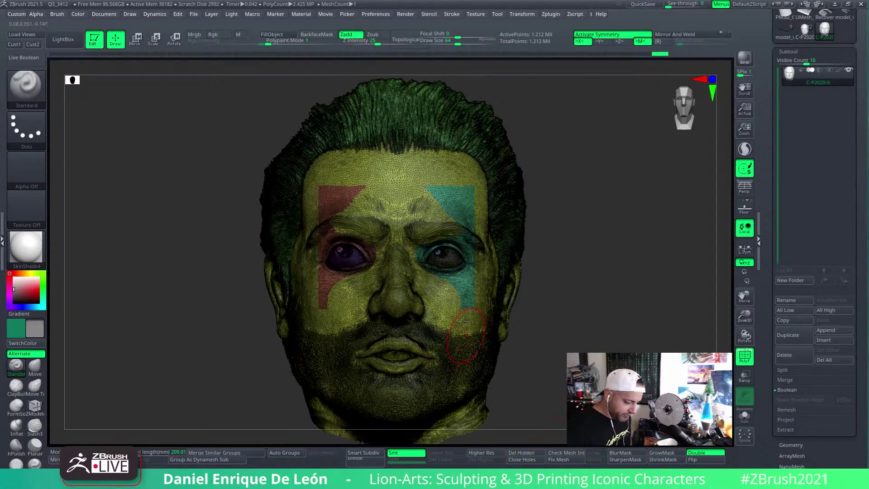
pyautogui.scroll(5, 454, 261)
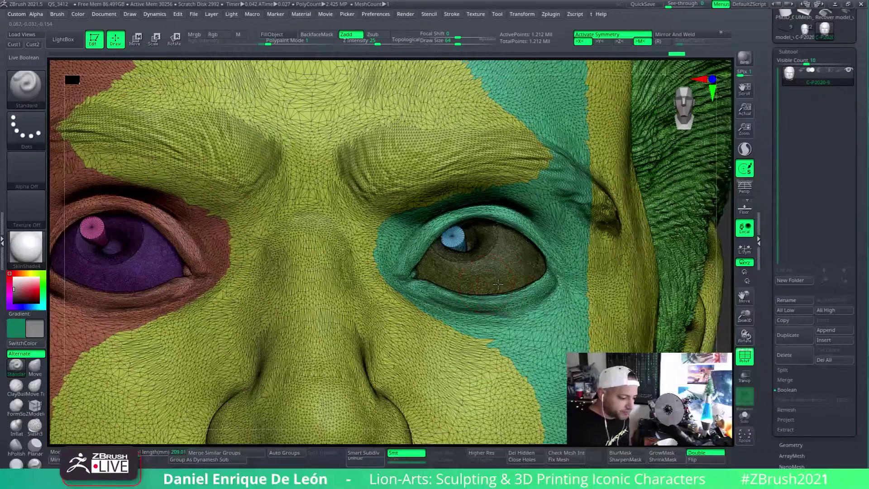
# Turn off X symmetry and check the face without PolyFrame before displaying its coloured wireframe again
pyautogui.scroll(-5, 506, 306)
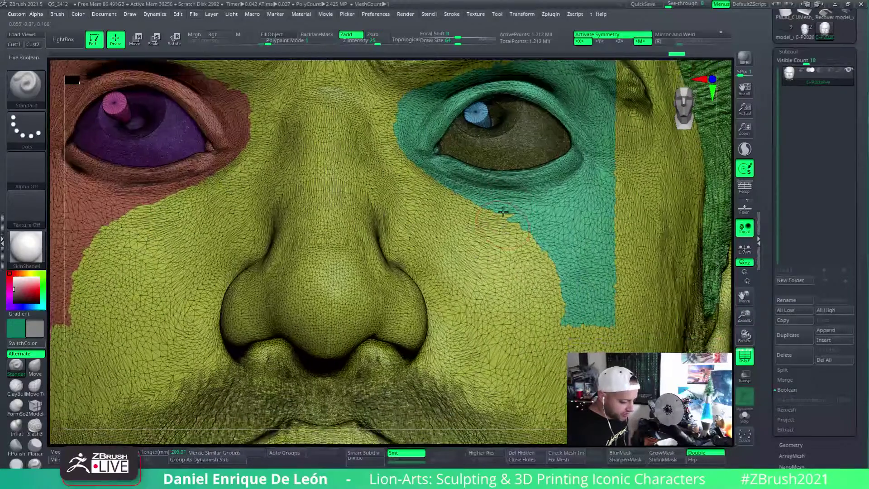
pyautogui.hotkey('shift', 'f')
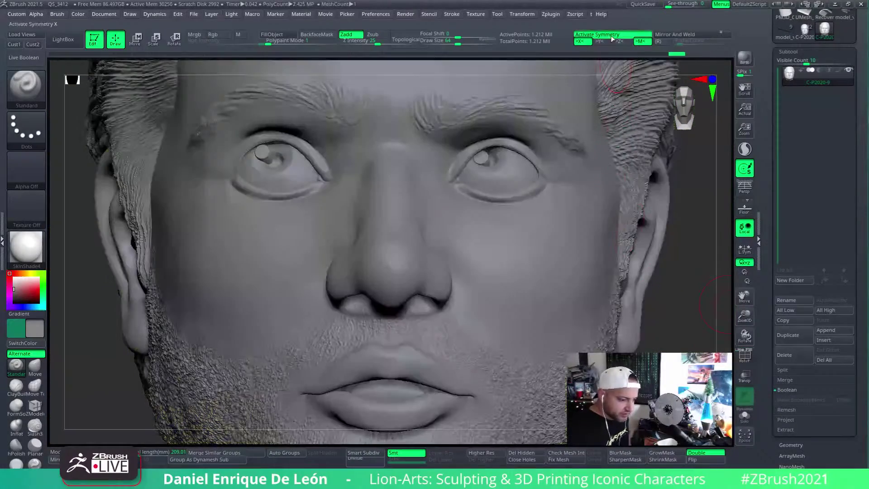
pyautogui.press('x')
pyautogui.scroll(5, 520, 298)
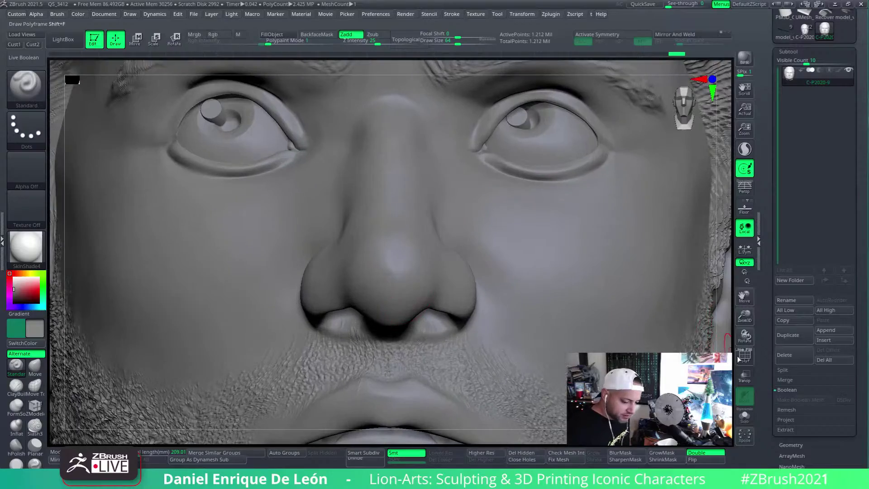
pyautogui.hotkey('shift', 'f')
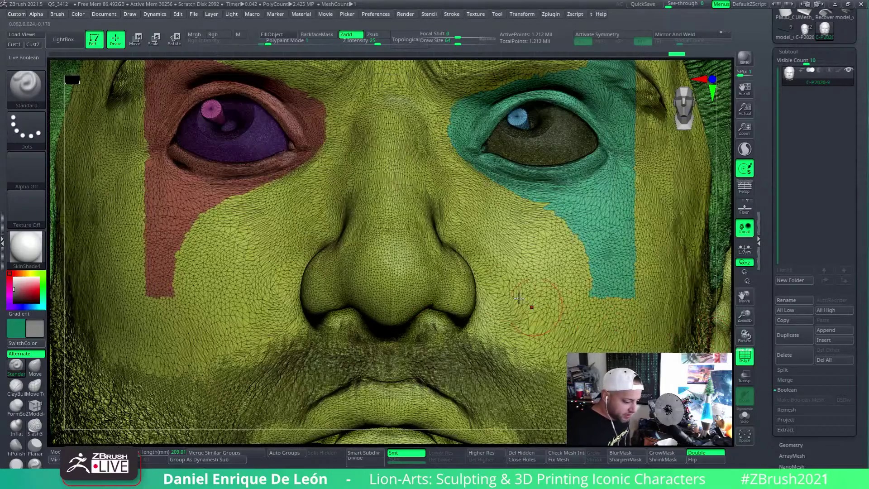
# Switch to Transpose Rotate, try Mirror And Weld against the nose's centre line, and undo the mirroring
pyautogui.click(174, 39)
pyautogui.scroll(8, 467, 372)
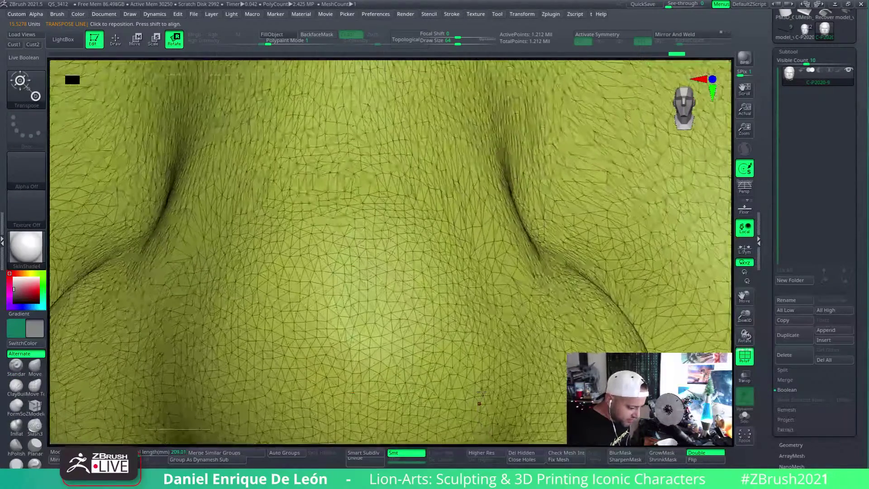
pyautogui.scroll(-3, 466, 372)
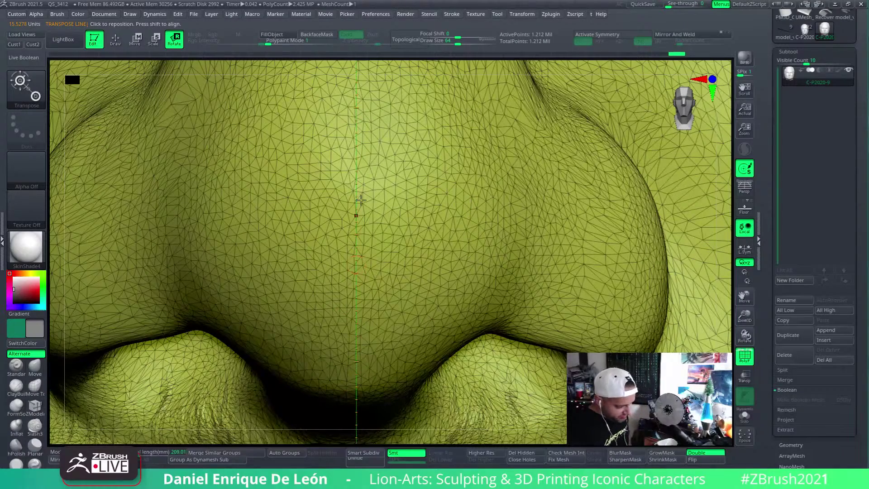
pyautogui.scroll(-5, 420, 320)
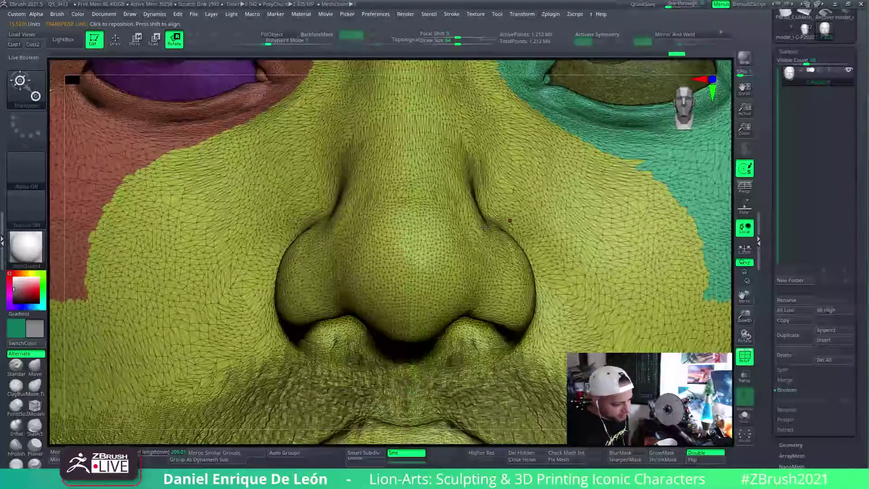
pyautogui.scroll(-3, 492, 236)
pyautogui.scroll(5, 492, 235)
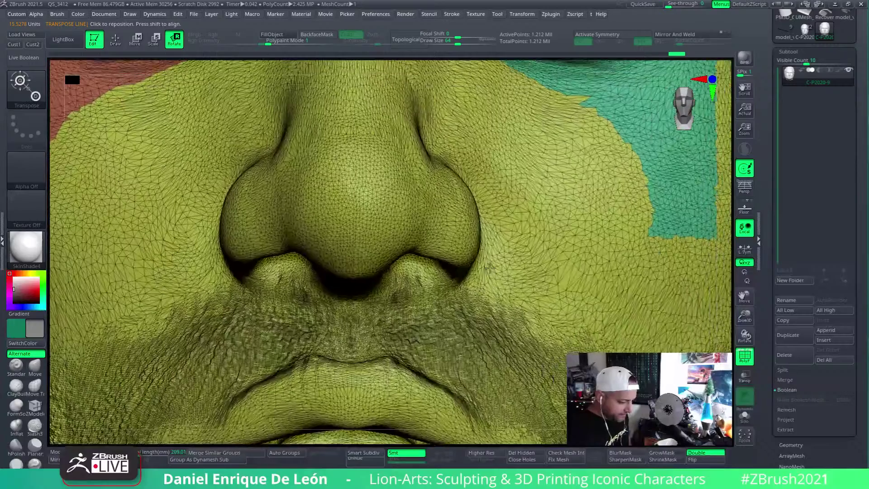
pyautogui.moveTo(642, 68); pyautogui.dragTo(644, 71)
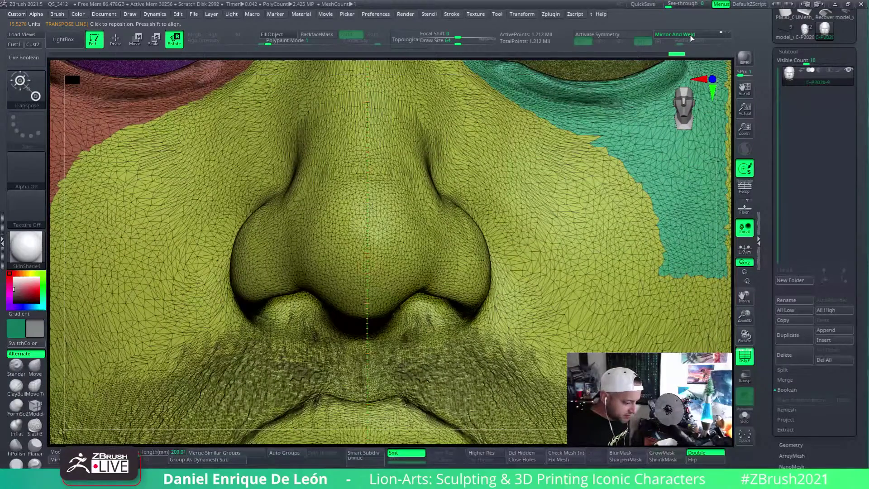
pyautogui.click(691, 38)
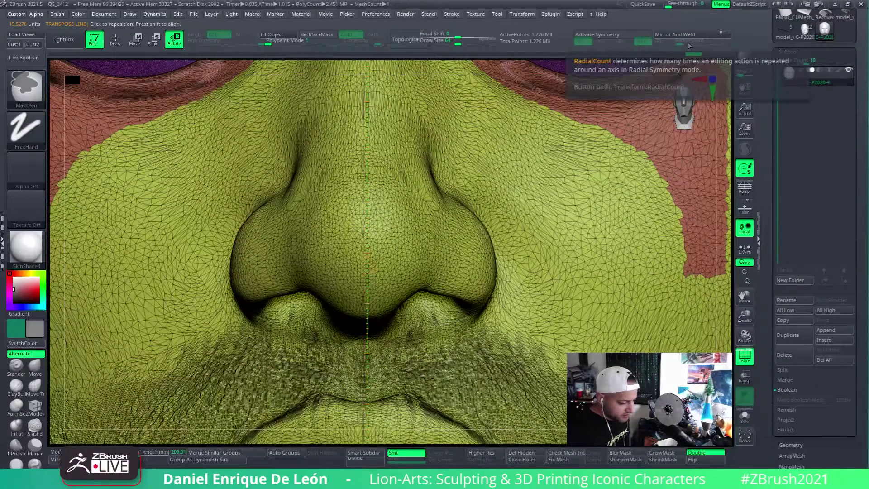
pyautogui.hotkey('ctrl', 'z')
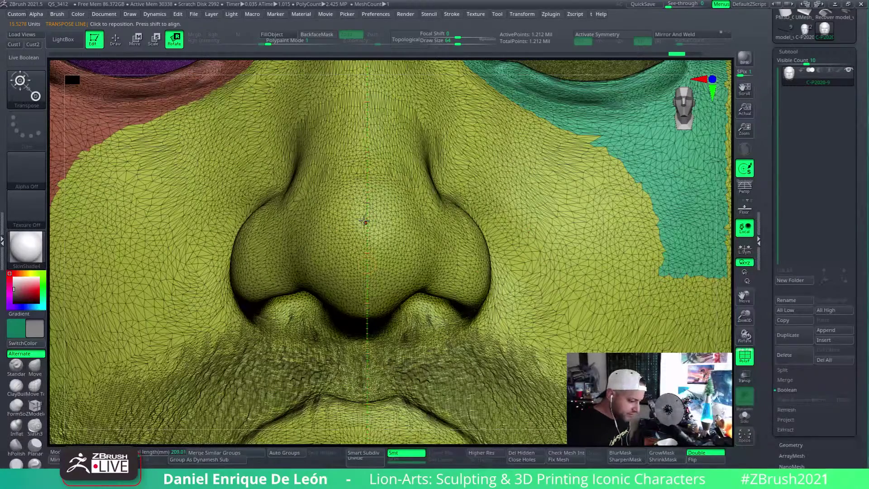
# Draw a vertical Transpose line about 2.68 units long from the nose tip to the upper lip and rotate the head slightly
pyautogui.moveTo(364, 216); pyautogui.dragTo(363, 367)
pyautogui.moveTo(361, 281); pyautogui.dragTo(363, 281)
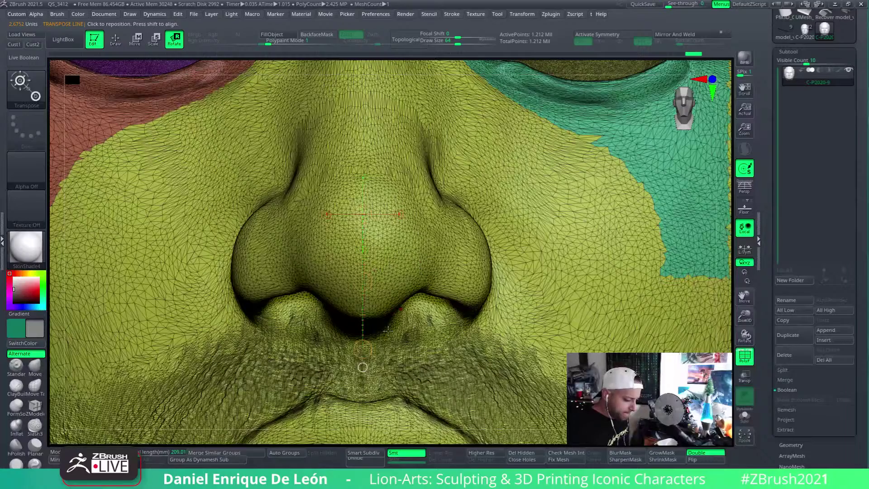
pyautogui.moveTo(362, 349); pyautogui.dragTo(361, 349)
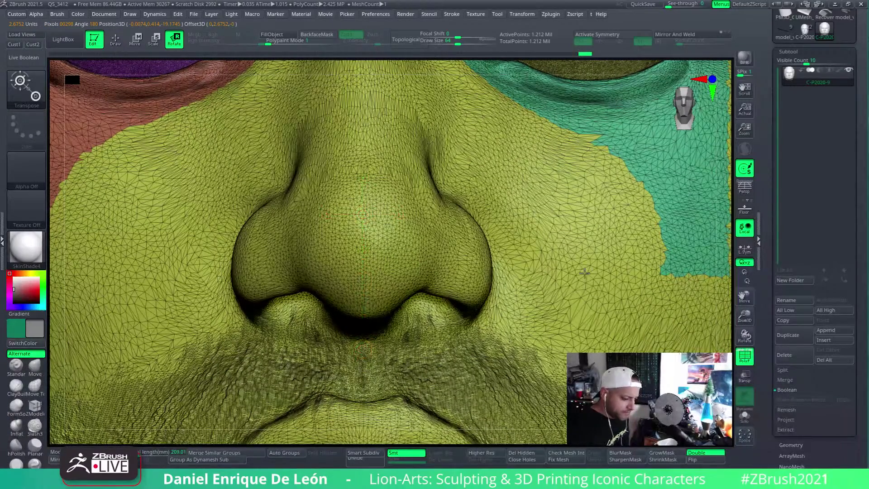
# Fine-tune the head's sideways tilt with small Transpose rotations around the nose tip
pyautogui.keyDown('alt'); pyautogui.moveTo(528, 219); pyautogui.dragTo(543, 196, button='right'); pyautogui.keyUp('alt')
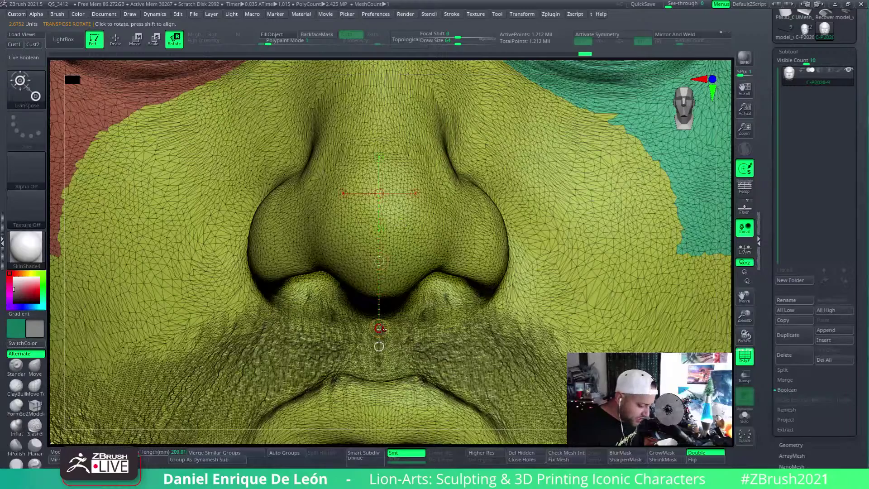
pyautogui.moveTo(380, 329); pyautogui.dragTo(379, 328)
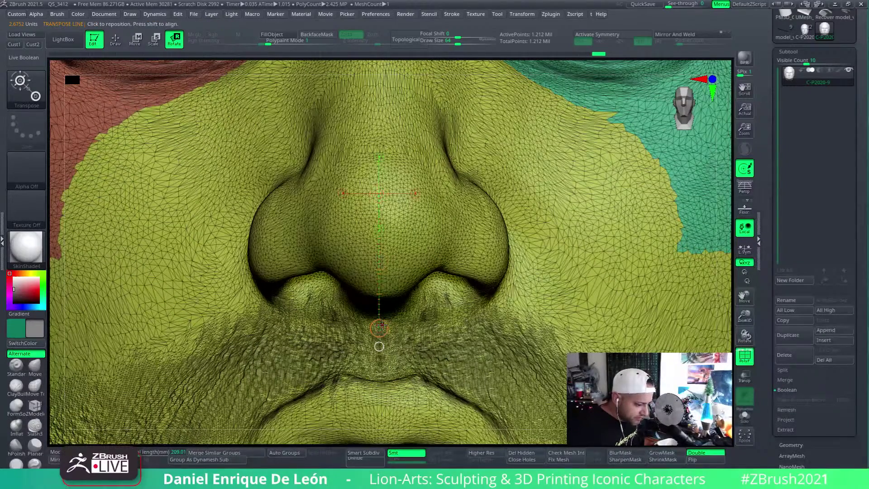
pyautogui.moveTo(379, 329); pyautogui.dragTo(378, 329)
pyautogui.click(137, 40)
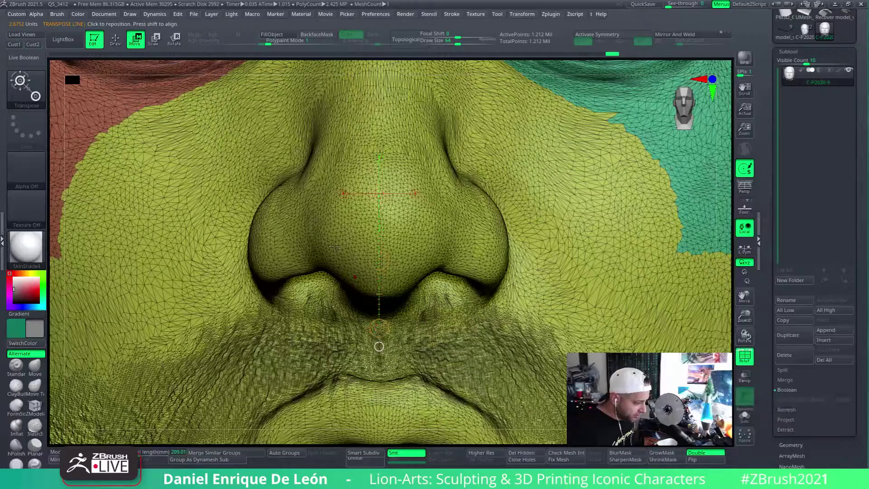
pyautogui.press('r')
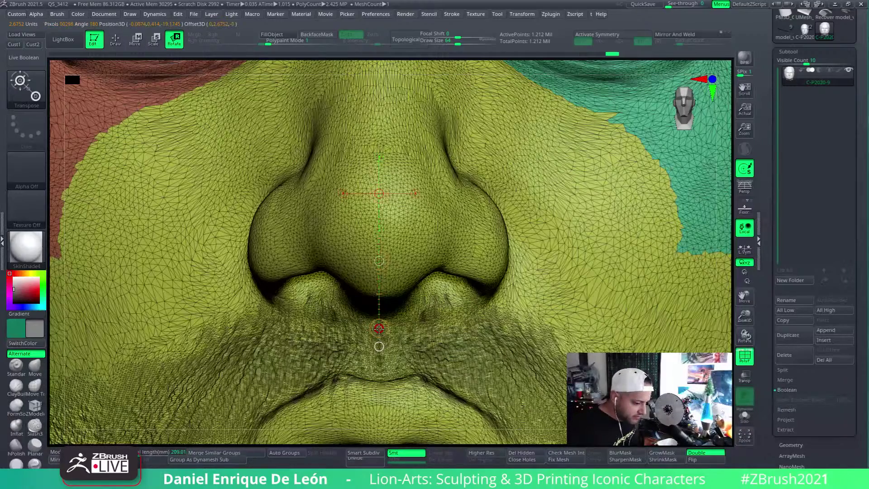
pyautogui.moveTo(379, 328); pyautogui.dragTo(379, 329)
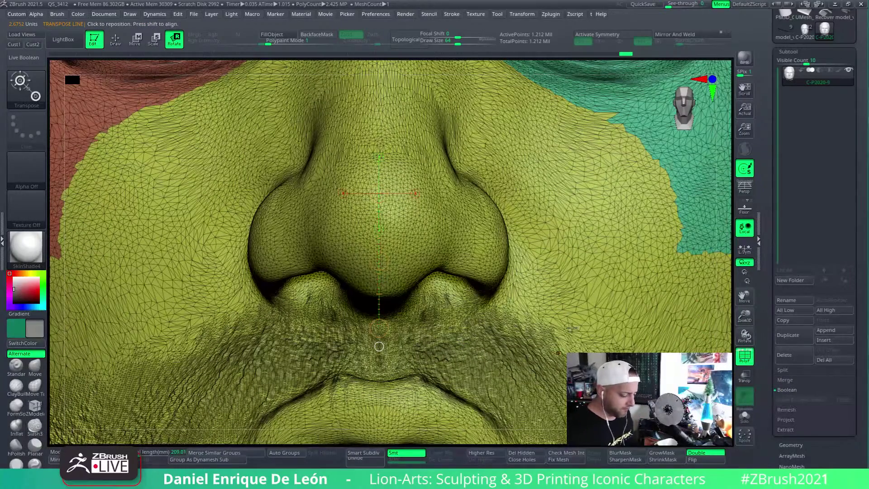
# Hide the wireframe lines while keeping the polygroup colours, and regroup the head's separate pieces with Auto Groups
pyautogui.press('f')
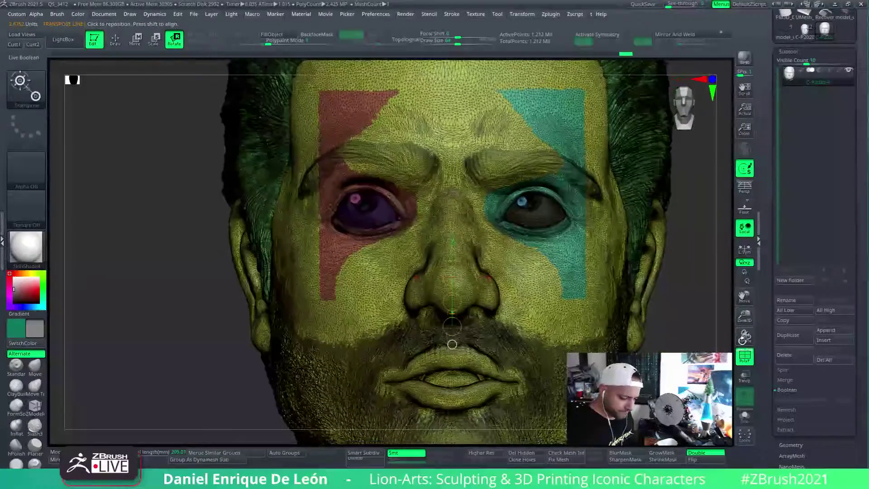
pyautogui.click(745, 355)
pyautogui.keyDown('alt'); pyautogui.moveTo(571, 254); pyautogui.dragTo(553, 307, button='right'); pyautogui.keyUp('alt')
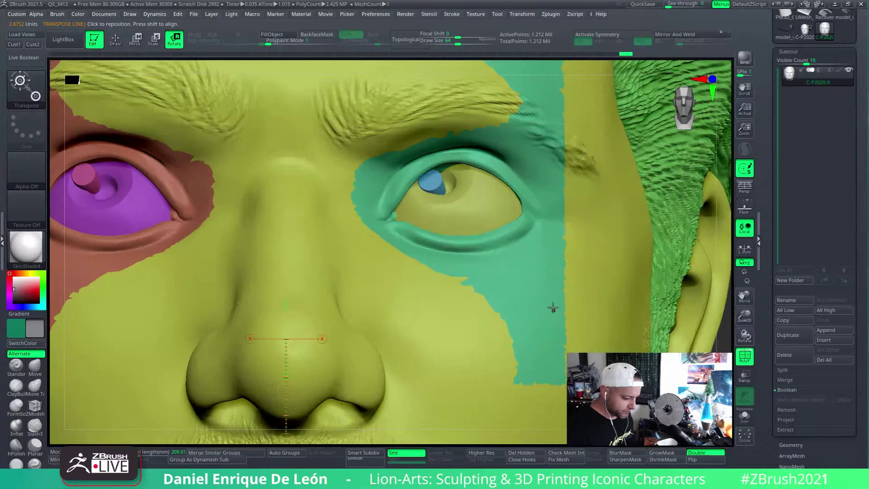
pyautogui.press('f')
pyautogui.hotkey('shift', 'f')
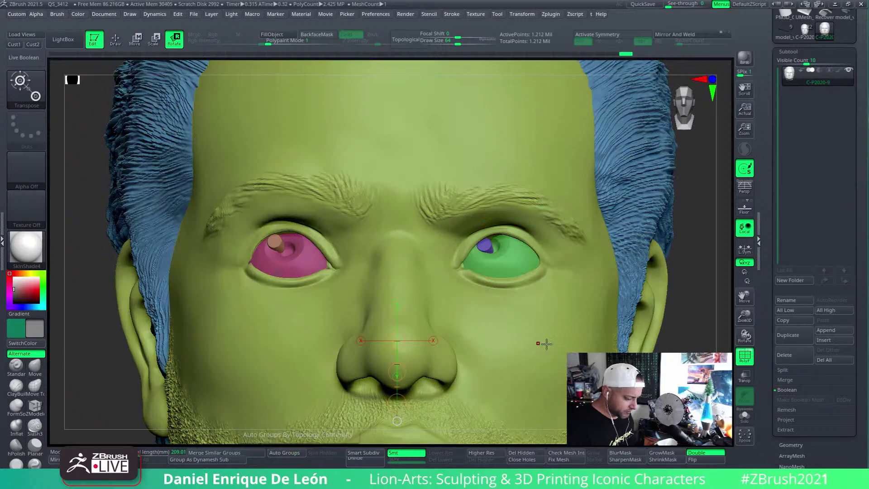
pyautogui.keyDown('alt'); pyautogui.moveTo(537, 319); pyautogui.dragTo(527, 269, button='right'); pyautogui.keyUp('alt')
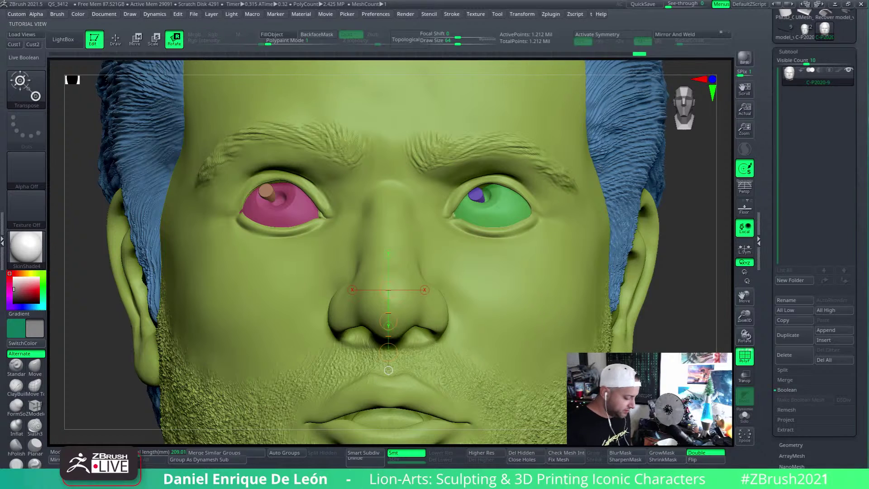
# Switch to the browser showing Unreal Engine's Meerkat article and move its window up to show the page
pyautogui.moveTo(271, 481)
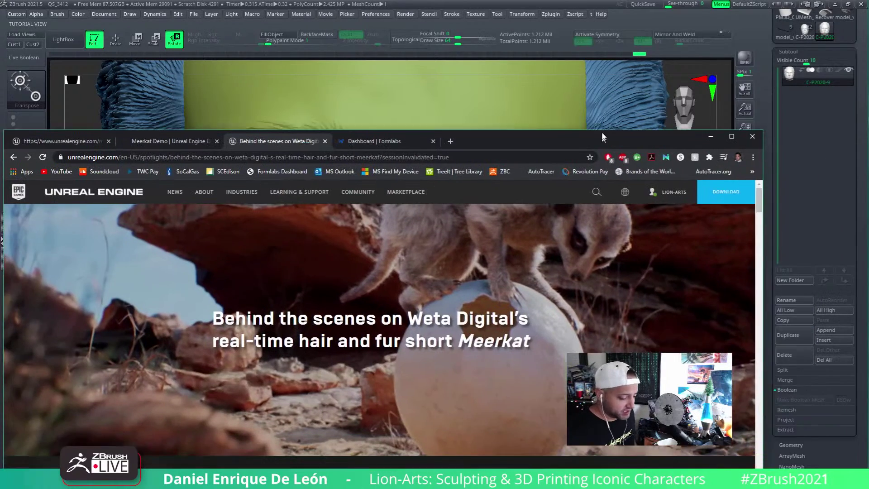
pyautogui.moveTo(602, 135); pyautogui.dragTo(642, 22)
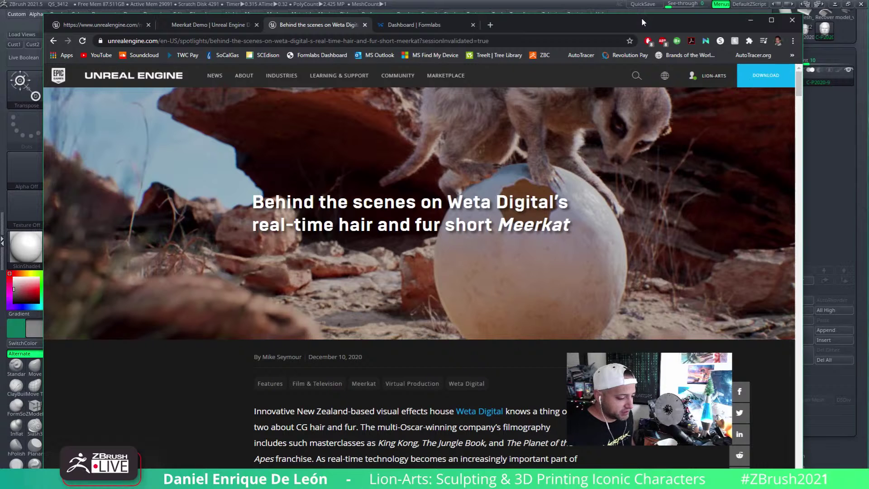
pyautogui.moveTo(642, 19); pyautogui.dragTo(639, 8)
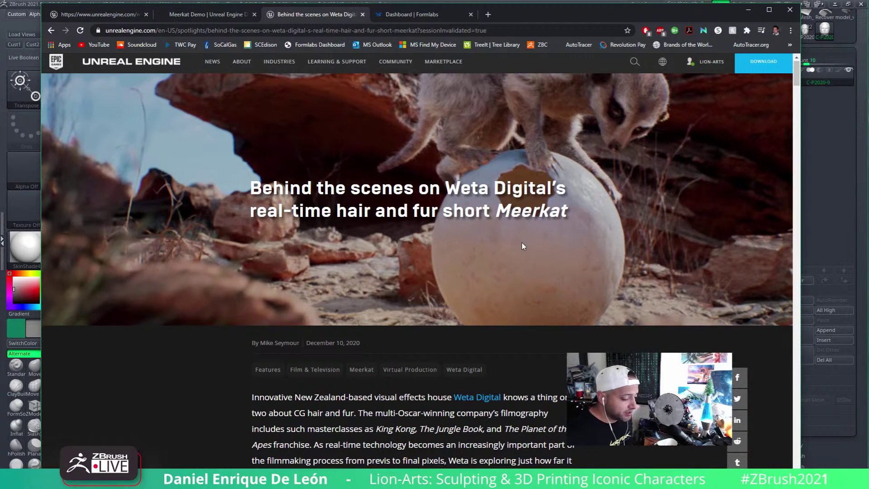
# Look through the article on Weta Digital's Meerkat short, examining its videos, production images and notes on hair, fur and feathers
pyautogui.scroll(-10, 522, 244)
pyautogui.scroll(3, 522, 246)
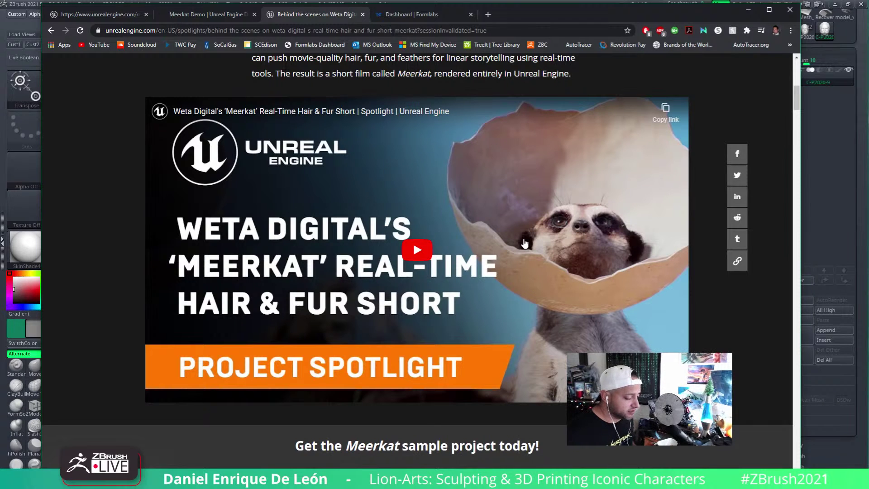
pyautogui.scroll(-1, 499, 252)
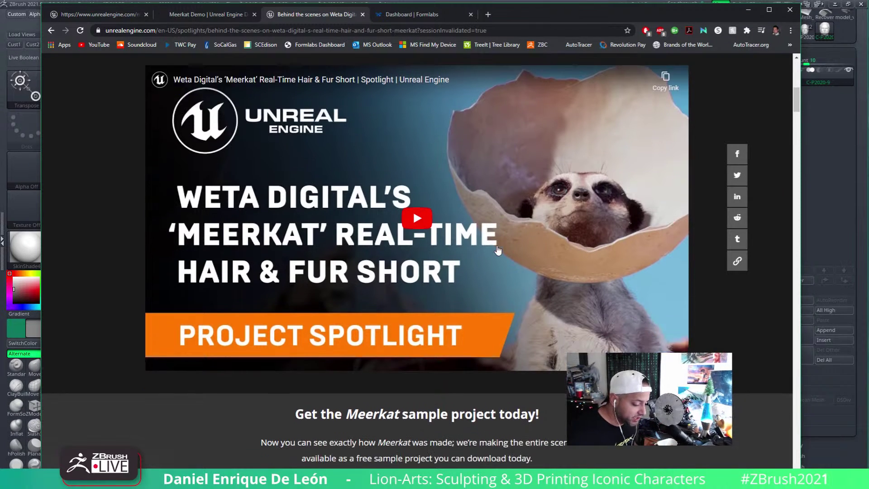
pyautogui.scroll(-15, 502, 272)
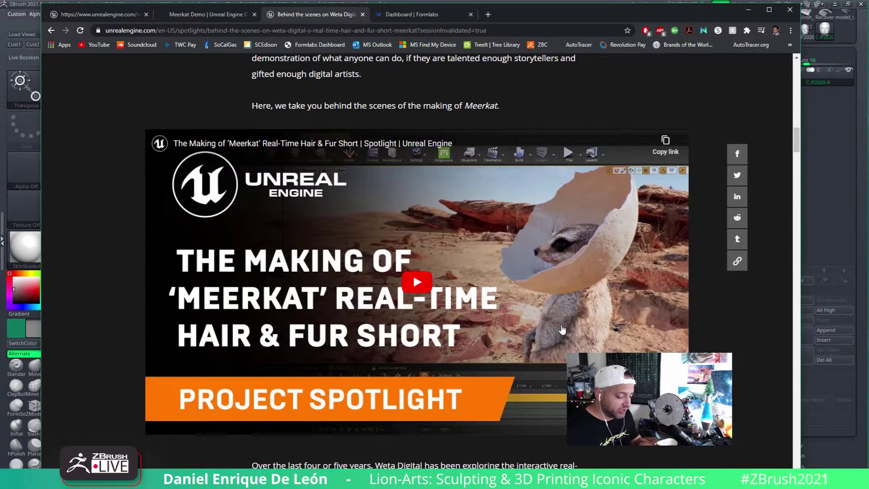
pyautogui.scroll(-2, 561, 320)
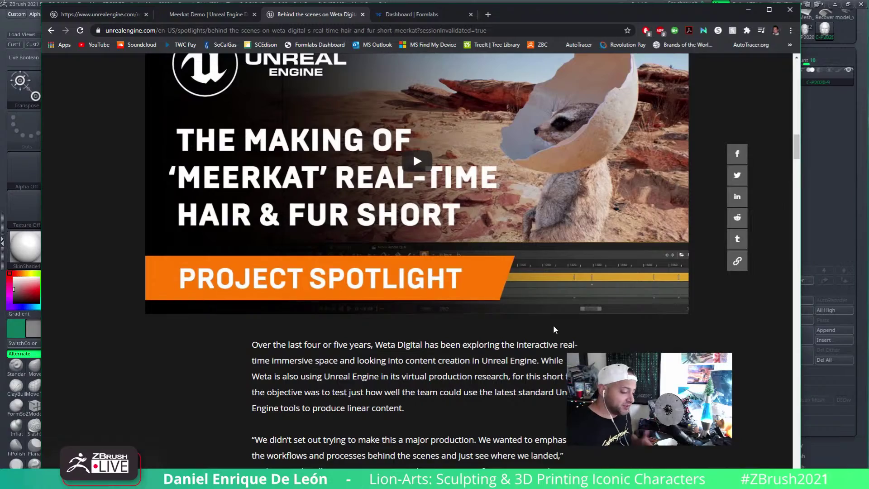
pyautogui.scroll(-4, 526, 345)
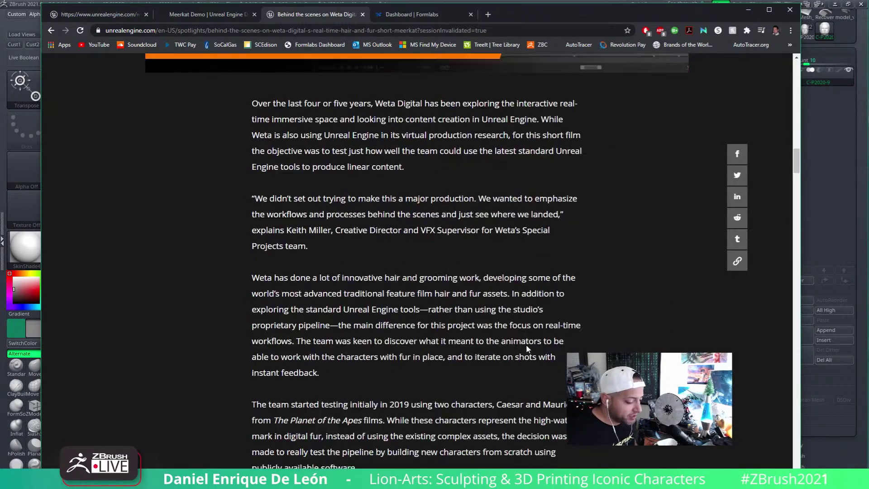
pyautogui.scroll(-15, 526, 347)
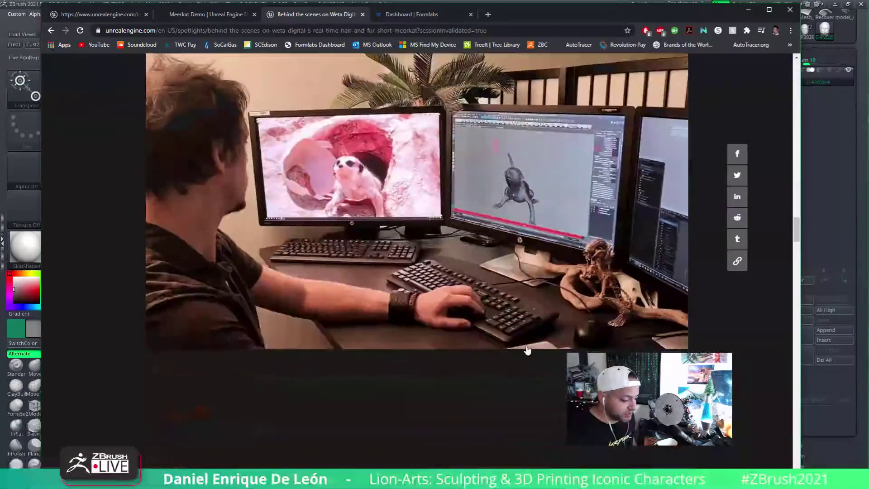
pyautogui.scroll(-1, 528, 350)
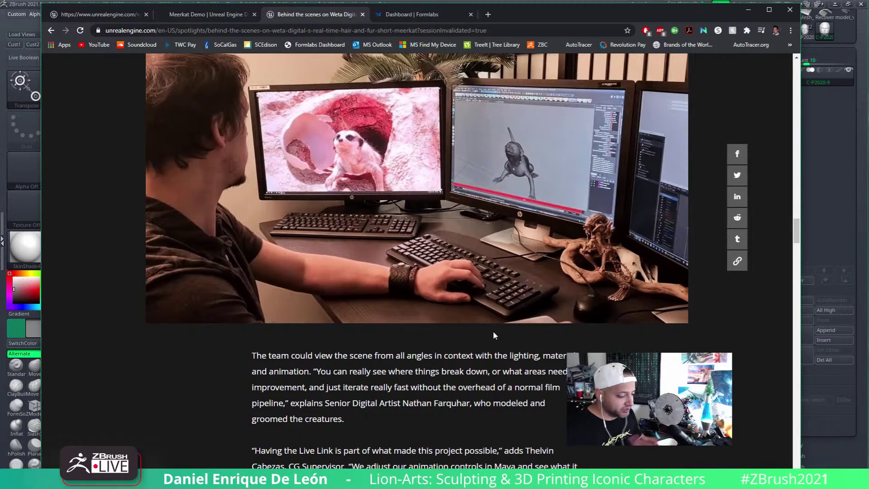
pyautogui.scroll(-9, 507, 341)
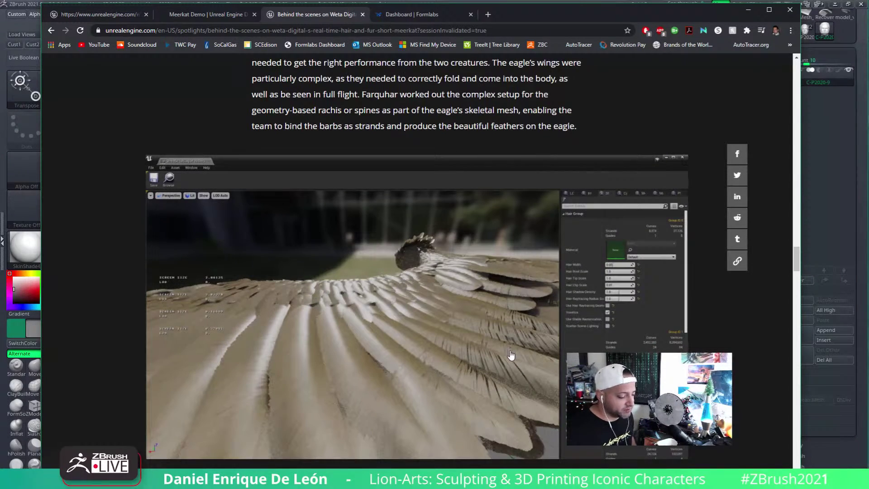
pyautogui.scroll(-3, 509, 350)
pyautogui.scroll(1, 510, 349)
pyautogui.scroll(-9, 509, 349)
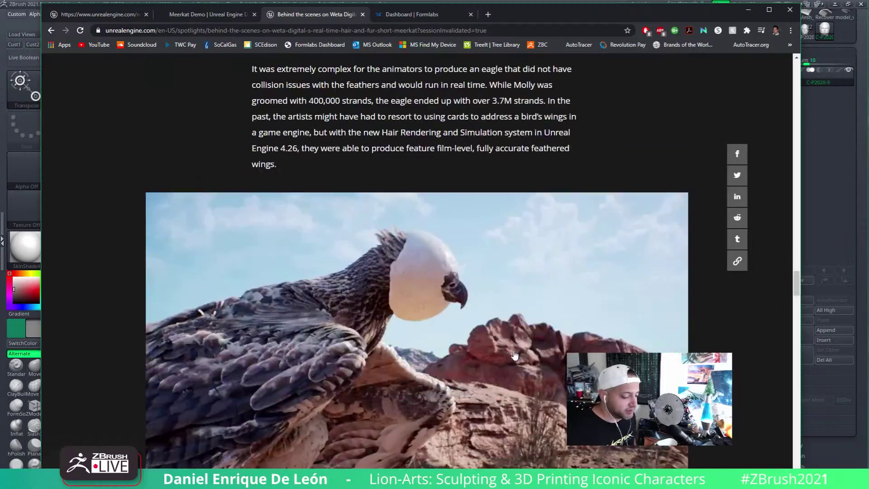
pyautogui.scroll(15, 513, 349)
pyautogui.scroll(20, 514, 355)
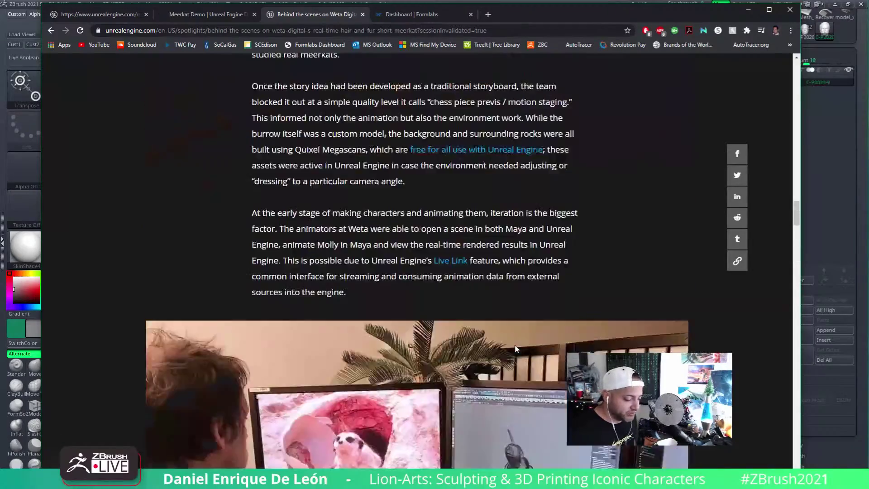
# Play the Meerkat project spotlight video near the article's start, and clear the browser window off this screen
pyautogui.scroll(9, 399, 261)
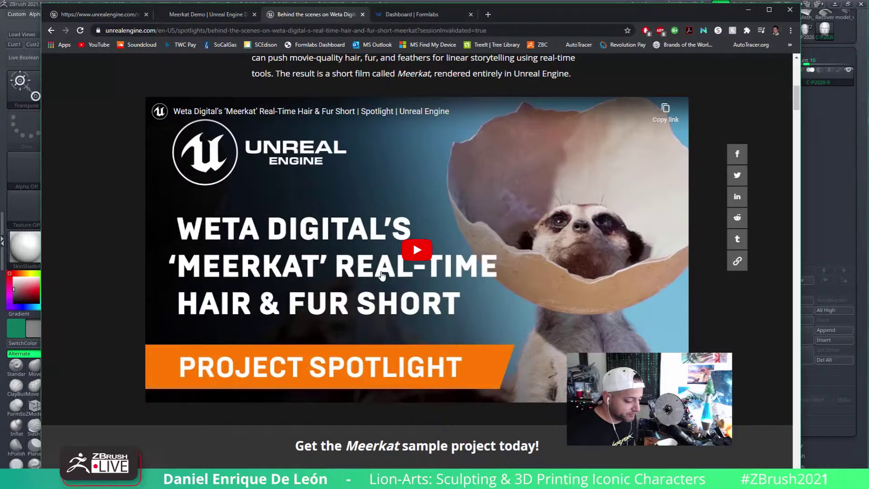
pyautogui.click(416, 253)
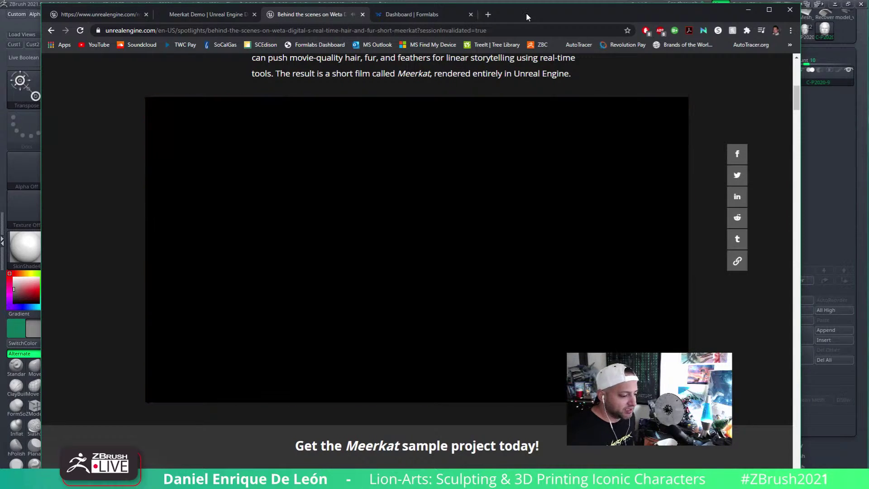
pyautogui.moveTo(526, 13); pyautogui.dragTo(868, 16)
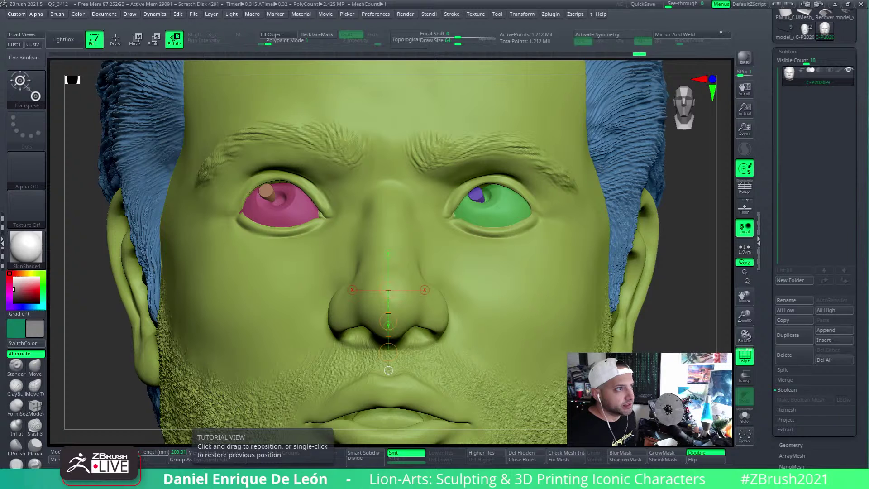
# Switch to the Photos window showing Cloth Q.jpg and position it over the canvas so the whole photo is in view
pyautogui.hotkey('alt', 'Tab')
pyautogui.moveTo(736, 7); pyautogui.dragTo(472, 15)
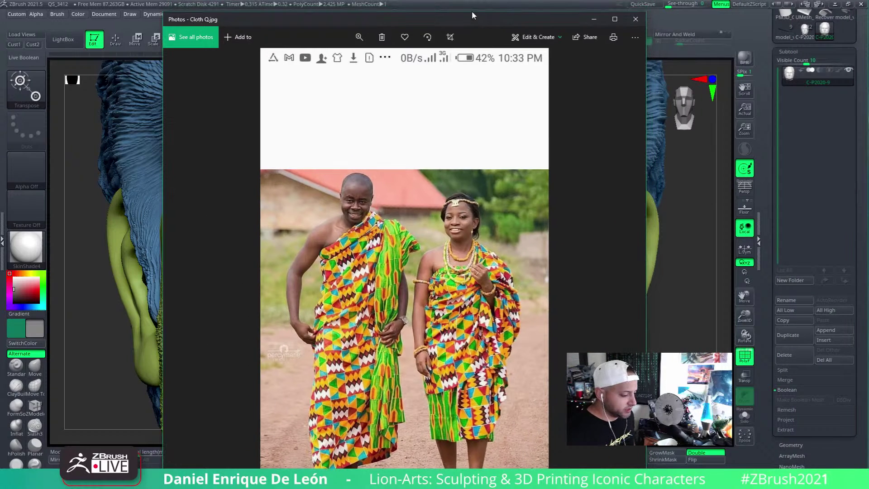
pyautogui.hotkey('alt', 'Tab')
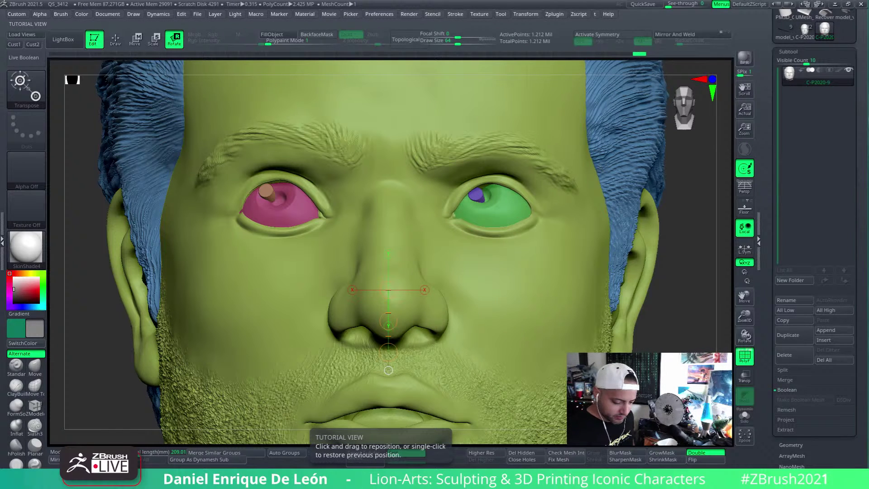
pyautogui.hotkey('alt', 'Tab')
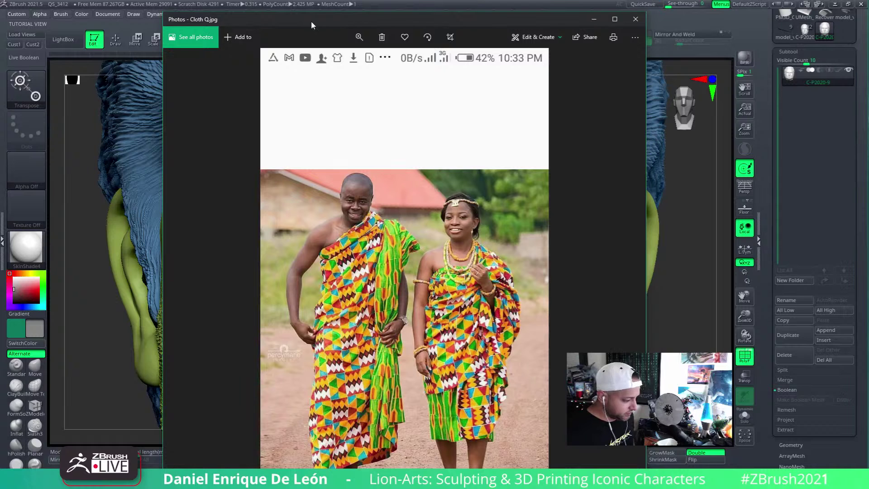
pyautogui.moveTo(324, 13)
pyautogui.mouseDown()
pyautogui.moveTo(331, 96)
pyautogui.moveTo(331, 16)
pyautogui.mouseUp()
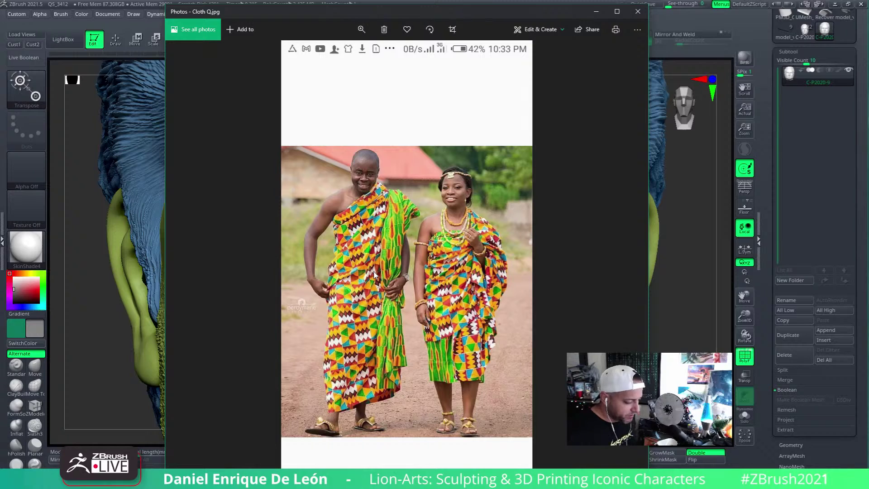
# Examine the pattern, folds and shoulder drape of the two wrapped garments in the reference photo up close
pyautogui.click(361, 29)
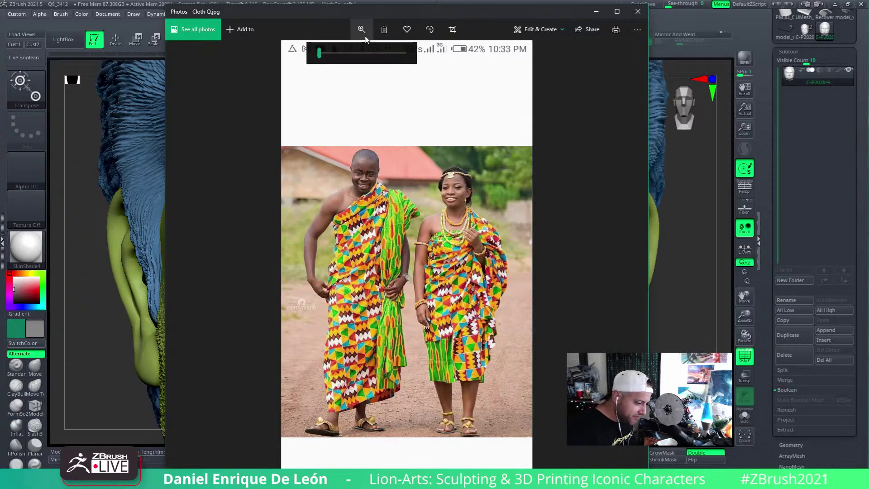
pyautogui.moveTo(320, 54); pyautogui.dragTo(339, 53)
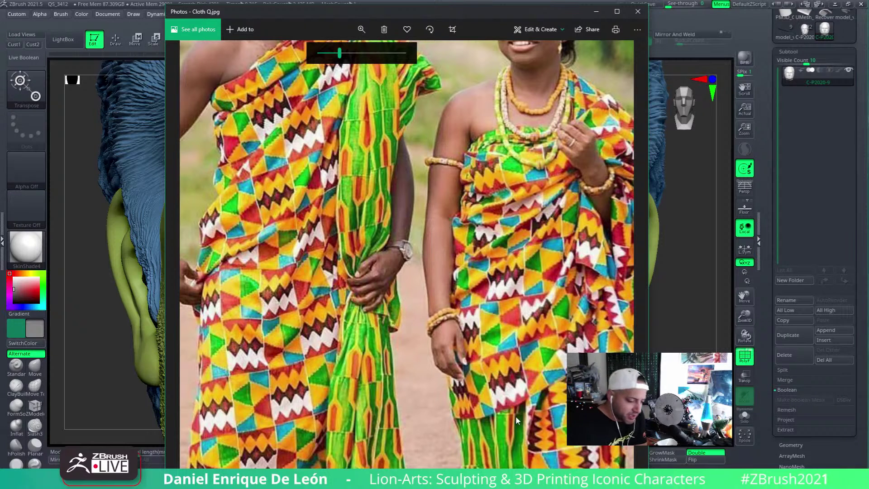
pyautogui.moveTo(477, 281); pyautogui.dragTo(479, 382)
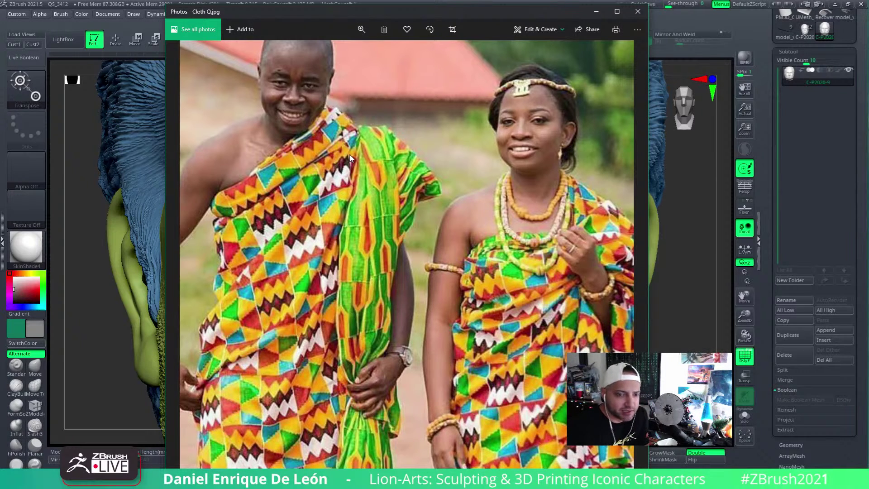
pyautogui.scroll(3, 383, 280)
pyautogui.scroll(-3, 455, 204)
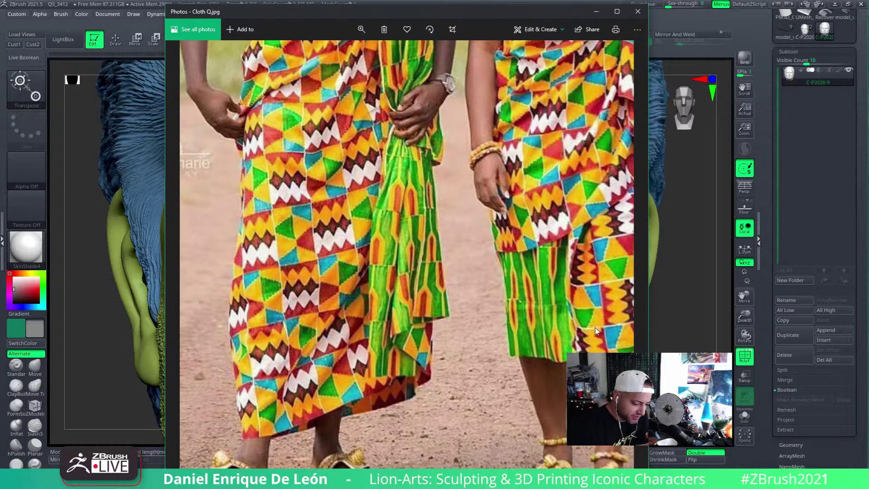
pyautogui.scroll(6, 457, 371)
pyautogui.scroll(2, 457, 371)
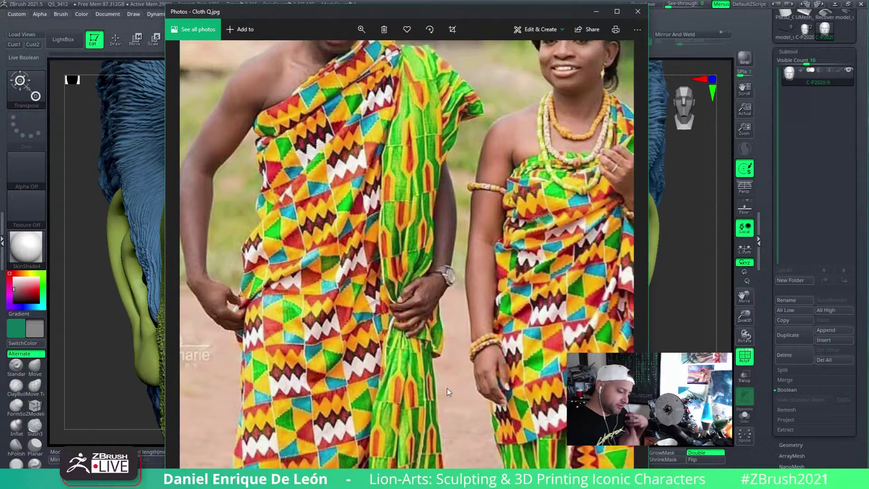
pyautogui.scroll(2, 509, 243)
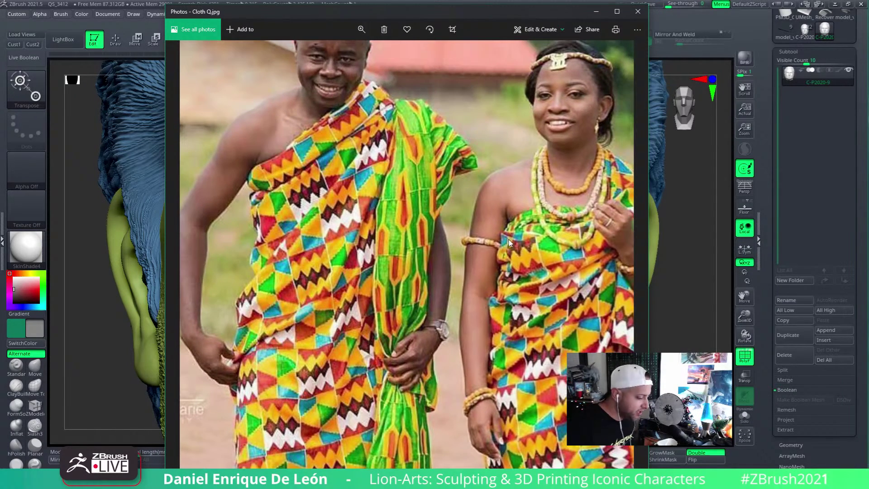
pyautogui.click(362, 29)
pyautogui.moveTo(342, 53); pyautogui.dragTo(332, 53)
pyautogui.keyDown('ctrl'); pyautogui.scroll(5, 431, 268); pyautogui.keyUp('ctrl')
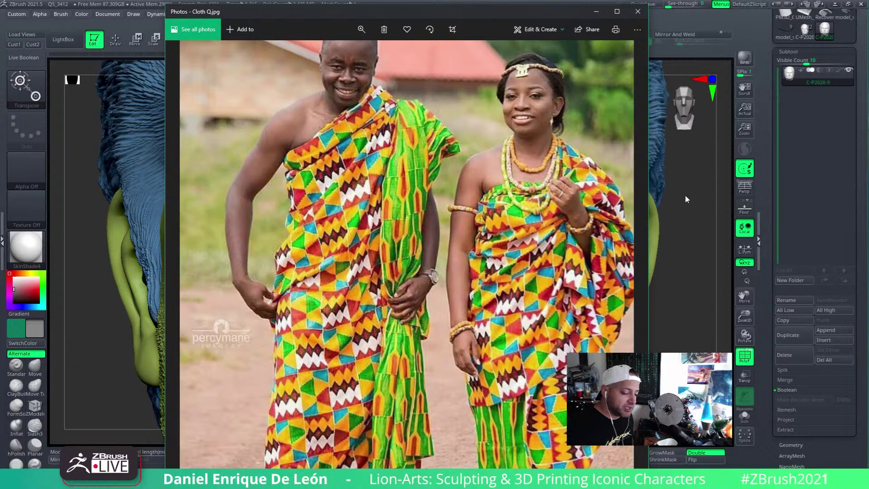
# Return to ZBrush, switch to the Boy-T-Pose tool and frame the full figure from the front
pyautogui.click(859, 199)
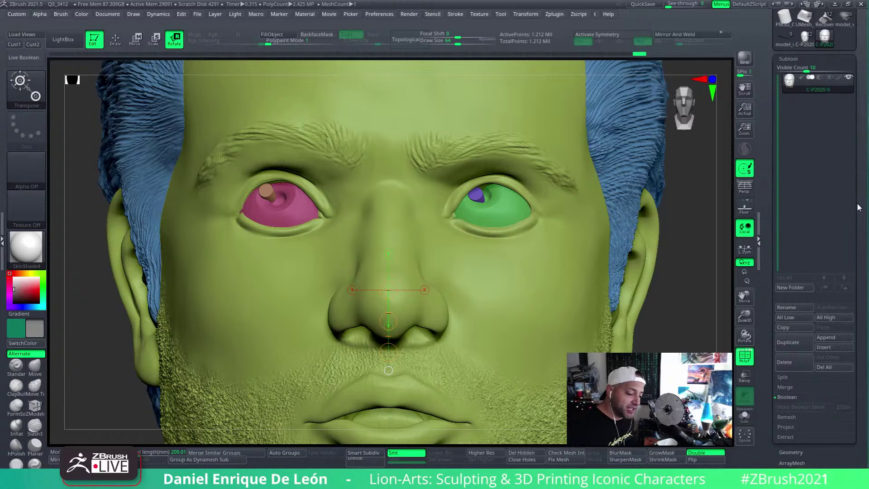
pyautogui.moveTo(859, 207); pyautogui.dragTo(859, 215)
pyautogui.moveTo(457, 267)
pyautogui.keyDown('alt'); pyautogui.mouseDown(button='right')
pyautogui.moveTo(559, 292)
pyautogui.moveTo(467, 266)
pyautogui.mouseUp(button='right'); pyautogui.keyUp('alt')
pyautogui.moveTo(837, 66); pyautogui.dragTo(837, 241)
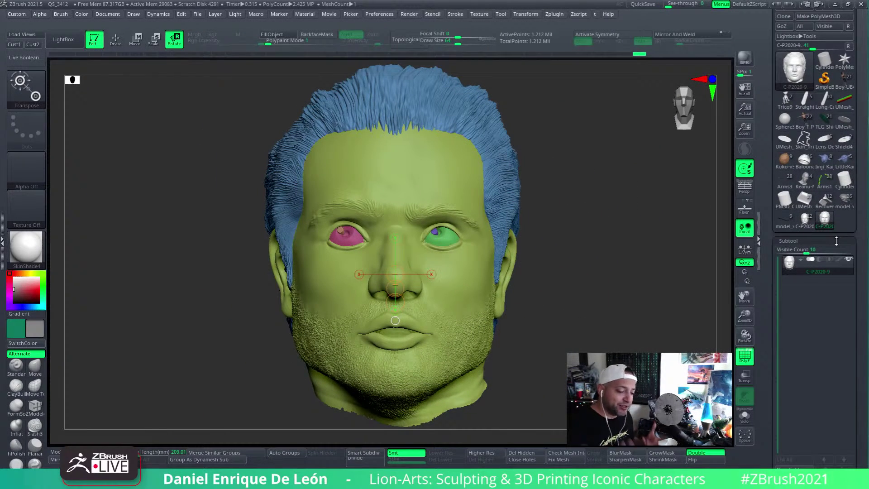
pyautogui.click(805, 120)
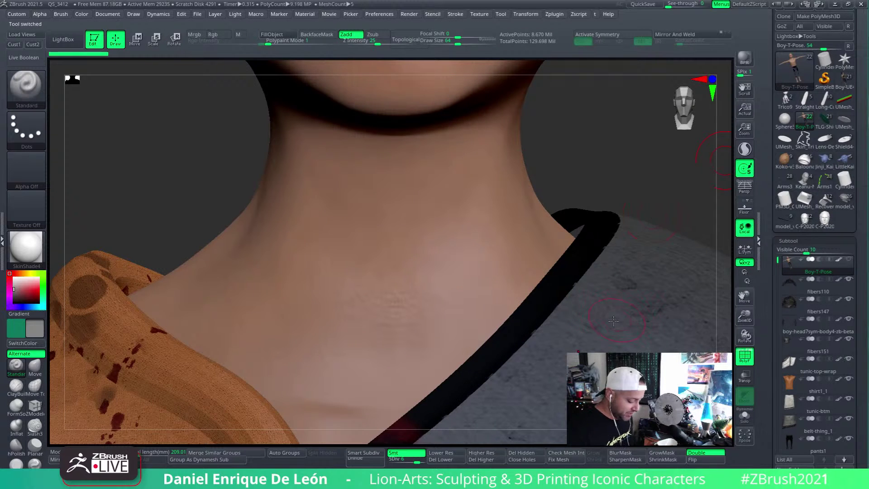
pyautogui.press('f')
pyautogui.moveTo(482, 282); pyautogui.dragTo(475, 301)
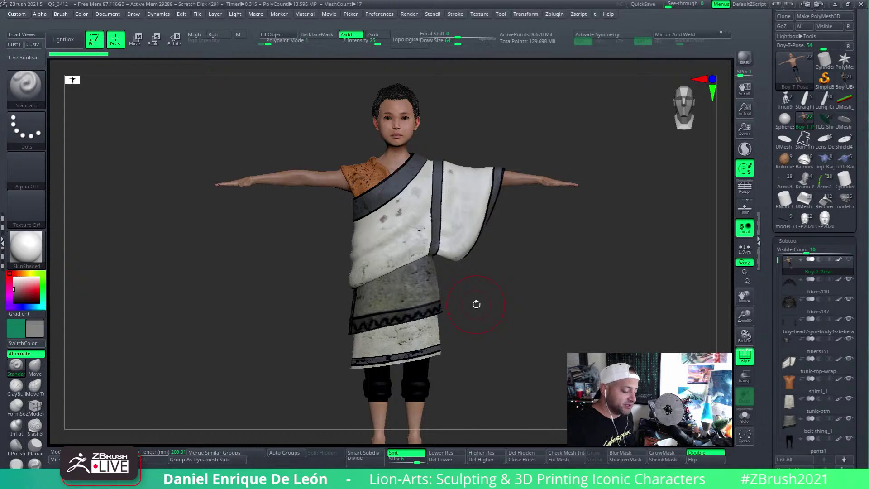
pyautogui.moveTo(476, 303); pyautogui.dragTo(452, 257)
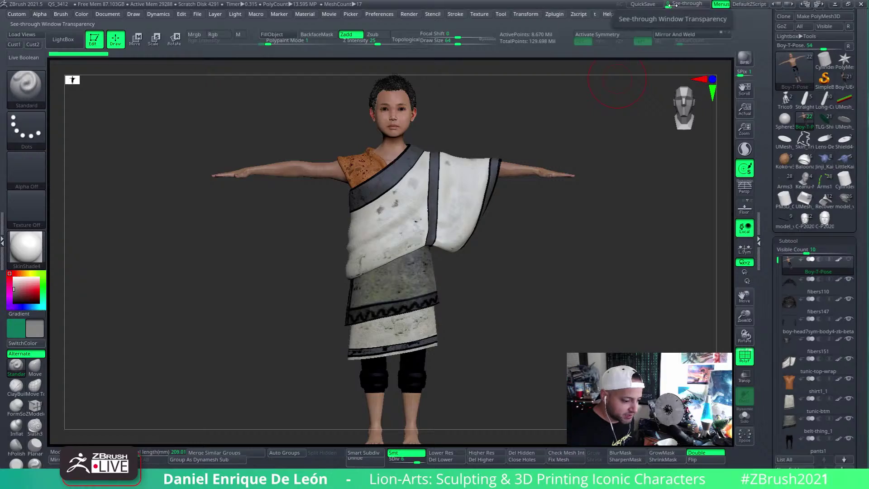
# Make the ZBrush window see-through to compare the boy's tunic with the cloth photo, and restore its opacity
pyautogui.moveTo(670, 4); pyautogui.dragTo(704, 3)
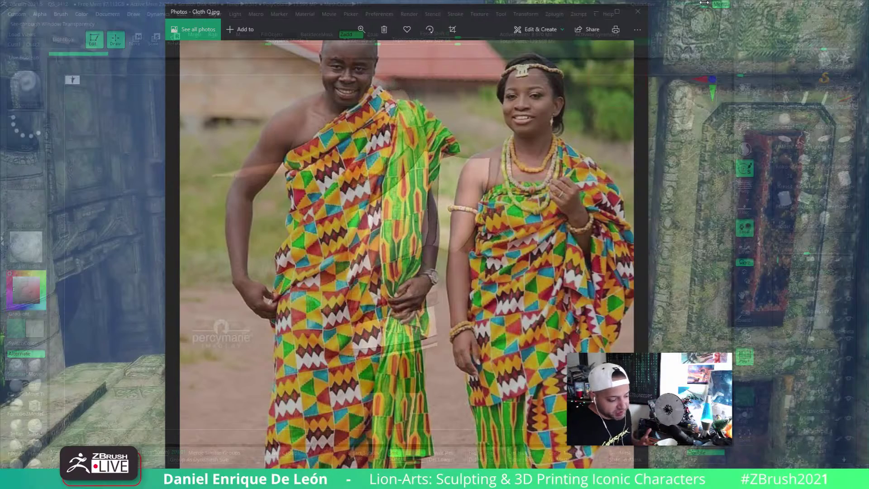
pyautogui.moveTo(704, 2)
pyautogui.mouseDown()
pyautogui.moveTo(692, 3)
pyautogui.moveTo(708, 2)
pyautogui.mouseUp()
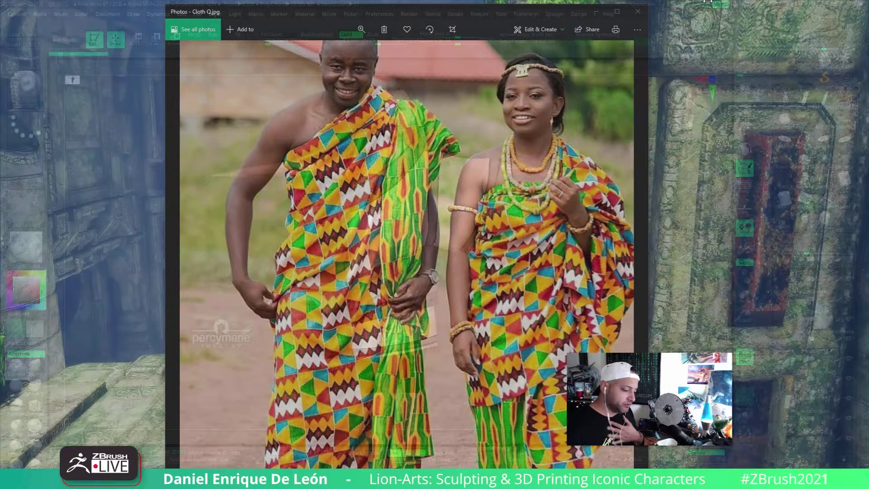
pyautogui.moveTo(708, 1); pyautogui.dragTo(624, 9)
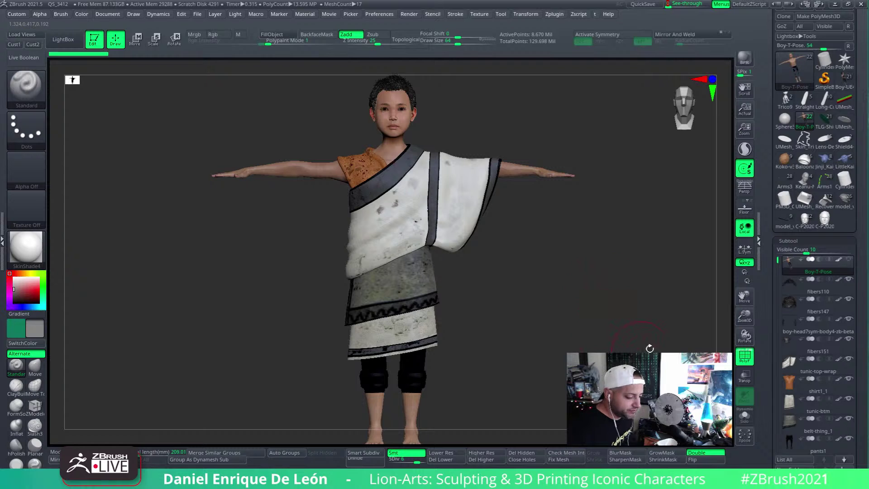
# Select the tunic-top-wrap subtool, isolate it with Solo and inspect its folds from several angles
pyautogui.keyDown('alt'); pyautogui.click(456, 205); pyautogui.keyUp('alt')
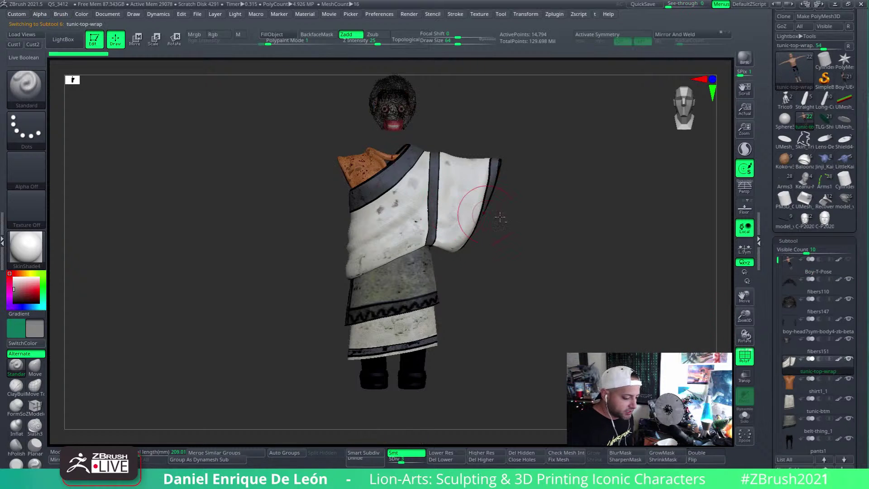
pyautogui.click(743, 414)
pyautogui.keyDown('alt'); pyautogui.moveTo(448, 218); pyautogui.dragTo(500, 250, button='right'); pyautogui.keyUp('alt')
pyautogui.keyDown('ctrl'); pyautogui.moveTo(500, 250); pyautogui.dragTo(505, 291, button='right'); pyautogui.keyUp('ctrl')
pyautogui.moveTo(494, 218)
pyautogui.mouseDown(button='right')
pyautogui.moveTo(530, 241)
pyautogui.moveTo(519, 233)
pyautogui.mouseUp(button='right')
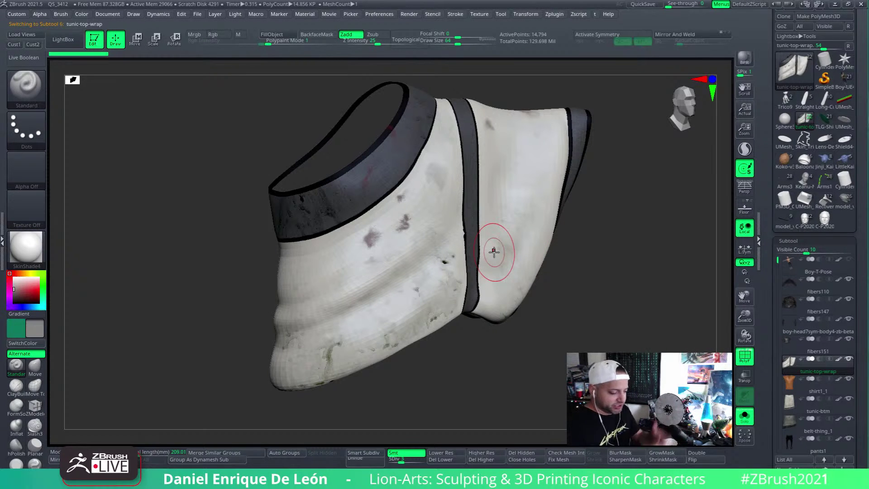
pyautogui.moveTo(494, 251); pyautogui.dragTo(438, 288, button='right')
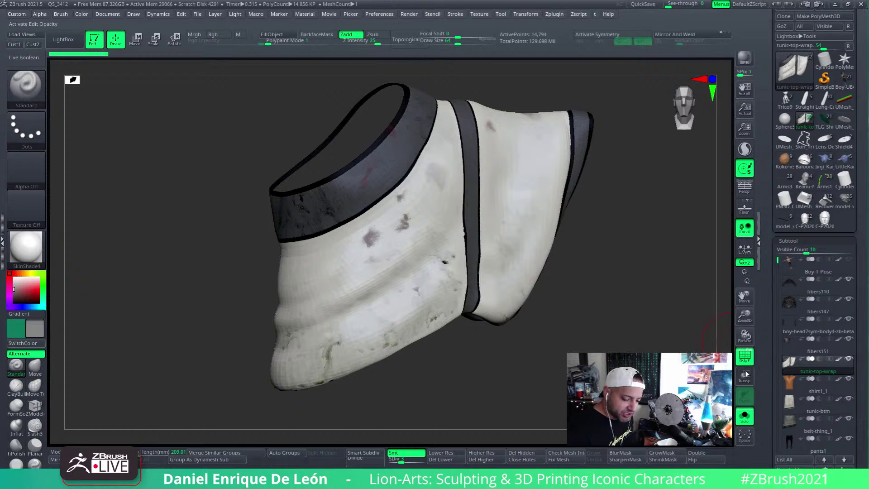
# Show the wrap's wireframe, make its surface display double-sided and inspect the mesh from the side and back
pyautogui.click(744, 355)
pyautogui.click(705, 453)
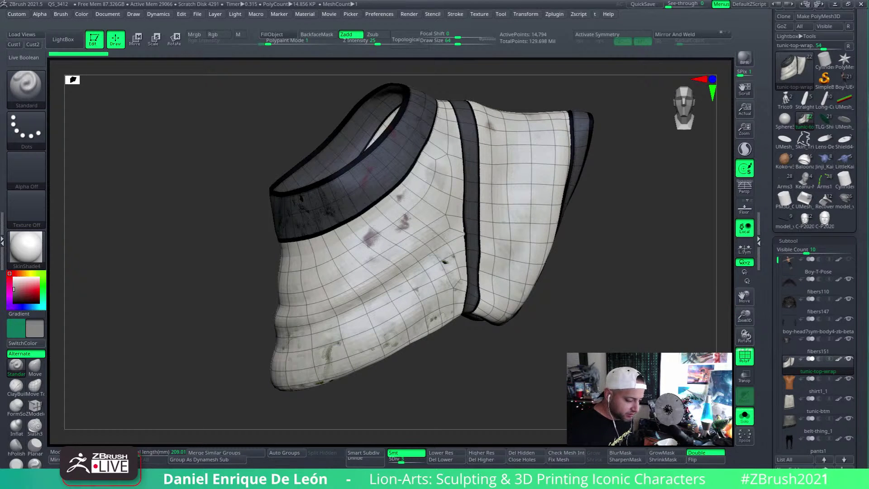
pyautogui.moveTo(446, 265)
pyautogui.mouseDown(button='right')
pyautogui.moveTo(408, 249)
pyautogui.moveTo(438, 252)
pyautogui.moveTo(462, 272)
pyautogui.moveTo(438, 306)
pyautogui.moveTo(498, 258)
pyautogui.moveTo(484, 267)
pyautogui.moveTo(514, 279)
pyautogui.moveTo(447, 291)
pyautogui.moveTo(503, 297)
pyautogui.moveTo(532, 315)
pyautogui.moveTo(443, 293)
pyautogui.moveTo(456, 267)
pyautogui.mouseUp(button='right')
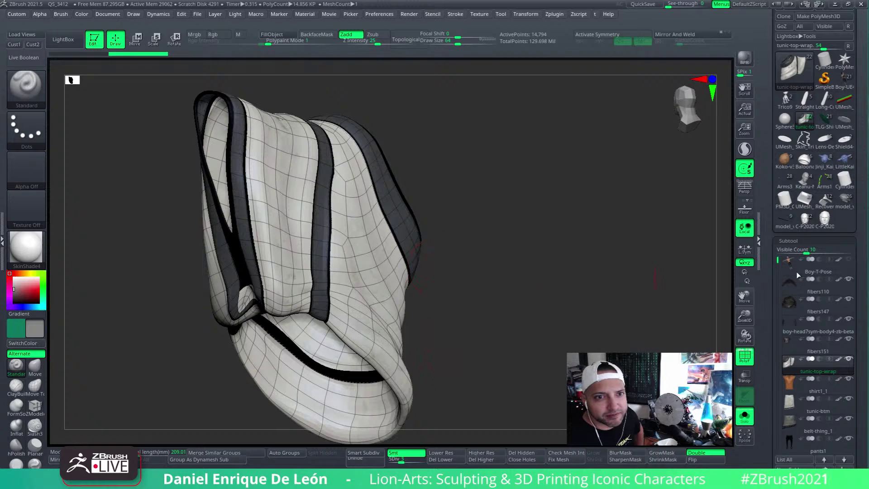
pyautogui.moveTo(810, 261)
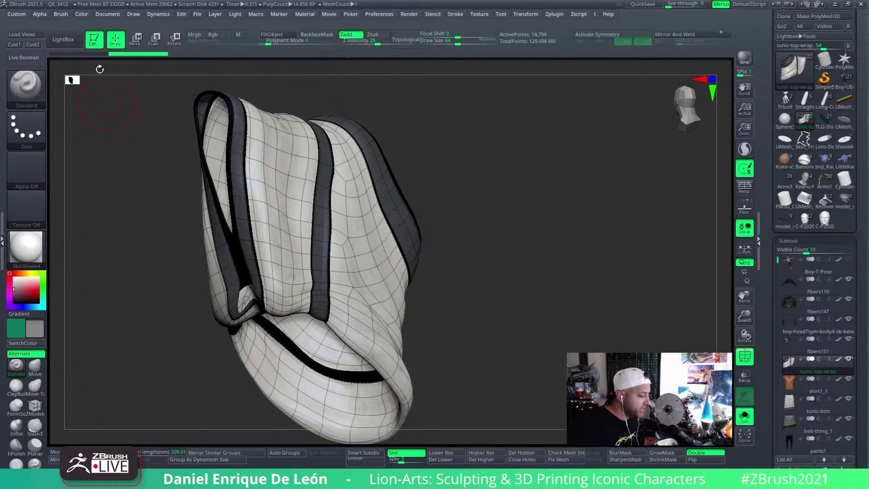
# Look through the Standard brush's Auto Masking settings, including BackfaceMask and Topological masking
pyautogui.click(60, 14)
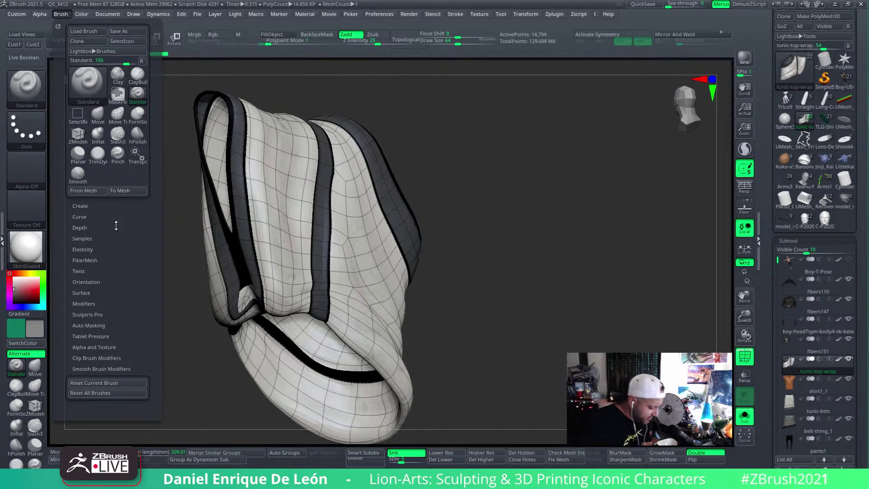
pyautogui.click(118, 326)
pyautogui.scroll(-5, 135, 315)
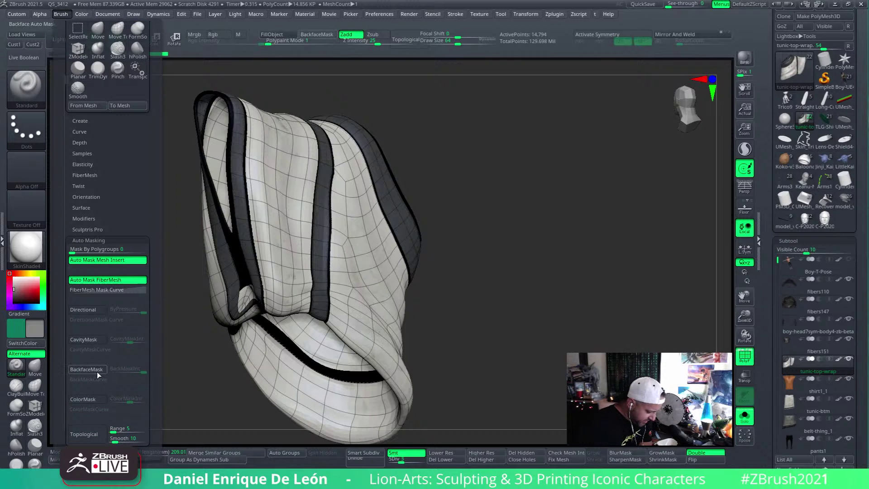
pyautogui.scroll(5, 95, 370)
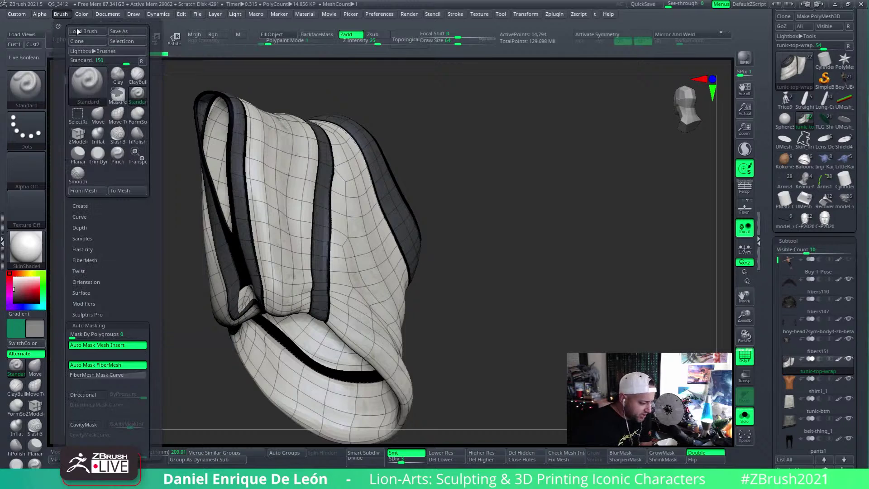
pyautogui.scroll(-5, 105, 314)
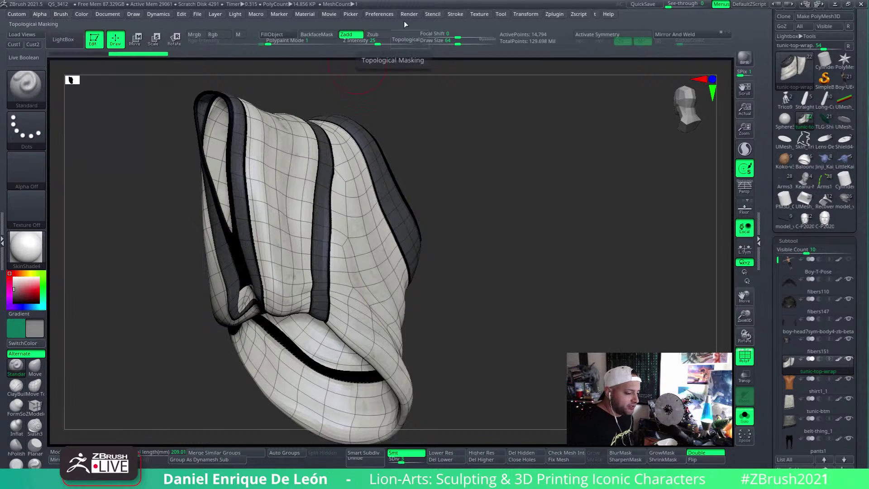
# Enable interface customization, locate BackfaceMask in the brush's Auto Masking settings, and disable customization again
pyautogui.click(387, 14)
pyautogui.click(392, 46)
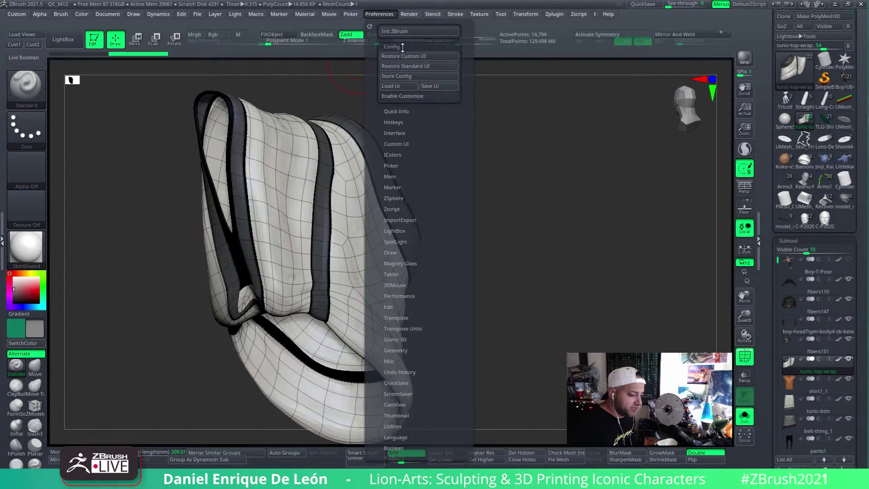
pyautogui.click(417, 95)
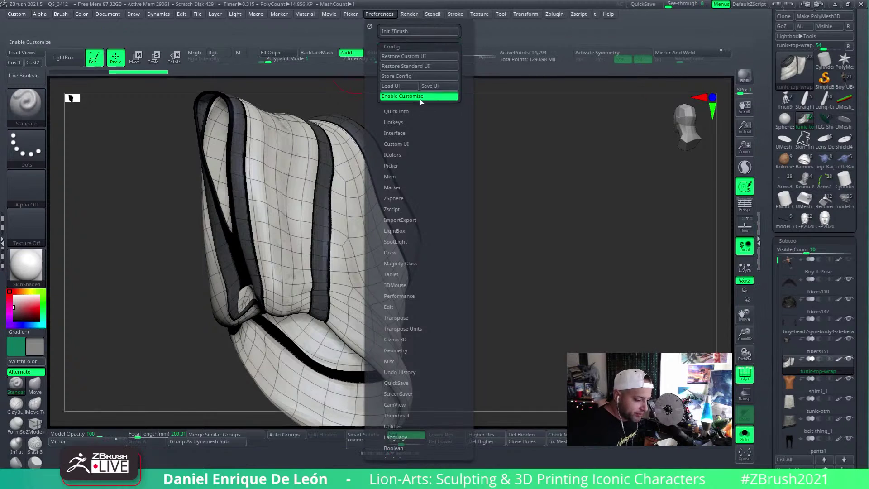
pyautogui.click(61, 14)
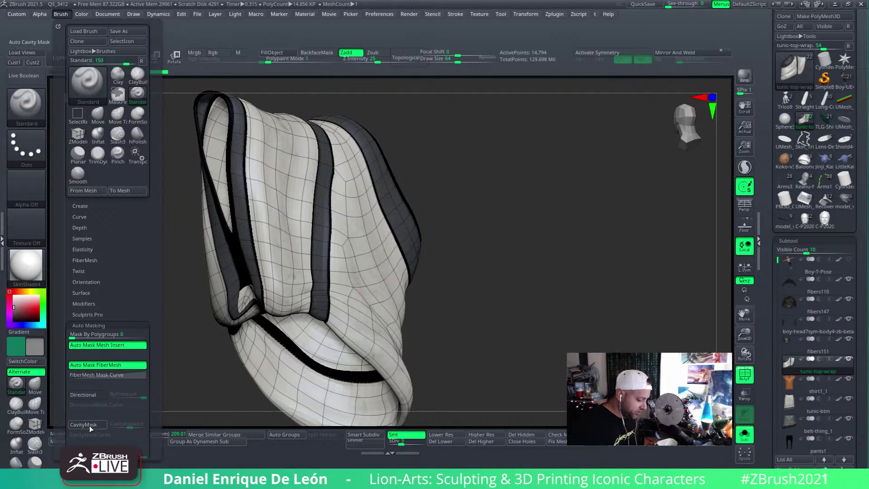
pyautogui.scroll(-5, 135, 272)
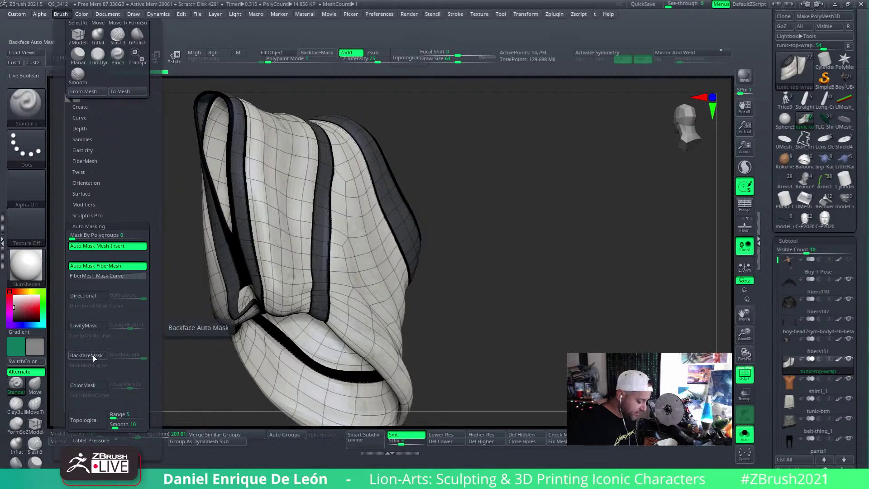
pyautogui.press('ctrl')
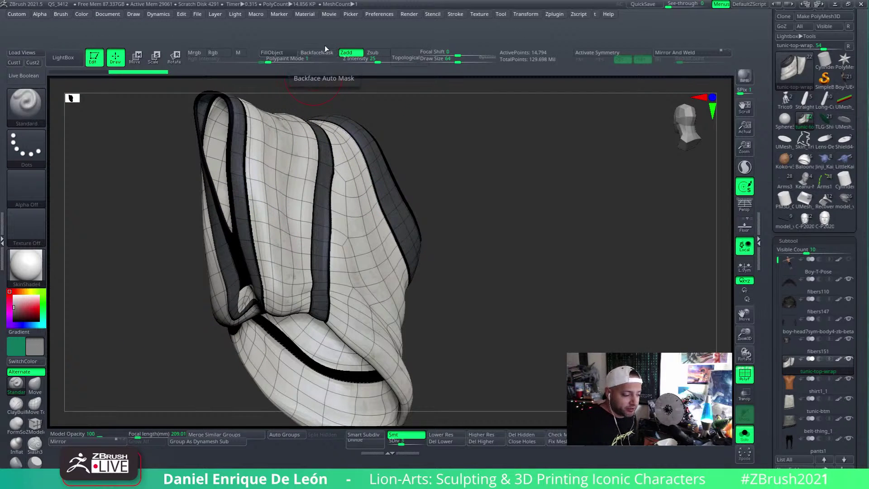
pyautogui.click(378, 14)
pyautogui.click(420, 95)
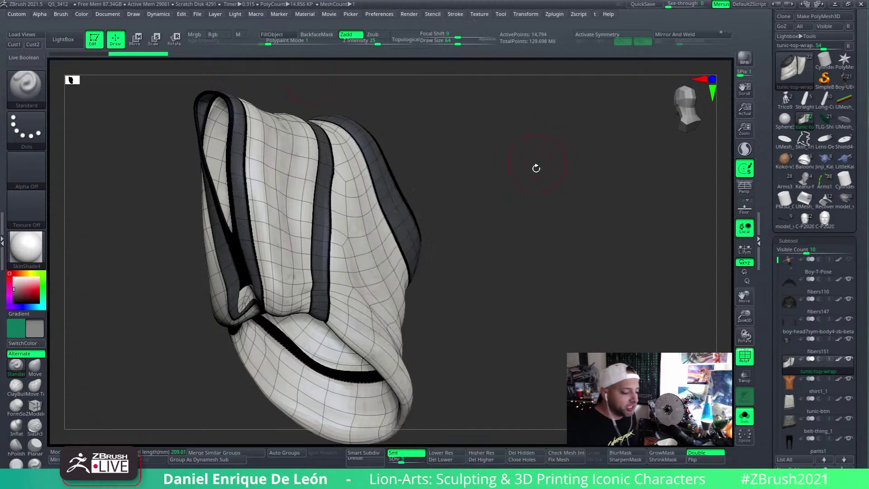
# Examine the isolated tunic wrap's folds, stripes and mesh flow from the side and the front
pyautogui.moveTo(535, 174); pyautogui.dragTo(418, 277)
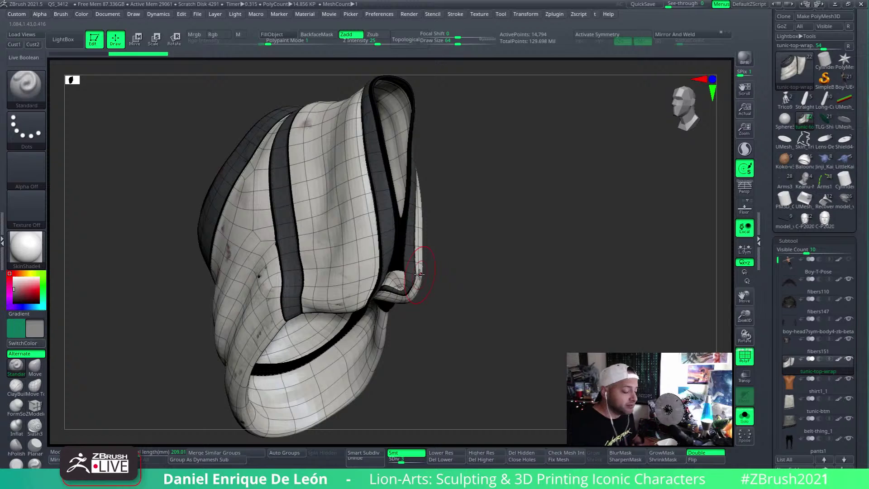
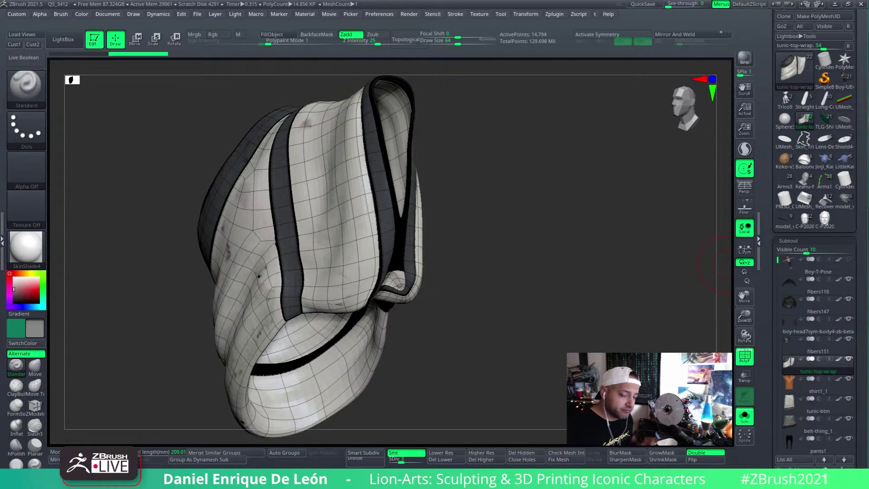
pyautogui.moveTo(371, 341); pyautogui.dragTo(378, 326, button='right')
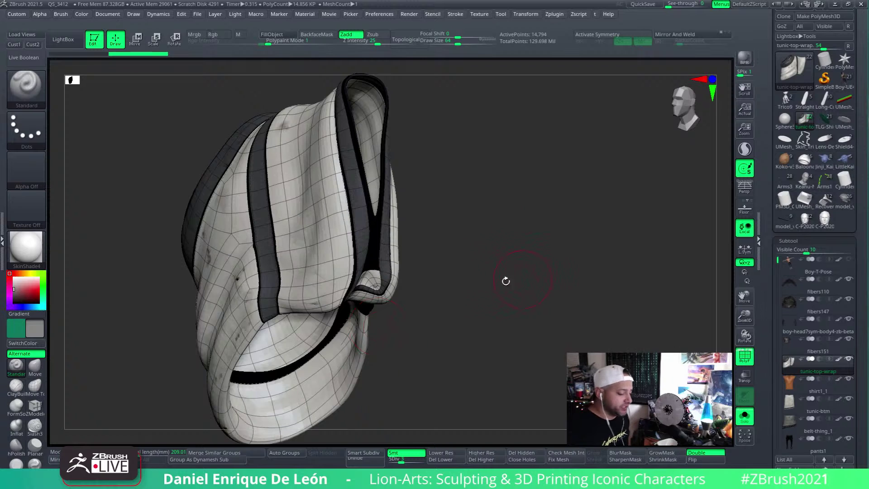
pyautogui.moveTo(504, 281); pyautogui.dragTo(542, 304)
pyautogui.moveTo(784, 309)
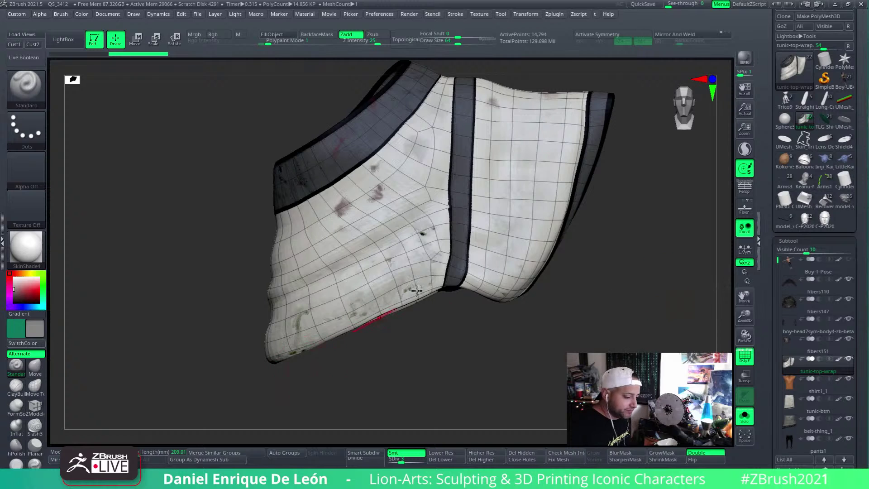
pyautogui.moveTo(504, 313)
pyautogui.mouseDown()
pyautogui.moveTo(454, 287)
pyautogui.moveTo(495, 232)
pyautogui.moveTo(502, 267)
pyautogui.moveTo(588, 277)
pyautogui.moveTo(417, 271)
pyautogui.moveTo(434, 272)
pyautogui.mouseUp()
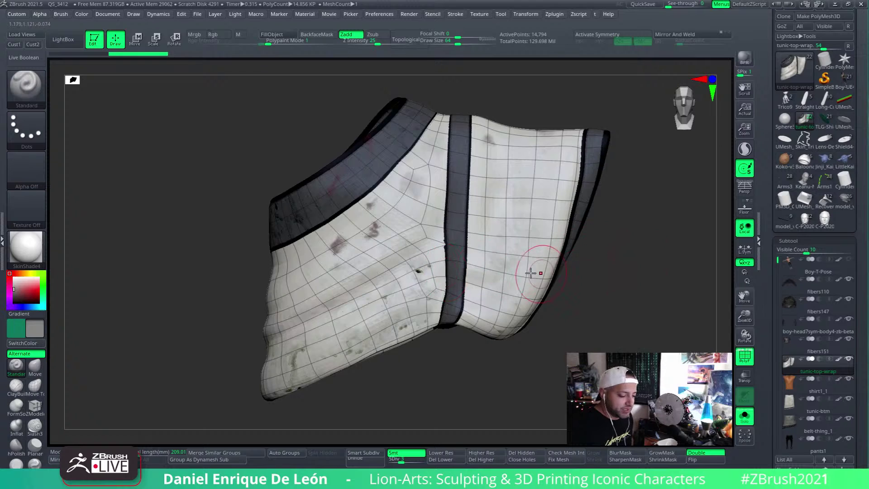
pyautogui.moveTo(528, 271); pyautogui.dragTo(499, 246)
# Turn off the tunic-top-wrap's texture map and polypaint, keeping the wireframe shown without polygroup colours
pyautogui.scroll(3, 499, 246)
pyautogui.scroll(-5, 854, 180)
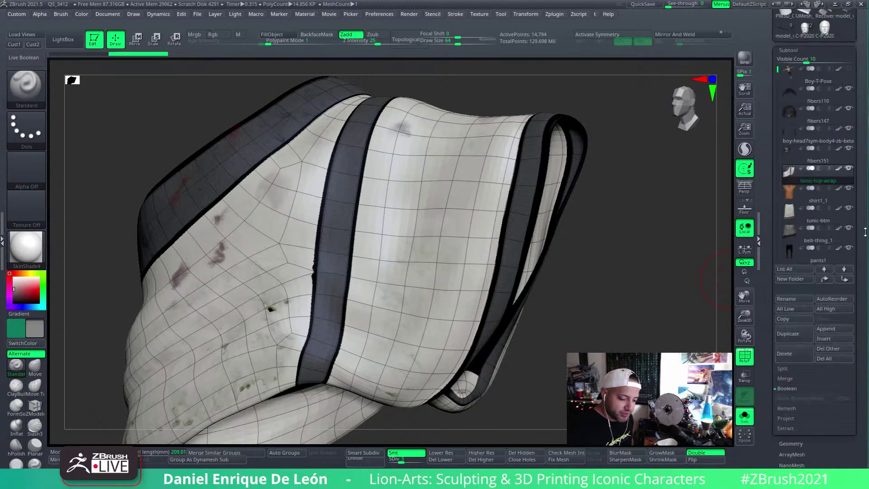
pyautogui.click(794, 141)
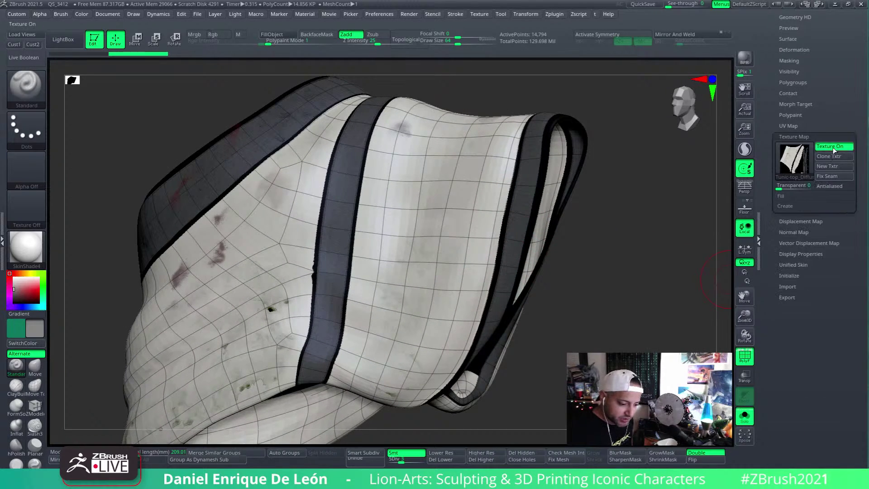
pyautogui.click(830, 146)
pyautogui.moveTo(540, 278); pyautogui.dragTo(673, 315)
pyautogui.hotkey('shift', 'f')
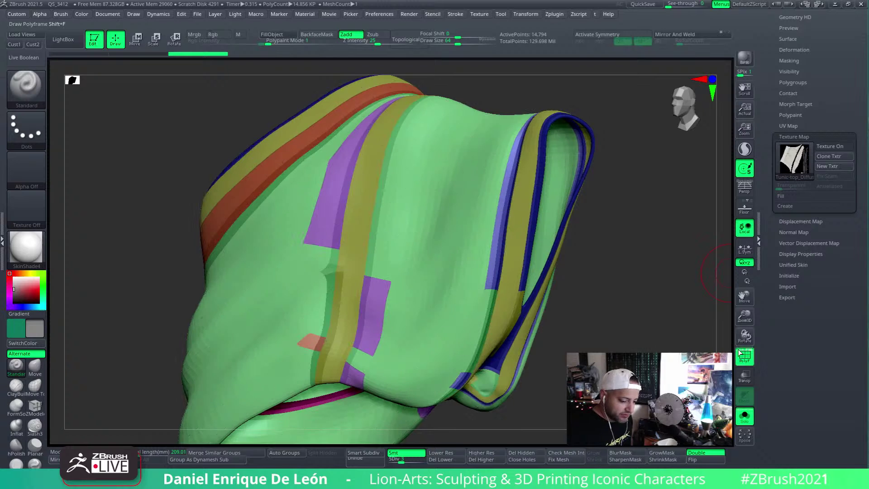
pyautogui.click(743, 358)
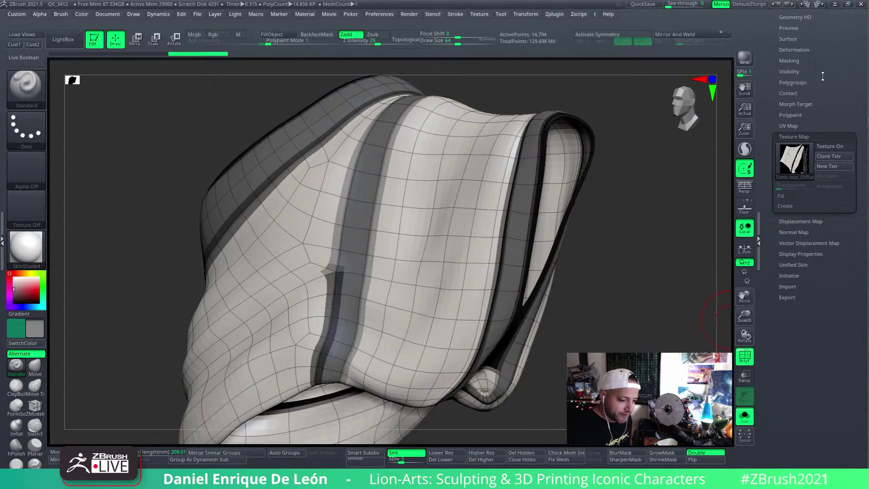
pyautogui.moveTo(823, 76); pyautogui.dragTo(839, 230)
pyautogui.click(839, 409)
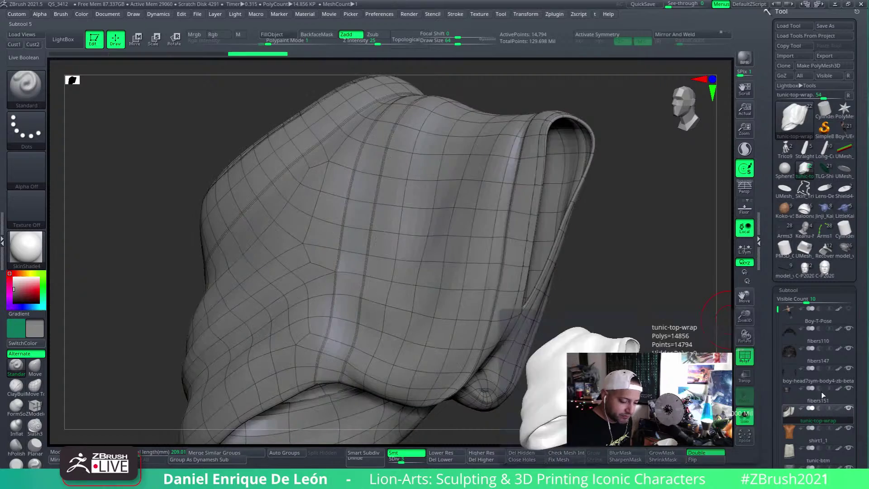
# Toggle the wrap's Double display off and on again, examining the inner cloth surface through its opening
pyautogui.moveTo(443, 301); pyautogui.dragTo(471, 301, button='right')
pyautogui.click(719, 452)
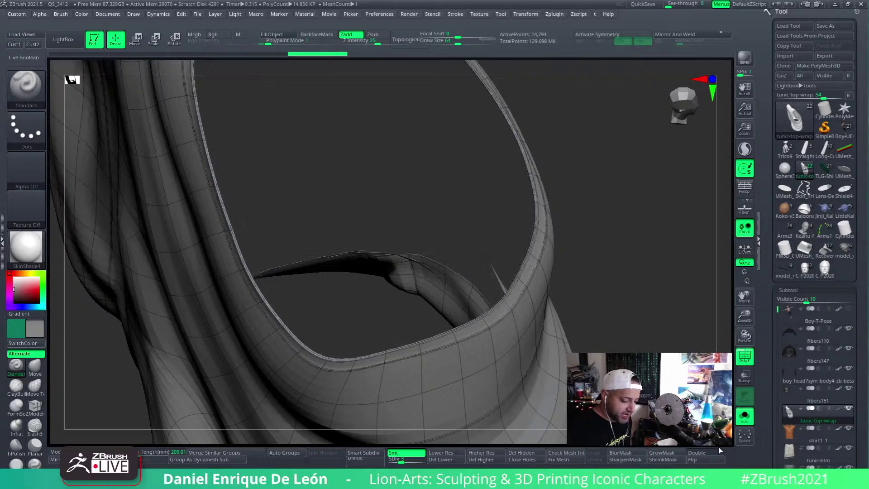
pyautogui.moveTo(593, 336); pyautogui.dragTo(573, 335, button='right')
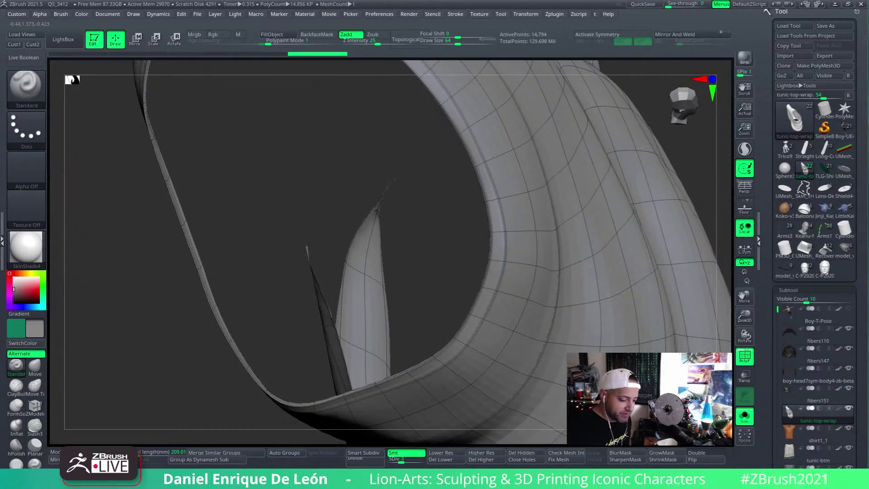
pyautogui.click(705, 452)
pyautogui.moveTo(543, 254); pyautogui.dragTo(452, 233, button='right')
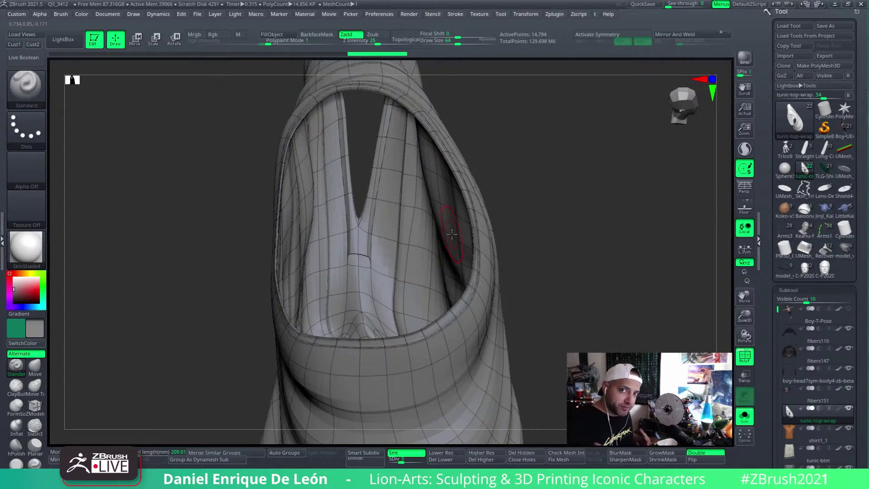
pyautogui.moveTo(413, 300); pyautogui.dragTo(566, 280, button='right')
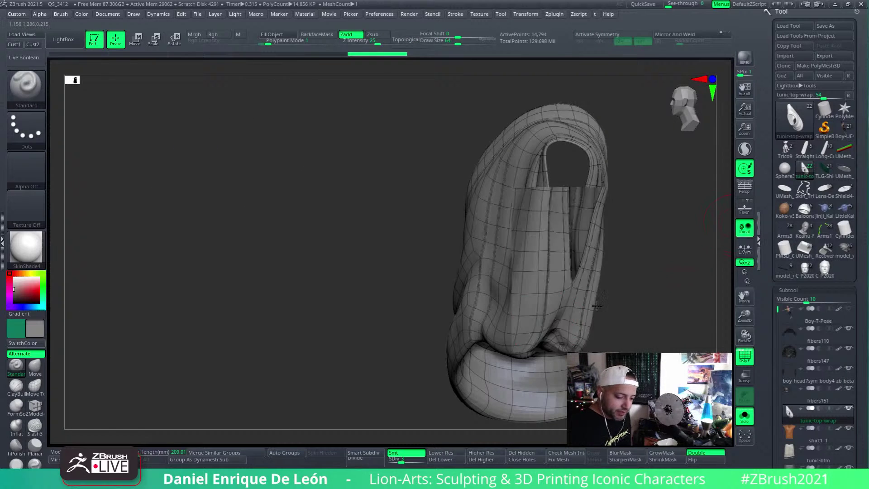
# Turn off Solo to show the whole boy wearing the wrap from the front
pyautogui.moveTo(597, 306); pyautogui.dragTo(643, 289, button='right')
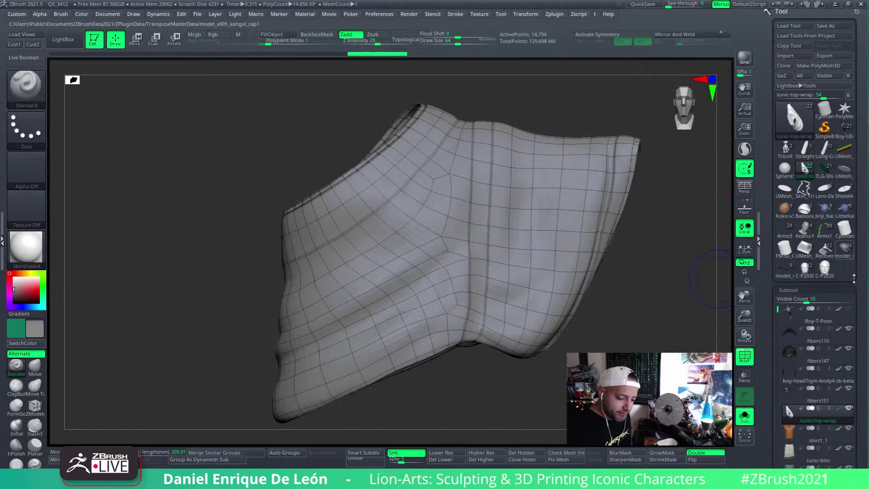
pyautogui.click(744, 415)
pyautogui.moveTo(596, 329); pyautogui.dragTo(553, 339, button='right')
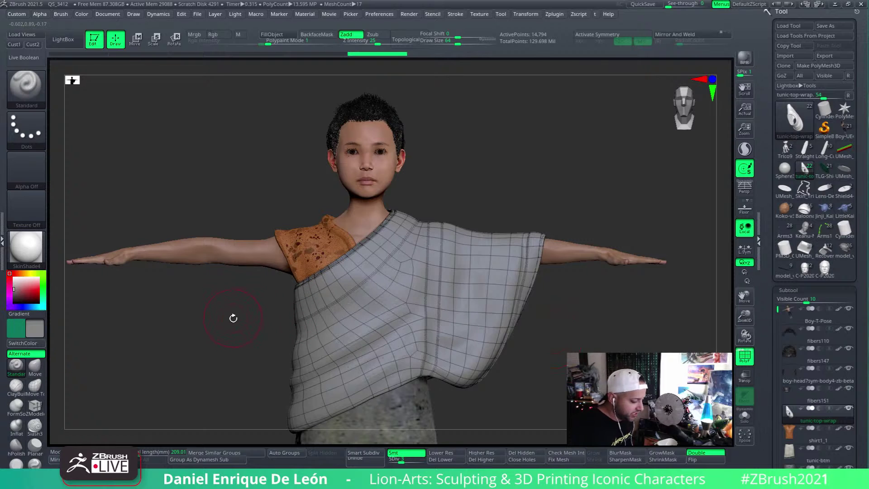
# Load the Nickz_humanMaleAverage tool from LightBox and frame the figure's upper body
pyautogui.click(64, 40)
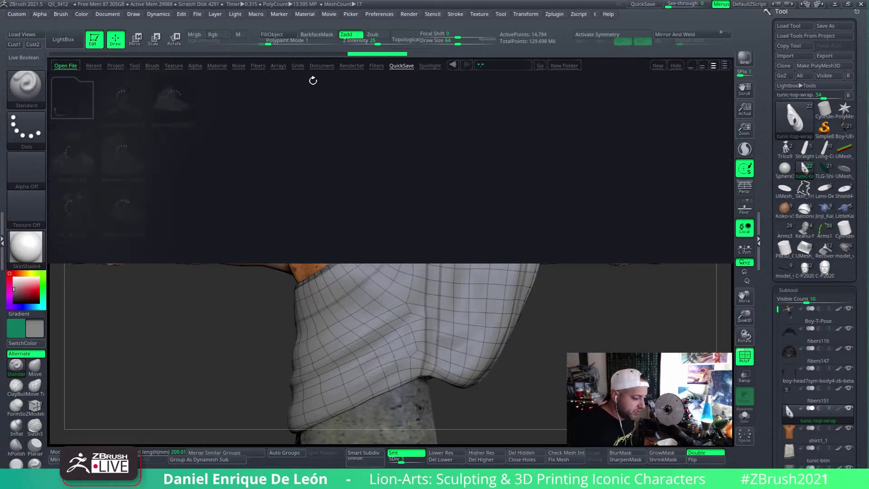
pyautogui.click(135, 65)
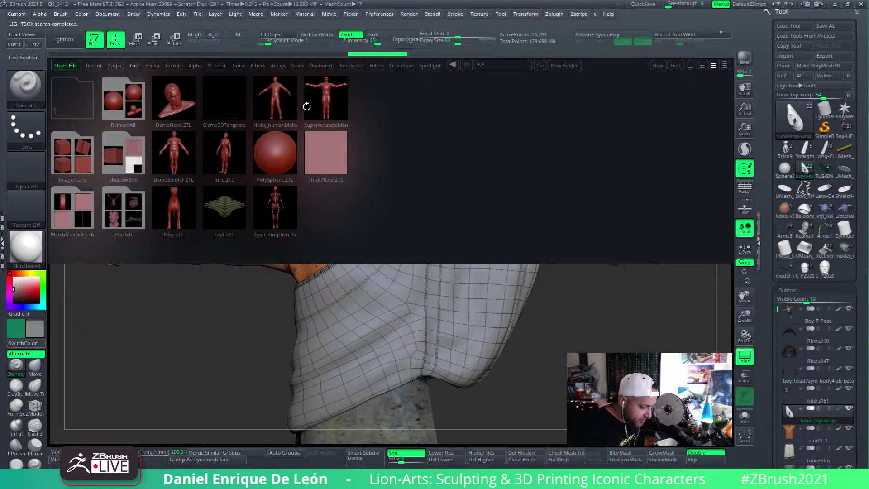
pyautogui.click(290, 102)
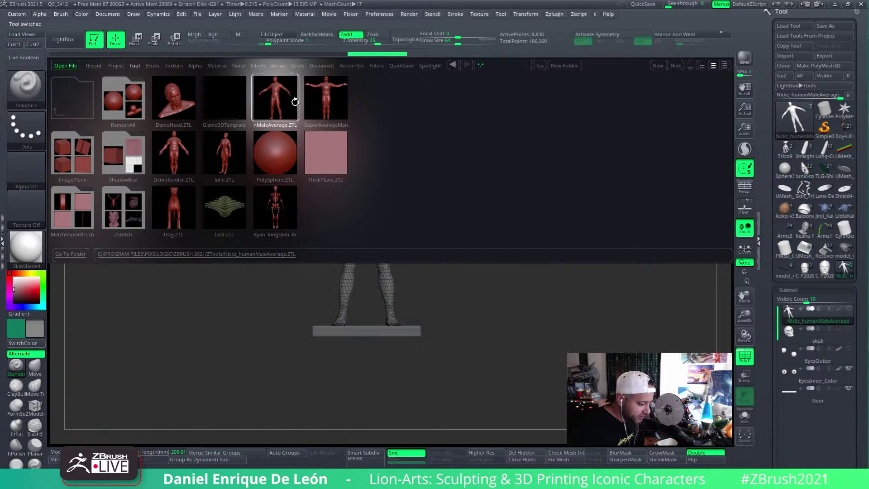
pyautogui.click(73, 44)
pyautogui.keyDown('alt'); pyautogui.moveTo(389, 186); pyautogui.dragTo(518, 266, button='right'); pyautogui.keyUp('alt')
pyautogui.keyDown('alt'); pyautogui.moveTo(499, 299); pyautogui.dragTo(442, 270, button='right'); pyautogui.keyUp('alt')
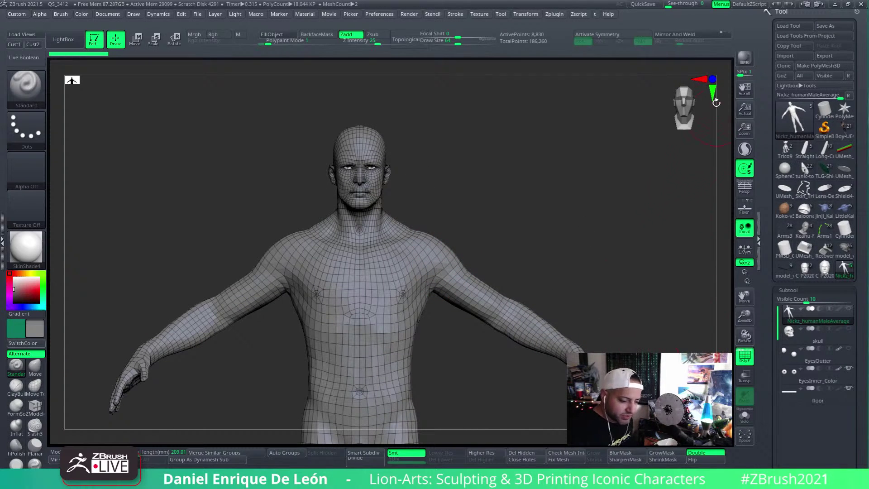
# Switch to the Cylinder3D primitive and look through its tool settings
pyautogui.click(795, 117)
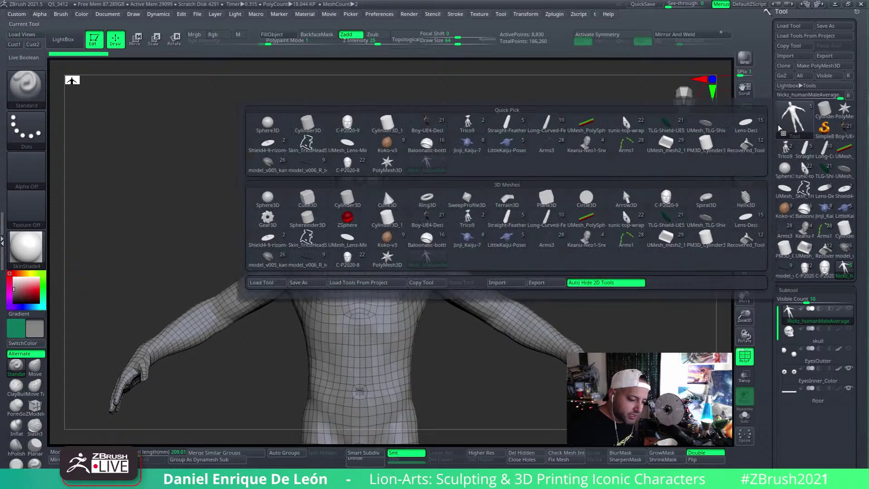
pyautogui.moveTo(472, 223)
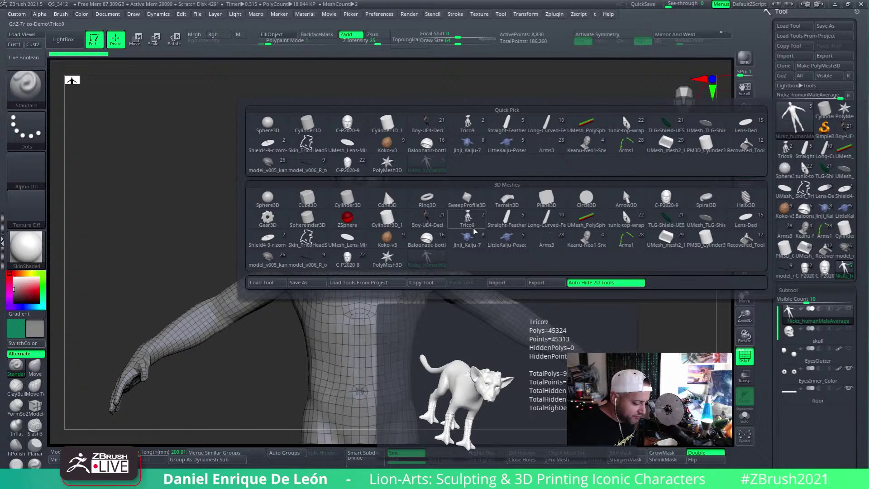
pyautogui.moveTo(357, 203)
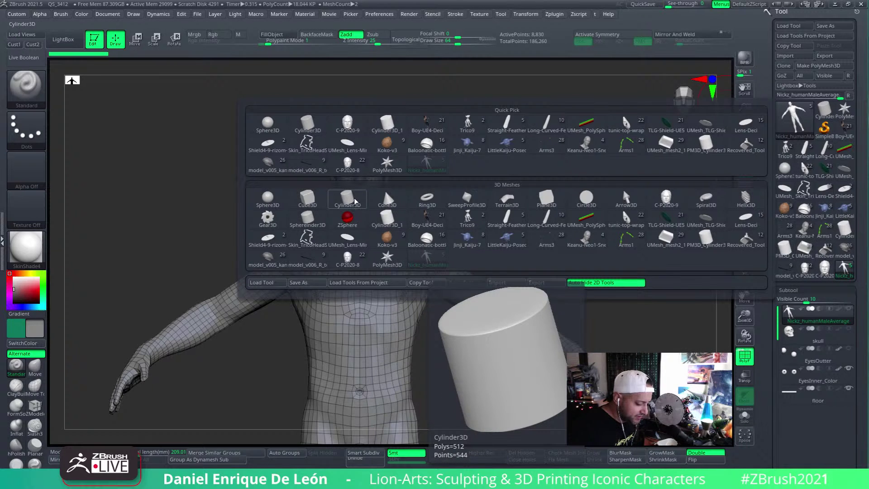
pyautogui.click(352, 200)
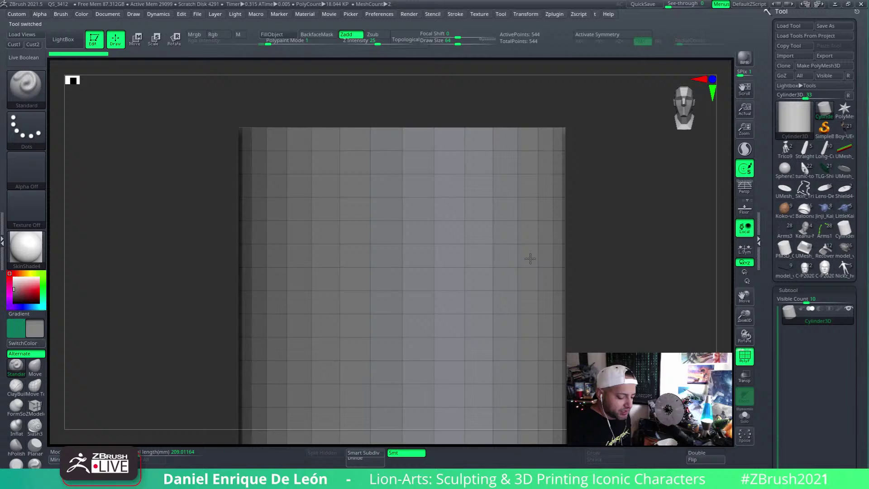
pyautogui.keyDown('alt'); pyautogui.moveTo(530, 259); pyautogui.dragTo(527, 318); pyautogui.keyUp('alt')
pyautogui.moveTo(856, 325); pyautogui.dragTo(823, 208)
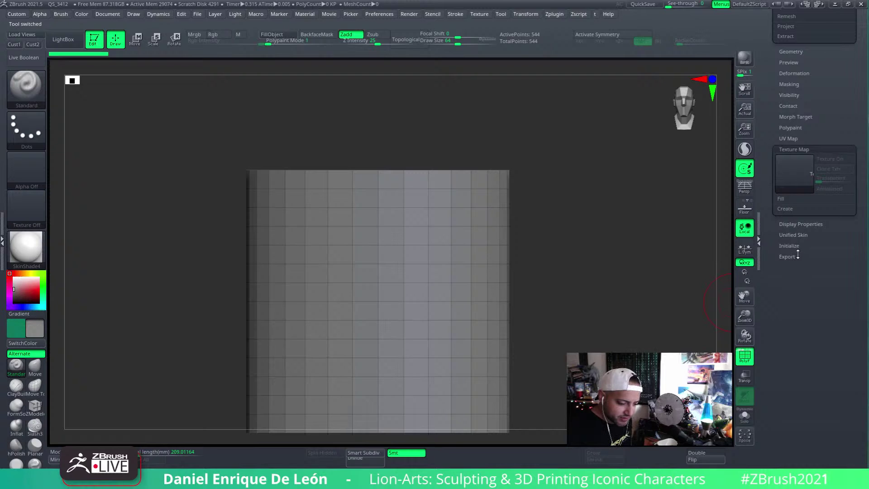
pyautogui.moveTo(845, 229); pyautogui.dragTo(842, 379)
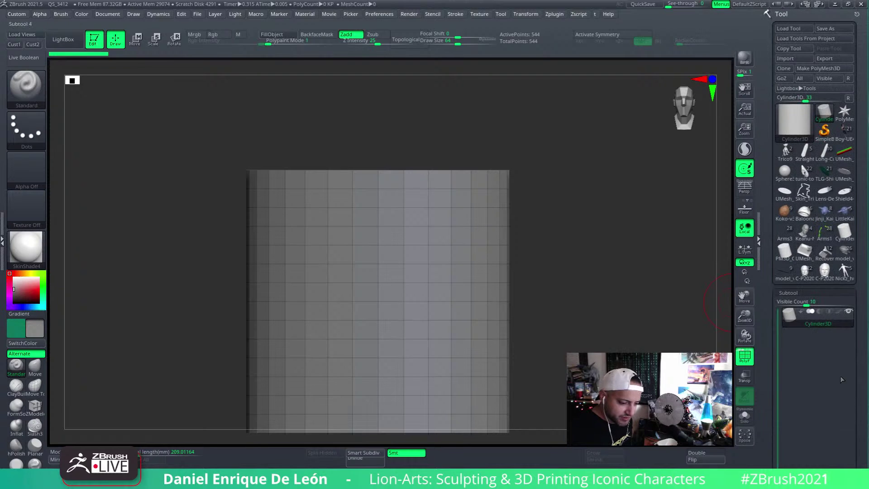
# Return to the Nickz_humanMaleAverage tool and insert a Cylinder3D subtool directly below the body
pyautogui.click(844, 270)
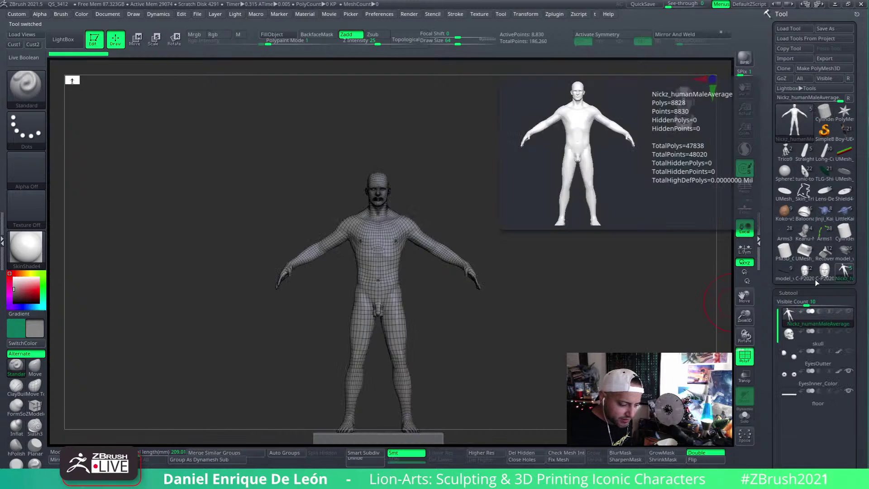
pyautogui.scroll(-4, 801, 281)
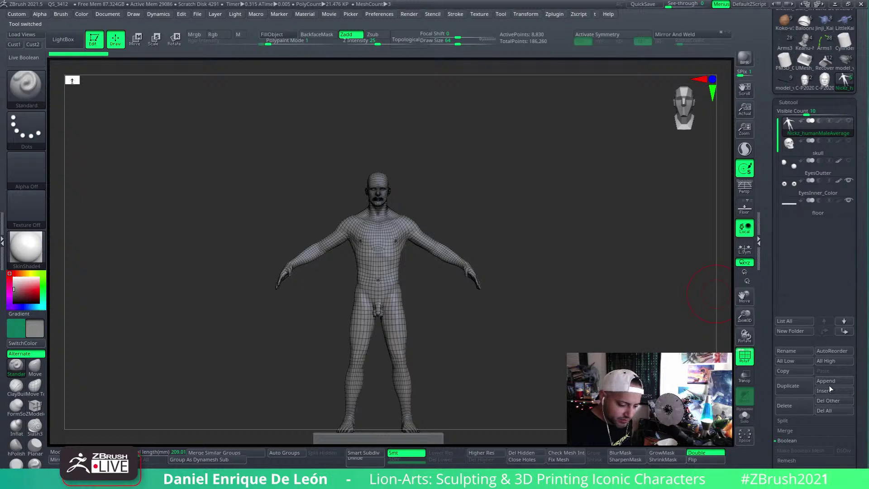
pyautogui.click(824, 390)
pyautogui.click(423, 377)
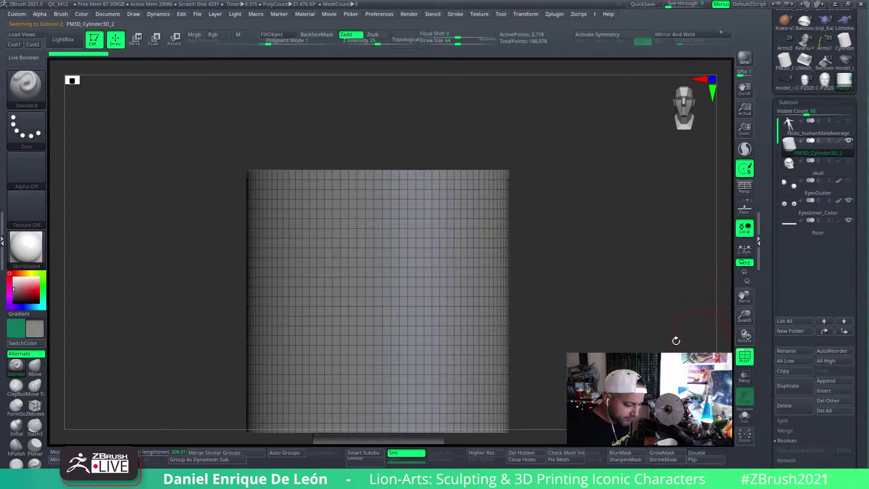
# Scale the cylinder down and raise it around the torso, with the base body shown for reference
pyautogui.moveTo(475, 289)
pyautogui.keyDown('alt'); pyautogui.mouseDown(button='right')
pyautogui.moveTo(468, 271)
pyautogui.moveTo(473, 279)
pyautogui.mouseUp(button='right'); pyautogui.keyUp('alt')
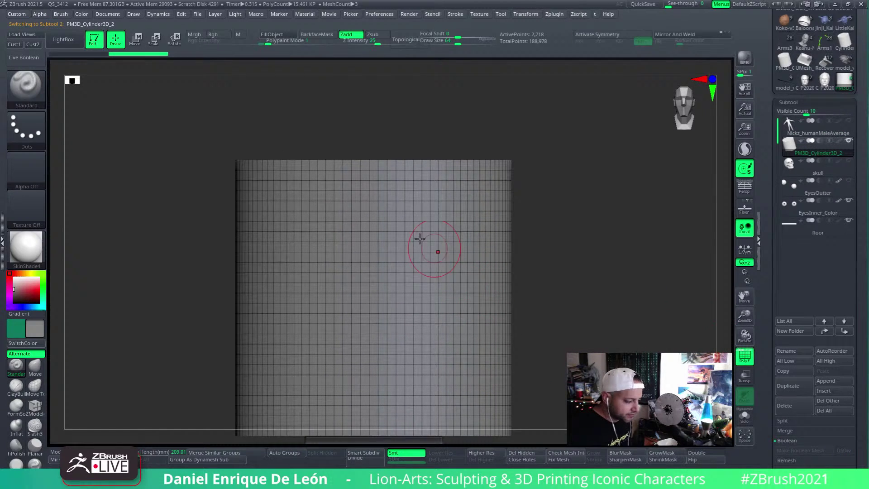
pyautogui.click(155, 40)
pyautogui.press('y')
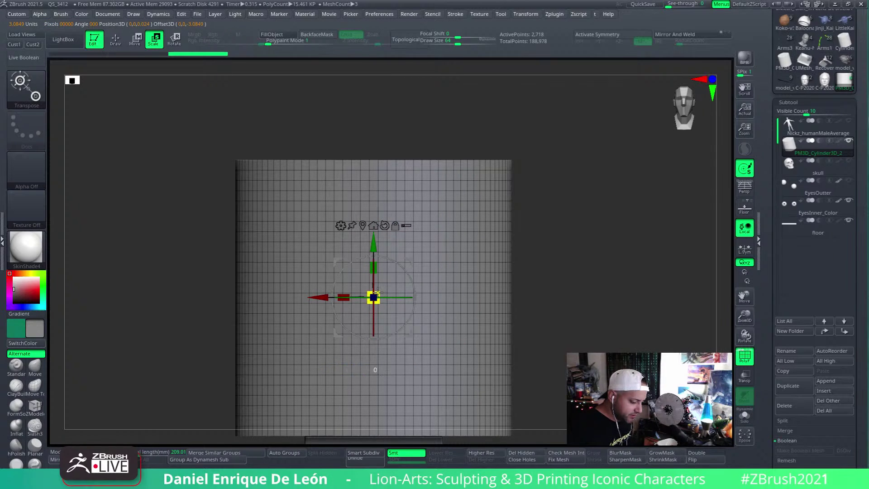
pyautogui.moveTo(373, 298); pyautogui.dragTo(328, 331)
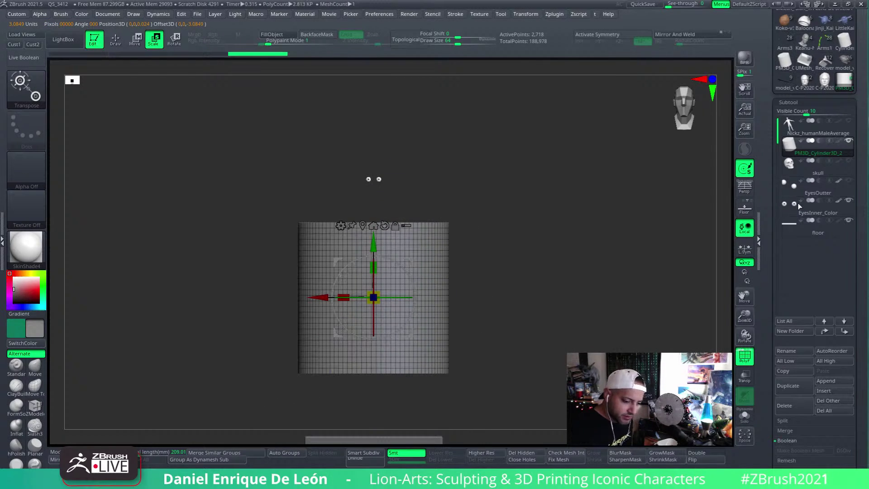
pyautogui.moveTo(531, 293); pyautogui.dragTo(420, 281)
pyautogui.moveTo(420, 281)
pyautogui.mouseDown(button='right')
pyautogui.moveTo(411, 290)
pyautogui.moveTo(428, 284)
pyautogui.mouseUp(button='right')
pyautogui.moveTo(377, 299); pyautogui.dragTo(378, 243)
pyautogui.moveTo(534, 215); pyautogui.dragTo(558, 227)
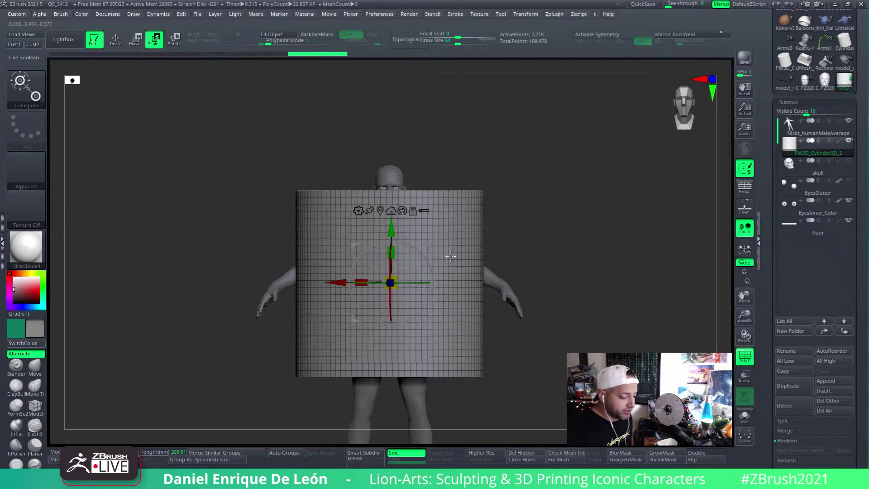
# Hide the cylinder's end caps from the top view and delete them to leave an open tube
pyautogui.moveTo(466, 202)
pyautogui.mouseDown(button='right')
pyautogui.moveTo(458, 250)
pyautogui.moveTo(475, 250)
pyautogui.moveTo(457, 272)
pyautogui.moveTo(433, 260)
pyautogui.mouseUp(button='right')
pyautogui.press('q')
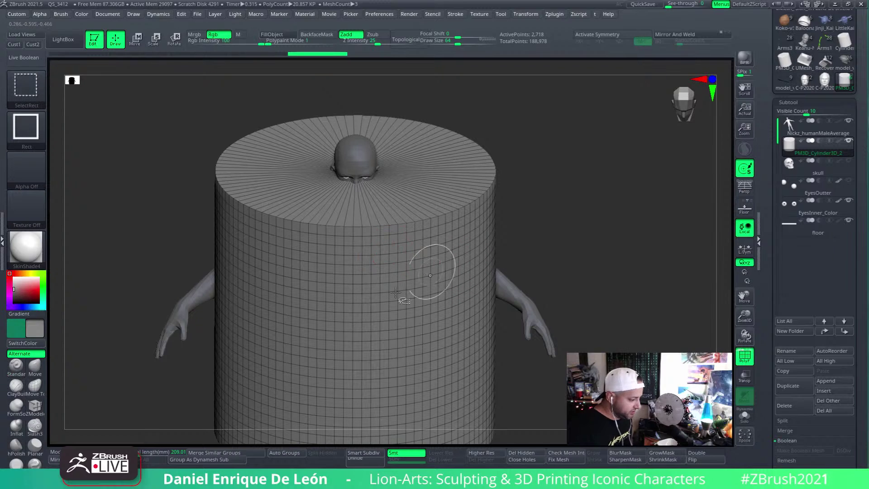
pyautogui.keyDown('shift'); pyautogui.moveTo(580, 259); pyautogui.dragTo(509, 347, button='right'); pyautogui.keyUp('shift')
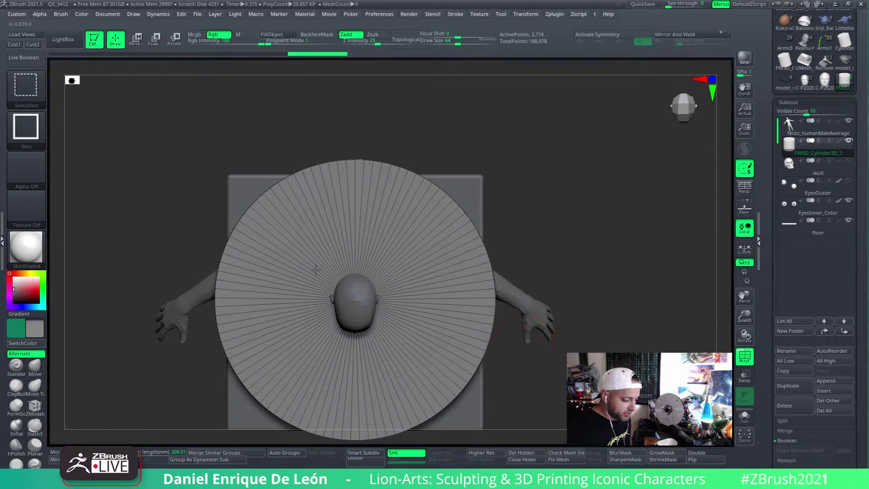
pyautogui.keyDown('ctrl'); pyautogui.keyDown('alt'); pyautogui.keyDown('shift'); pyautogui.moveTo(309, 258); pyautogui.dragTo(387, 337); pyautogui.keyUp('shift'); pyautogui.keyUp('alt'); pyautogui.keyUp('ctrl')
pyautogui.moveTo(412, 352); pyautogui.dragTo(466, 252, button='right')
pyautogui.keyDown('alt'); pyautogui.moveTo(546, 262); pyautogui.dragTo(539, 291); pyautogui.keyUp('alt')
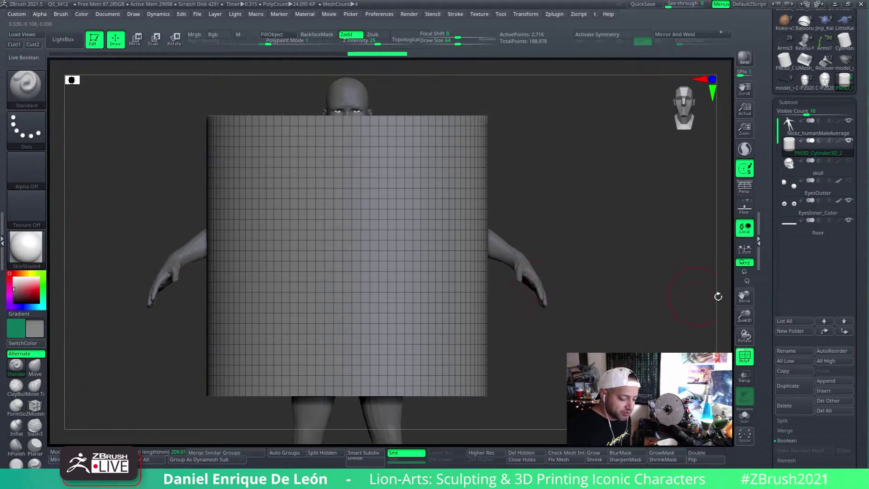
pyautogui.click(531, 453)
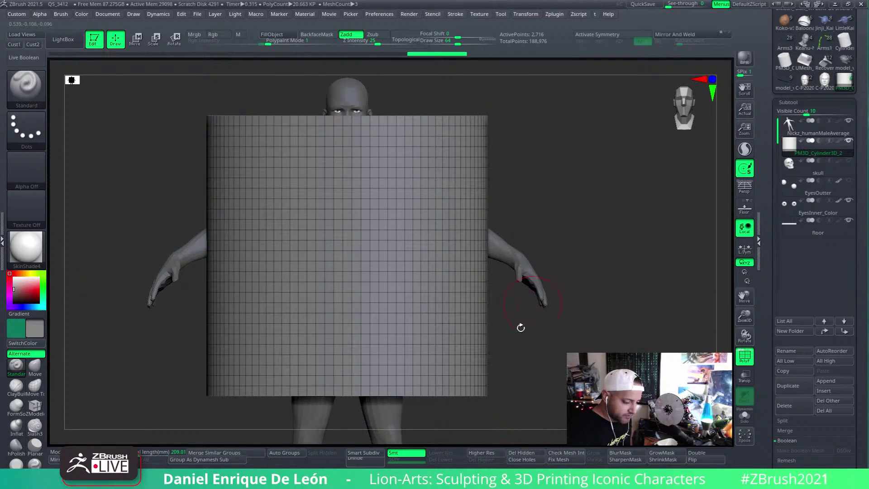
# Isolate a small rectangular patch of the tube beside the arm in side view and invert visibility to open armholes
pyautogui.moveTo(520, 327); pyautogui.dragTo(496, 330)
pyautogui.moveTo(563, 296); pyautogui.dragTo(521, 286)
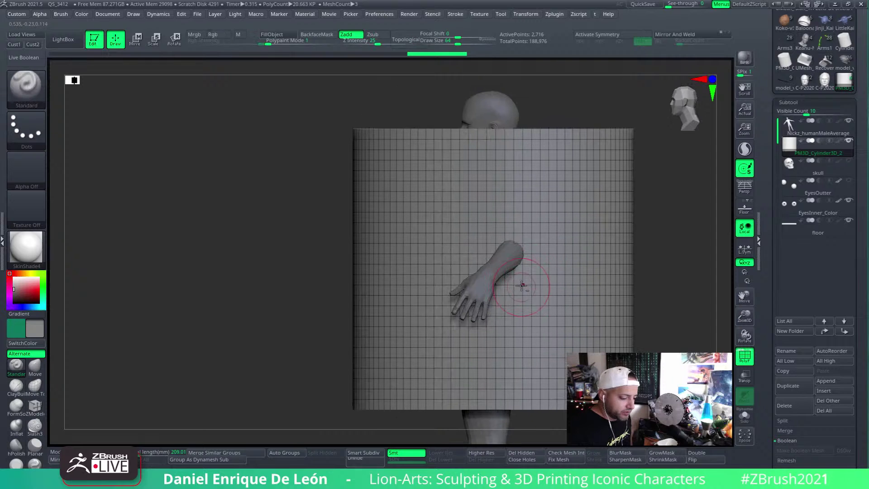
pyautogui.moveTo(519, 248)
pyautogui.mouseDown()
pyautogui.moveTo(538, 289)
pyautogui.moveTo(500, 240)
pyautogui.moveTo(500, 207)
pyautogui.mouseUp()
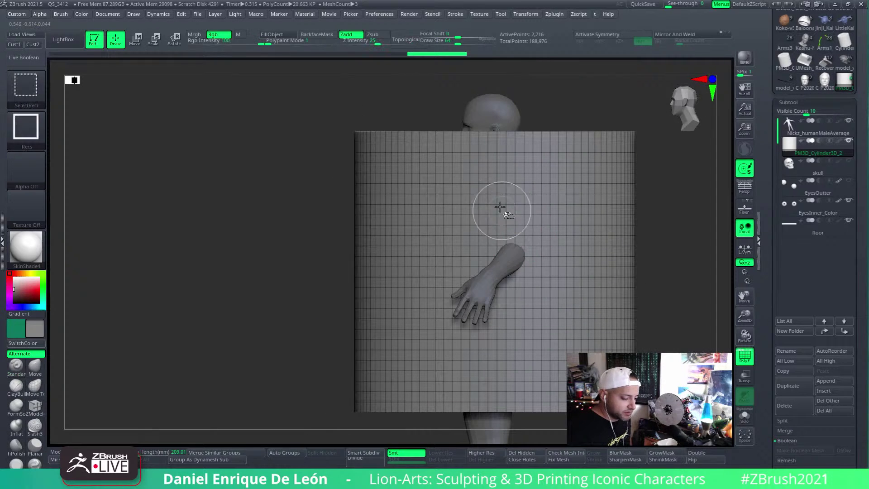
pyautogui.keyDown('ctrl'); pyautogui.keyDown('alt'); pyautogui.keyDown('shift'); pyautogui.moveTo(539, 274); pyautogui.dragTo(595, 260); pyautogui.keyUp('shift'); pyautogui.keyUp('alt'); pyautogui.keyUp('ctrl')
pyautogui.keyDown('ctrl'); pyautogui.keyDown('shift'); pyautogui.click(595, 260); pyautogui.keyUp('shift'); pyautogui.keyUp('ctrl')
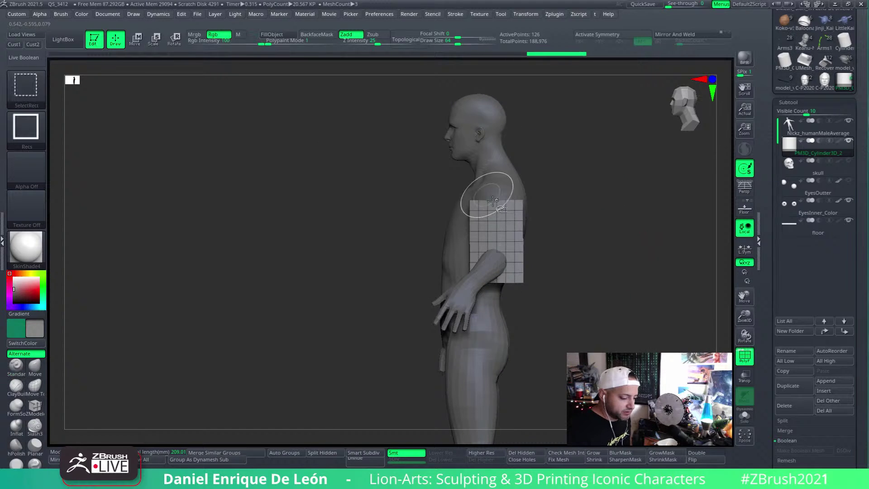
pyautogui.keyDown('ctrl'); pyautogui.keyDown('shift'); pyautogui.moveTo(513, 294); pyautogui.dragTo(513, 293); pyautogui.keyUp('shift'); pyautogui.keyUp('ctrl')
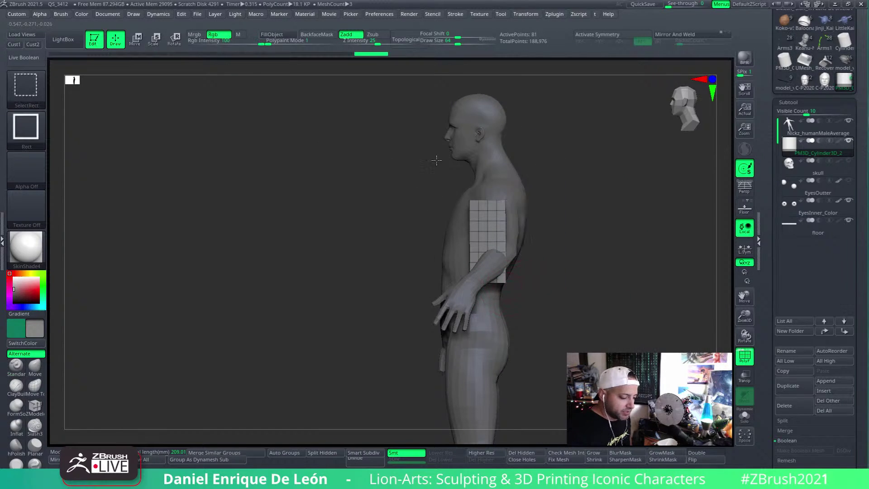
pyautogui.keyDown('ctrl'); pyautogui.keyDown('shift'); pyautogui.moveTo(514, 155); pyautogui.dragTo(424, 213); pyautogui.keyUp('shift'); pyautogui.keyUp('ctrl')
pyautogui.keyDown('ctrl'); pyautogui.keyDown('shift'); pyautogui.moveTo(428, 298); pyautogui.dragTo(608, 240); pyautogui.keyUp('shift'); pyautogui.keyUp('ctrl')
pyautogui.keyDown('shift'); pyautogui.moveTo(609, 240); pyautogui.dragTo(503, 267); pyautogui.keyUp('shift')
pyautogui.moveTo(539, 272)
pyautogui.mouseDown(button='right')
pyautogui.moveTo(559, 268)
pyautogui.moveTo(516, 250)
pyautogui.mouseUp(button='right')
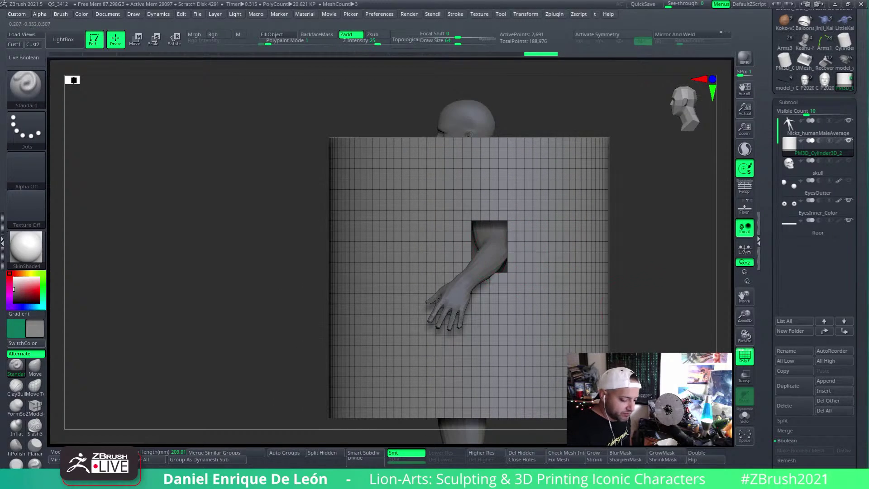
# Extend the armhole openings downward with the tube in Solo and delete the hidden polygons
pyautogui.click(744, 416)
pyautogui.keyDown('ctrl'); pyautogui.keyDown('alt'); pyautogui.keyDown('shift'); pyautogui.moveTo(484, 275); pyautogui.dragTo(483, 274); pyautogui.keyUp('shift'); pyautogui.keyUp('alt'); pyautogui.keyUp('ctrl')
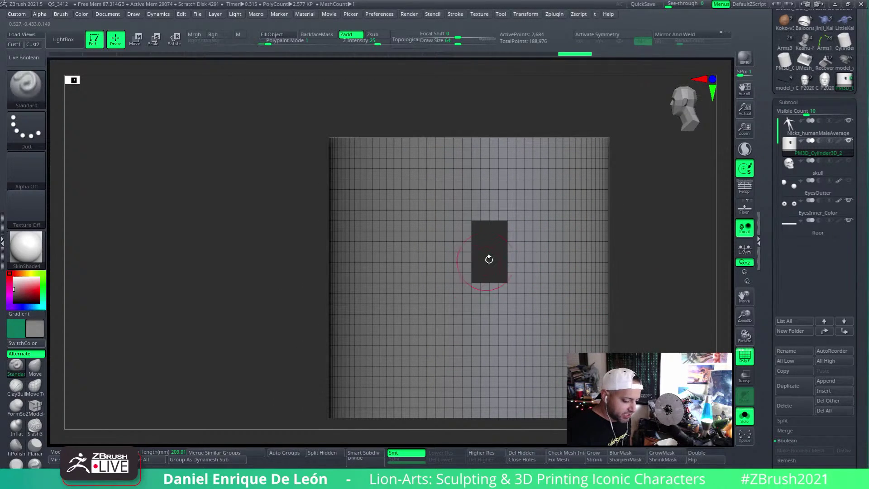
pyautogui.moveTo(624, 341); pyautogui.dragTo(632, 346, button='right')
pyautogui.click(530, 453)
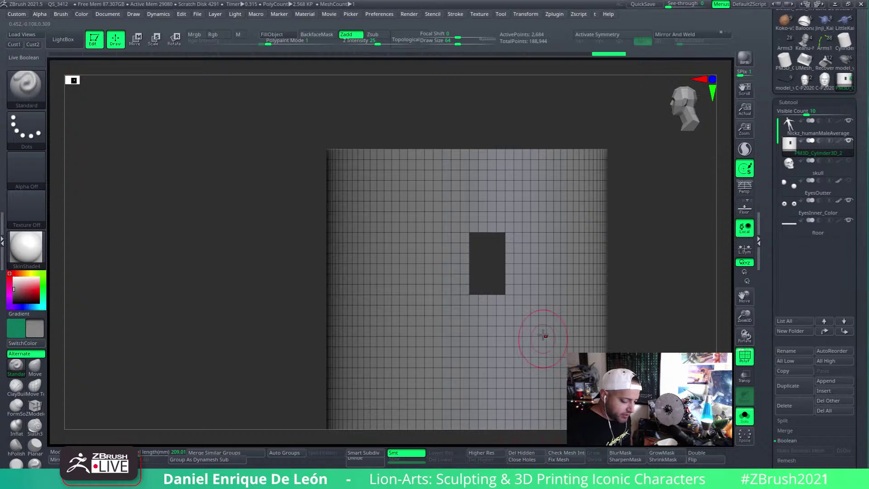
# Try narrowing the tube around the body with Double display on, and undo both the scaling and the armhole cut
pyautogui.click(745, 416)
pyautogui.moveTo(569, 258); pyautogui.dragTo(660, 317, button='right')
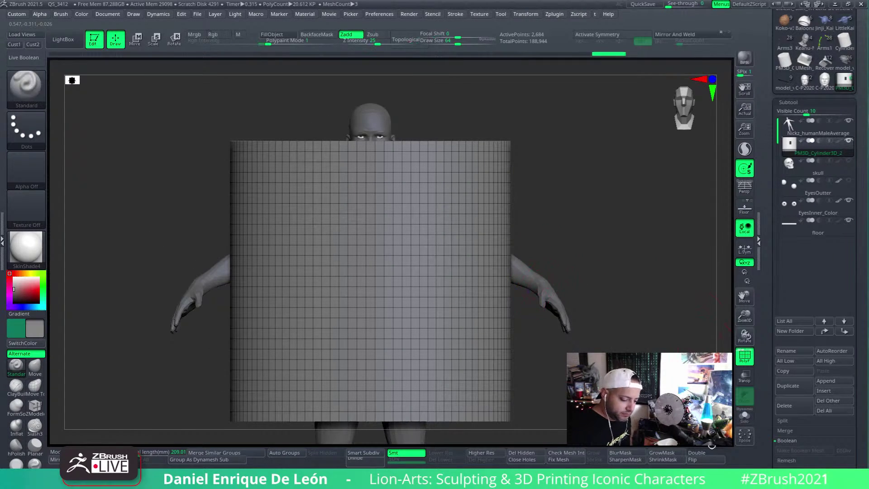
pyautogui.moveTo(600, 330); pyautogui.dragTo(588, 312, button='right')
pyautogui.press('e')
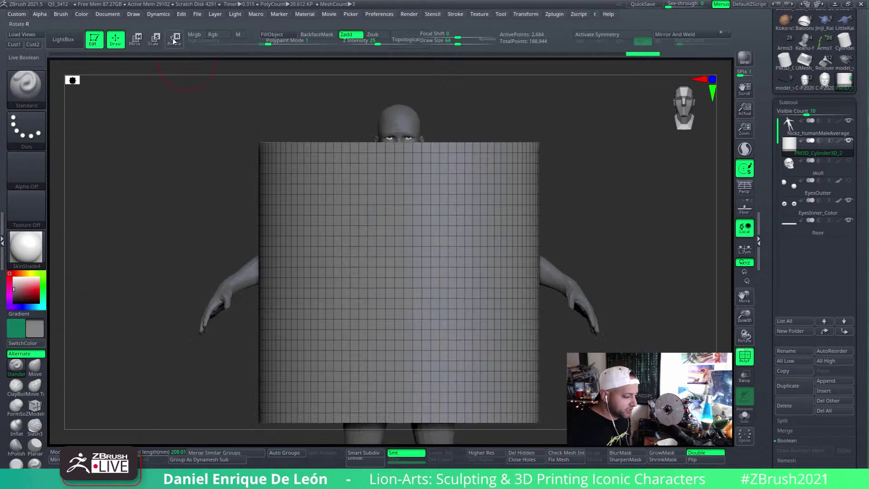
pyautogui.moveTo(404, 278); pyautogui.dragTo(358, 314)
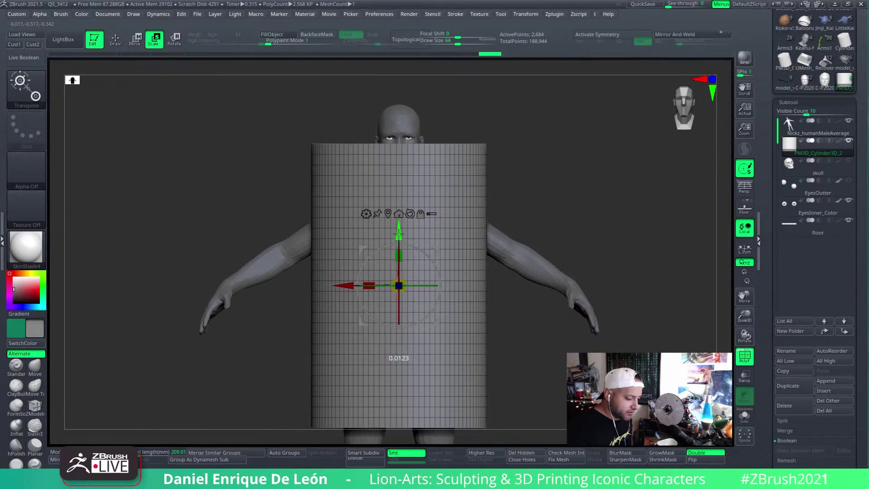
pyautogui.moveTo(400, 219); pyautogui.dragTo(399, 240)
pyautogui.moveTo(457, 227); pyautogui.dragTo(521, 252, button='right')
pyautogui.press('ctrl')
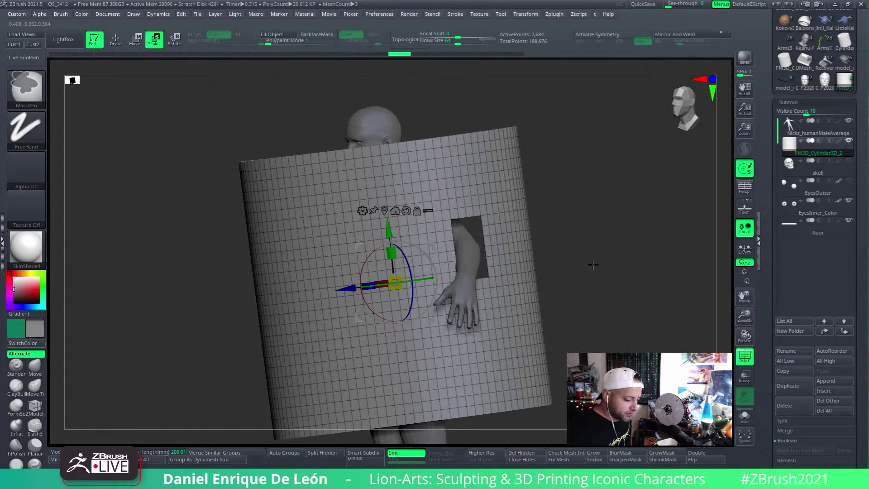
# Narrow the tube in width and depth and lower it so its open rim sits at the figure's shoulders
pyautogui.moveTo(617, 273)
pyautogui.keyDown('shift'); pyautogui.mouseDown(button='right')
pyautogui.moveTo(595, 289)
pyautogui.moveTo(625, 277)
pyautogui.mouseUp(button='right'); pyautogui.keyUp('shift')
pyautogui.moveTo(394, 281); pyautogui.dragTo(396, 271)
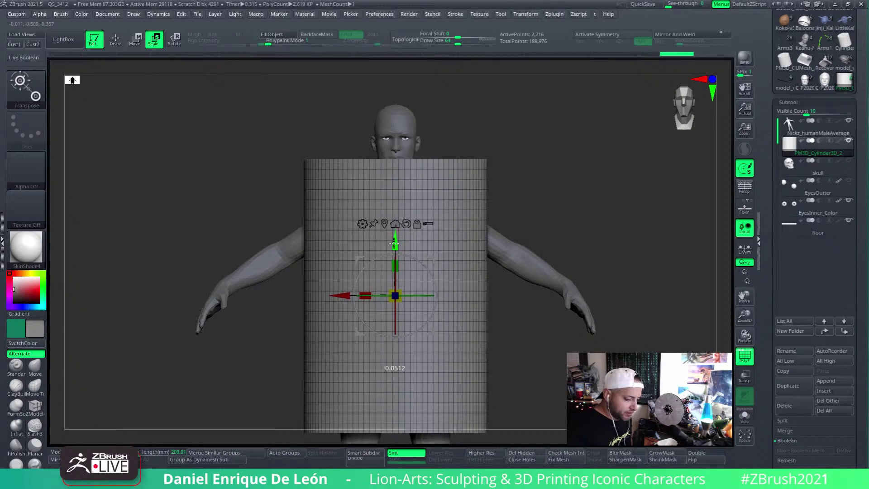
pyautogui.moveTo(394, 243); pyautogui.dragTo(504, 248, button='right')
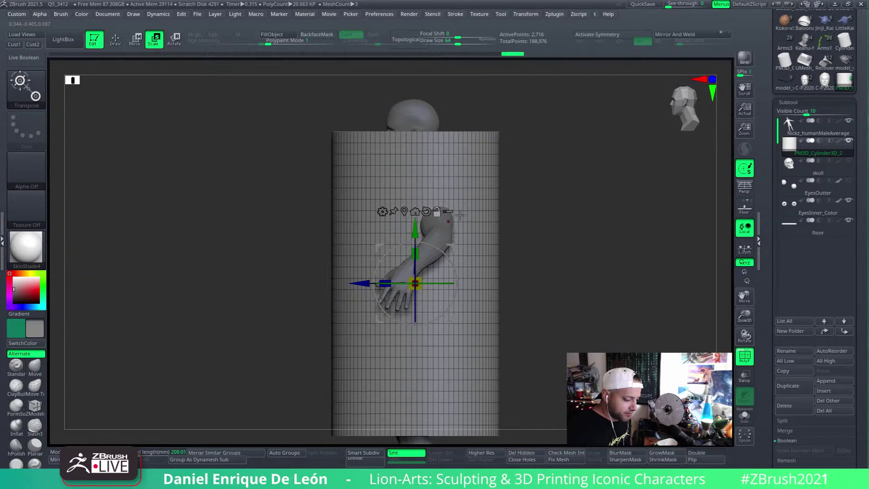
pyautogui.moveTo(460, 214)
pyautogui.keyDown('shift'); pyautogui.mouseDown(button='right')
pyautogui.moveTo(494, 143)
pyautogui.moveTo(532, 257)
pyautogui.moveTo(560, 235)
pyautogui.moveTo(531, 242)
pyautogui.moveTo(462, 220)
pyautogui.mouseUp(button='right'); pyautogui.keyUp('shift')
pyautogui.moveTo(418, 293); pyautogui.dragTo(405, 295)
pyautogui.keyDown('alt'); pyautogui.moveTo(485, 244); pyautogui.dragTo(562, 253, button='right'); pyautogui.keyUp('alt')
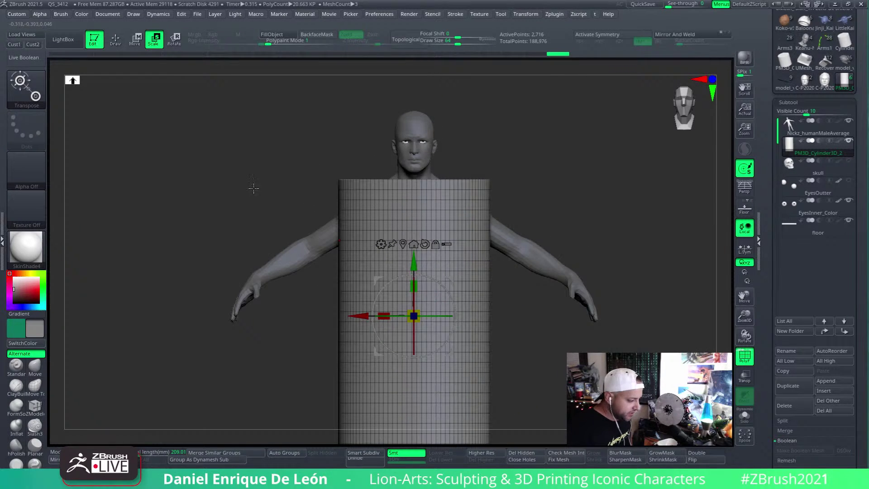
pyautogui.press('q')
pyautogui.keyDown('alt'); pyautogui.moveTo(466, 229); pyautogui.dragTo(462, 281, button='right'); pyautogui.keyUp('alt')
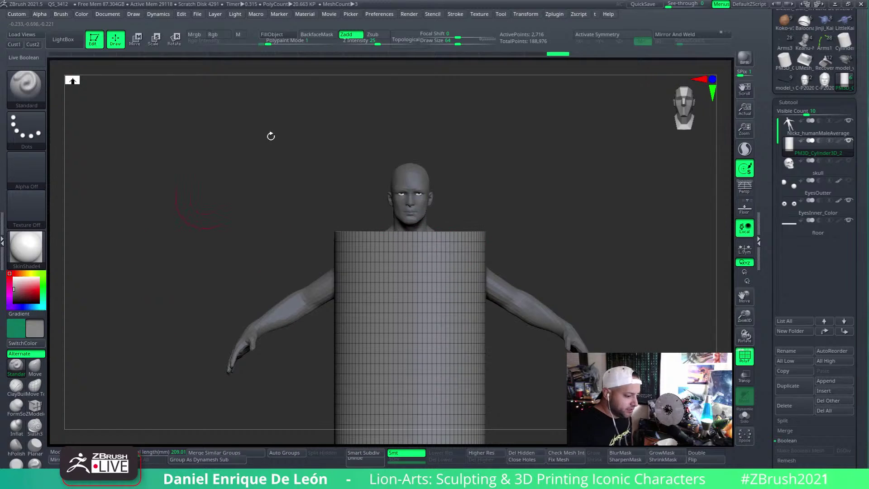
# Activate X symmetry with a draw size of about 203 and turn on Double display for the tube
pyautogui.click(636, 32)
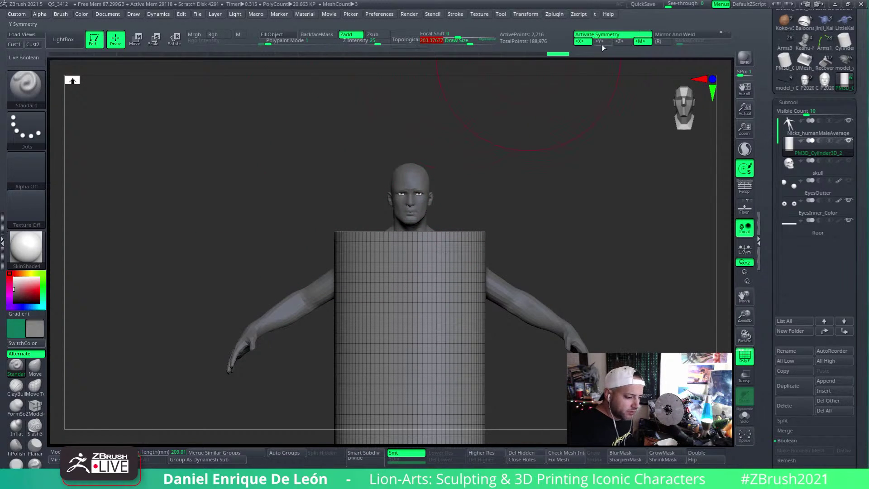
pyautogui.moveTo(475, 212); pyautogui.dragTo(456, 323, button='right')
pyautogui.click(705, 452)
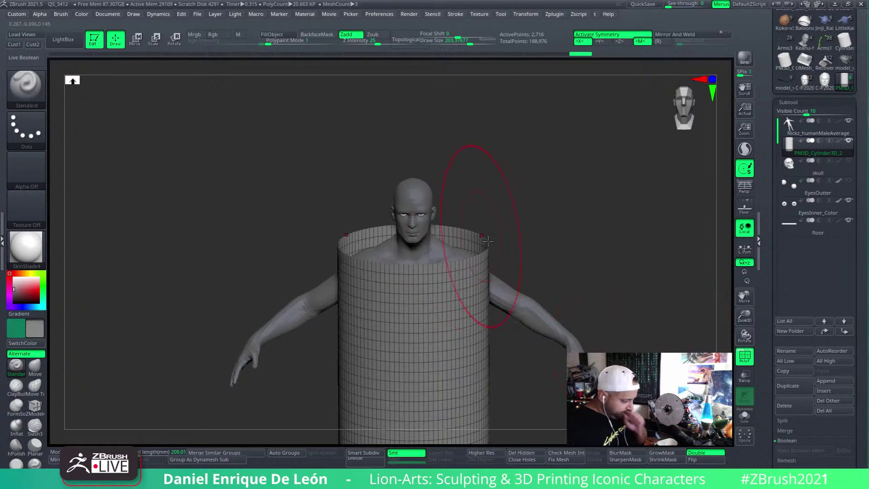
# Add Z symmetry and pull the tube's upper rim inward around the neck with the Move brush
pyautogui.click(34, 365)
pyautogui.moveTo(485, 246)
pyautogui.mouseDown()
pyautogui.moveTo(488, 217)
pyautogui.moveTo(453, 226)
pyautogui.mouseUp()
pyautogui.hotkey('ctrl', 'z')
pyautogui.moveTo(453, 226)
pyautogui.mouseDown(button='right')
pyautogui.moveTo(448, 257)
pyautogui.moveTo(454, 227)
pyautogui.mouseUp(button='right')
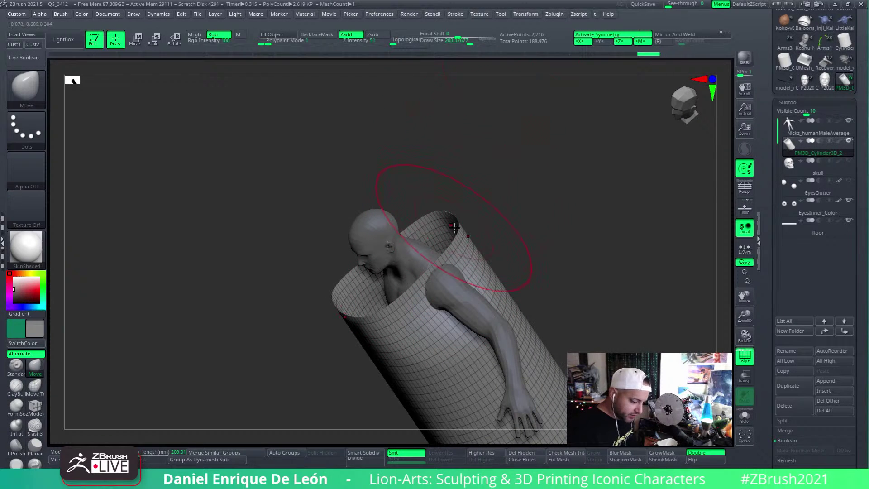
pyautogui.moveTo(454, 228)
pyautogui.mouseDown()
pyautogui.moveTo(398, 271)
pyautogui.moveTo(436, 236)
pyautogui.mouseUp()
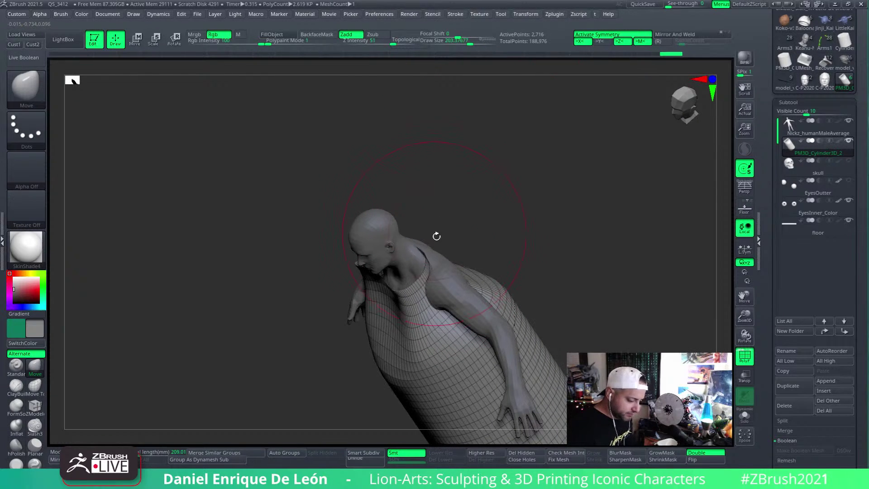
pyautogui.moveTo(436, 236); pyautogui.dragTo(428, 278, button='right')
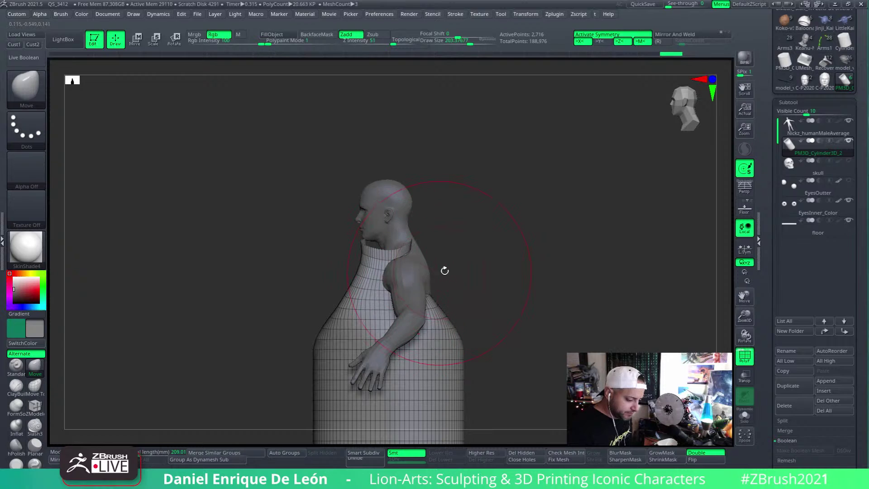
# Shift the tube backward with symmetry off to centre its collar on the neck, and reactivate symmetry
pyautogui.click(137, 43)
pyautogui.click(597, 37)
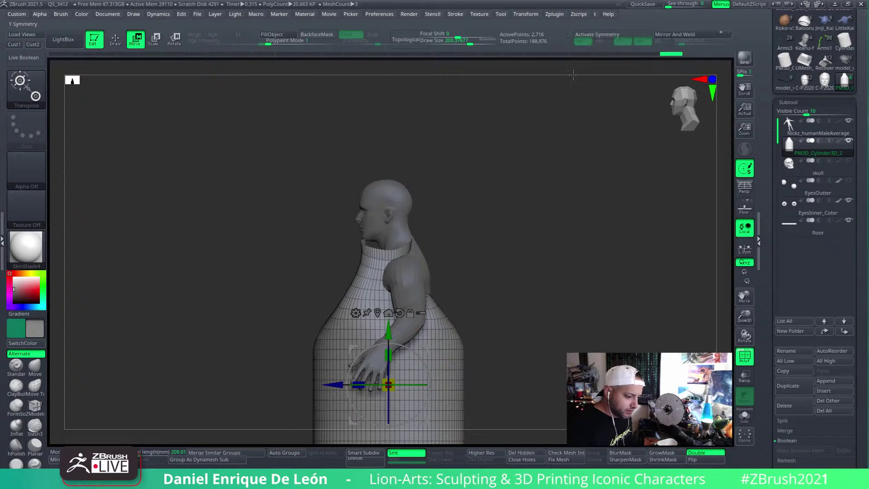
pyautogui.keyDown('alt'); pyautogui.moveTo(517, 147); pyautogui.dragTo(526, 88, button='right'); pyautogui.keyUp('alt')
pyautogui.moveTo(340, 326); pyautogui.dragTo(355, 326)
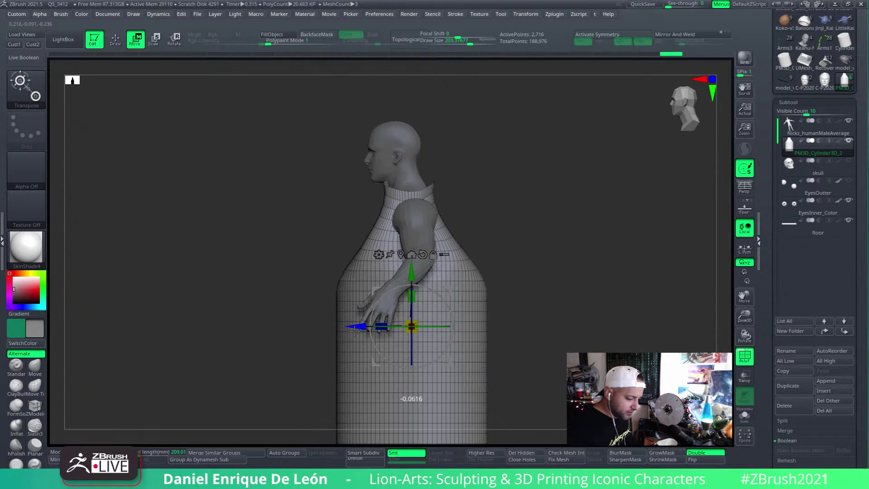
pyautogui.click(606, 34)
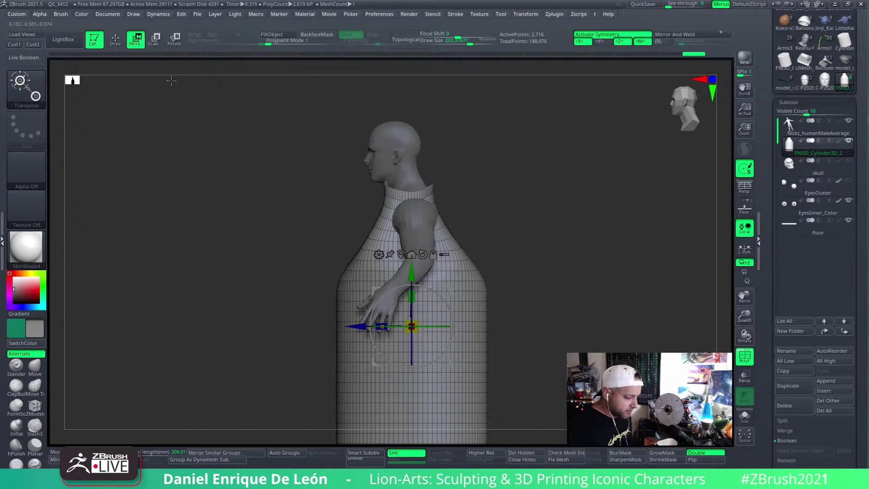
# Push the tube's upper back slope outward below the collar with the Move brush
pyautogui.click(116, 40)
pyautogui.moveTo(520, 235); pyautogui.dragTo(498, 254, button='right')
pyautogui.moveTo(445, 236); pyautogui.dragTo(455, 229)
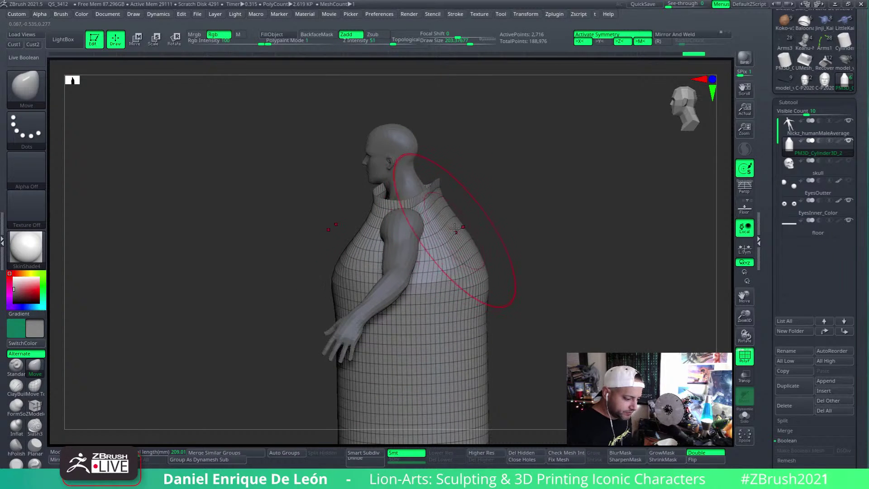
pyautogui.moveTo(419, 189); pyautogui.dragTo(415, 207, button='right')
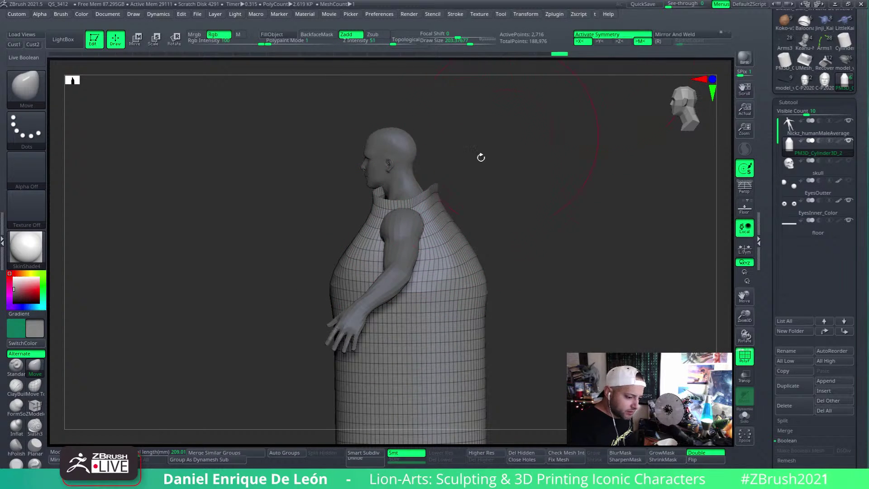
# Limit symmetry to the X axis and turn on Local Symmetry for the tube
pyautogui.moveTo(481, 157)
pyautogui.mouseDown(button='right')
pyautogui.moveTo(454, 204)
pyautogui.moveTo(476, 227)
pyautogui.mouseUp(button='right')
pyautogui.click(745, 249)
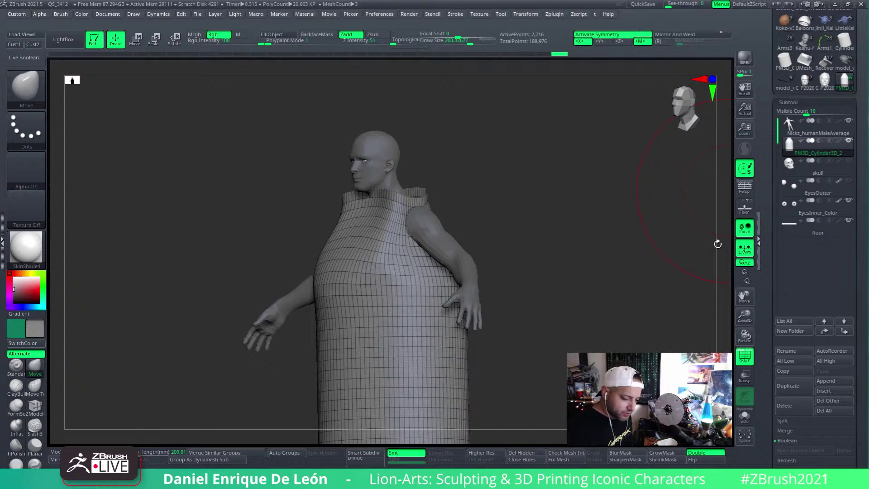
pyautogui.moveTo(718, 243); pyautogui.dragTo(546, 312, button='right')
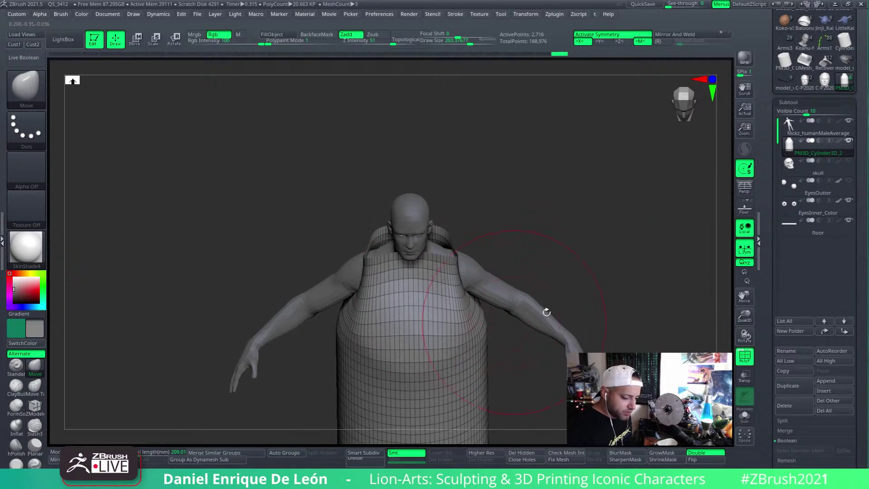
# Add Z symmetry to the X symmetry of the tube, keeping Local Symmetry on
pyautogui.moveTo(598, 300); pyautogui.dragTo(540, 101, button='right')
pyautogui.click(620, 42)
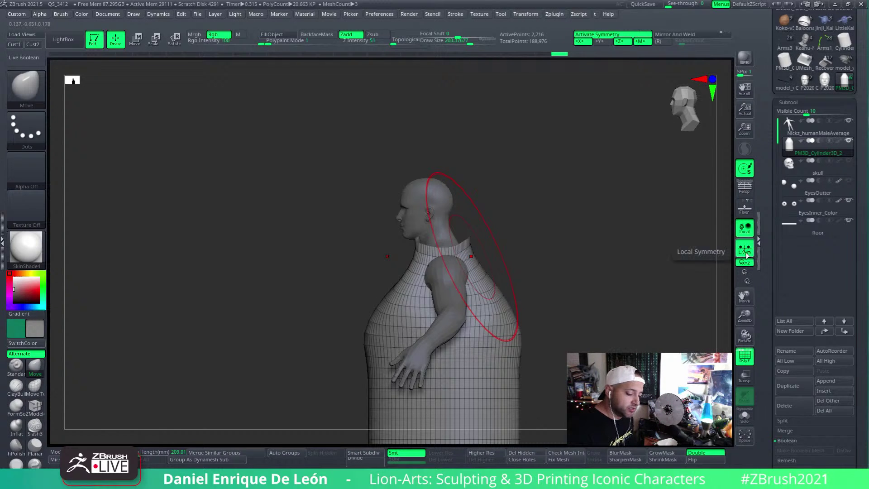
pyautogui.click(744, 253)
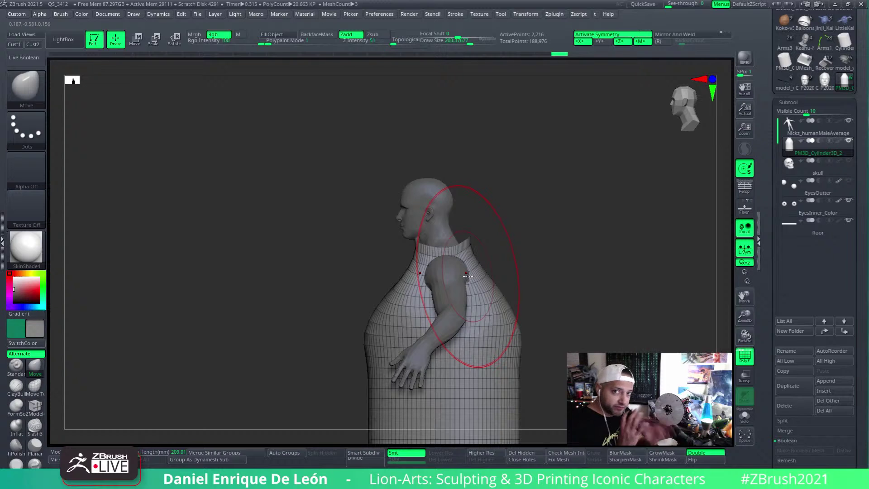
# Turn on transparency and fit the tube's collar and upper slope around the figure's neck and shoulders with the Move brush
pyautogui.moveTo(468, 274); pyautogui.dragTo(556, 275, button='right')
pyautogui.moveTo(555, 274); pyautogui.dragTo(580, 262)
pyautogui.click(745, 376)
pyautogui.moveTo(538, 283); pyautogui.dragTo(576, 257)
pyautogui.moveTo(576, 257); pyautogui.dragTo(600, 263, button='right')
pyautogui.moveTo(584, 267)
pyautogui.keyDown('shift'); pyautogui.mouseDown()
pyautogui.moveTo(562, 270)
pyautogui.moveTo(554, 299)
pyautogui.moveTo(484, 281)
pyautogui.mouseUp(); pyautogui.keyUp('shift')
pyautogui.moveTo(485, 280); pyautogui.dragTo(503, 256, button='right')
pyautogui.moveTo(511, 270); pyautogui.dragTo(488, 267)
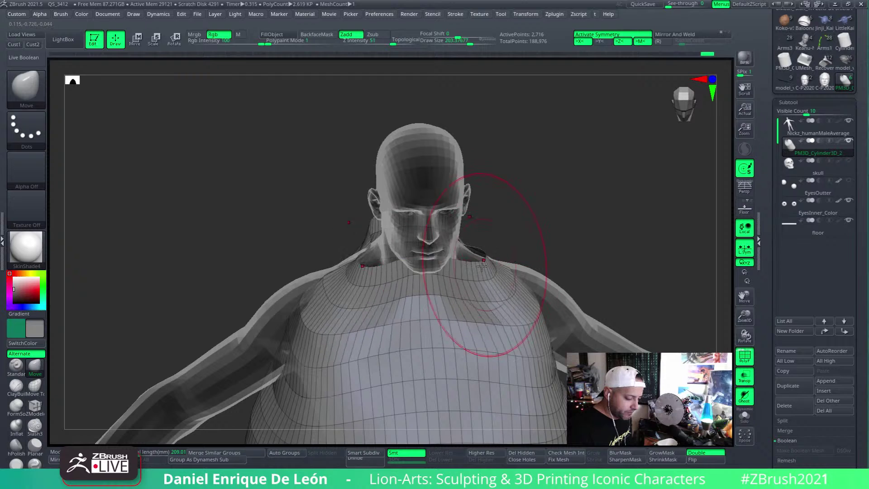
# Switch to the Cloth Q.jpg reference photo in Photos to examine the one-shoulder drape, and return to ZBrush
pyautogui.moveTo(487, 263); pyautogui.dragTo(479, 344, button='right')
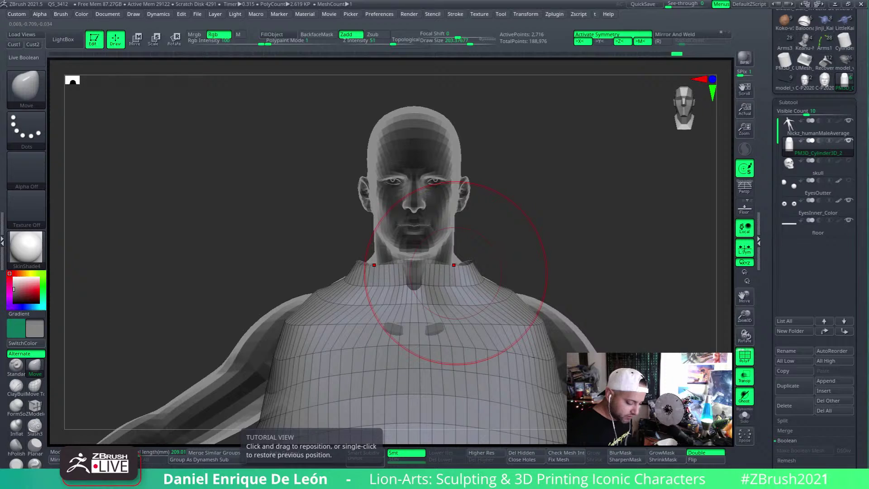
pyautogui.hotkey('alt', 'Tab')
pyautogui.scroll(2, 367, 151)
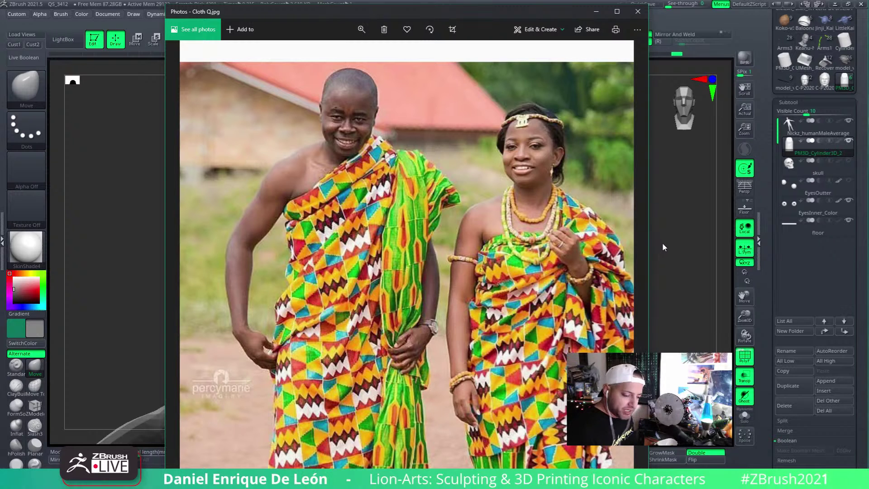
pyautogui.hotkey('alt', 'Tab')
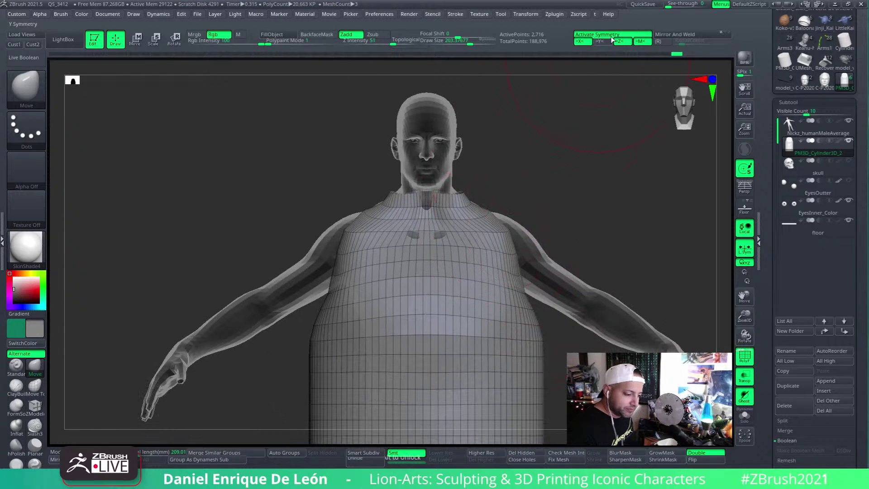
pyautogui.click(611, 36)
pyautogui.press('shift')
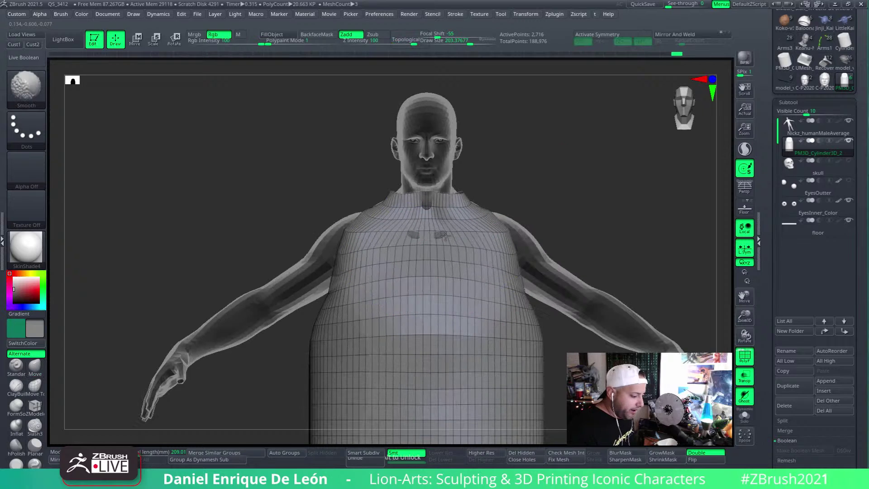
pyautogui.click(226, 35)
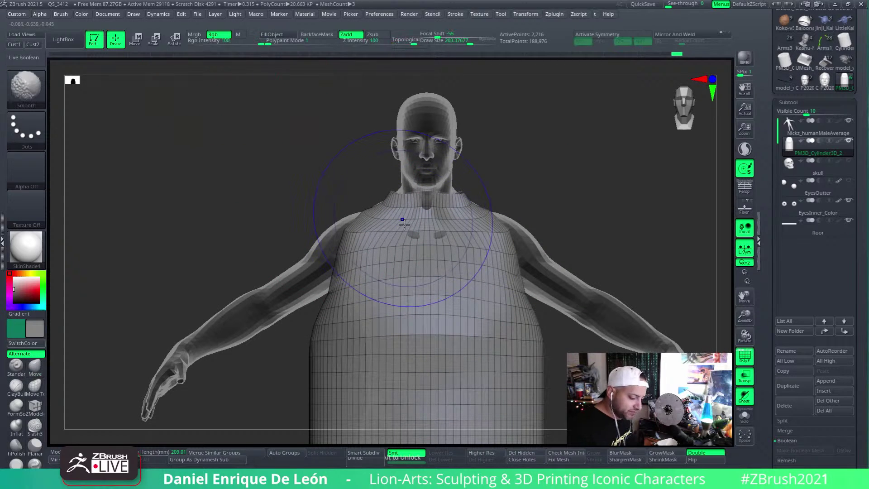
pyautogui.moveTo(369, 252); pyautogui.dragTo(475, 227)
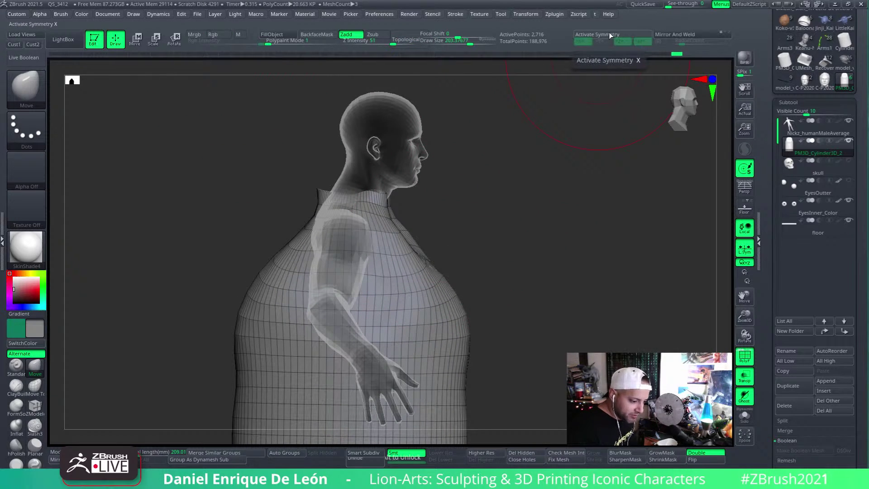
pyautogui.click(612, 34)
pyautogui.hotkey('ctrl', 'z')
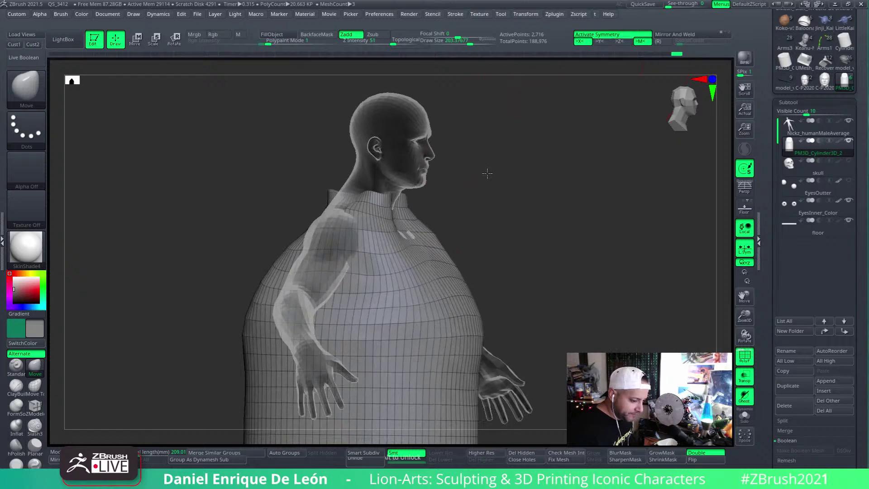
# Limit symmetry to the Z axis, pull the tube down off the figure's right shoulder to below the armpit, and smooth it
pyautogui.click(589, 42)
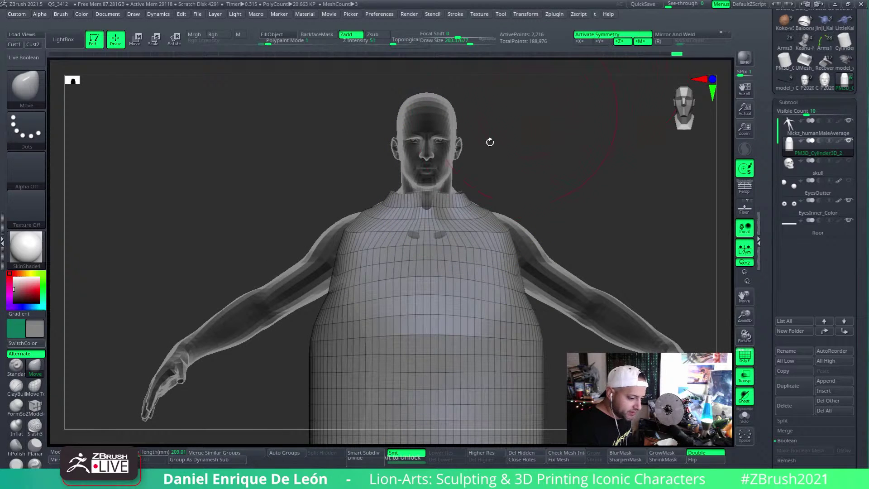
pyautogui.moveTo(353, 259); pyautogui.dragTo(330, 312)
pyautogui.keyDown('shift'); pyautogui.moveTo(348, 274); pyautogui.dragTo(347, 282); pyautogui.keyUp('shift')
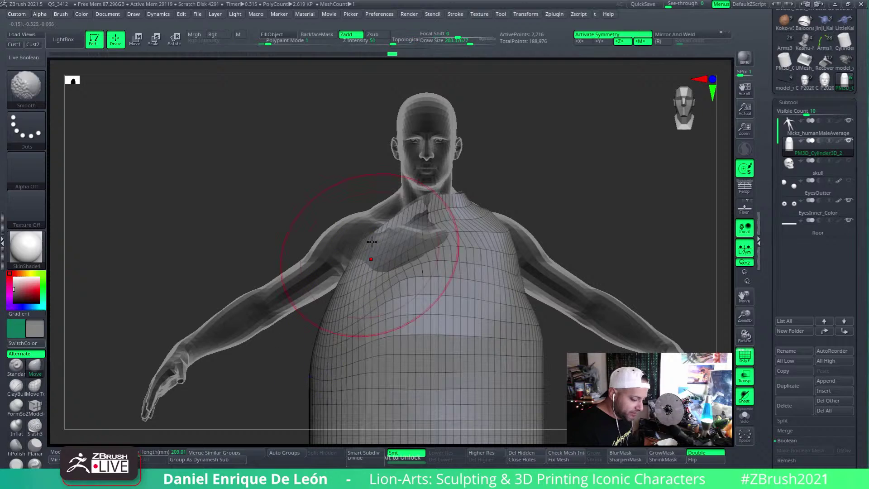
pyautogui.moveTo(350, 293); pyautogui.dragTo(374, 299, button='right')
pyautogui.keyDown('shift'); pyautogui.moveTo(340, 322); pyautogui.dragTo(319, 354); pyautogui.keyUp('shift')
pyautogui.moveTo(302, 324); pyautogui.dragTo(352, 319, button='right')
pyautogui.keyDown('shift'); pyautogui.moveTo(337, 292); pyautogui.dragTo(324, 253); pyautogui.keyUp('shift')
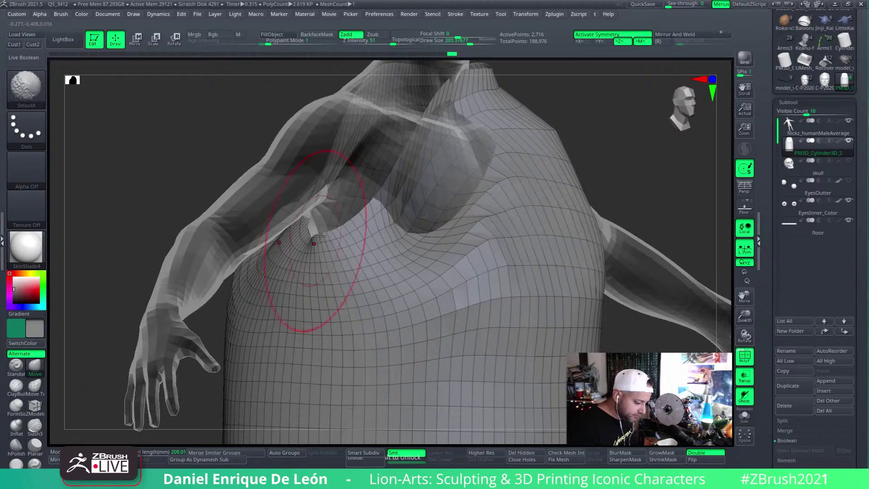
# Shape and smooth the lowered opening around the right armpit and across the upper back with the Move and Smooth brushes
pyautogui.moveTo(308, 237); pyautogui.dragTo(414, 257, button='right')
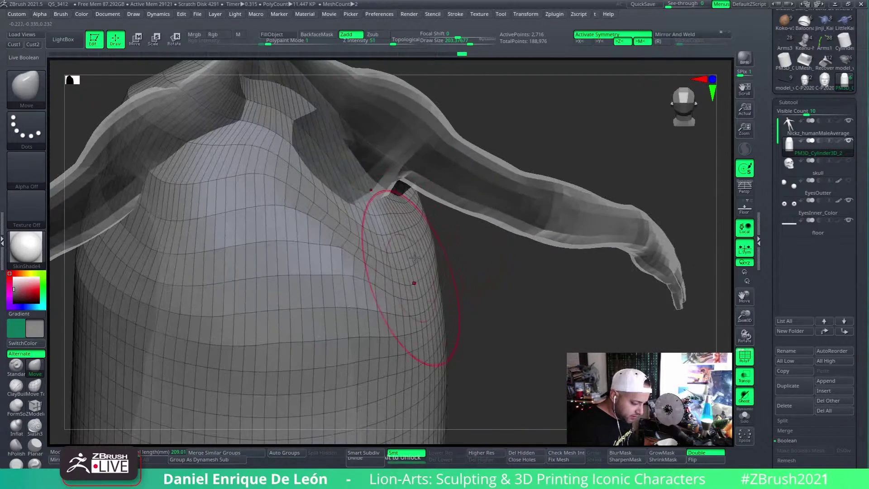
pyautogui.moveTo(376, 211); pyautogui.dragTo(342, 225, button='right')
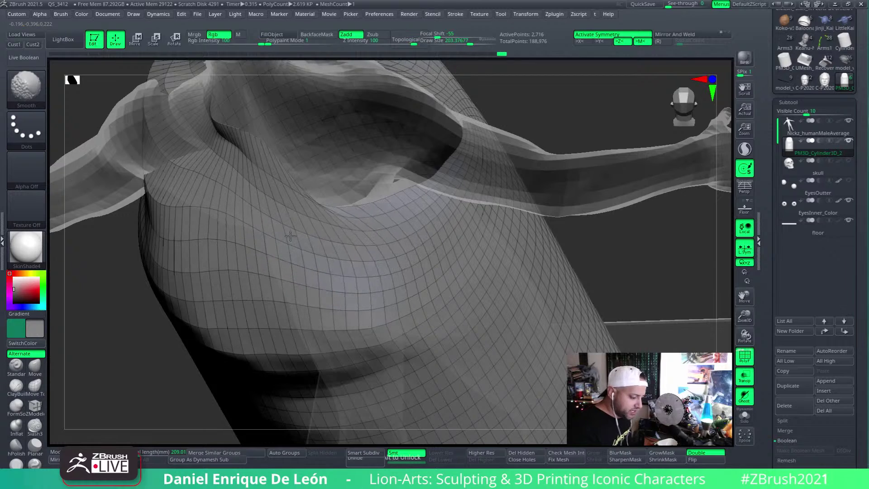
pyautogui.moveTo(344, 256); pyautogui.dragTo(394, 216, button='right')
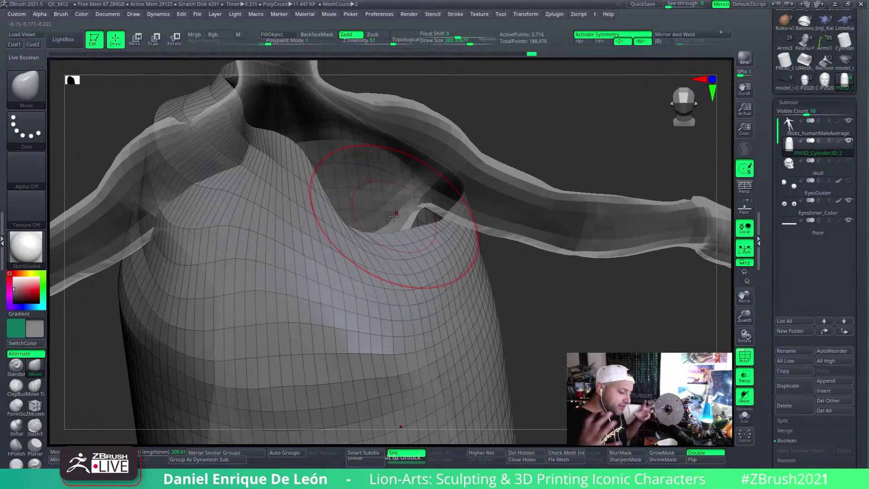
pyautogui.moveTo(389, 254)
pyautogui.mouseDown(button='right')
pyautogui.moveTo(379, 259)
pyautogui.moveTo(431, 257)
pyautogui.moveTo(335, 222)
pyautogui.moveTo(379, 272)
pyautogui.moveTo(359, 262)
pyautogui.moveTo(326, 210)
pyautogui.moveTo(320, 256)
pyautogui.moveTo(378, 258)
pyautogui.moveTo(403, 303)
pyautogui.moveTo(409, 276)
pyautogui.mouseUp(button='right')
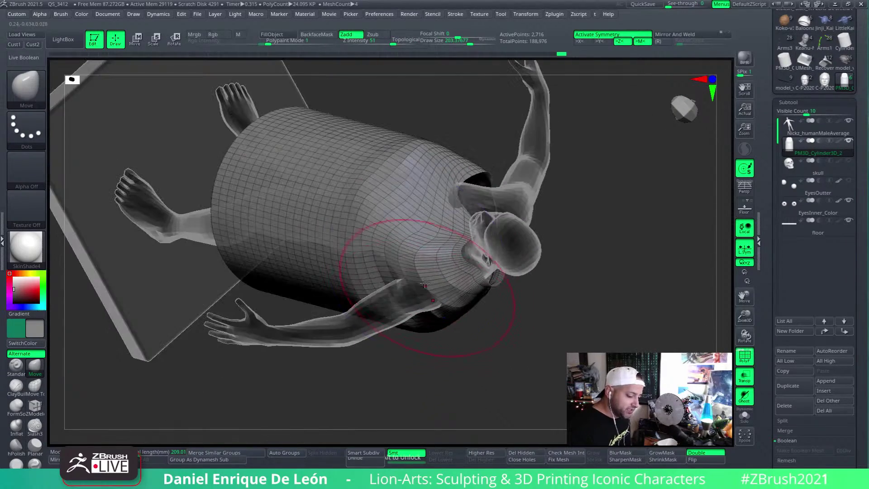
pyautogui.press('shift')
pyautogui.moveTo(389, 217); pyautogui.dragTo(419, 263, button='right')
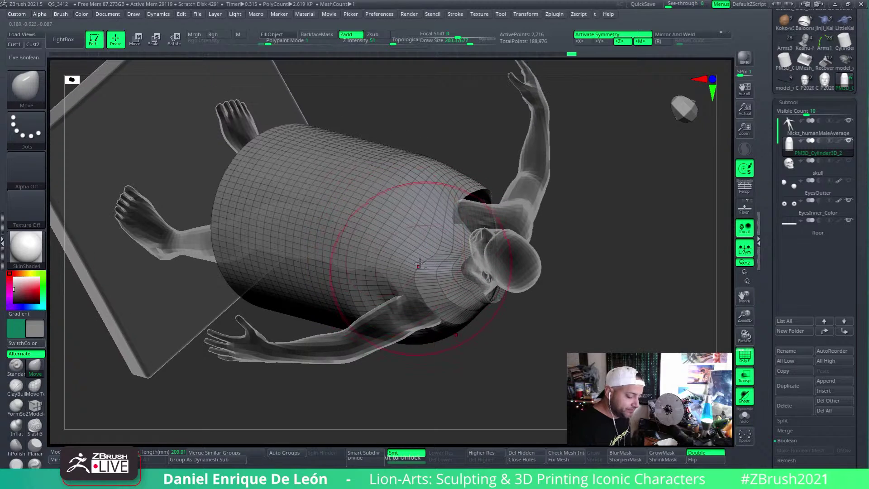
# Add X symmetry and smooth the tube's chest and the slope leading up to the left shoulder
pyautogui.click(615, 35)
pyautogui.click(600, 33)
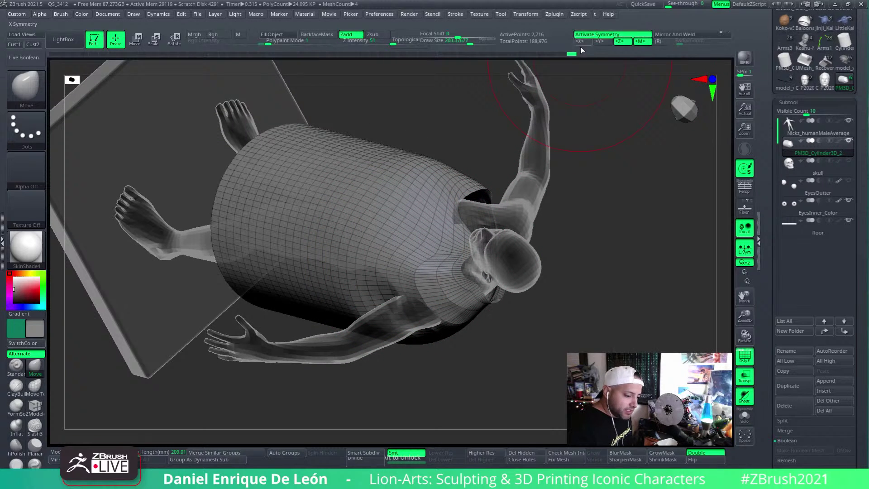
pyautogui.moveTo(432, 238); pyautogui.dragTo(394, 213, button='right')
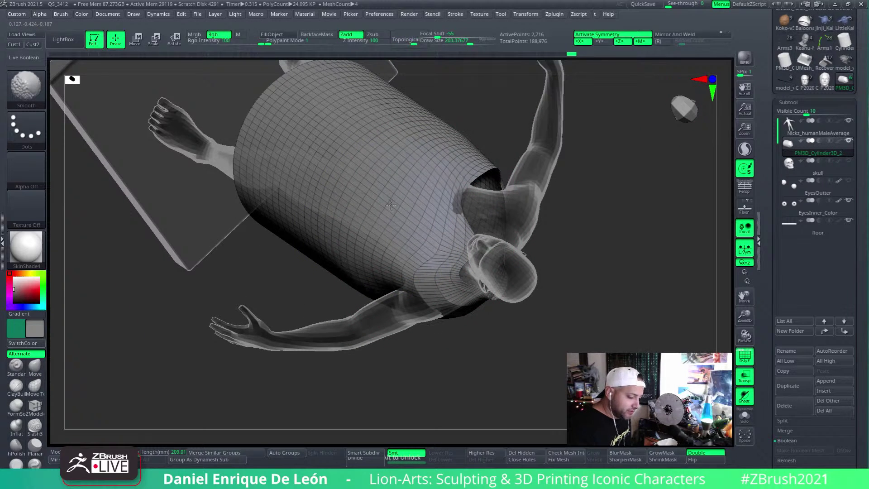
pyautogui.keyDown('shift'); pyautogui.moveTo(391, 136); pyautogui.dragTo(388, 121); pyautogui.keyUp('shift')
pyautogui.moveTo(287, 207)
pyautogui.mouseDown(button='right')
pyautogui.moveTo(430, 171)
pyautogui.moveTo(437, 158)
pyautogui.moveTo(456, 265)
pyautogui.mouseUp(button='right')
pyautogui.keyDown('shift'); pyautogui.moveTo(456, 265); pyautogui.dragTo(401, 204); pyautogui.keyUp('shift')
pyautogui.moveTo(402, 203)
pyautogui.mouseDown(button='right')
pyautogui.moveTo(515, 241)
pyautogui.moveTo(457, 226)
pyautogui.moveTo(437, 269)
pyautogui.moveTo(446, 267)
pyautogui.moveTo(439, 213)
pyautogui.moveTo(382, 228)
pyautogui.moveTo(362, 219)
pyautogui.moveTo(359, 246)
pyautogui.moveTo(393, 260)
pyautogui.moveTo(426, 249)
pyautogui.mouseUp(button='right')
pyautogui.keyDown('shift'); pyautogui.moveTo(427, 248); pyautogui.dragTo(429, 220); pyautogui.keyUp('shift')
# Nudge the tube's upper part toward the left side of the neck with symmetry off, and reactivate symmetry
pyautogui.moveTo(429, 220)
pyautogui.mouseDown(button='right')
pyautogui.moveTo(402, 237)
pyautogui.moveTo(425, 229)
pyautogui.moveTo(410, 237)
pyautogui.moveTo(572, 72)
pyautogui.mouseUp(button='right')
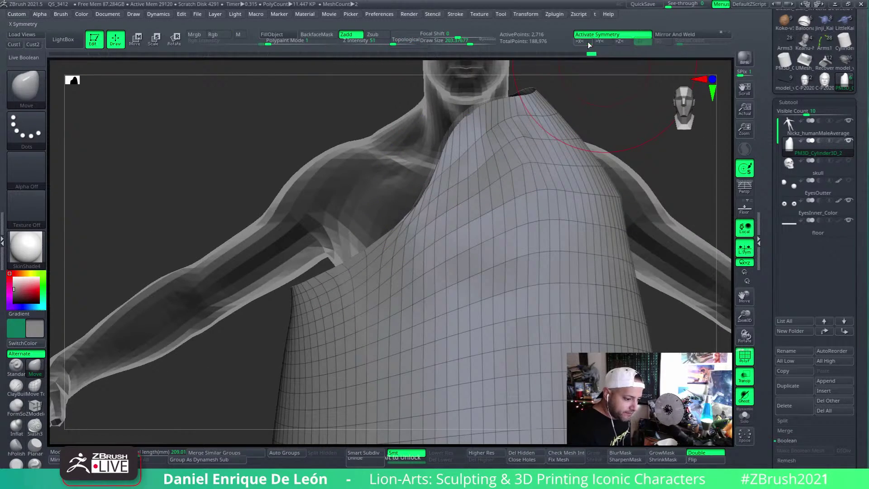
pyautogui.moveTo(481, 166); pyautogui.dragTo(511, 125)
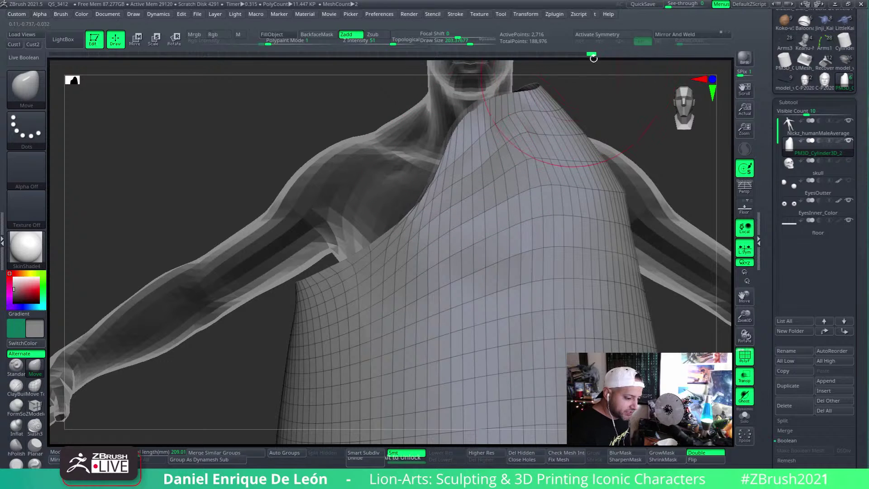
pyautogui.click(622, 36)
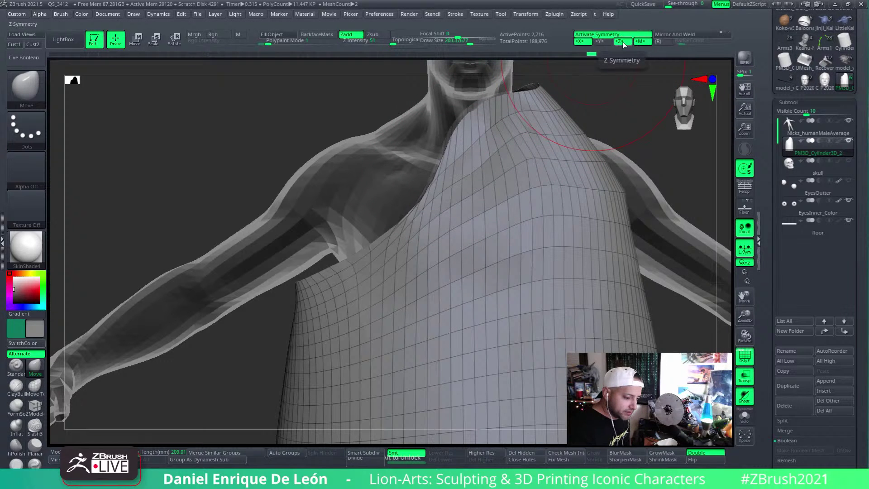
# Limit symmetry to the Z axis and reshape the diagonal neckline edge across the chest with the Move and Smooth brushes
pyautogui.click(582, 42)
pyautogui.keyDown('alt'); pyautogui.moveTo(401, 223); pyautogui.dragTo(392, 313, button='right'); pyautogui.keyUp('alt')
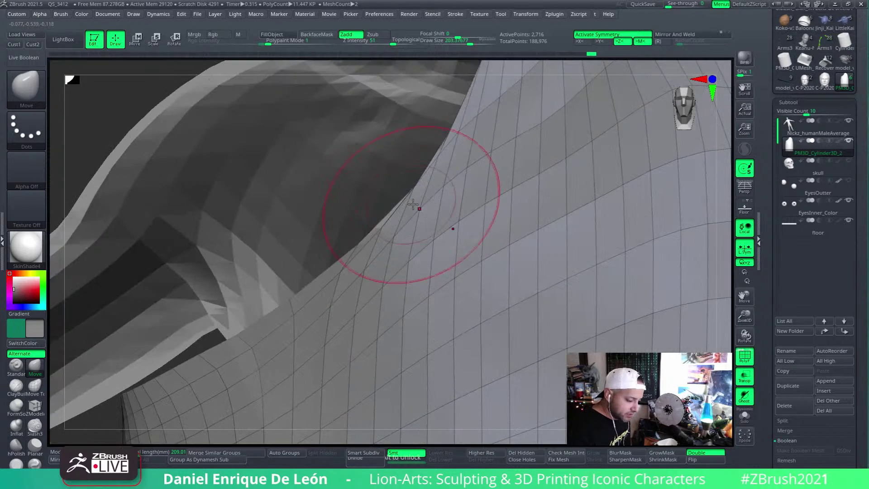
pyautogui.moveTo(413, 205); pyautogui.dragTo(398, 182, button='right')
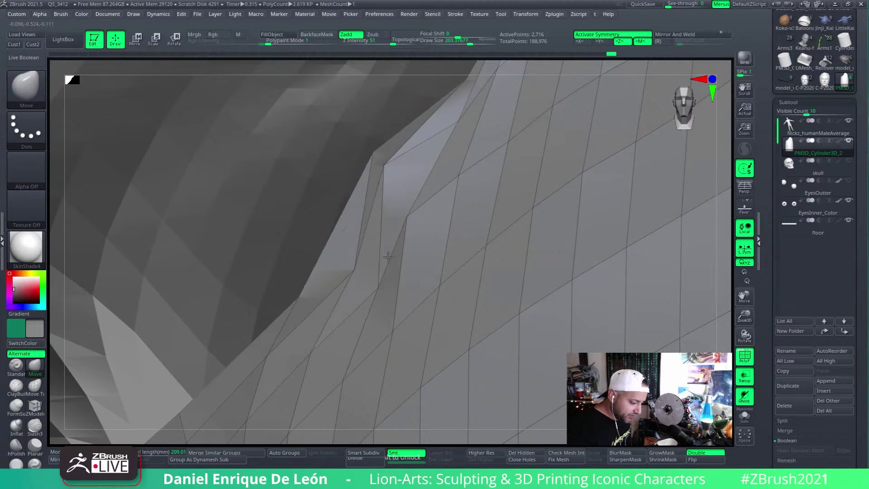
pyautogui.moveTo(388, 257); pyautogui.dragTo(413, 185, button='right')
pyautogui.moveTo(438, 218)
pyautogui.mouseDown(button='right')
pyautogui.moveTo(369, 291)
pyautogui.moveTo(322, 292)
pyautogui.moveTo(156, 248)
pyautogui.moveTo(485, 238)
pyautogui.moveTo(448, 225)
pyautogui.moveTo(360, 157)
pyautogui.moveTo(361, 324)
pyautogui.moveTo(368, 229)
pyautogui.moveTo(436, 200)
pyautogui.moveTo(415, 244)
pyautogui.moveTo(442, 169)
pyautogui.moveTo(412, 324)
pyautogui.moveTo(449, 177)
pyautogui.moveTo(422, 248)
pyautogui.moveTo(388, 258)
pyautogui.moveTo(419, 271)
pyautogui.moveTo(271, 270)
pyautogui.moveTo(360, 231)
pyautogui.moveTo(320, 278)
pyautogui.moveTo(305, 271)
pyautogui.moveTo(365, 240)
pyautogui.moveTo(426, 163)
pyautogui.moveTo(494, 252)
pyautogui.moveTo(415, 169)
pyautogui.mouseUp(button='right')
pyautogui.moveTo(414, 168)
pyautogui.mouseDown()
pyautogui.moveTo(430, 183)
pyautogui.moveTo(456, 184)
pyautogui.moveTo(494, 162)
pyautogui.moveTo(383, 198)
pyautogui.moveTo(405, 227)
pyautogui.mouseUp()
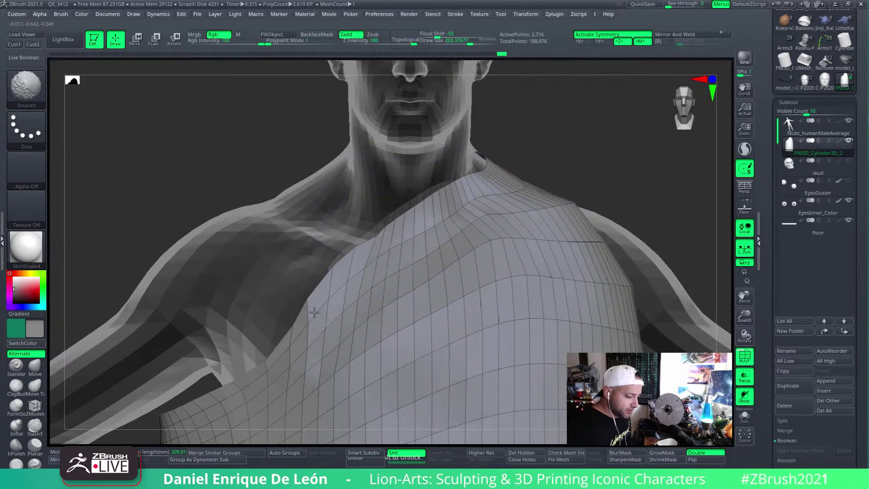
# Turn symmetry off and adjust the wrap's rear rim near the right armpit with the Move brush
pyautogui.moveTo(275, 391)
pyautogui.mouseDown(button='right')
pyautogui.moveTo(466, 167)
pyautogui.moveTo(414, 249)
pyautogui.moveTo(461, 273)
pyautogui.moveTo(456, 312)
pyautogui.moveTo(506, 302)
pyautogui.moveTo(475, 272)
pyautogui.moveTo(396, 313)
pyautogui.moveTo(362, 273)
pyautogui.moveTo(393, 247)
pyautogui.mouseUp(button='right')
pyautogui.press('x')
pyautogui.moveTo(466, 141)
pyautogui.mouseDown(button='right')
pyautogui.moveTo(382, 252)
pyautogui.moveTo(272, 194)
pyautogui.mouseUp(button='right')
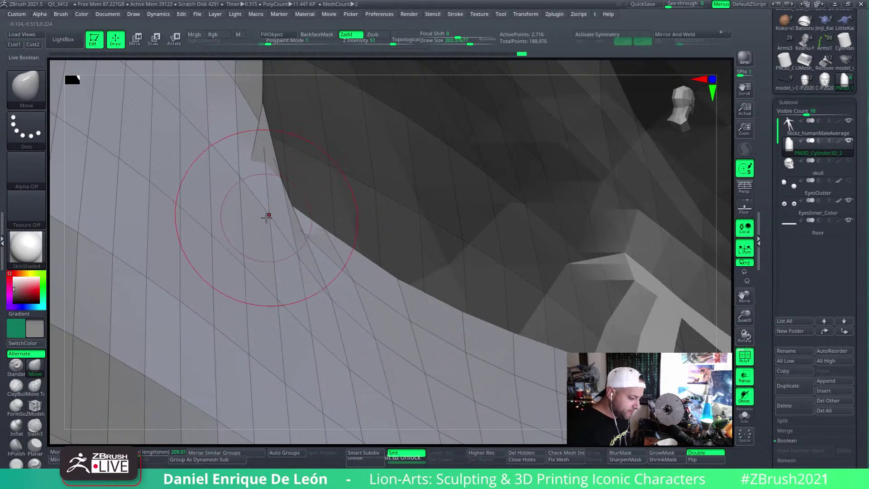
pyautogui.moveTo(267, 213)
pyautogui.mouseDown()
pyautogui.moveTo(234, 243)
pyautogui.moveTo(254, 222)
pyautogui.mouseUp()
pyautogui.moveTo(253, 223)
pyautogui.mouseDown(button='right')
pyautogui.moveTo(272, 223)
pyautogui.moveTo(326, 186)
pyautogui.moveTo(344, 213)
pyautogui.moveTo(326, 236)
pyautogui.moveTo(346, 208)
pyautogui.moveTo(339, 203)
pyautogui.moveTo(383, 157)
pyautogui.mouseUp(button='right')
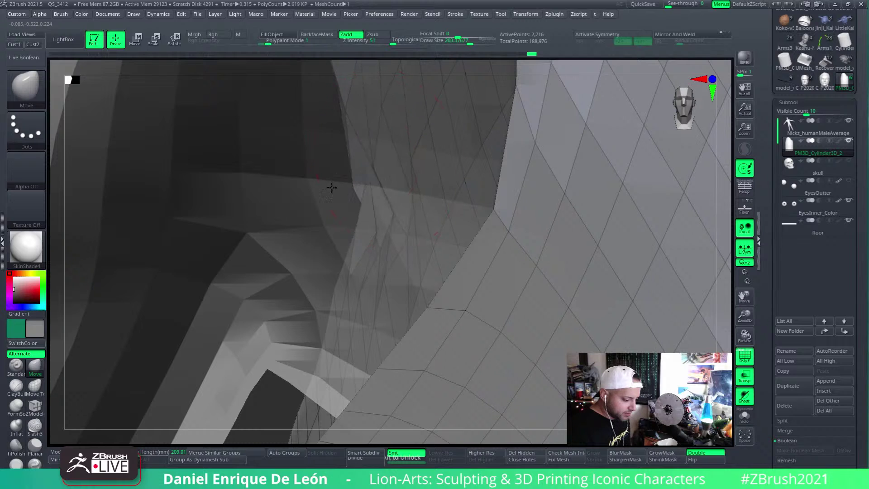
# Pull the wrap's rear rim near the right armpit clear of the body with Move Topological, smoothing its inner edge
pyautogui.click(32, 389)
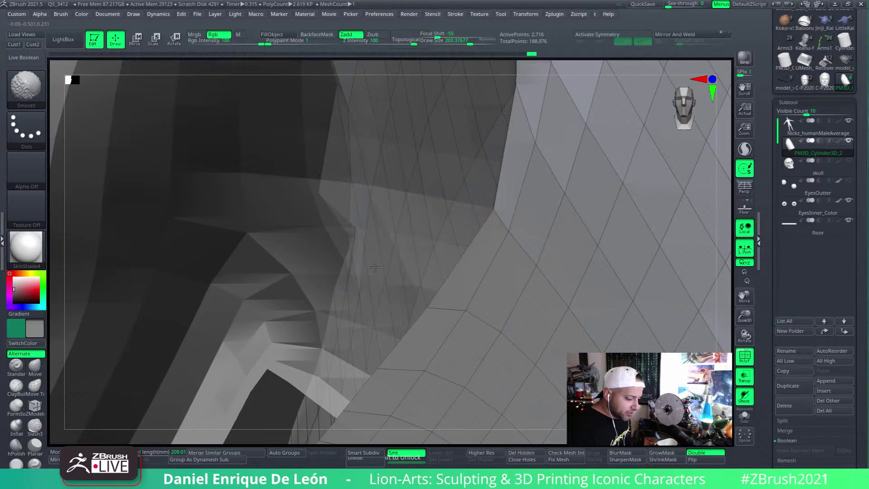
pyautogui.keyDown('alt'); pyautogui.moveTo(407, 213); pyautogui.dragTo(346, 249, button='right'); pyautogui.keyUp('alt')
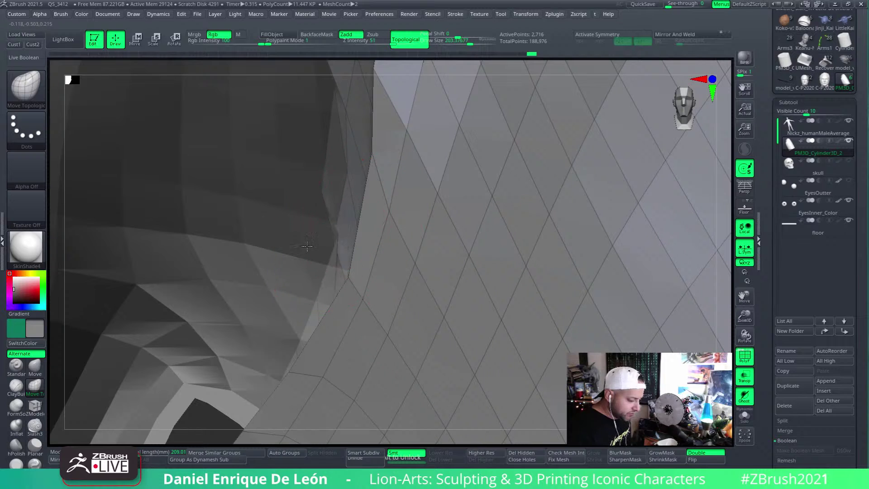
pyautogui.press('shift')
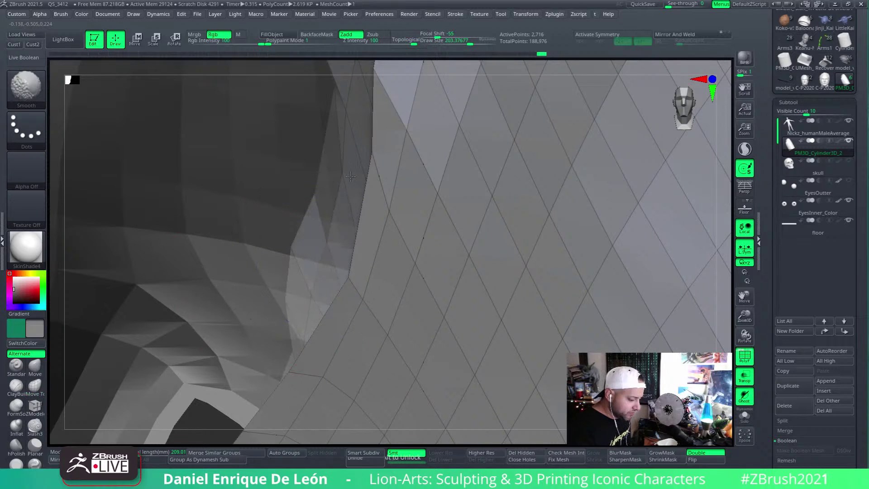
pyautogui.moveTo(351, 92)
pyautogui.mouseDown(button='right')
pyautogui.moveTo(456, 175)
pyautogui.moveTo(636, 160)
pyautogui.moveTo(461, 240)
pyautogui.moveTo(450, 286)
pyautogui.moveTo(467, 282)
pyautogui.moveTo(439, 182)
pyautogui.mouseUp(button='right')
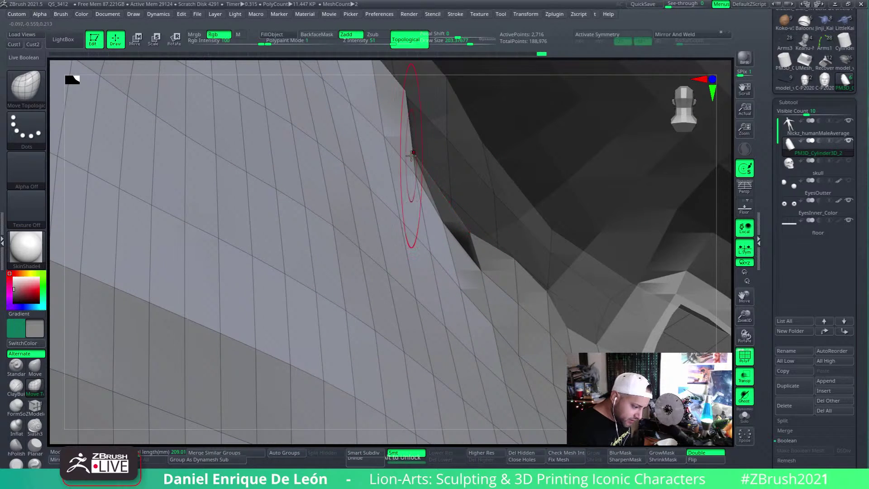
pyautogui.moveTo(411, 155)
pyautogui.mouseDown()
pyautogui.moveTo(468, 224)
pyautogui.moveTo(534, 132)
pyautogui.mouseUp()
pyautogui.moveTo(471, 249); pyautogui.dragTo(428, 190)
pyautogui.moveTo(429, 190)
pyautogui.mouseDown(button='right')
pyautogui.moveTo(503, 255)
pyautogui.moveTo(489, 196)
pyautogui.moveTo(478, 202)
pyautogui.moveTo(490, 195)
pyautogui.mouseUp(button='right')
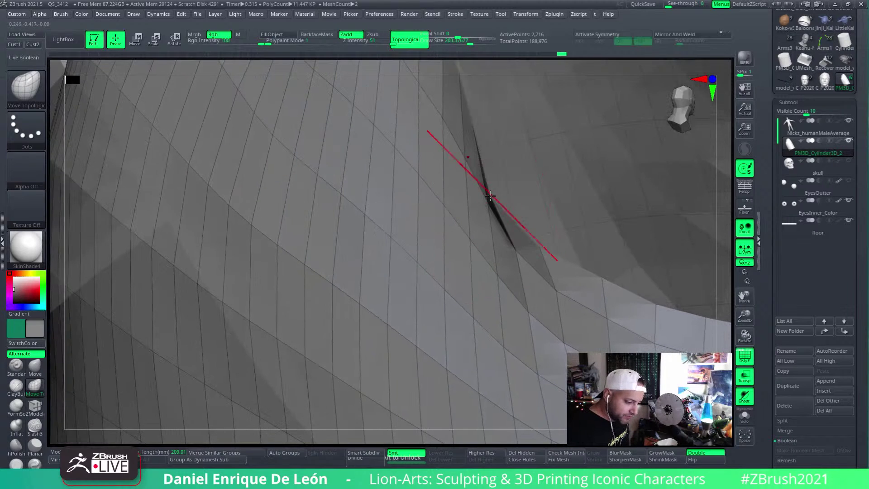
pyautogui.moveTo(488, 193); pyautogui.dragTo(573, 142)
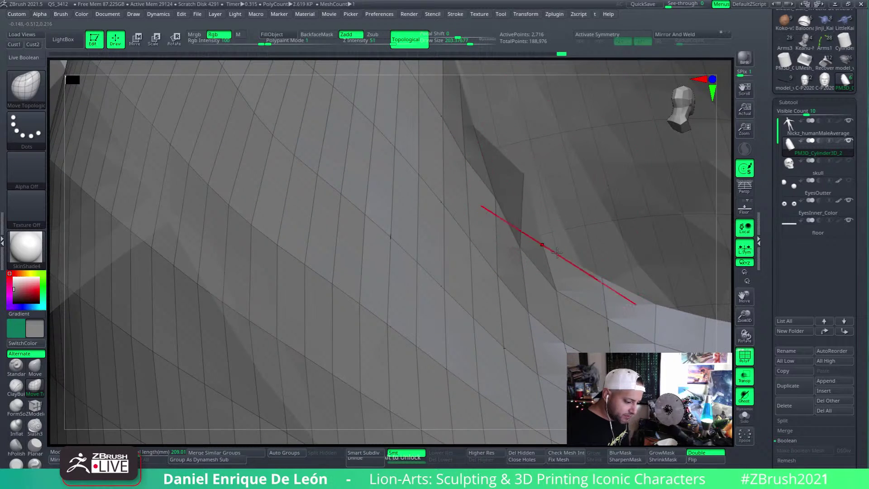
pyautogui.moveTo(556, 239); pyautogui.dragTo(493, 149)
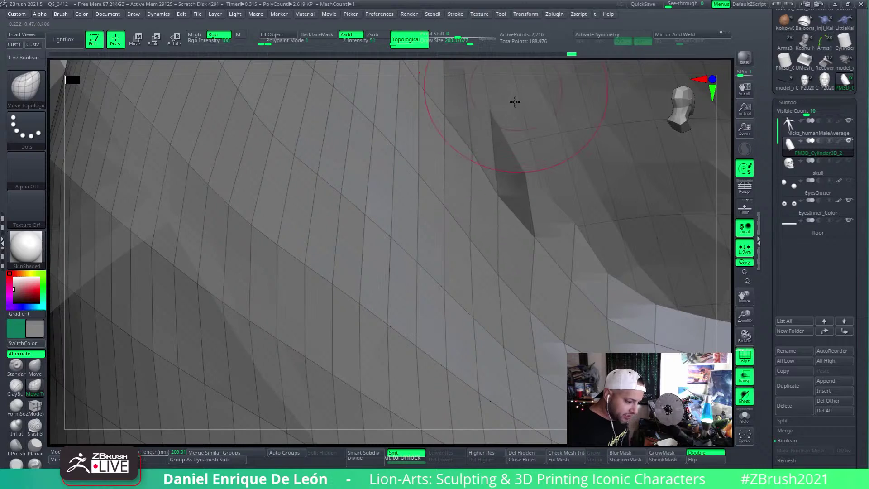
# Spread the rim's edge points outward behind the right armpit, undoing the last adjustment before repositioning the folded edge
pyautogui.moveTo(514, 101)
pyautogui.mouseDown(button='right')
pyautogui.moveTo(630, 188)
pyautogui.moveTo(348, 320)
pyautogui.moveTo(597, 256)
pyautogui.moveTo(484, 310)
pyautogui.moveTo(534, 298)
pyautogui.moveTo(546, 281)
pyautogui.mouseUp(button='right')
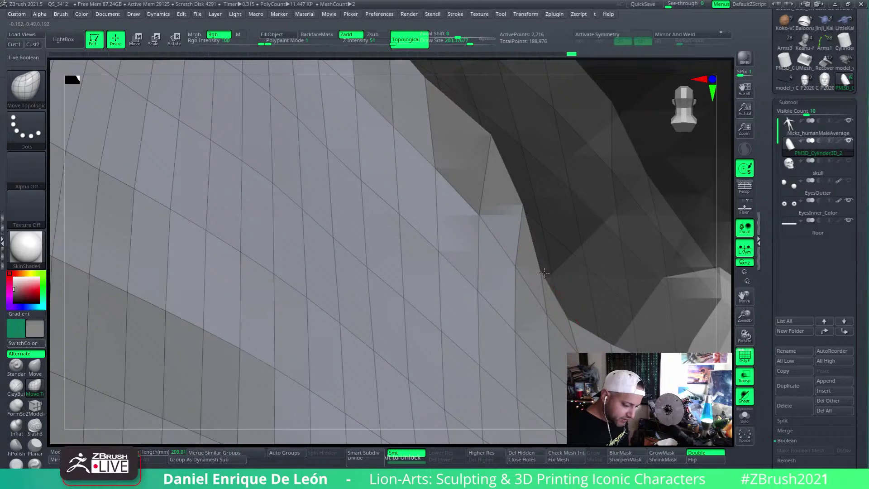
pyautogui.moveTo(545, 273); pyautogui.dragTo(558, 264)
pyautogui.moveTo(570, 318); pyautogui.dragTo(611, 291)
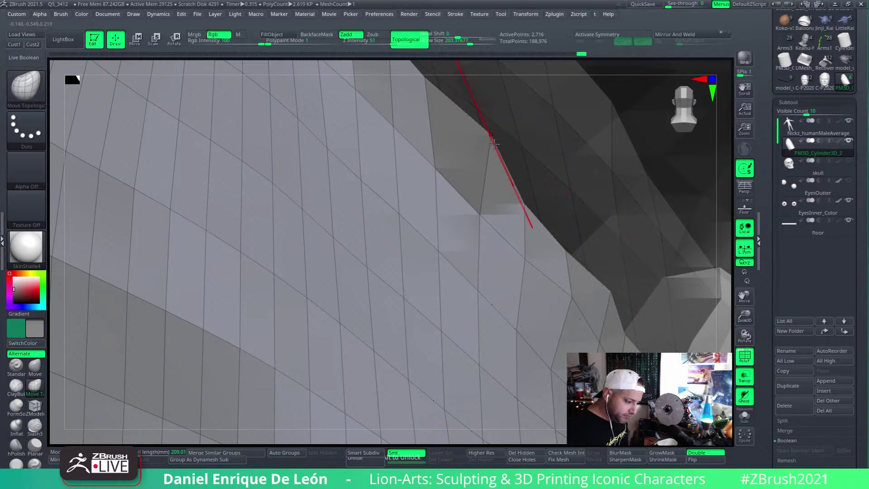
pyautogui.moveTo(494, 143); pyautogui.dragTo(482, 161, button='right')
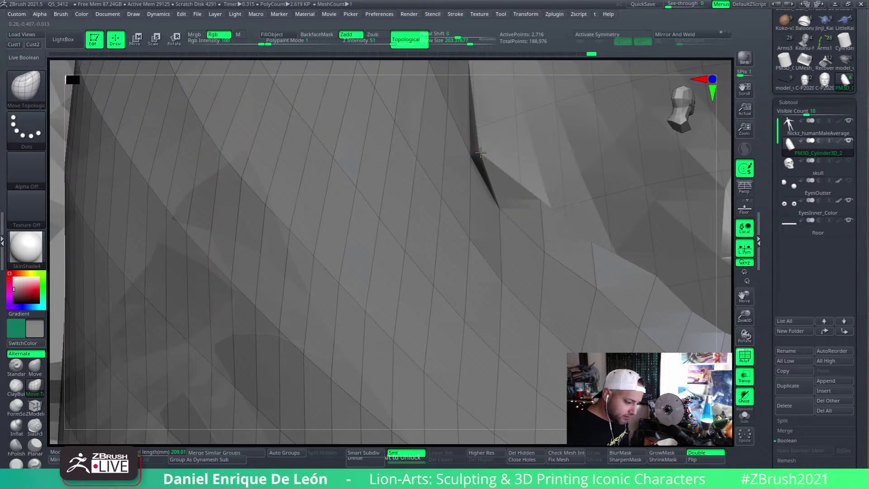
pyautogui.hotkey('ctrl', 'z')
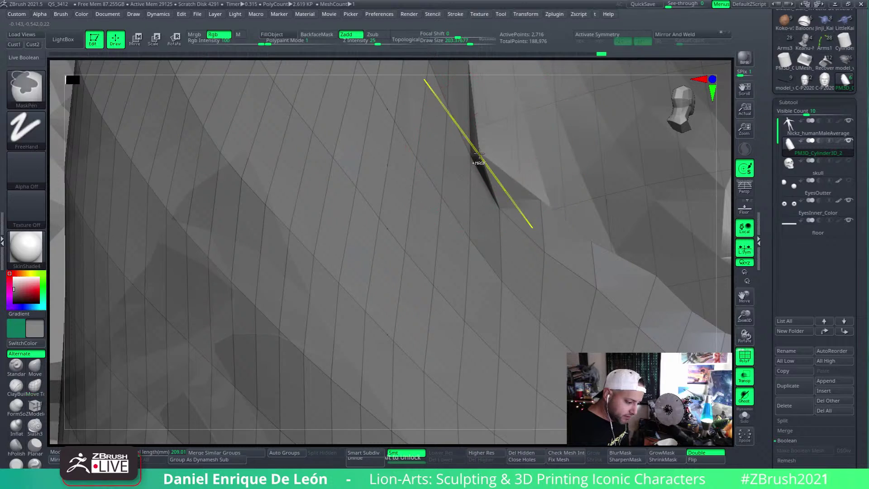
pyautogui.moveTo(481, 153); pyautogui.dragTo(564, 104)
pyautogui.moveTo(505, 153)
pyautogui.mouseDown(button='right')
pyautogui.moveTo(545, 148)
pyautogui.moveTo(442, 238)
pyautogui.moveTo(465, 209)
pyautogui.moveTo(523, 291)
pyautogui.moveTo(536, 287)
pyautogui.moveTo(458, 218)
pyautogui.moveTo(512, 227)
pyautogui.moveTo(545, 260)
pyautogui.mouseUp(button='right')
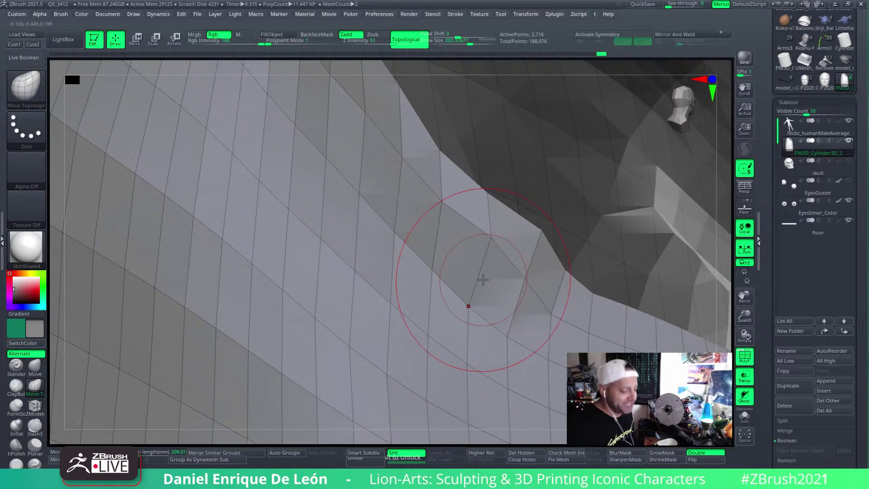
# Smooth the kinked faces beside the right armpit rim and nudge the edge points into an even curve
pyautogui.keyDown('alt'); pyautogui.moveTo(478, 253); pyautogui.dragTo(448, 252, button='right'); pyautogui.keyUp('alt')
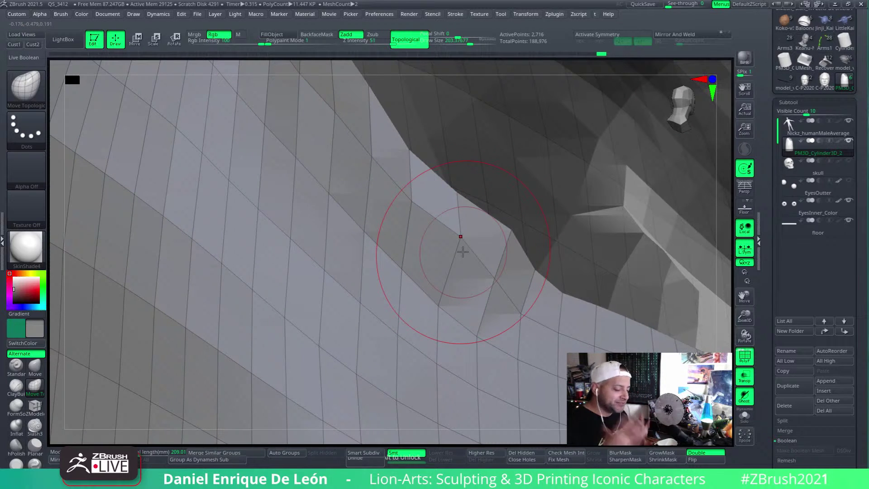
pyautogui.moveTo(463, 252)
pyautogui.keyDown('shift'); pyautogui.mouseDown()
pyautogui.moveTo(459, 262)
pyautogui.moveTo(503, 309)
pyautogui.mouseUp(); pyautogui.keyUp('shift')
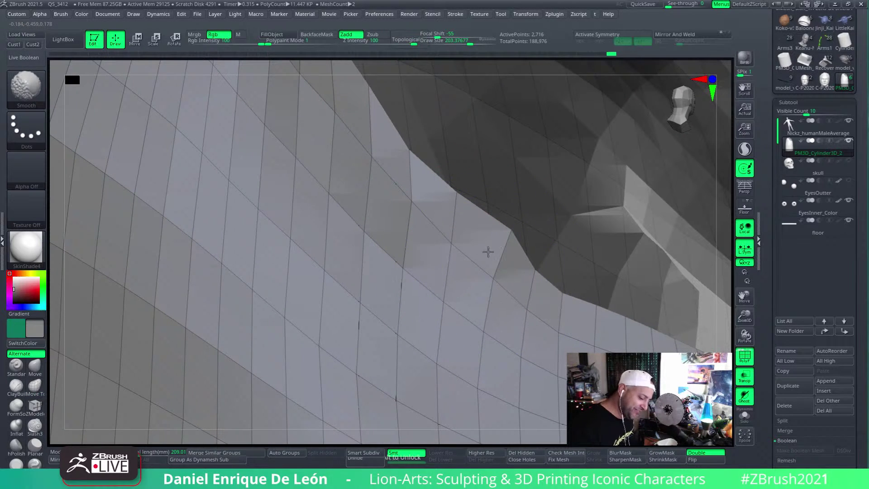
pyautogui.moveTo(495, 249); pyautogui.dragTo(476, 245, button='right')
pyautogui.moveTo(497, 236); pyautogui.dragTo(480, 232)
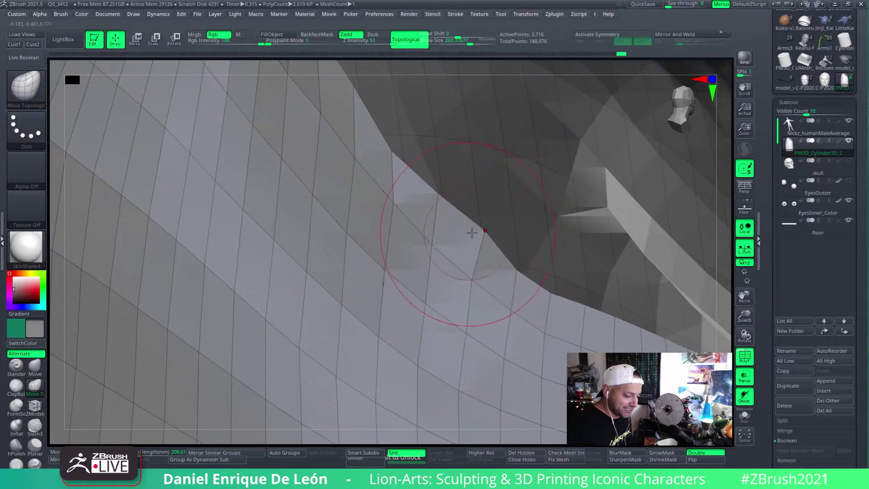
pyautogui.moveTo(471, 233); pyautogui.dragTo(483, 238, button='right')
pyautogui.moveTo(437, 192); pyautogui.dragTo(439, 206)
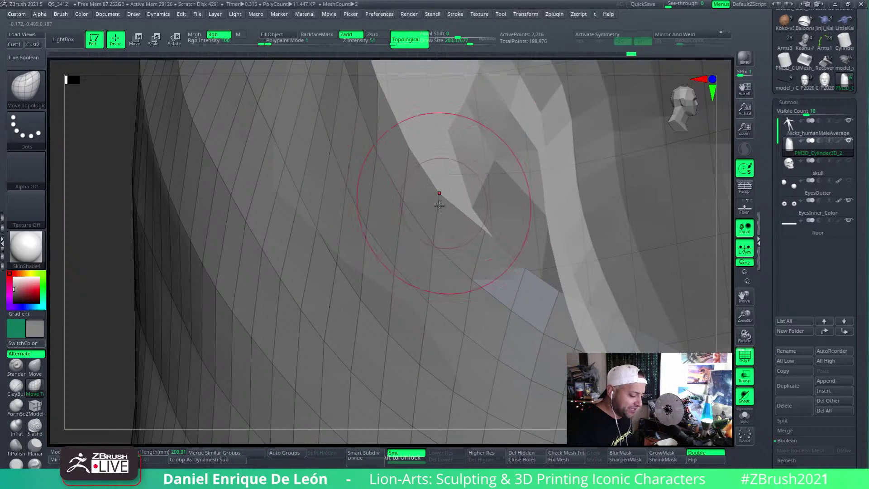
pyautogui.moveTo(485, 178)
pyautogui.mouseDown(button='right')
pyautogui.moveTo(510, 229)
pyautogui.moveTo(492, 226)
pyautogui.moveTo(486, 262)
pyautogui.mouseUp(button='right')
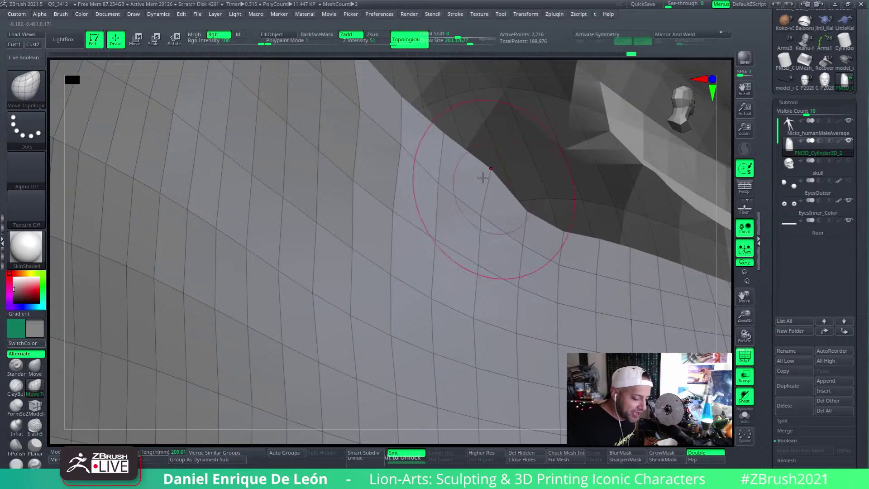
pyautogui.moveTo(437, 187); pyautogui.dragTo(427, 199)
pyautogui.moveTo(458, 290)
pyautogui.mouseDown(button='right')
pyautogui.moveTo(558, 249)
pyautogui.moveTo(534, 282)
pyautogui.moveTo(516, 285)
pyautogui.moveTo(516, 312)
pyautogui.moveTo(475, 321)
pyautogui.moveTo(462, 224)
pyautogui.moveTo(436, 281)
pyautogui.mouseUp(button='right')
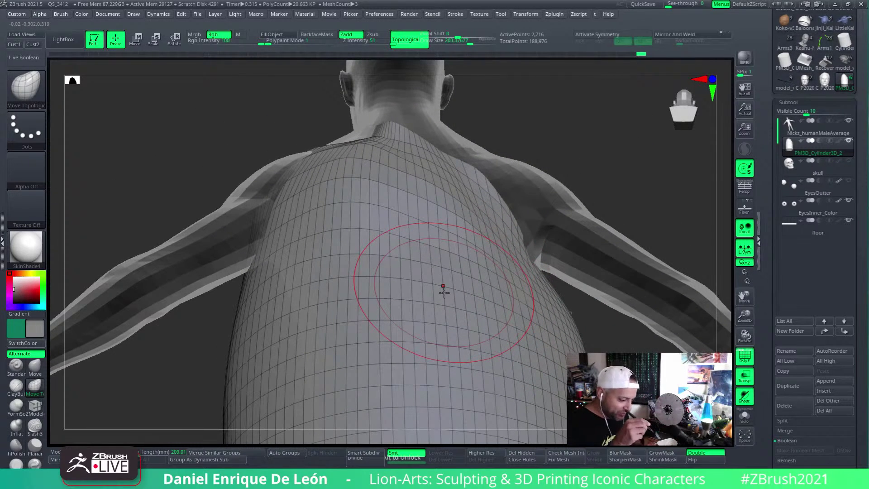
# Even out the wrap's front slope and left shoulder with the Move Topological and Smooth brushes
pyautogui.moveTo(444, 292); pyautogui.dragTo(438, 244, button='right')
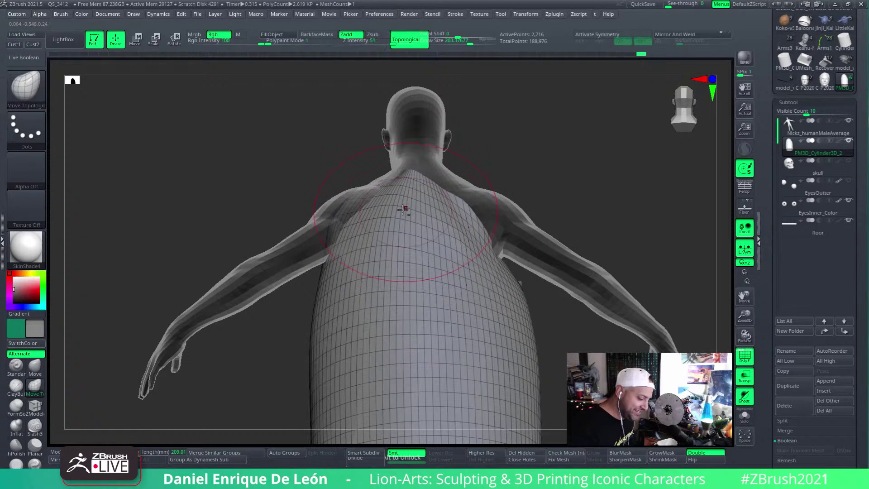
pyautogui.moveTo(403, 208)
pyautogui.mouseDown(button='right')
pyautogui.moveTo(423, 295)
pyautogui.moveTo(442, 268)
pyautogui.moveTo(403, 230)
pyautogui.moveTo(428, 226)
pyautogui.moveTo(435, 235)
pyautogui.moveTo(437, 204)
pyautogui.moveTo(481, 219)
pyautogui.moveTo(469, 276)
pyautogui.moveTo(474, 226)
pyautogui.mouseUp(button='right')
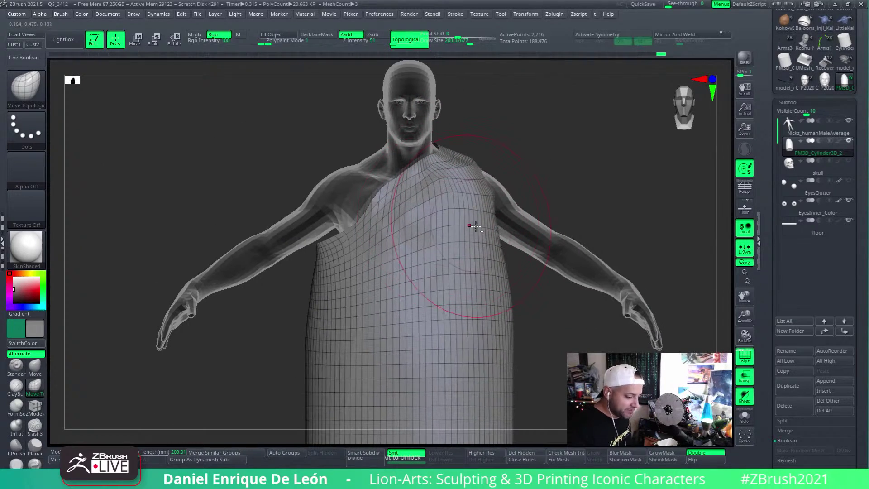
pyautogui.moveTo(481, 281)
pyautogui.mouseDown(button='right')
pyautogui.moveTo(436, 260)
pyautogui.moveTo(495, 233)
pyautogui.moveTo(491, 181)
pyautogui.moveTo(499, 215)
pyautogui.moveTo(545, 230)
pyautogui.moveTo(465, 196)
pyautogui.moveTo(477, 192)
pyautogui.mouseUp(button='right')
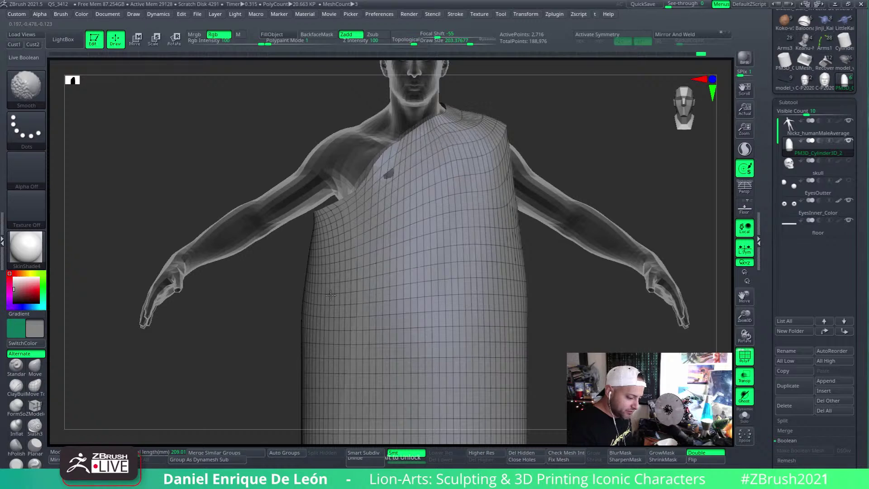
pyautogui.moveTo(330, 294)
pyautogui.keyDown('alt'); pyautogui.mouseDown(button='right')
pyautogui.moveTo(426, 218)
pyautogui.moveTo(420, 169)
pyautogui.moveTo(475, 253)
pyautogui.moveTo(437, 262)
pyautogui.moveTo(457, 269)
pyautogui.mouseUp(button='right'); pyautogui.keyUp('alt')
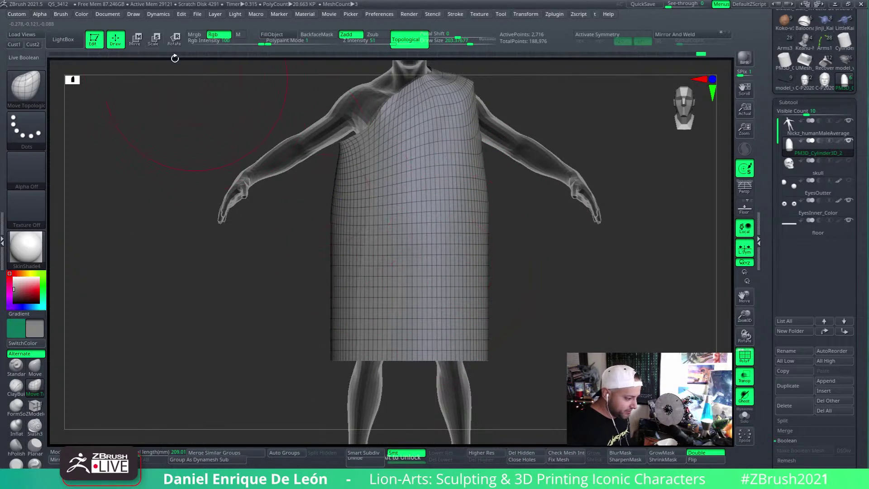
# Mask the wrap's upper half down to the waist and blur the mask's lower edge
pyautogui.keyDown('alt'); pyautogui.moveTo(367, 122); pyautogui.dragTo(358, 161, button='right'); pyautogui.keyUp('alt')
pyautogui.keyDown('alt'); pyautogui.moveTo(314, 121); pyautogui.dragTo(286, 155, button='right'); pyautogui.keyUp('alt')
pyautogui.keyDown('ctrl'); pyautogui.moveTo(277, 80); pyautogui.dragTo(496, 309); pyautogui.keyUp('ctrl')
pyautogui.keyDown('alt'); pyautogui.moveTo(477, 328); pyautogui.dragTo(487, 296, button='right'); pyautogui.keyUp('alt')
pyautogui.keyDown('ctrl'); pyautogui.click(432, 218); pyautogui.keyUp('ctrl')
pyautogui.keyDown('ctrl'); pyautogui.click(433, 218); pyautogui.keyUp('ctrl')
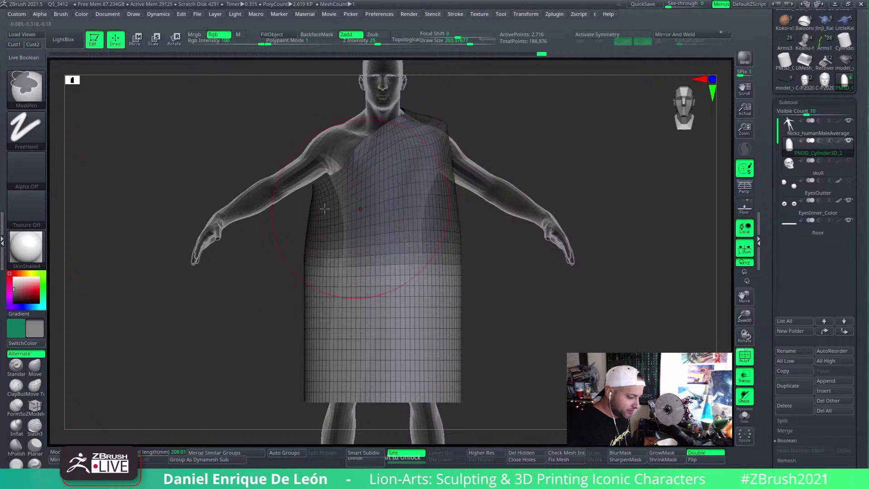
pyautogui.click(136, 40)
pyautogui.keyDown('ctrl'); pyautogui.moveTo(242, 63); pyautogui.dragTo(528, 268); pyautogui.keyUp('ctrl')
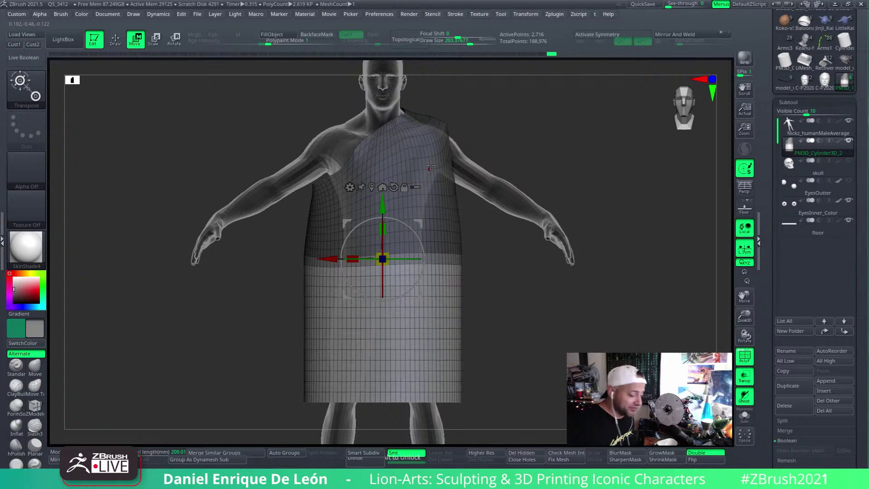
pyautogui.keyDown('ctrl'); pyautogui.click(440, 158); pyautogui.keyUp('ctrl')
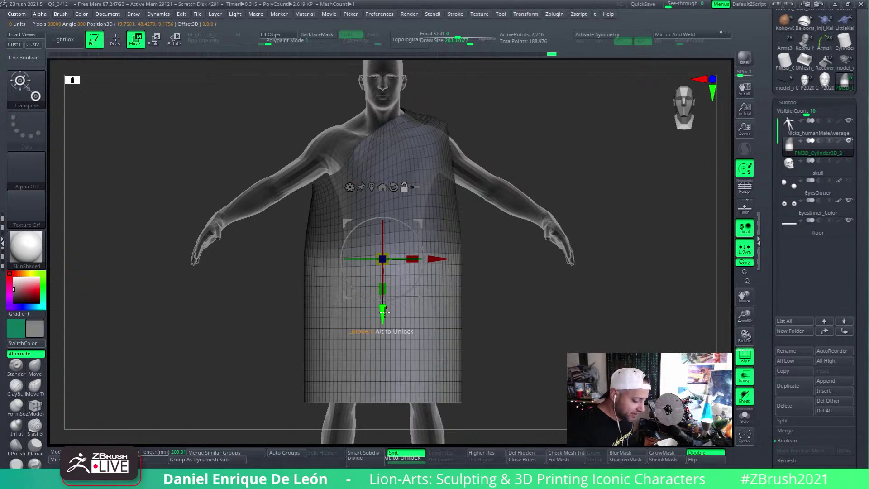
# Move the unmasked lower part downward to lengthen the wrap toward the shins, and return to Draw mode
pyautogui.moveTo(384, 312); pyautogui.dragTo(384, 262)
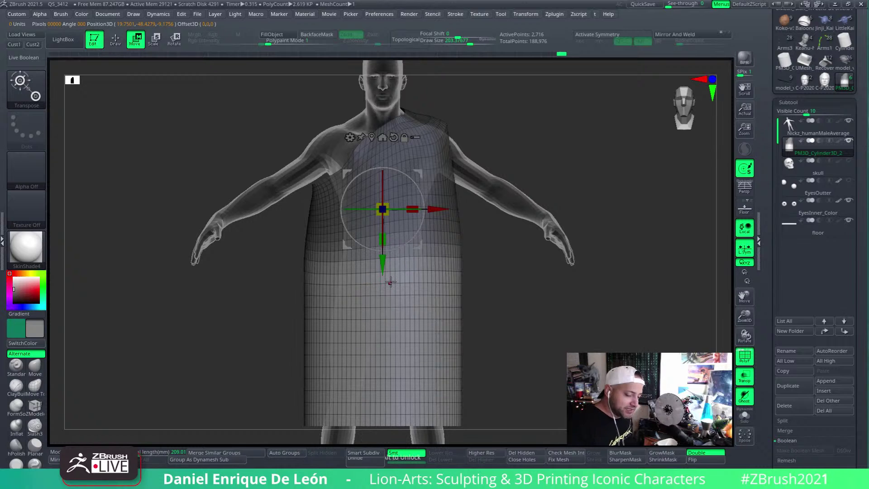
pyautogui.keyDown('alt'); pyautogui.moveTo(477, 301); pyautogui.dragTo(483, 253); pyautogui.keyUp('alt')
pyautogui.moveTo(388, 190); pyautogui.dragTo(388, 210)
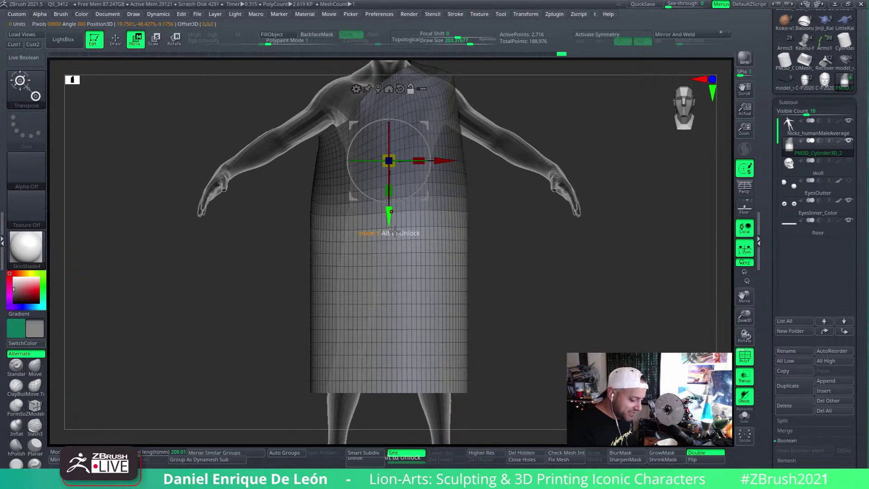
pyautogui.keyDown('alt'); pyautogui.moveTo(480, 301); pyautogui.dragTo(458, 248); pyautogui.keyUp('alt')
pyautogui.moveTo(405, 261)
pyautogui.keyDown('alt'); pyautogui.mouseDown()
pyautogui.moveTo(391, 279)
pyautogui.moveTo(458, 298)
pyautogui.moveTo(461, 324)
pyautogui.moveTo(462, 313)
pyautogui.moveTo(502, 310)
pyautogui.mouseUp(); pyautogui.keyUp('alt')
pyautogui.click(117, 41)
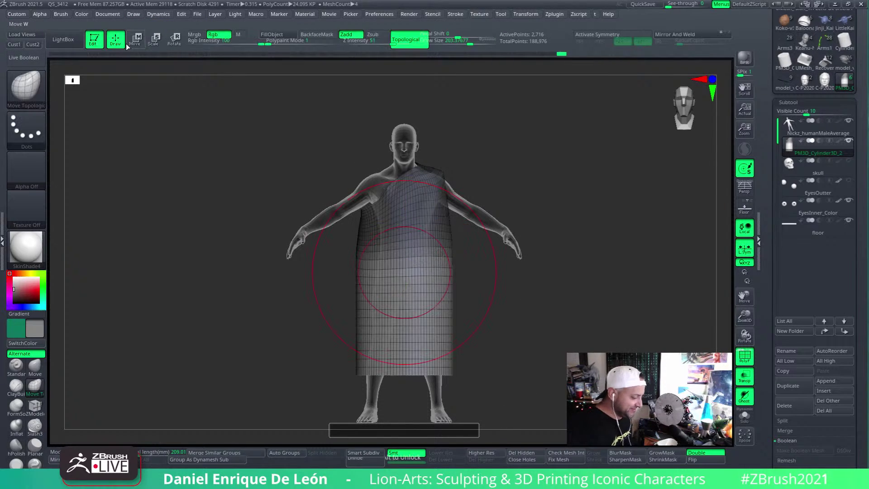
# Activate symmetry on both the X and Z axes and smooth the stretched lower half and sides of the wrap
pyautogui.moveTo(404, 273)
pyautogui.keyDown('alt'); pyautogui.mouseDown(button='right')
pyautogui.moveTo(439, 292)
pyautogui.moveTo(450, 277)
pyautogui.mouseUp(button='right'); pyautogui.keyUp('alt')
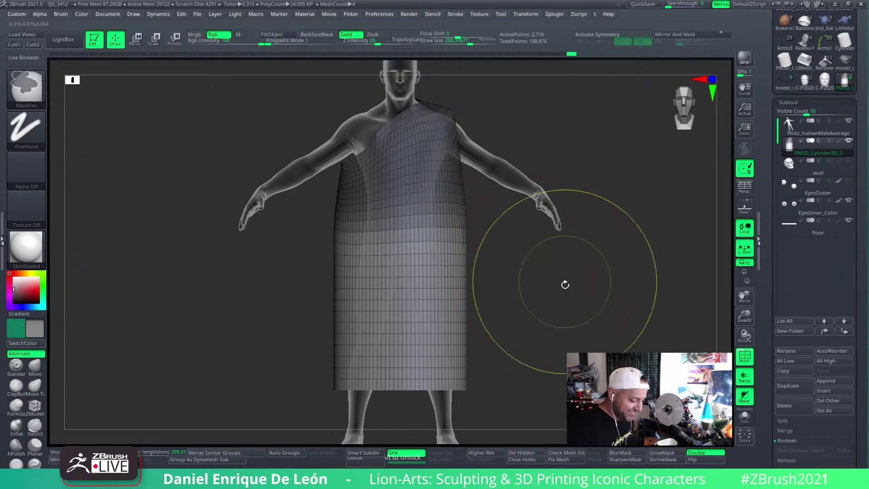
pyautogui.moveTo(564, 284)
pyautogui.mouseDown()
pyautogui.moveTo(477, 279)
pyautogui.moveTo(493, 301)
pyautogui.mouseUp()
pyautogui.click(599, 36)
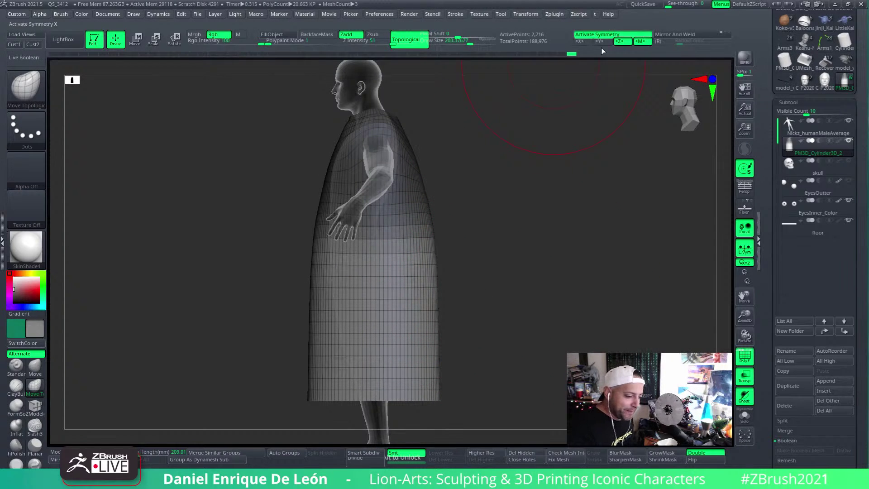
pyautogui.moveTo(453, 203); pyautogui.dragTo(488, 187)
pyautogui.click(582, 41)
pyautogui.keyDown('shift'); pyautogui.moveTo(541, 129); pyautogui.dragTo(535, 137); pyautogui.keyUp('shift')
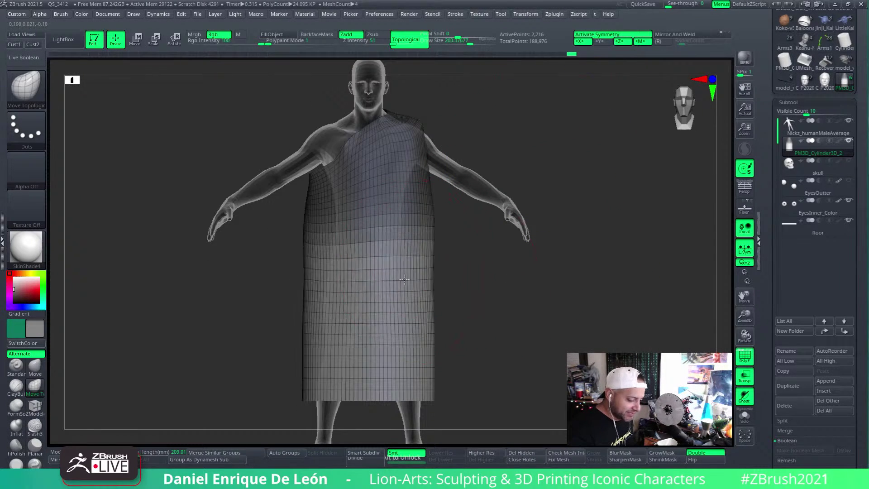
pyautogui.press('shift')
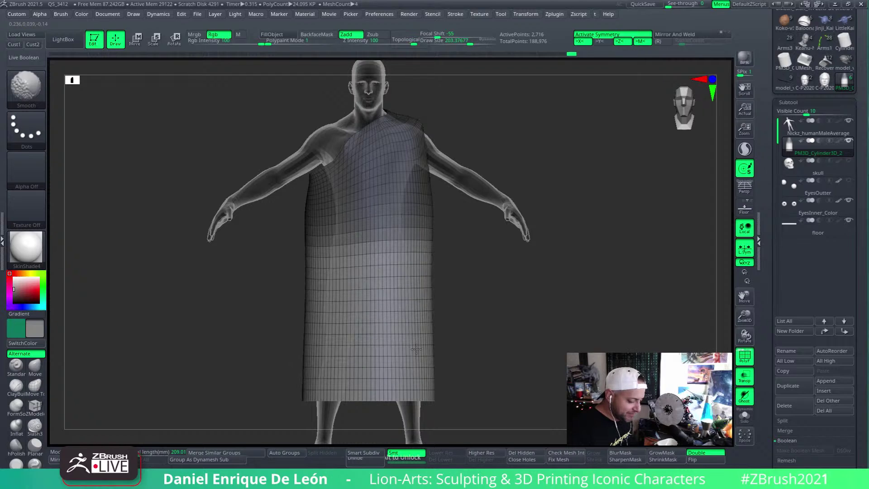
pyautogui.keyDown('shift'); pyautogui.moveTo(416, 349); pyautogui.dragTo(387, 276); pyautogui.keyUp('shift')
pyautogui.moveTo(465, 261)
pyautogui.mouseDown()
pyautogui.moveTo(479, 266)
pyautogui.moveTo(428, 274)
pyautogui.moveTo(454, 229)
pyautogui.moveTo(482, 231)
pyautogui.moveTo(461, 240)
pyautogui.mouseUp()
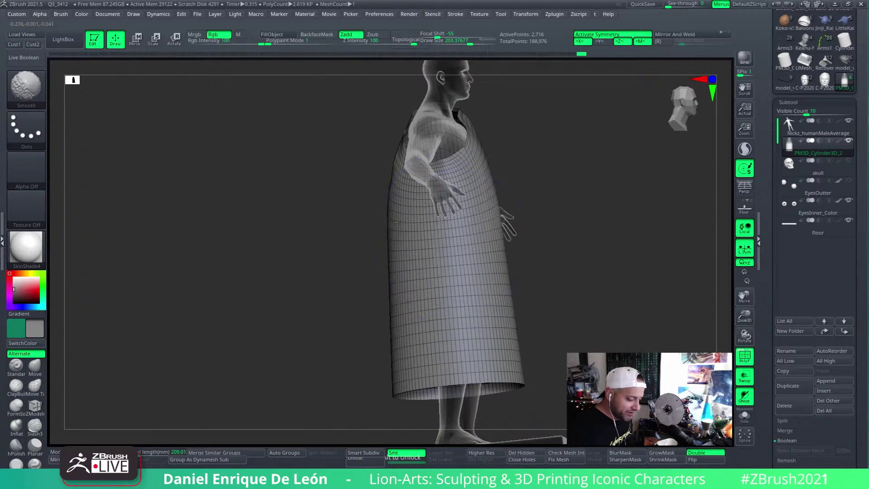
pyautogui.moveTo(400, 222)
pyautogui.mouseDown()
pyautogui.moveTo(407, 226)
pyautogui.moveTo(385, 233)
pyautogui.moveTo(419, 245)
pyautogui.moveTo(373, 276)
pyautogui.moveTo(379, 247)
pyautogui.moveTo(367, 222)
pyautogui.moveTo(442, 233)
pyautogui.moveTo(374, 247)
pyautogui.moveTo(442, 257)
pyautogui.moveTo(442, 278)
pyautogui.mouseUp()
pyautogui.moveTo(398, 248); pyautogui.dragTo(455, 282)
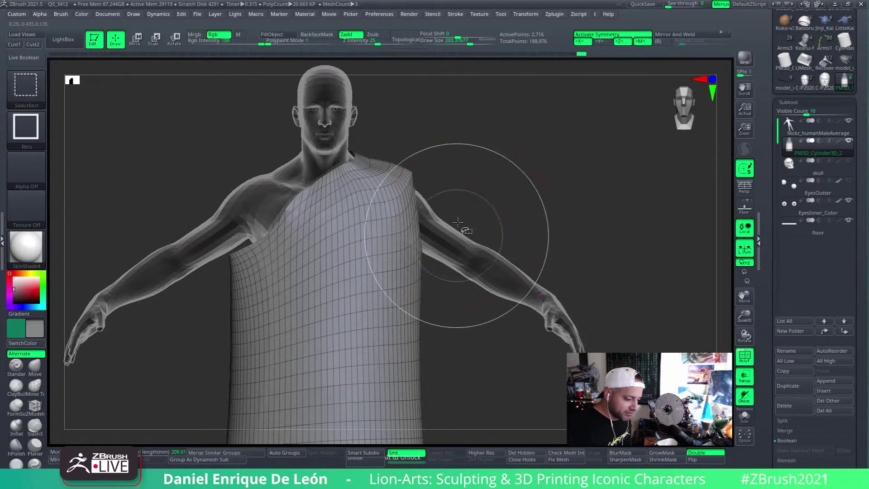
# Isolate the wrap's polygons covering the figure's left upper arm, where the arm opening belongs
pyautogui.keyDown('ctrl'); pyautogui.keyDown('shift'); pyautogui.moveTo(461, 204); pyautogui.dragTo(573, 73); pyautogui.keyUp('shift'); pyautogui.keyUp('ctrl')
pyautogui.click(589, 54)
pyautogui.moveTo(566, 113); pyautogui.dragTo(530, 176)
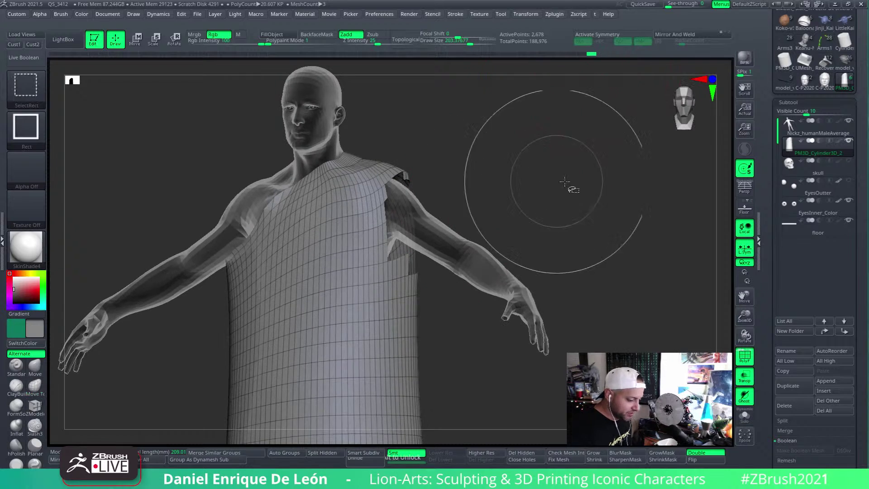
pyautogui.keyDown('ctrl'); pyautogui.keyDown('shift'); pyautogui.click(271, 253); pyautogui.keyUp('shift'); pyautogui.keyUp('ctrl')
pyautogui.keyDown('alt'); pyautogui.moveTo(217, 316); pyautogui.dragTo(342, 149); pyautogui.keyUp('alt')
pyautogui.moveTo(446, 204); pyautogui.dragTo(430, 181)
pyautogui.keyDown('ctrl'); pyautogui.keyDown('shift'); pyautogui.moveTo(194, 381); pyautogui.dragTo(305, 120); pyautogui.keyUp('shift'); pyautogui.keyUp('ctrl')
pyautogui.keyDown('alt'); pyautogui.moveTo(375, 148); pyautogui.dragTo(385, 159); pyautogui.keyUp('alt')
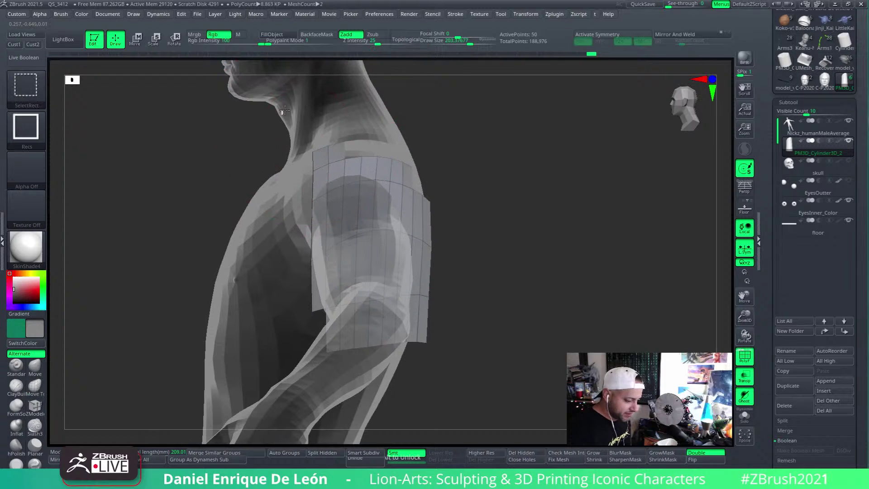
# Trim the isolated patch's uneven top edge and try hiding its lower rear polygons
pyautogui.keyDown('ctrl'); pyautogui.keyDown('shift'); pyautogui.moveTo(282, 115); pyautogui.dragTo(423, 144); pyautogui.keyUp('shift'); pyautogui.keyUp('ctrl')
pyautogui.moveTo(469, 199); pyautogui.dragTo(463, 262)
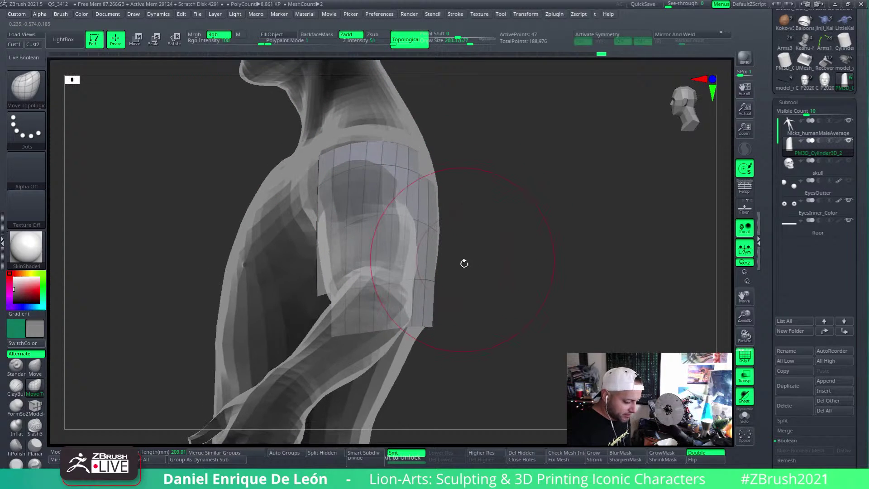
pyautogui.keyDown('ctrl'); pyautogui.keyDown('shift'); pyautogui.moveTo(417, 320); pyautogui.dragTo(458, 304); pyautogui.keyUp('shift'); pyautogui.keyUp('ctrl')
pyautogui.keyDown('ctrl'); pyautogui.keyDown('shift'); pyautogui.click(560, 256); pyautogui.keyUp('shift'); pyautogui.keyUp('ctrl')
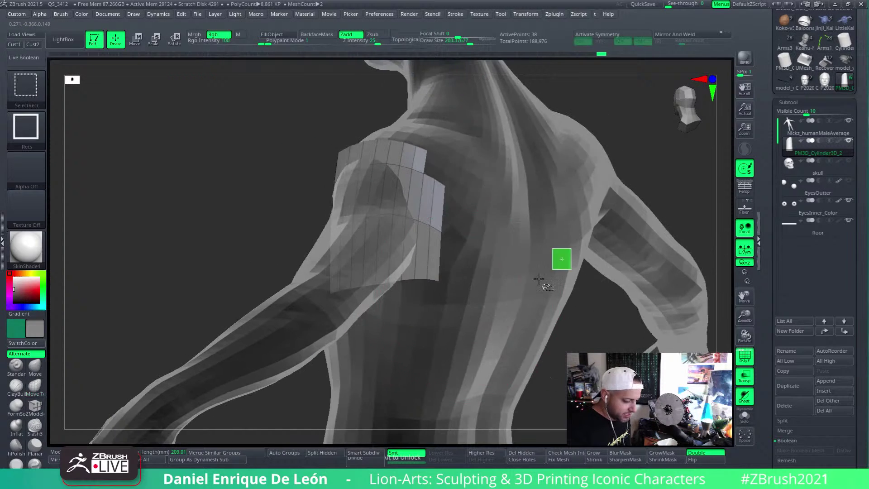
pyautogui.keyDown('ctrl'); pyautogui.keyDown('shift'); pyautogui.click(410, 288); pyautogui.keyUp('shift'); pyautogui.keyUp('ctrl')
pyautogui.moveTo(493, 276); pyautogui.dragTo(463, 338)
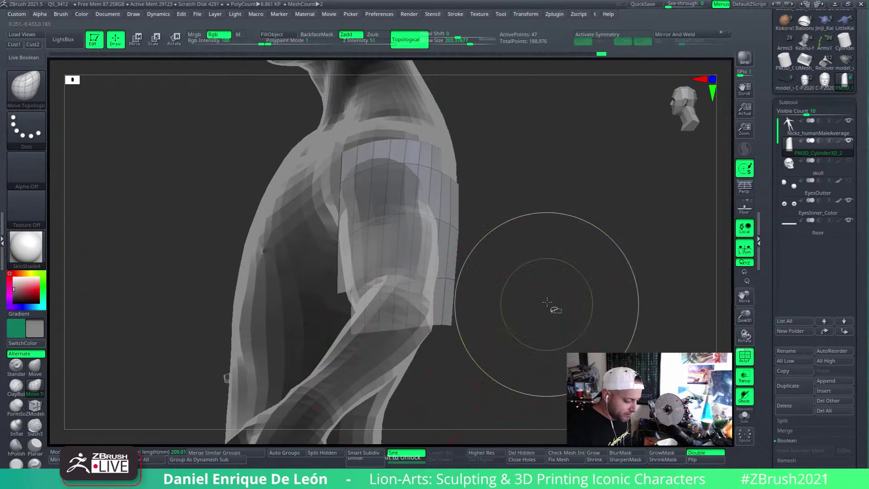
# Grow the visible arm patch and invert visibility to show the wrap with the arm opening
pyautogui.keyDown('ctrl'); pyautogui.keyDown('shift'); pyautogui.click(553, 300); pyautogui.keyUp('shift'); pyautogui.keyUp('ctrl')
pyautogui.keyDown('ctrl'); pyautogui.keyDown('shift'); pyautogui.click(512, 266); pyautogui.keyUp('shift'); pyautogui.keyUp('ctrl')
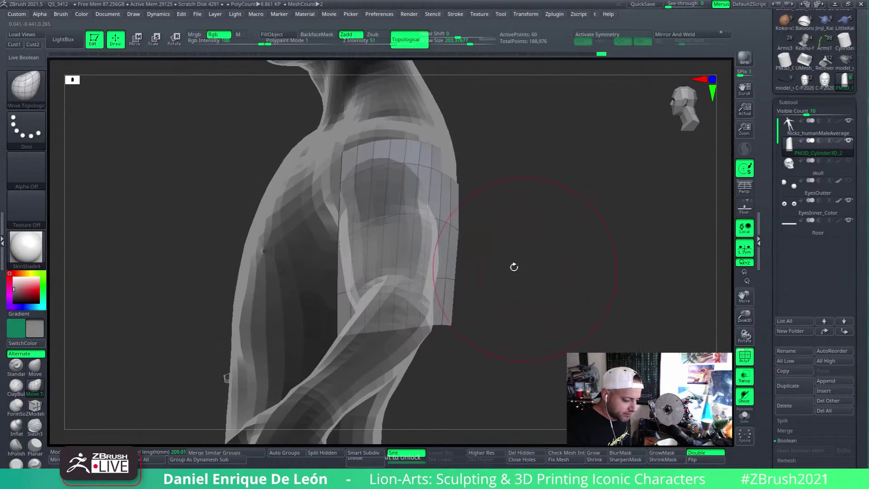
pyautogui.moveTo(512, 265); pyautogui.dragTo(466, 231)
pyautogui.keyDown('ctrl'); pyautogui.keyDown('shift'); pyautogui.click(481, 209); pyautogui.keyUp('shift'); pyautogui.keyUp('ctrl')
pyautogui.keyDown('ctrl'); pyautogui.keyDown('shift'); pyautogui.click(446, 191); pyautogui.keyUp('shift'); pyautogui.keyUp('ctrl')
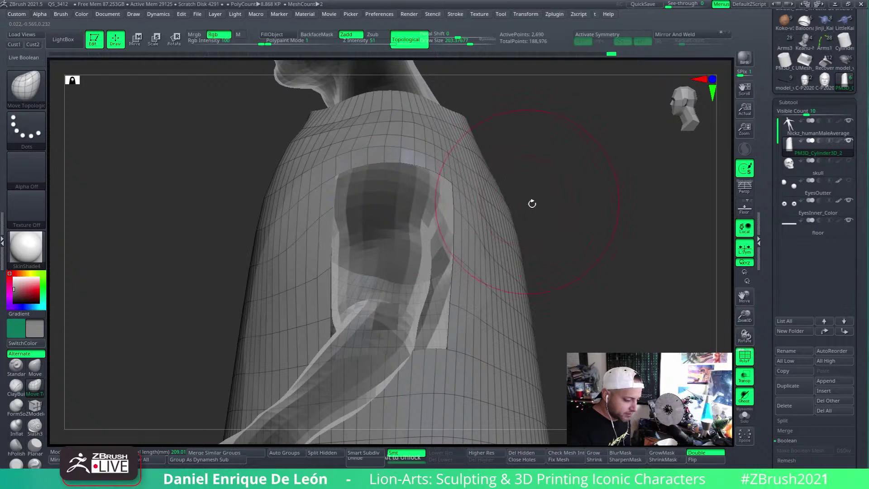
# Put the wrap in a single polygroup, isolate the patch over the left arm, and hide its rear columns
pyautogui.moveTo(532, 202)
pyautogui.mouseDown()
pyautogui.moveTo(545, 192)
pyautogui.moveTo(560, 254)
pyautogui.moveTo(680, 292)
pyautogui.moveTo(185, 308)
pyautogui.mouseUp()
pyautogui.click(745, 356)
pyautogui.keyDown('ctrl'); pyautogui.keyDown('alt'); pyautogui.keyDown('shift'); pyautogui.click(185, 308); pyautogui.keyUp('shift'); pyautogui.keyUp('alt'); pyautogui.keyUp('ctrl')
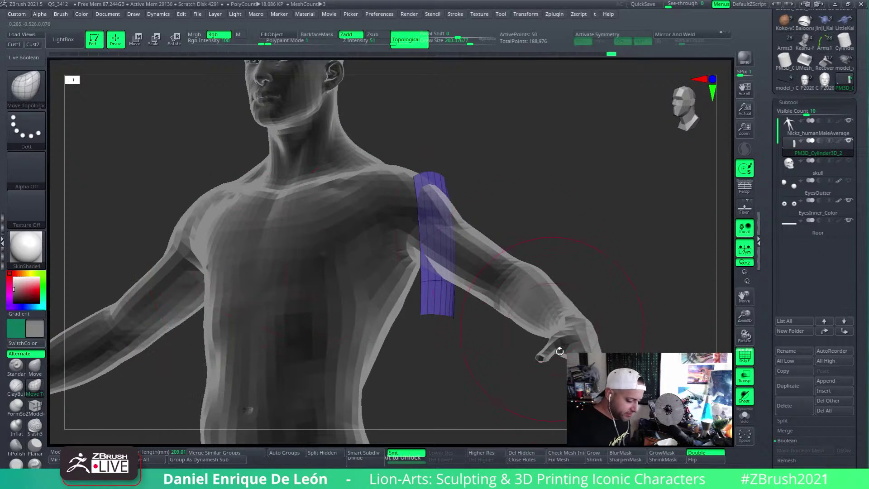
pyautogui.moveTo(560, 351)
pyautogui.mouseDown()
pyautogui.moveTo(586, 272)
pyautogui.moveTo(558, 232)
pyautogui.moveTo(585, 254)
pyautogui.moveTo(640, 235)
pyautogui.moveTo(501, 194)
pyautogui.moveTo(477, 262)
pyautogui.mouseUp()
pyautogui.press('f')
pyautogui.moveTo(462, 308)
pyautogui.mouseDown()
pyautogui.moveTo(529, 272)
pyautogui.moveTo(574, 258)
pyautogui.moveTo(575, 265)
pyautogui.mouseUp()
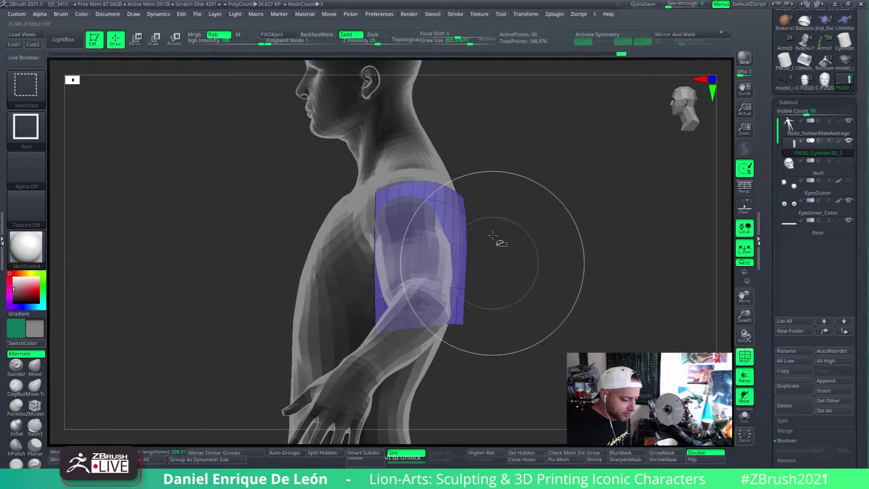
pyautogui.moveTo(492, 153)
pyautogui.keyDown('ctrl'); pyautogui.keyDown('alt'); pyautogui.keyDown('shift'); pyautogui.mouseDown()
pyautogui.moveTo(459, 328)
pyautogui.moveTo(480, 296)
pyautogui.moveTo(549, 287)
pyautogui.moveTo(547, 306)
pyautogui.mouseUp(); pyautogui.keyUp('shift'); pyautogui.keyUp('alt'); pyautogui.keyUp('ctrl')
# Return to the Move Topological brush, invert visibility to hide only the arm patch, and delete the hidden polygons
pyautogui.press('b')
pyautogui.press('m')
pyautogui.press('t')
pyautogui.keyDown('ctrl'); pyautogui.keyDown('shift'); pyautogui.click(544, 290); pyautogui.keyUp('shift'); pyautogui.keyUp('ctrl')
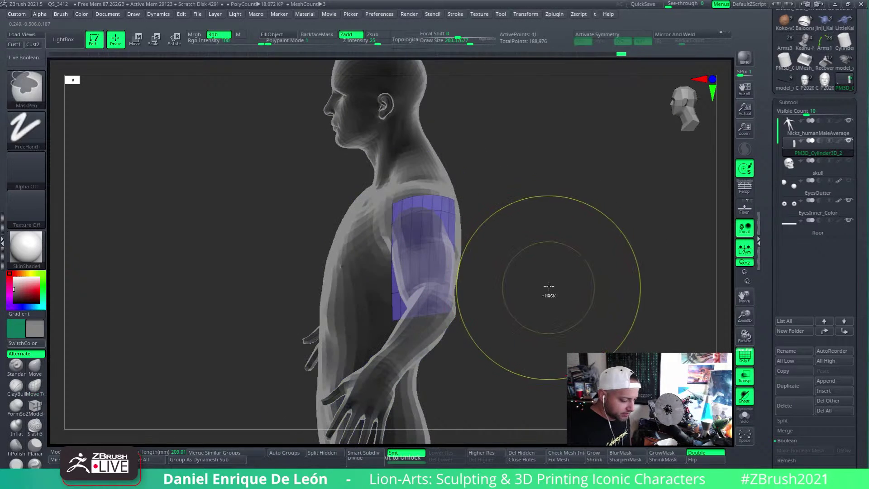
pyautogui.keyDown('ctrl'); pyautogui.keyDown('shift'); pyautogui.click(552, 342); pyautogui.keyUp('shift'); pyautogui.keyUp('ctrl')
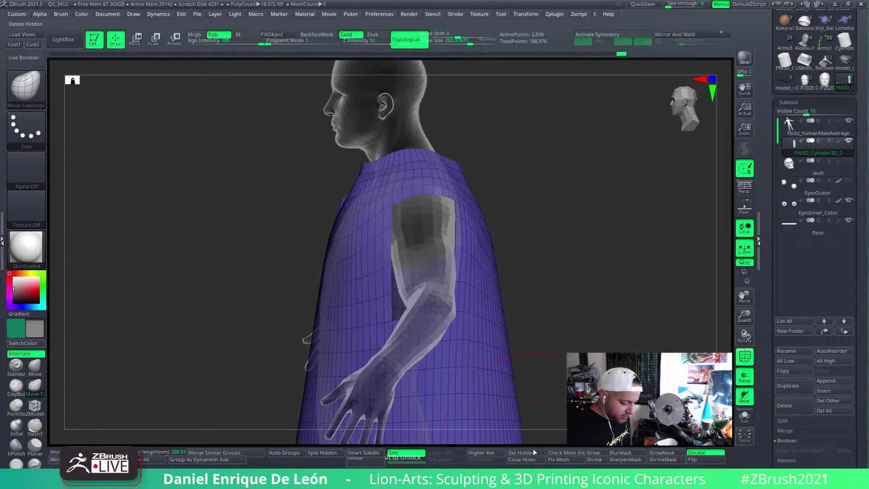
pyautogui.moveTo(547, 337)
pyautogui.mouseDown()
pyautogui.moveTo(541, 276)
pyautogui.moveTo(475, 261)
pyautogui.moveTo(518, 269)
pyautogui.moveTo(533, 246)
pyautogui.moveTo(514, 246)
pyautogui.moveTo(536, 272)
pyautogui.moveTo(454, 232)
pyautogui.mouseUp()
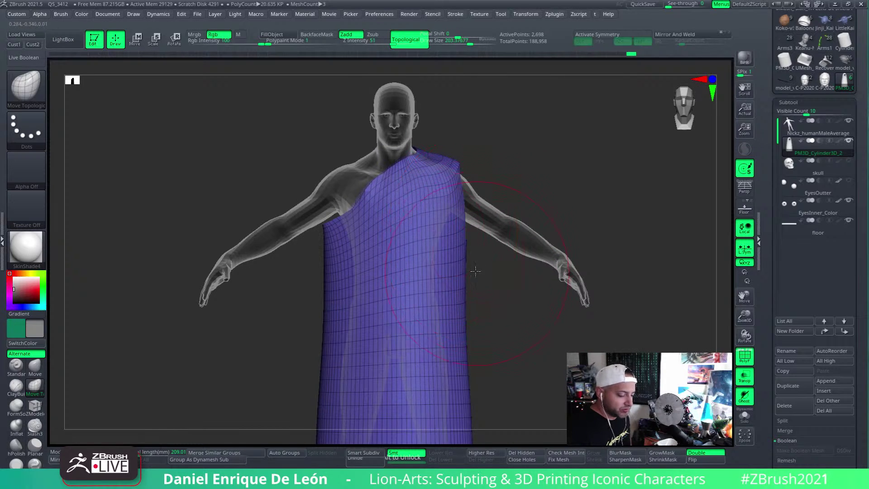
# Reduce the brush's Draw Size to about 73 and smooth the wrap's front diagonal neckline
pyautogui.moveTo(474, 271); pyautogui.dragTo(454, 272)
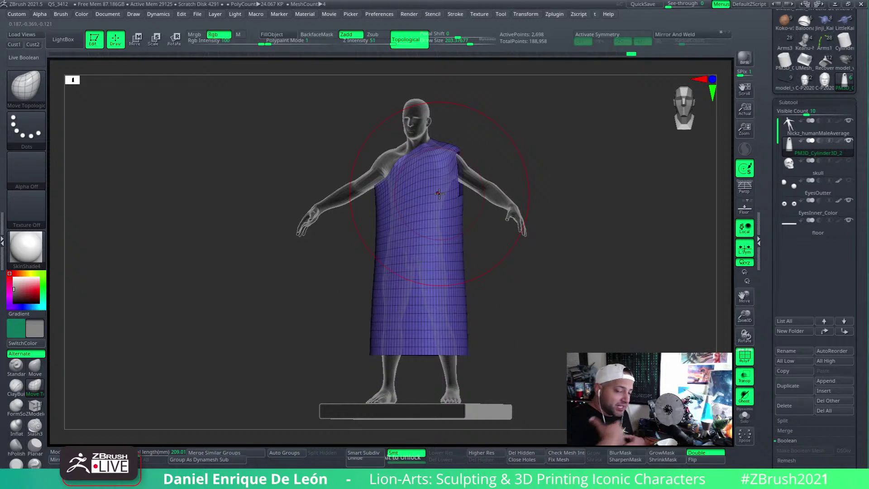
pyautogui.moveTo(439, 193)
pyautogui.mouseDown()
pyautogui.moveTo(427, 192)
pyautogui.moveTo(446, 193)
pyautogui.mouseUp()
pyautogui.scroll(5, 497, 284)
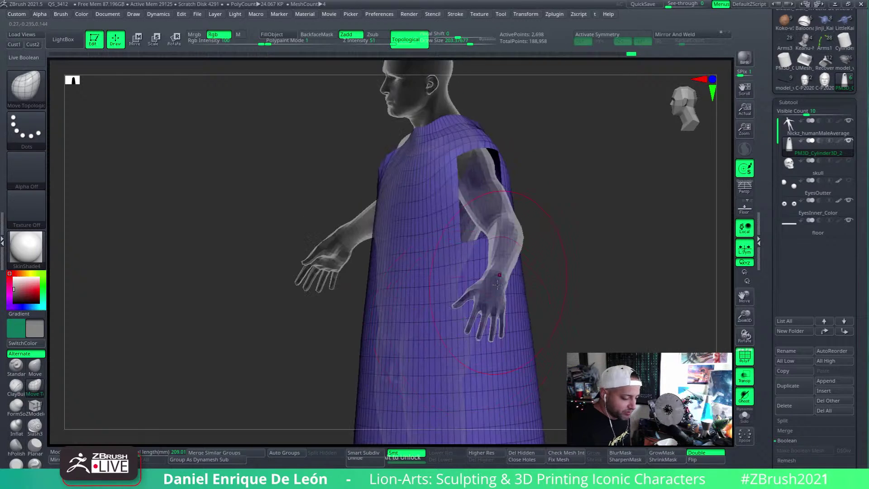
pyautogui.scroll(-5, 497, 284)
pyautogui.moveTo(497, 284); pyautogui.dragTo(455, 215)
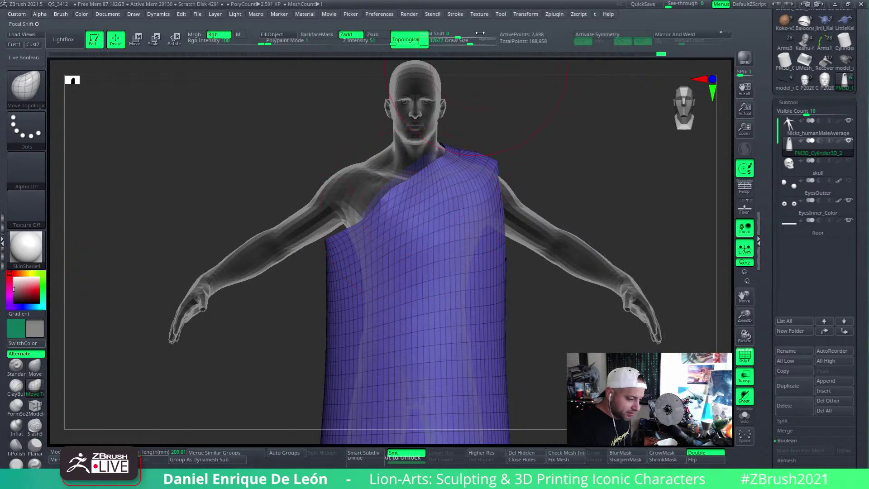
pyautogui.moveTo(470, 41); pyautogui.dragTo(459, 41)
pyautogui.click(220, 35)
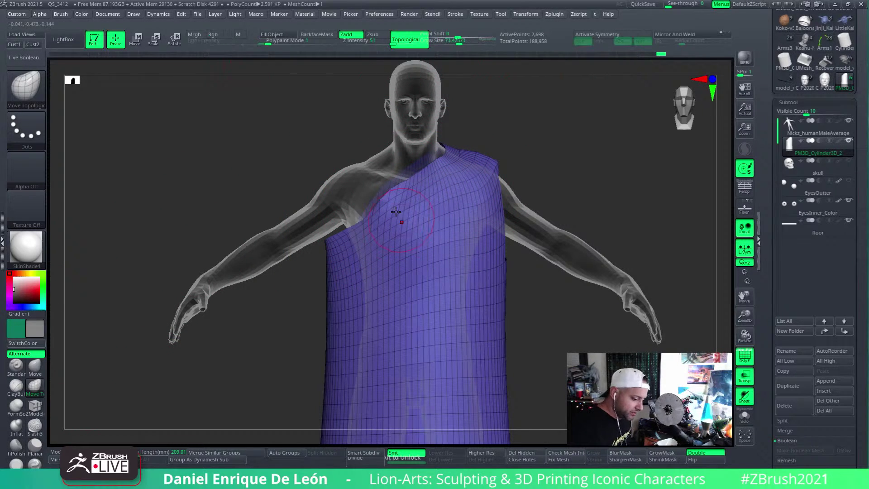
pyautogui.press('shift')
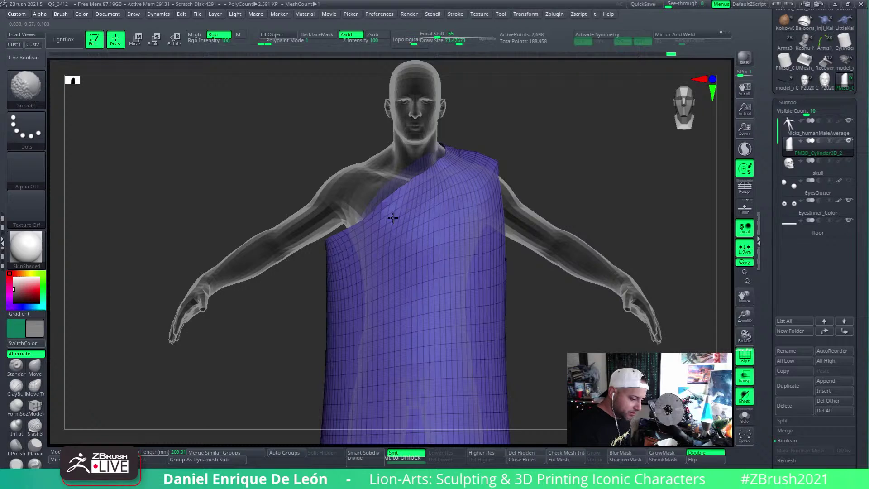
pyautogui.moveTo(393, 218); pyautogui.dragTo(450, 168, button='right')
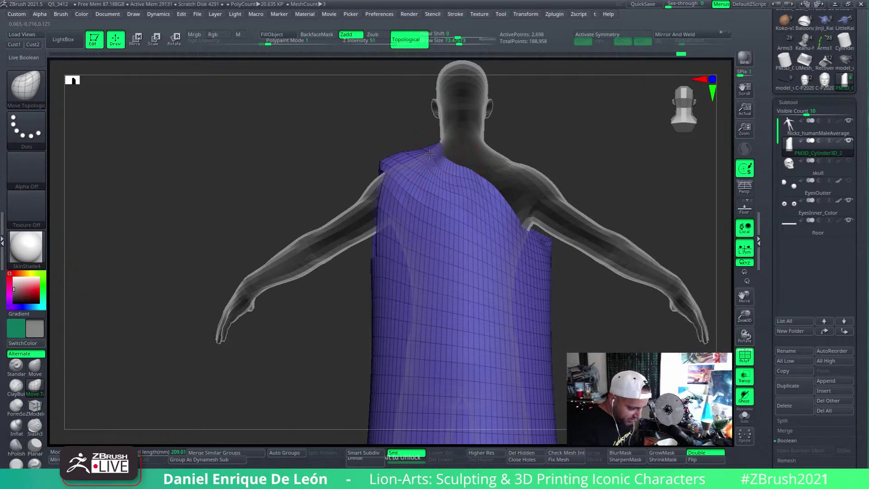
# Straighten the wrap's diagonal back neckline with Move Topological and smooth the polygons below it
pyautogui.moveTo(477, 170)
pyautogui.mouseDown()
pyautogui.moveTo(469, 190)
pyautogui.moveTo(501, 229)
pyautogui.mouseUp()
pyautogui.press('shift')
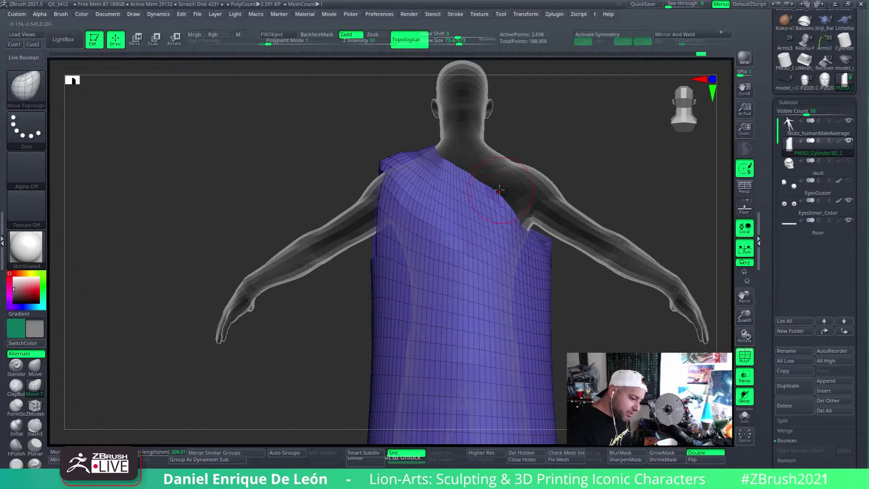
pyautogui.moveTo(460, 174); pyautogui.dragTo(462, 246)
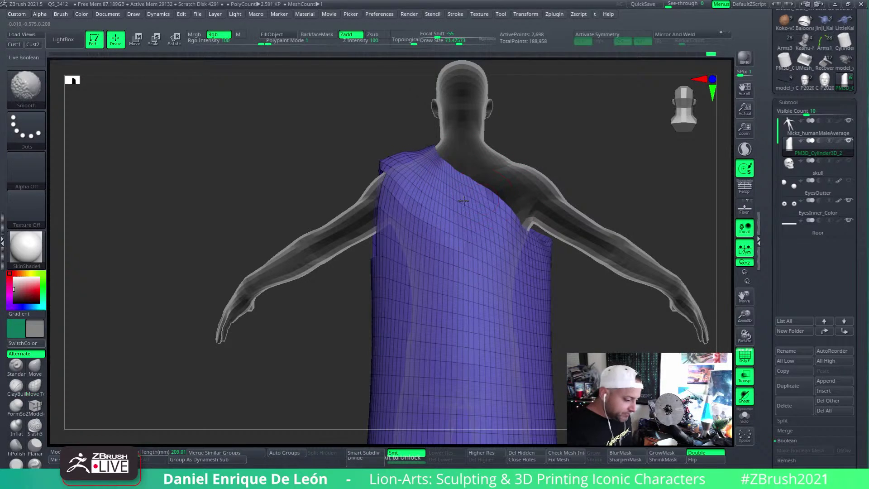
pyautogui.moveTo(499, 225); pyautogui.dragTo(480, 259, button='right')
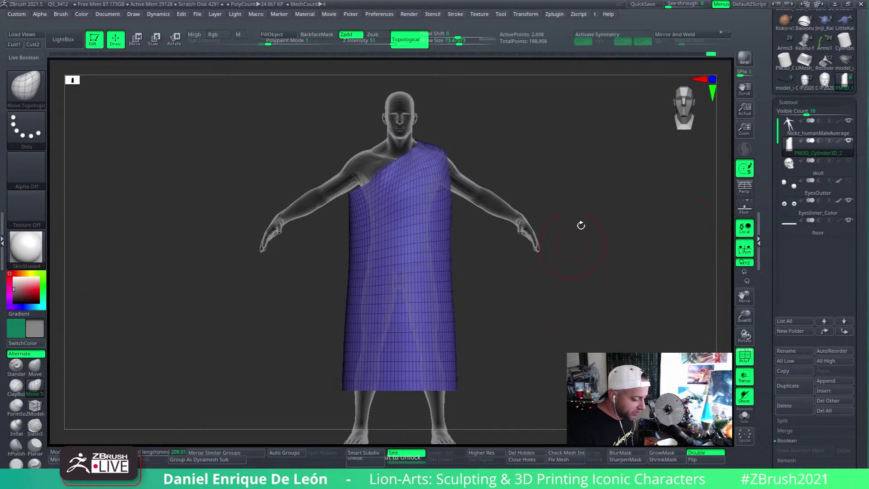
# Save the tool as Tunic_test in the Cupid-Psyche_2020 folder
pyautogui.moveTo(581, 225); pyautogui.dragTo(539, 213, button='right')
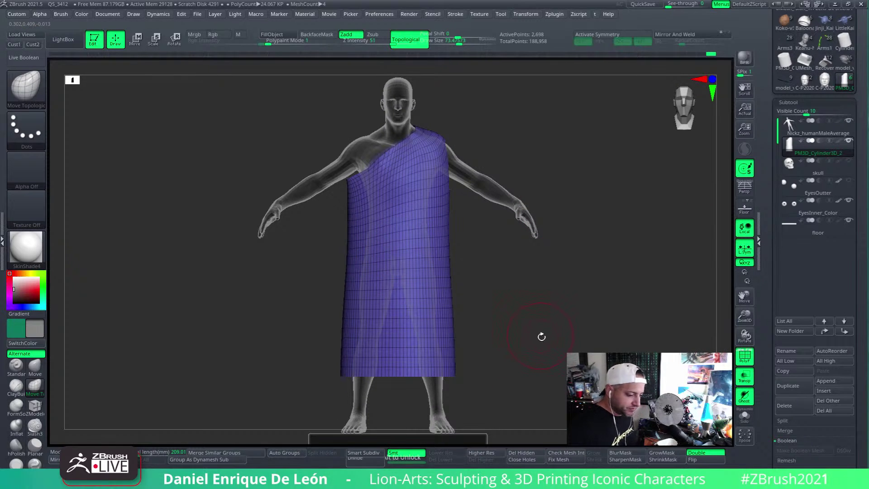
pyautogui.scroll(5, 827, 31)
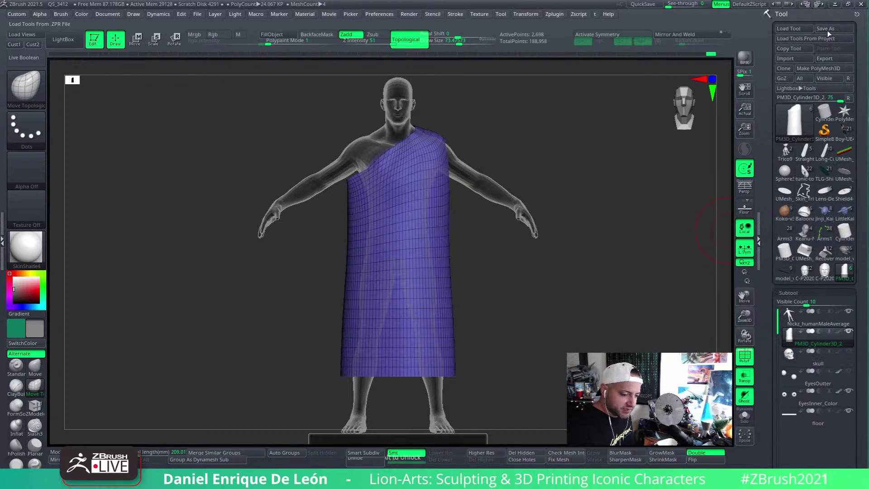
pyautogui.click(831, 29)
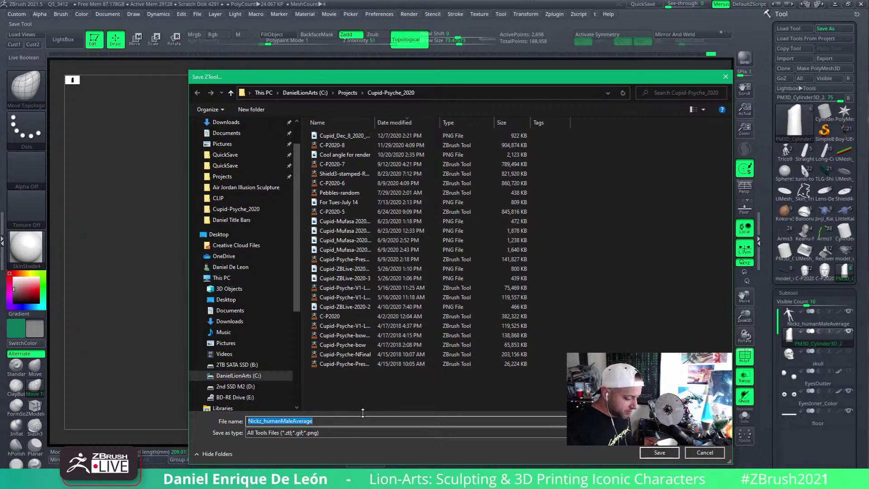
pyautogui.write('Tunic_test')
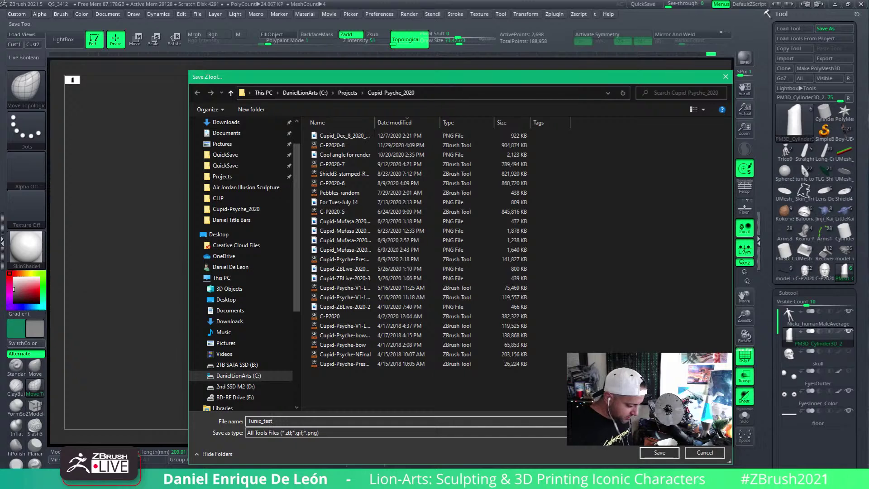
pyautogui.click(669, 450)
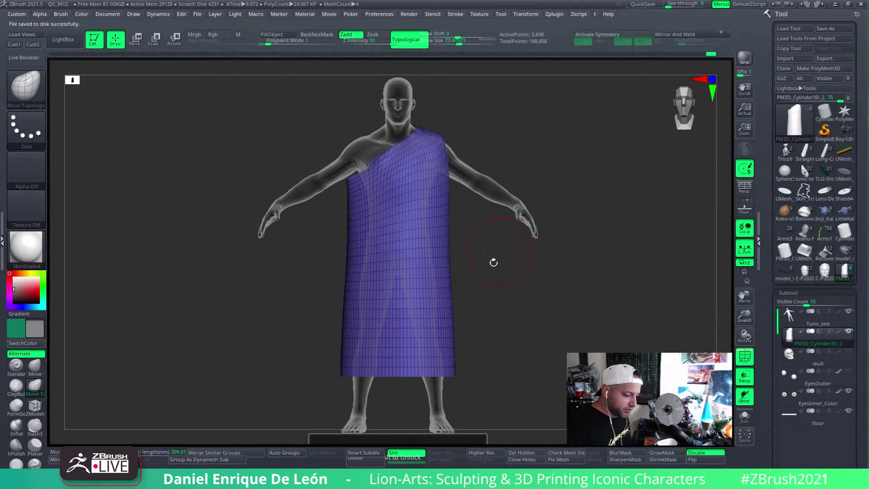
# Set the Move Topological brush's Draw Size to about 77 and frame the full wrap from the front
pyautogui.moveTo(434, 211); pyautogui.dragTo(517, 242, button='right')
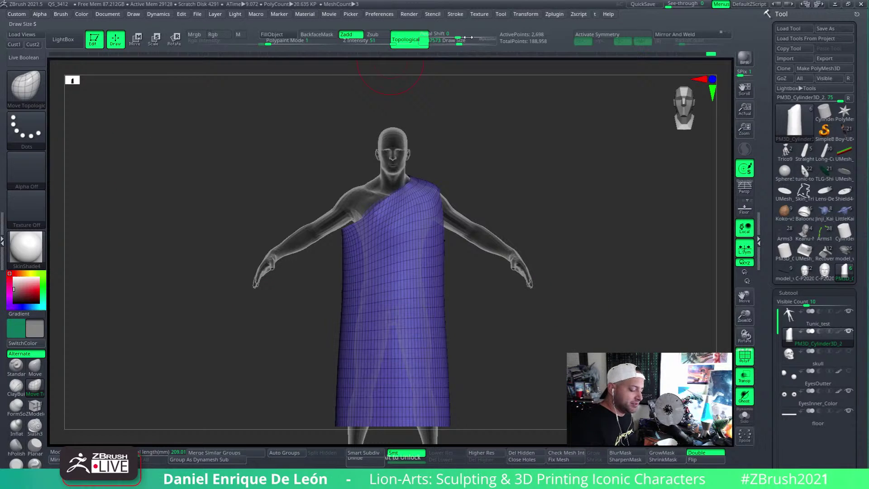
pyautogui.moveTo(417, 244)
pyautogui.mouseDown()
pyautogui.moveTo(428, 232)
pyautogui.moveTo(413, 251)
pyautogui.moveTo(444, 267)
pyautogui.moveTo(443, 242)
pyautogui.mouseUp()
pyautogui.moveTo(448, 42); pyautogui.dragTo(443, 42)
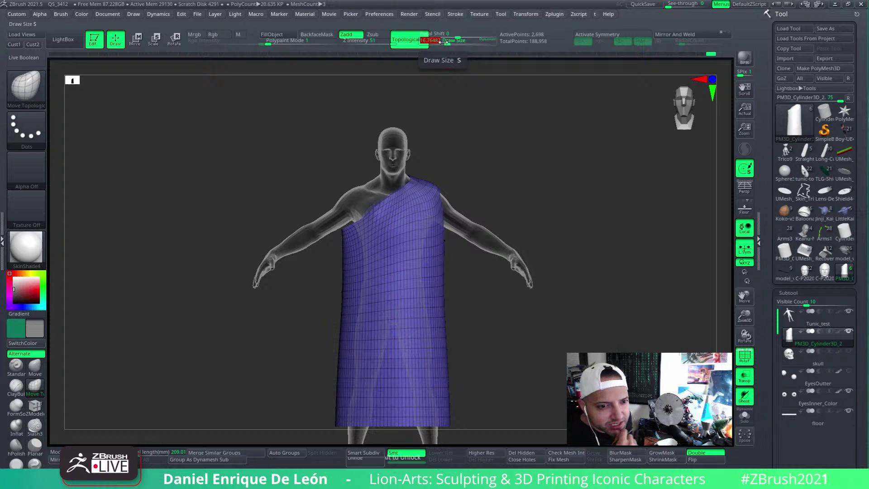
pyautogui.moveTo(438, 135); pyautogui.dragTo(442, 289)
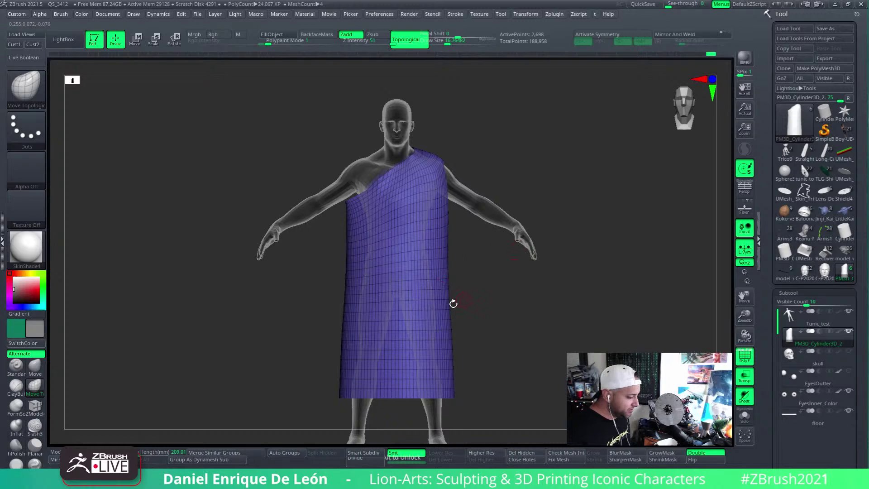
pyautogui.moveTo(448, 43)
pyautogui.mouseDown()
pyautogui.moveTo(468, 80)
pyautogui.moveTo(459, 73)
pyautogui.mouseUp()
pyautogui.moveTo(491, 284); pyautogui.dragTo(651, 300)
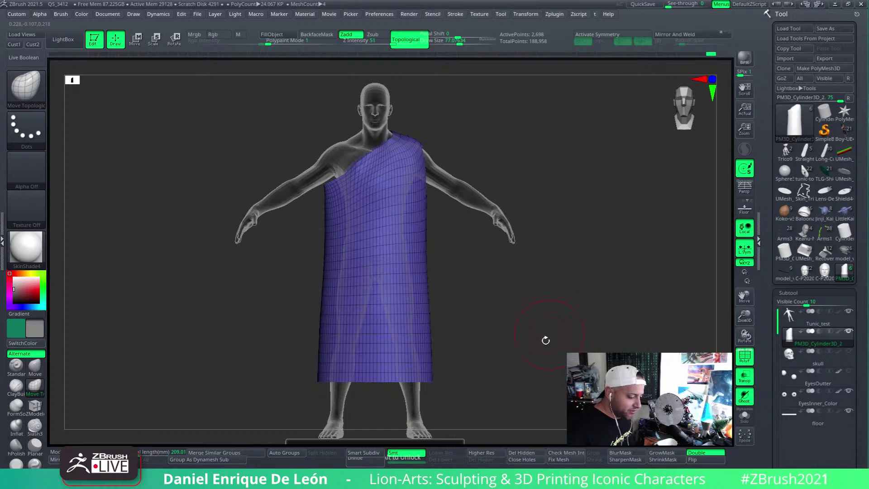
# Dock the Dynamics settings beside the canvas and frame the wrap for simulation
pyautogui.click(162, 16)
pyautogui.moveTo(152, 24); pyautogui.dragTo(3, 64)
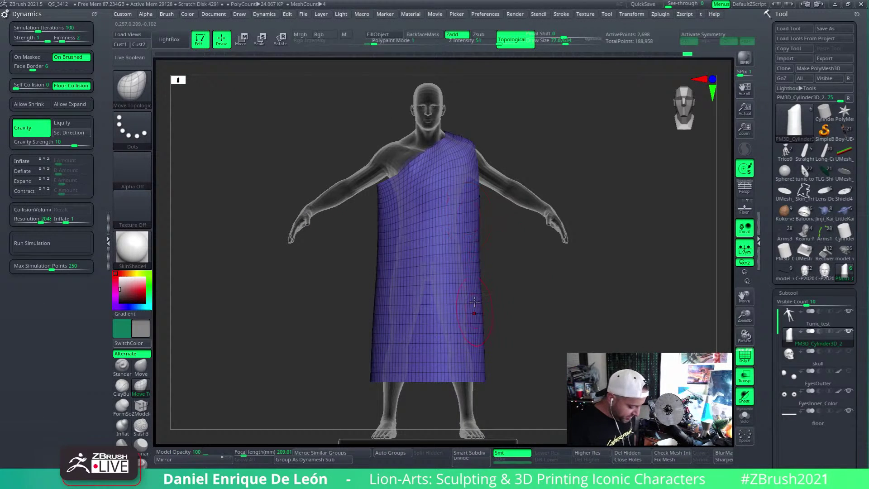
pyautogui.keyDown('ctrl'); pyautogui.moveTo(450, 293); pyautogui.dragTo(492, 289, button='right'); pyautogui.keyUp('ctrl')
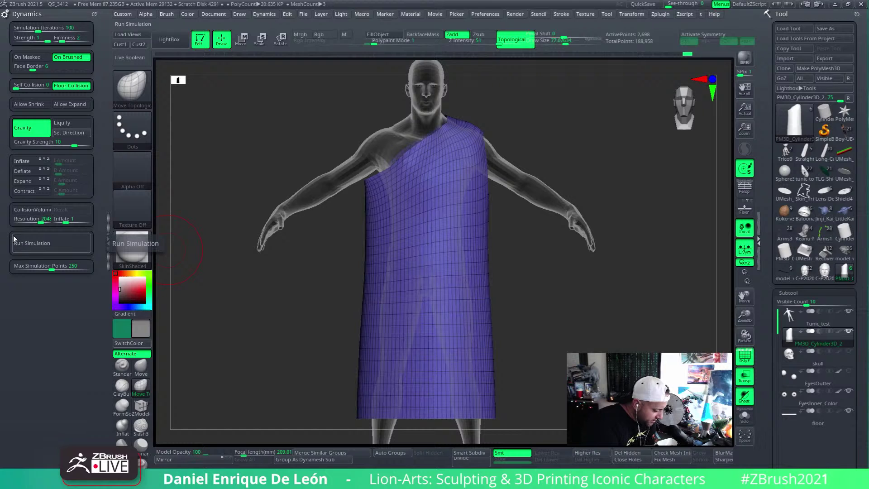
# Enable Contract, disable Gravity and set Self Collision to 1 for the cloth simulation, with Transparency turned off
pyautogui.click(25, 193)
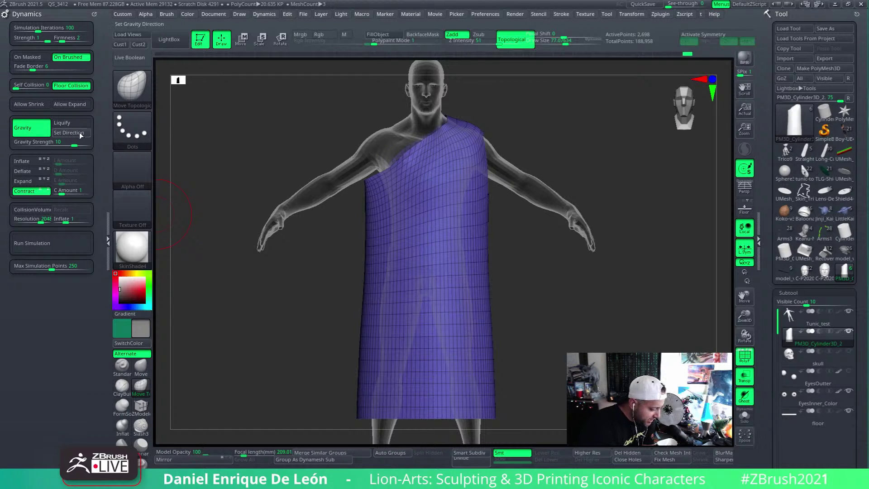
pyautogui.click(44, 133)
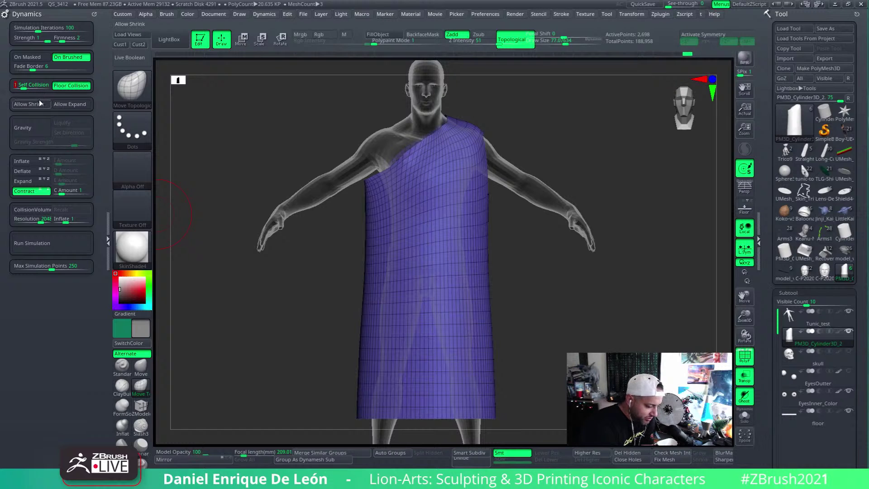
pyautogui.click(749, 377)
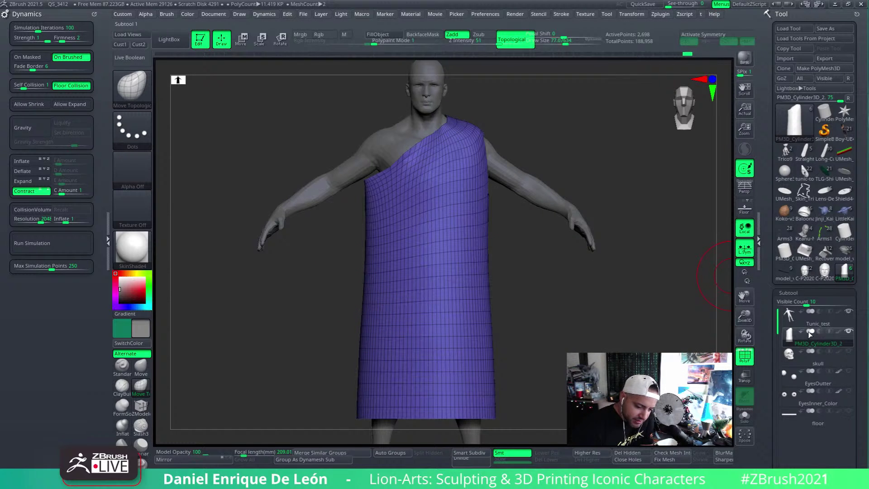
# Move the cylinder wrap above Tunic_test in the subtool order and set Simulation Iterations to 250
pyautogui.moveTo(859, 435); pyautogui.dragTo(861, 367)
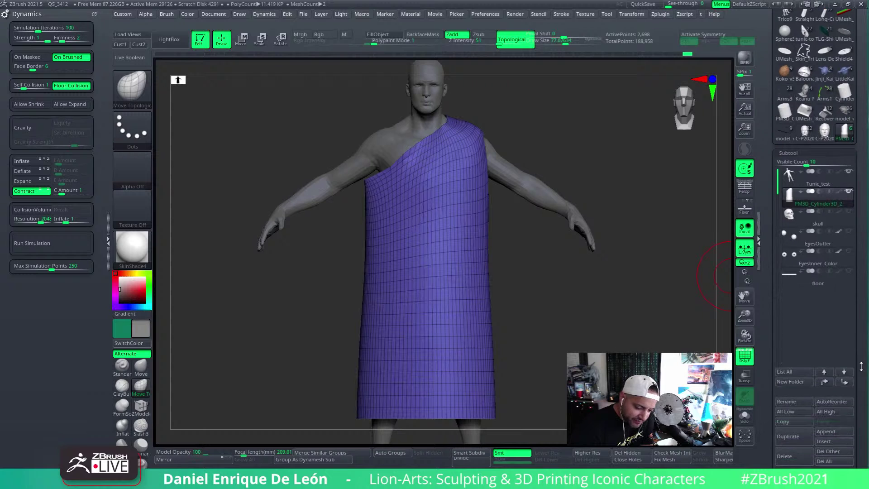
pyautogui.click(824, 372)
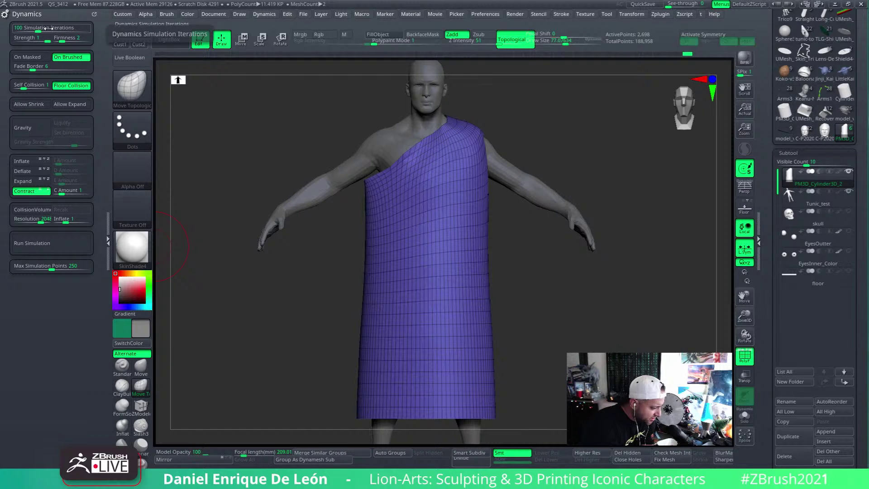
pyautogui.moveTo(46, 29); pyautogui.dragTo(49, 31)
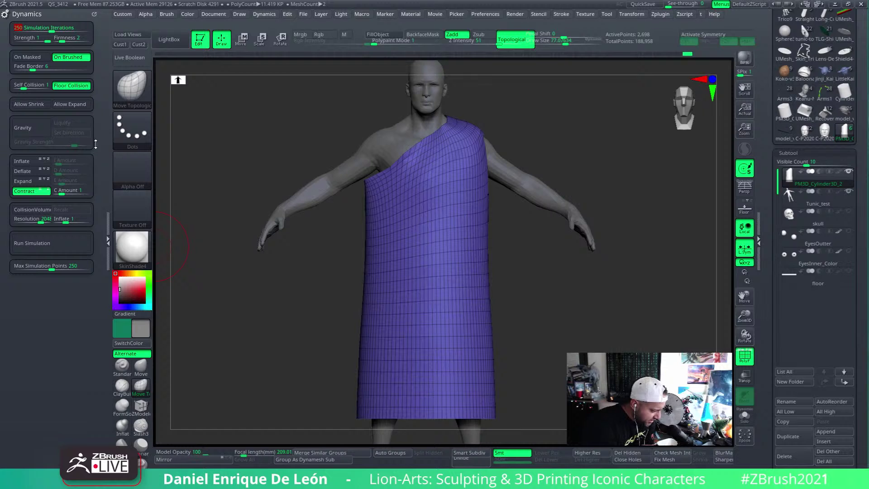
# Enable and recalculate Collision Volume with Resolution 2278, set its Inflate to about 0.59, and set Max Simulation Points to 362
pyautogui.moveTo(39, 222); pyautogui.dragTo(43, 222)
pyautogui.click(40, 211)
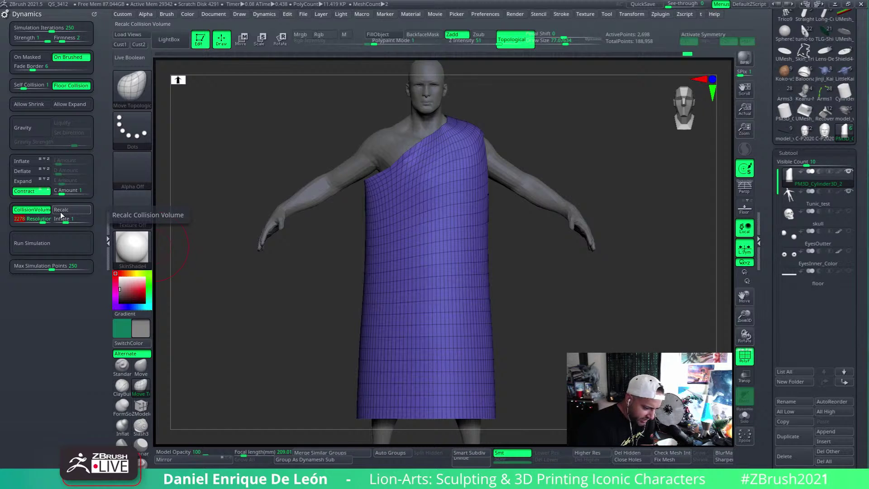
pyautogui.click(61, 213)
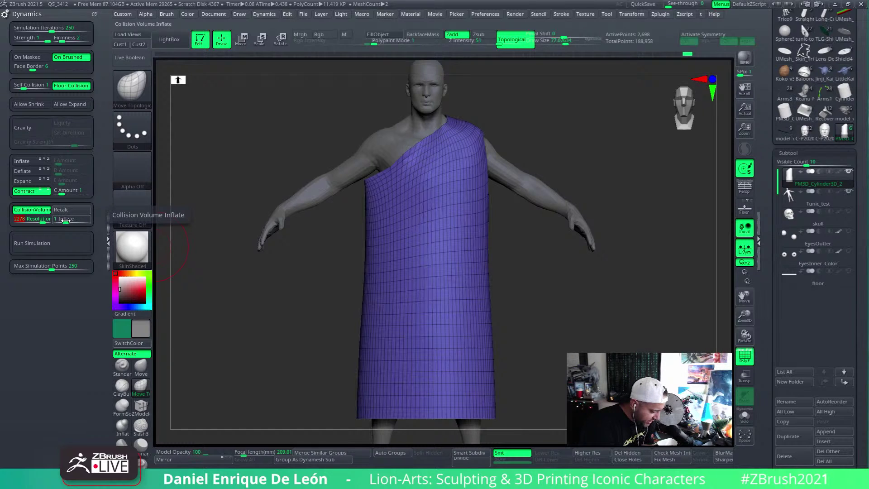
pyautogui.moveTo(66, 220); pyautogui.dragTo(64, 221)
pyautogui.click(64, 220)
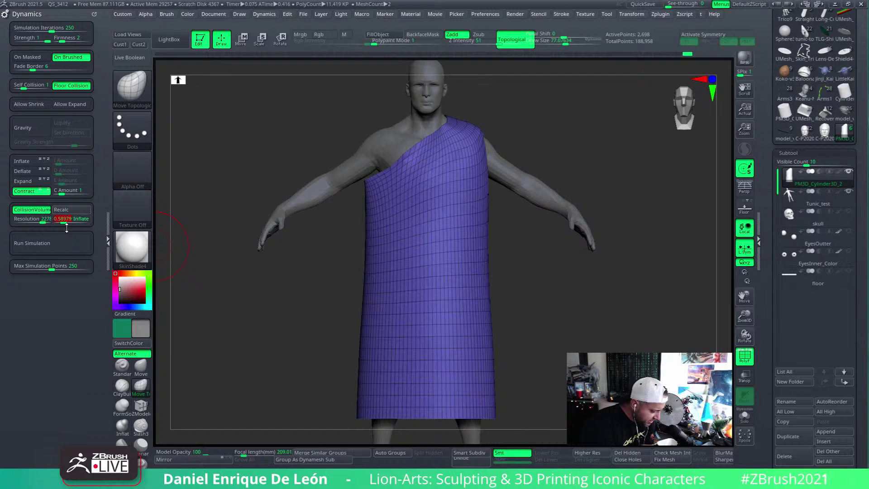
pyautogui.moveTo(52, 269); pyautogui.dragTo(57, 268)
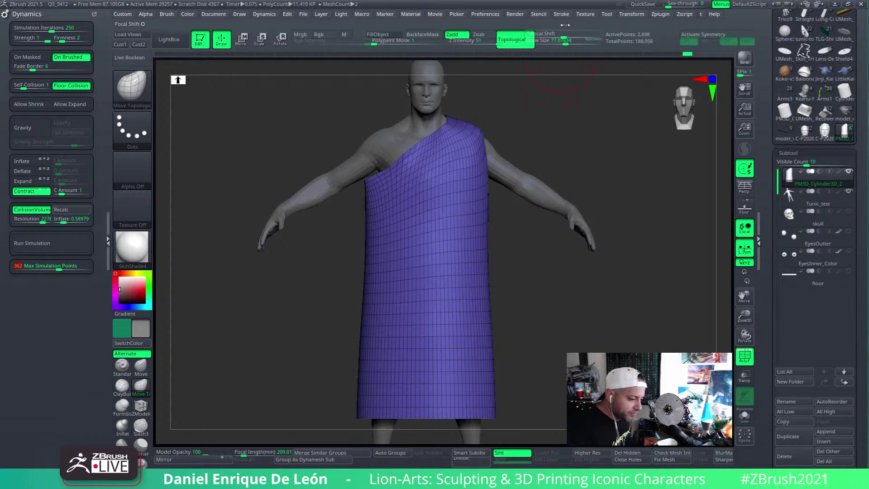
# Turn on transparency and adjust the tunic's edges around the left armhole with the Move Topological brush
pyautogui.moveTo(626, 299); pyautogui.dragTo(448, 207)
pyautogui.click(745, 376)
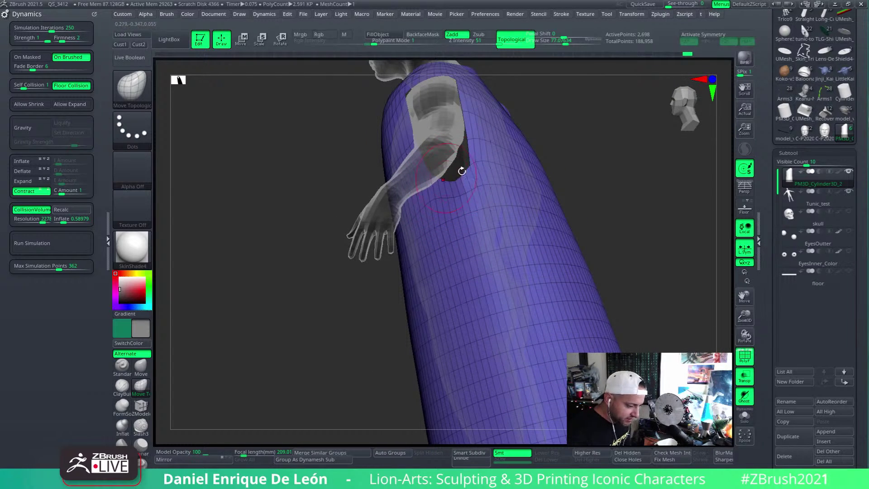
pyautogui.moveTo(445, 129)
pyautogui.mouseDown()
pyautogui.moveTo(462, 197)
pyautogui.moveTo(491, 242)
pyautogui.mouseUp()
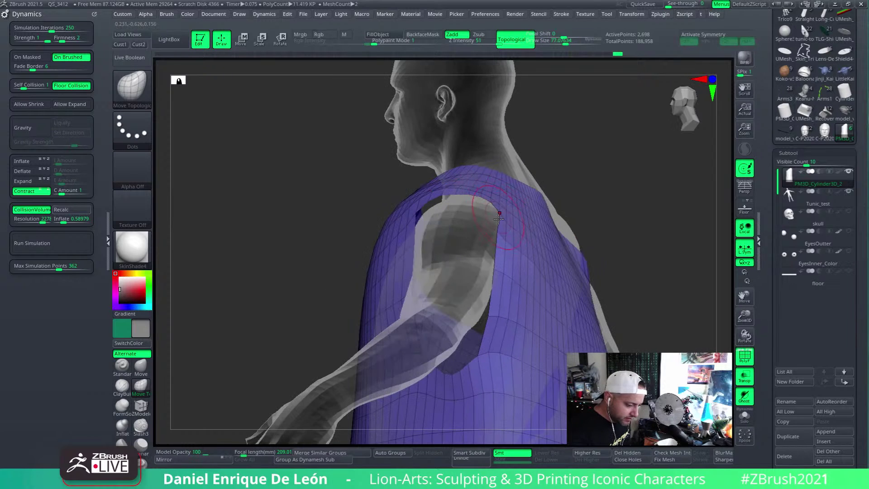
pyautogui.moveTo(451, 223); pyautogui.dragTo(407, 247)
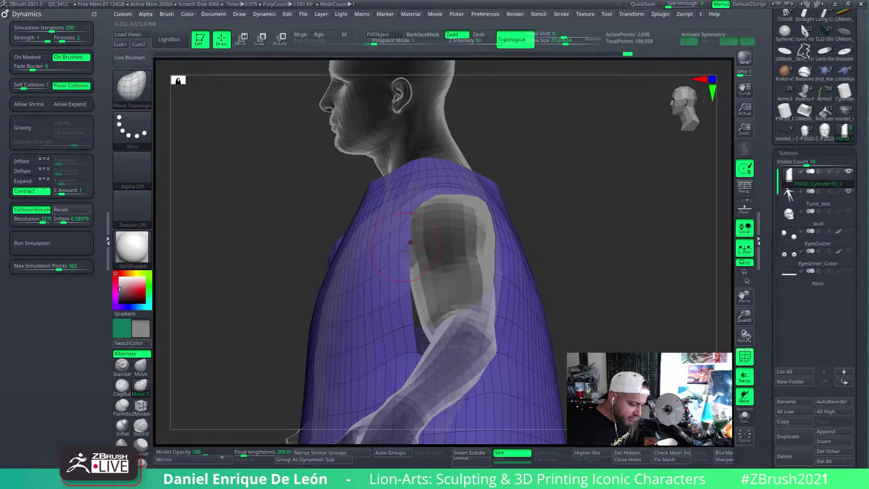
pyautogui.moveTo(449, 266); pyautogui.dragTo(525, 242)
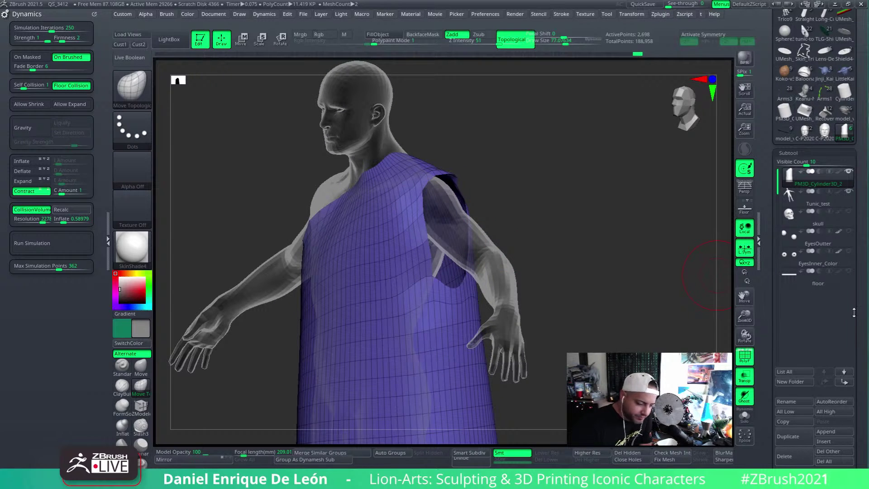
# Remesh the tunic with ZRemesher using Curves Strength 0, Target Polygons Count 2 and AdaptiveSize 15
pyautogui.scroll(-8, 797, 195)
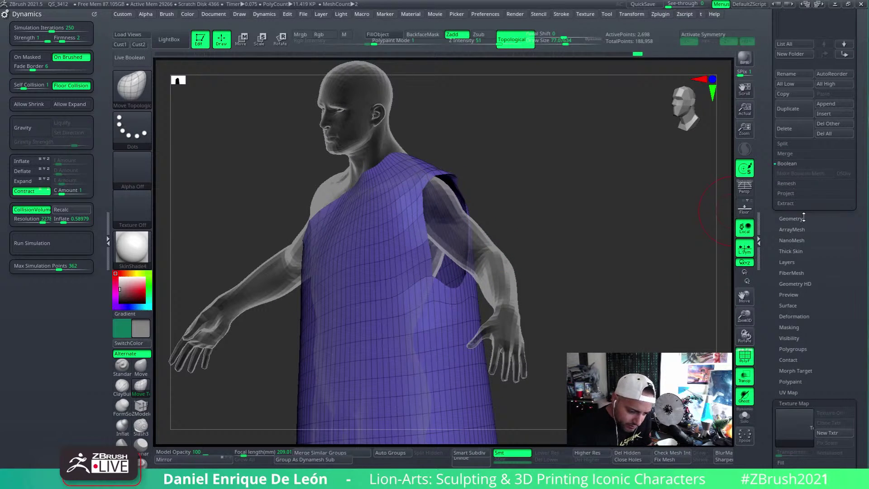
pyautogui.click(803, 219)
pyautogui.scroll(-2, 781, 292)
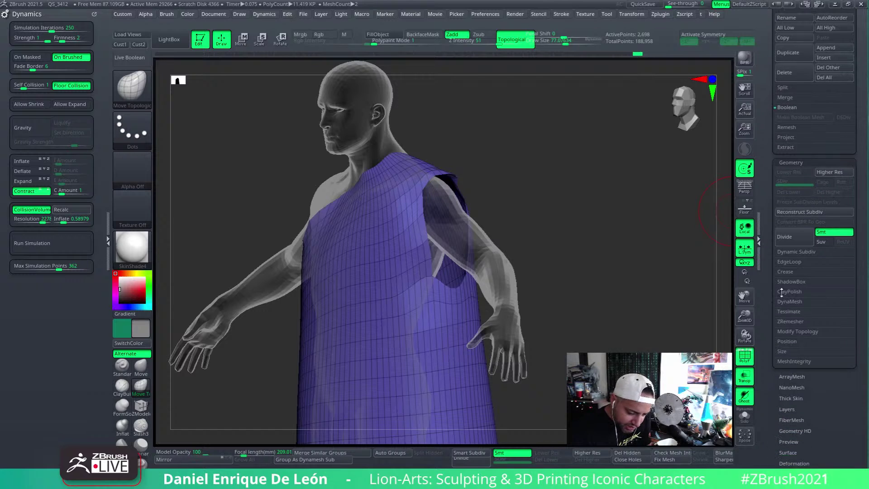
pyautogui.click(790, 321)
pyautogui.scroll(-3, 858, 267)
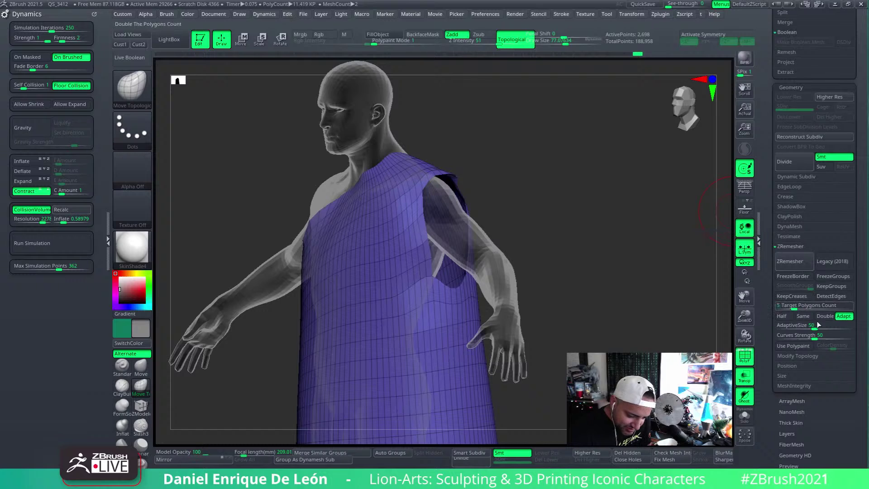
pyautogui.moveTo(815, 337); pyautogui.dragTo(776, 337)
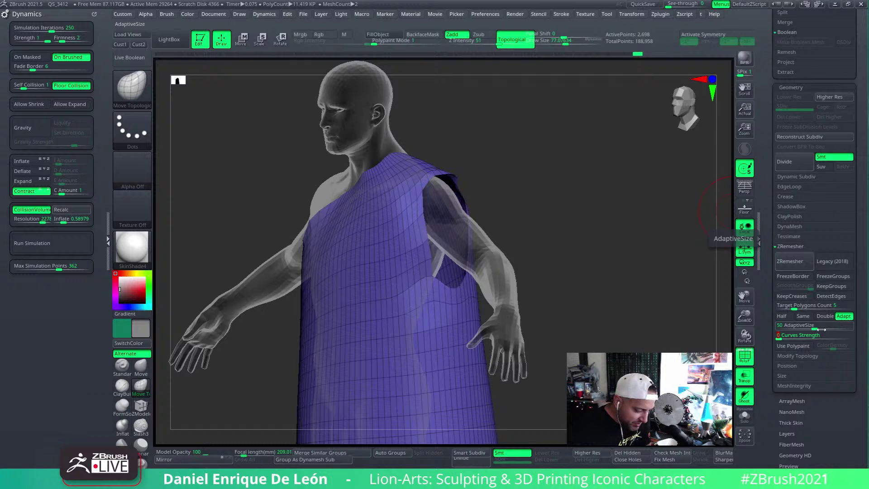
pyautogui.moveTo(794, 307); pyautogui.dragTo(790, 329)
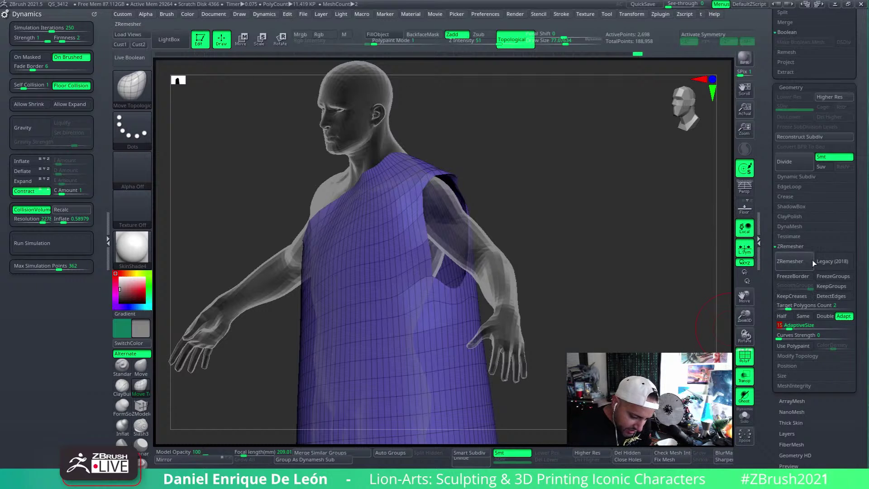
pyautogui.click(791, 261)
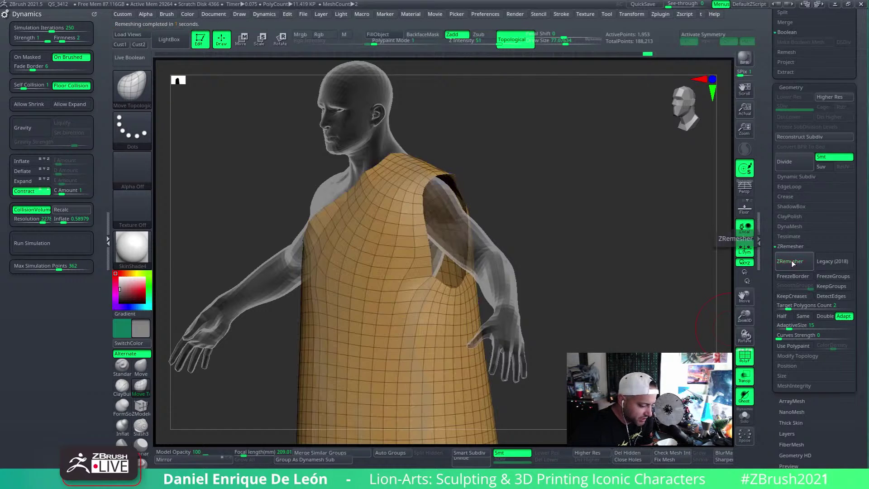
# Check the tunic's topology across the back and rerun ZRemesher with the same settings
pyautogui.moveTo(454, 243)
pyautogui.mouseDown(button='right')
pyautogui.moveTo(406, 263)
pyautogui.moveTo(401, 227)
pyautogui.moveTo(333, 196)
pyautogui.moveTo(336, 206)
pyautogui.moveTo(330, 187)
pyautogui.moveTo(346, 223)
pyautogui.mouseUp(button='right')
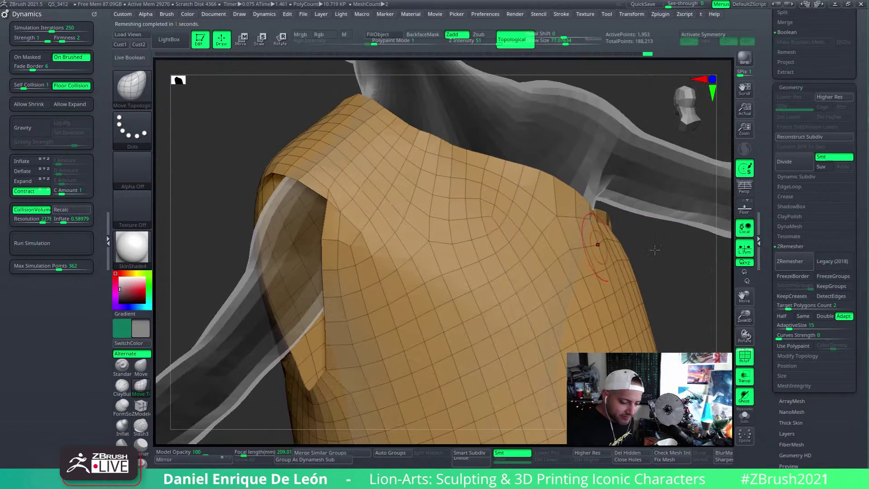
pyautogui.click(792, 260)
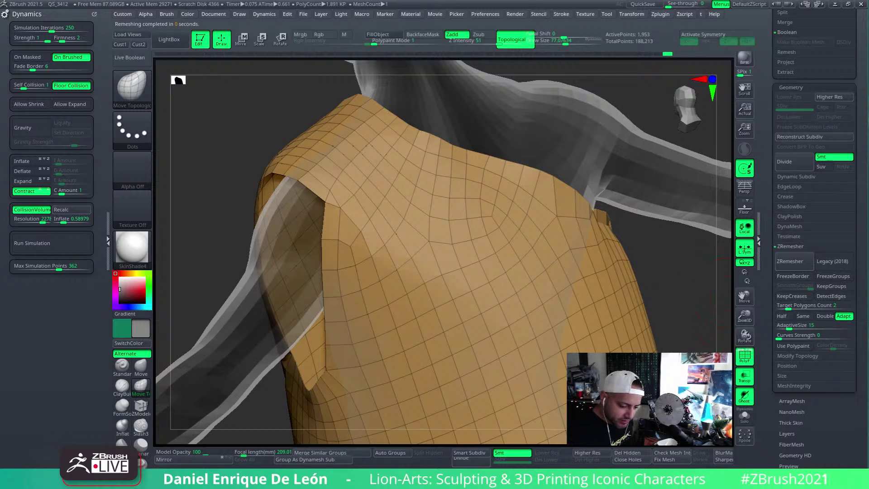
pyautogui.moveTo(593, 369)
pyautogui.keyDown('ctrl'); pyautogui.mouseDown(button='right')
pyautogui.moveTo(559, 291)
pyautogui.moveTo(558, 349)
pyautogui.moveTo(528, 297)
pyautogui.moveTo(548, 231)
pyautogui.moveTo(576, 252)
pyautogui.moveTo(539, 278)
pyautogui.moveTo(466, 232)
pyautogui.moveTo(530, 287)
pyautogui.moveTo(518, 277)
pyautogui.mouseUp(button='right'); pyautogui.keyUp('ctrl')
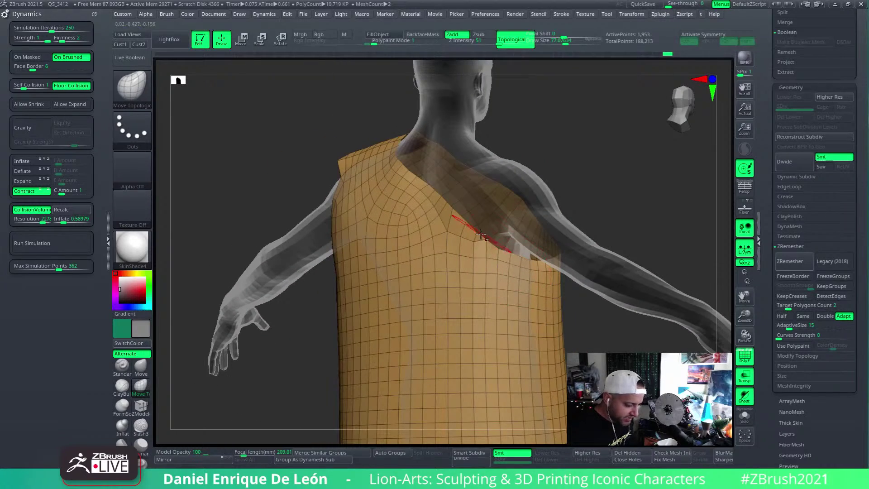
pyautogui.moveTo(482, 234); pyautogui.dragTo(589, 254, button='right')
pyautogui.click(796, 261)
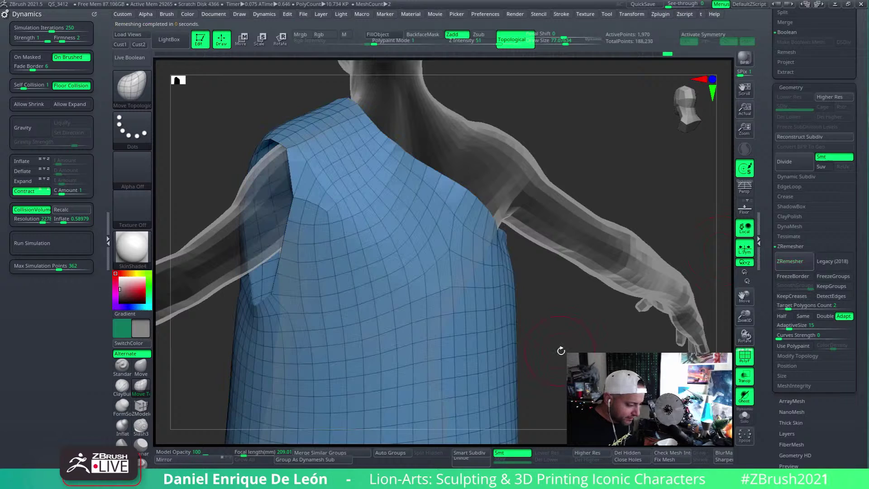
# Reshape the rear and lower edge of the tunic's left armhole with the Move Topological brush
pyautogui.moveTo(555, 352); pyautogui.dragTo(545, 345, button='right')
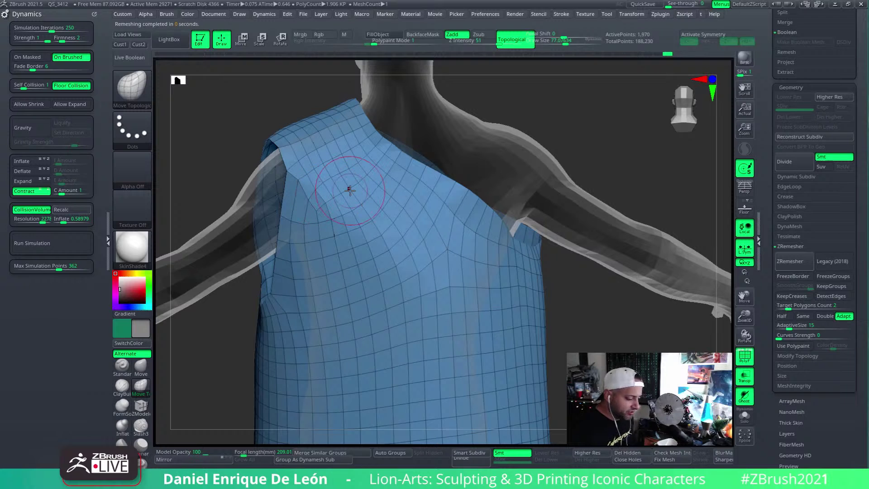
pyautogui.moveTo(571, 299); pyautogui.dragTo(634, 294)
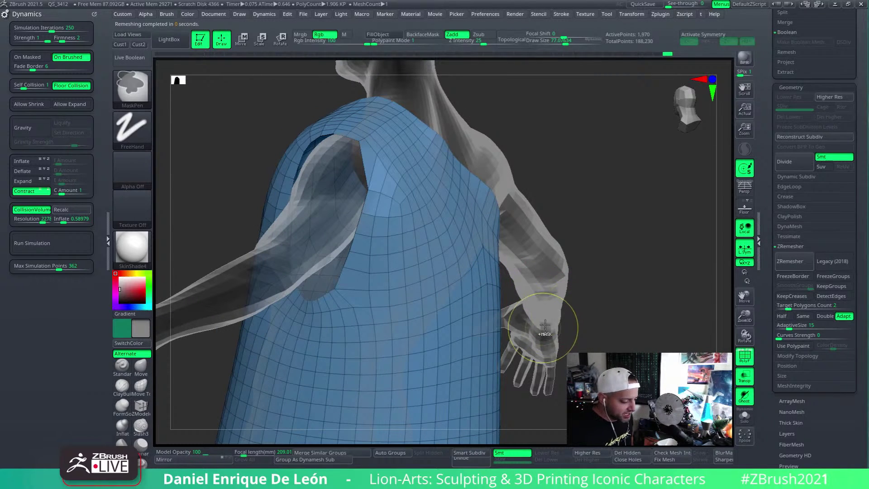
pyautogui.moveTo(385, 191); pyautogui.dragTo(471, 297, button='right')
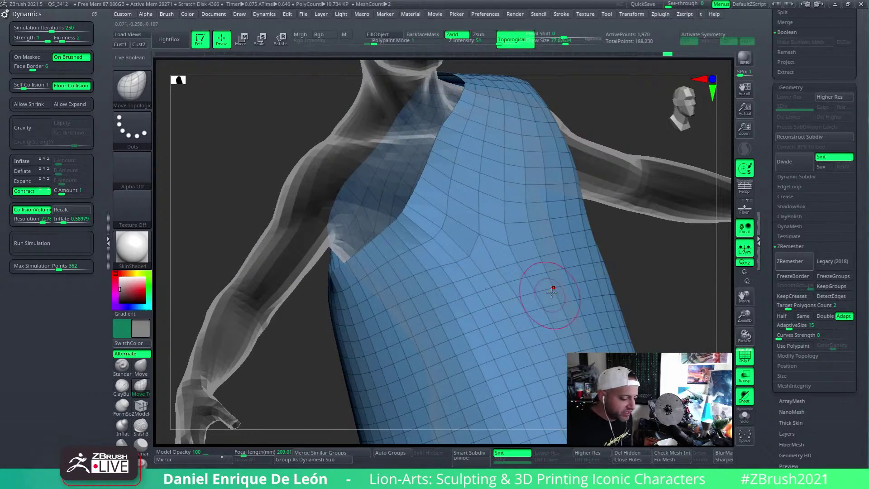
pyautogui.moveTo(553, 288)
pyautogui.mouseDown(button='right')
pyautogui.moveTo(563, 279)
pyautogui.moveTo(494, 271)
pyautogui.moveTo(543, 291)
pyautogui.moveTo(417, 313)
pyautogui.moveTo(491, 206)
pyautogui.moveTo(461, 182)
pyautogui.moveTo(541, 194)
pyautogui.moveTo(514, 262)
pyautogui.moveTo(539, 260)
pyautogui.moveTo(538, 237)
pyautogui.mouseUp(button='right')
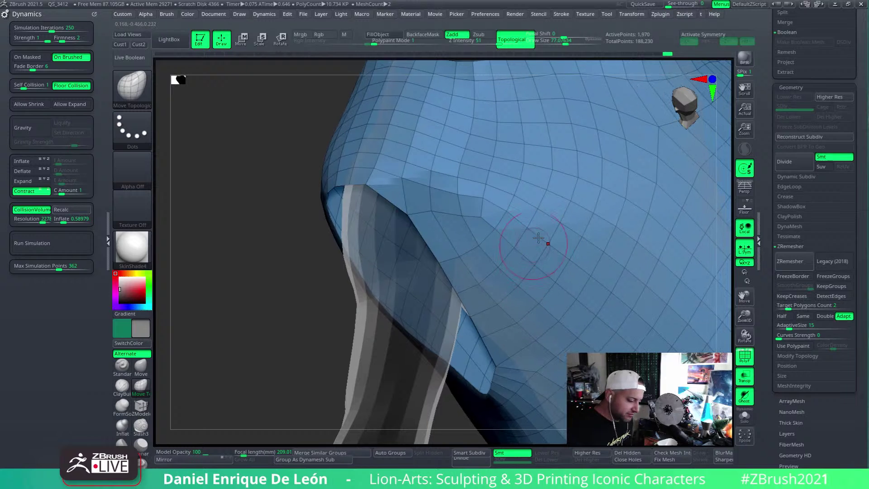
pyautogui.moveTo(541, 184)
pyautogui.mouseDown(button='right')
pyautogui.moveTo(550, 172)
pyautogui.moveTo(536, 189)
pyautogui.mouseUp(button='right')
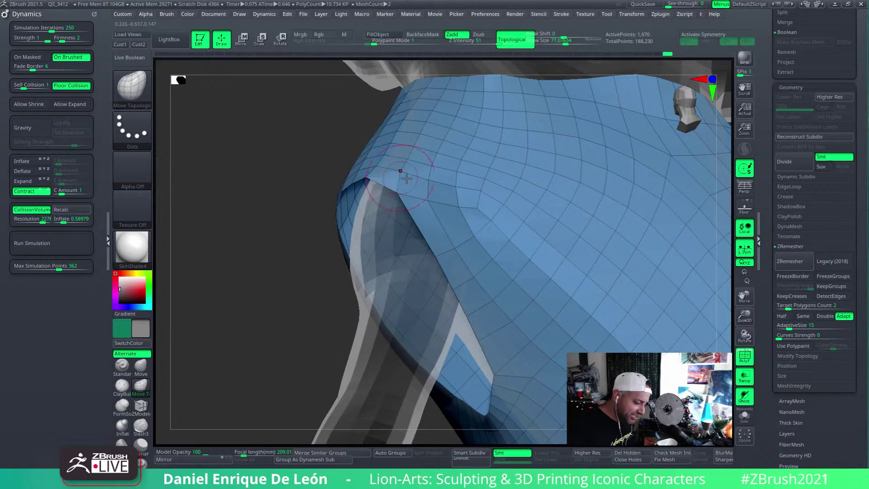
pyautogui.moveTo(493, 175)
pyautogui.mouseDown(button='right')
pyautogui.moveTo(510, 248)
pyautogui.moveTo(529, 229)
pyautogui.moveTo(498, 269)
pyautogui.moveTo(549, 287)
pyautogui.moveTo(527, 232)
pyautogui.moveTo(567, 207)
pyautogui.moveTo(514, 305)
pyautogui.moveTo(517, 295)
pyautogui.moveTo(484, 318)
pyautogui.mouseUp(button='right')
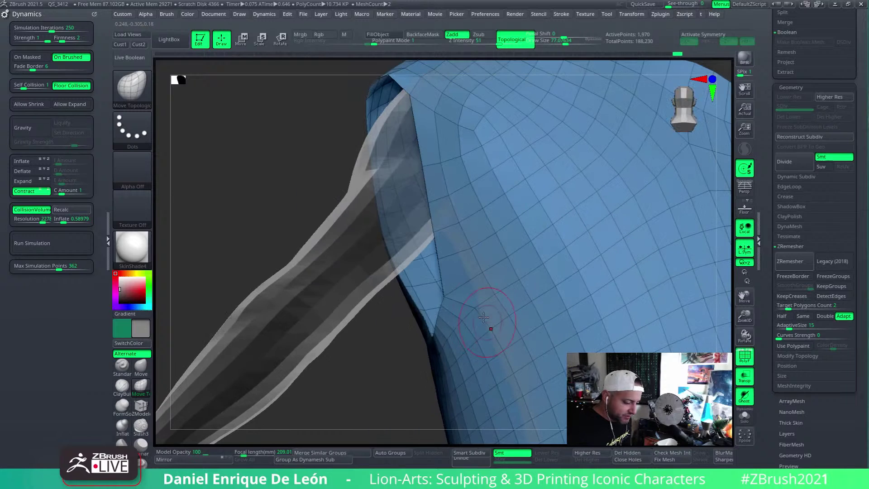
pyautogui.moveTo(474, 273); pyautogui.dragTo(478, 280, button='right')
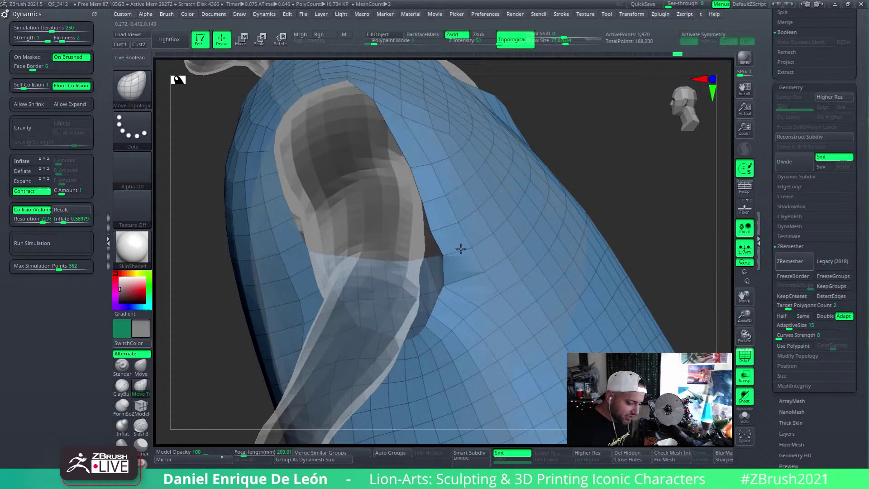
pyautogui.moveTo(458, 224); pyautogui.dragTo(453, 183, button='right')
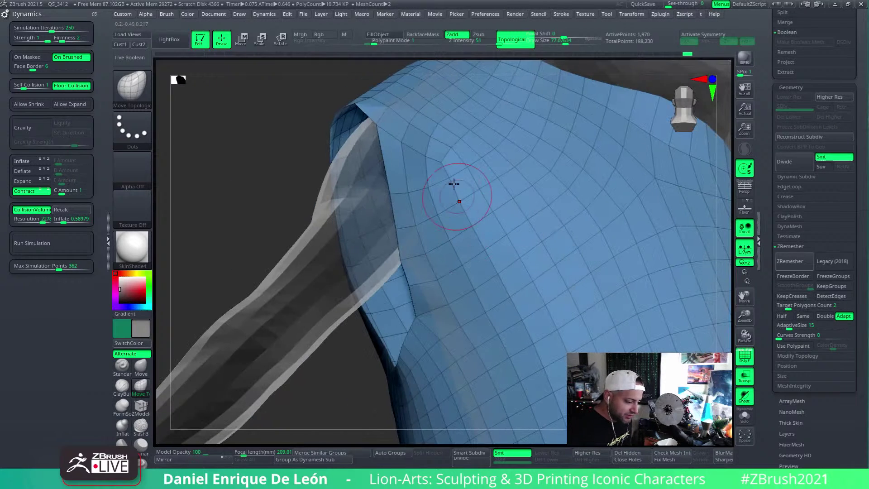
pyautogui.moveTo(441, 129)
pyautogui.mouseDown(button='right')
pyautogui.moveTo(466, 175)
pyautogui.moveTo(422, 170)
pyautogui.moveTo(529, 254)
pyautogui.moveTo(477, 297)
pyautogui.moveTo(572, 335)
pyautogui.moveTo(599, 330)
pyautogui.moveTo(549, 247)
pyautogui.moveTo(557, 241)
pyautogui.moveTo(541, 296)
pyautogui.moveTo(585, 246)
pyautogui.moveTo(511, 217)
pyautogui.moveTo(474, 310)
pyautogui.moveTo(493, 272)
pyautogui.moveTo(510, 281)
pyautogui.moveTo(488, 265)
pyautogui.moveTo(507, 277)
pyautogui.moveTo(515, 272)
pyautogui.mouseUp(button='right')
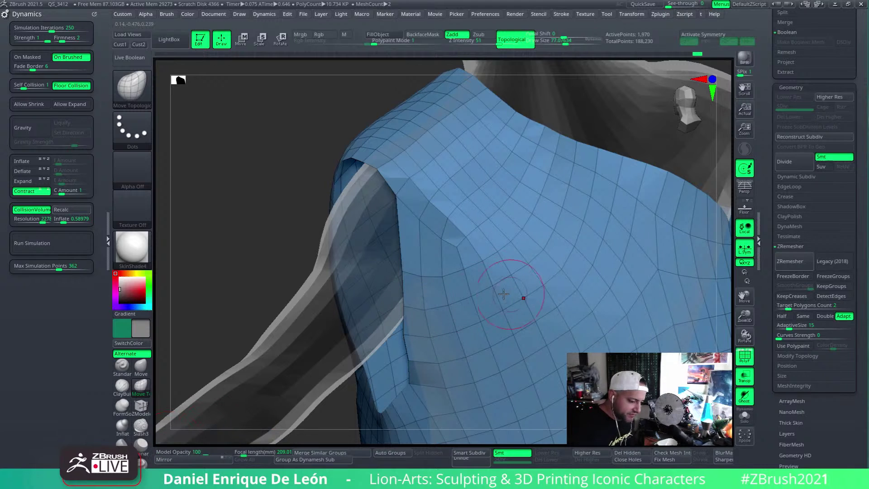
# Insert edge loops behind the left armhole with the ZModeler brush and smooth the surrounding mesh
pyautogui.click(143, 413)
pyautogui.click(140, 434)
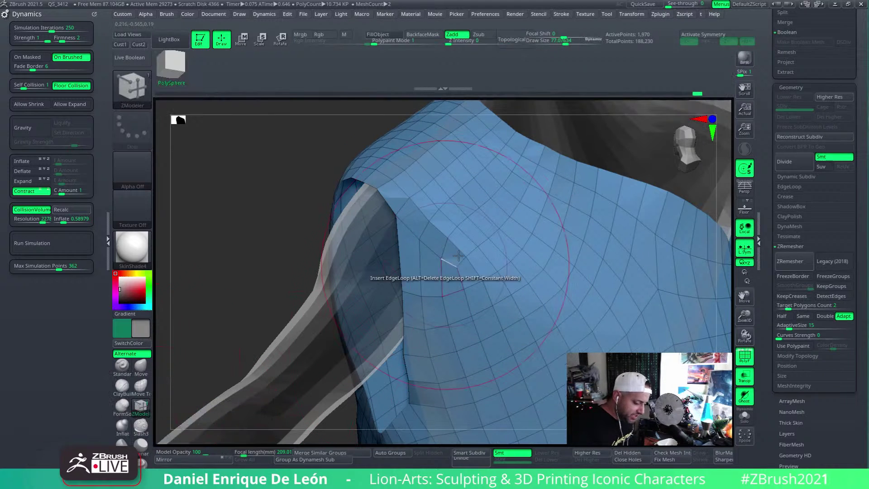
pyautogui.press('space')
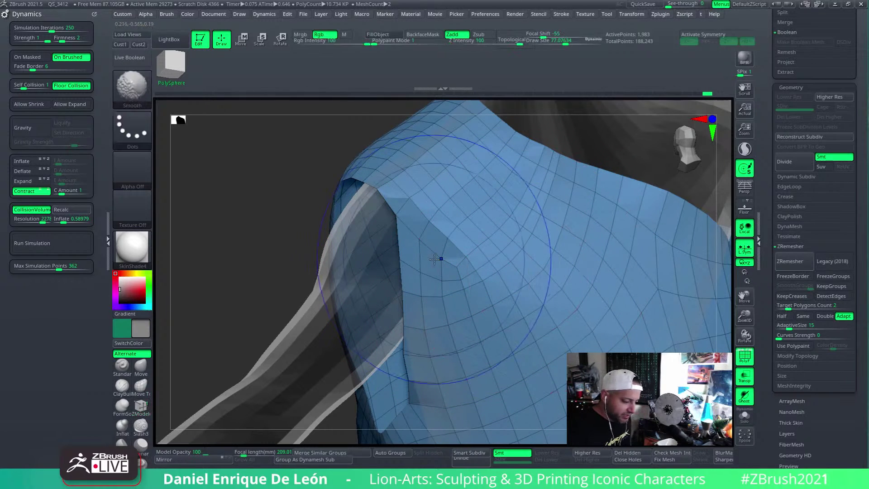
pyautogui.moveTo(429, 225); pyautogui.dragTo(413, 189, button='right')
pyautogui.press('shift')
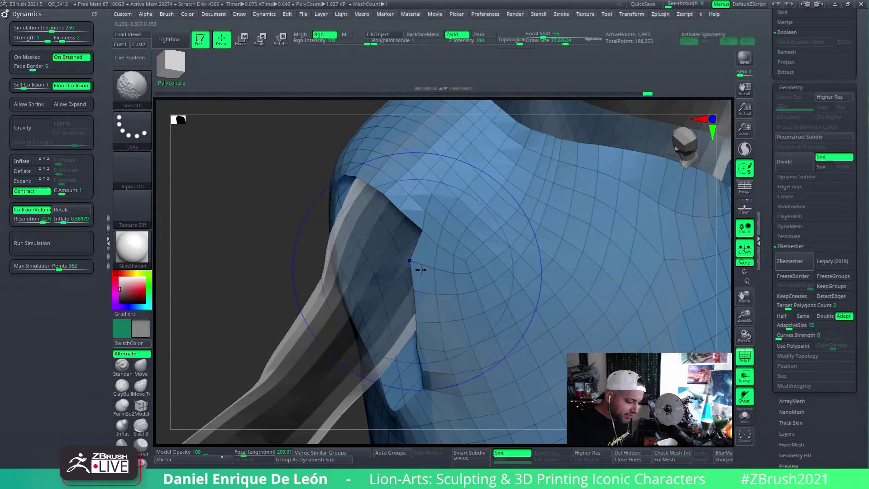
pyautogui.moveTo(429, 259); pyautogui.dragTo(431, 227, button='right')
# Refine the upper rear edge of the left armhole with a smaller Move Topological brush
pyautogui.click(145, 389)
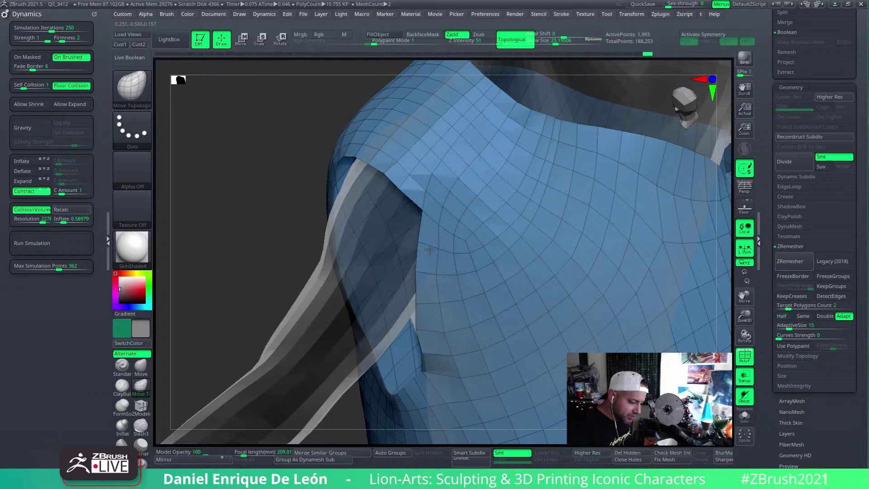
pyautogui.press('shift')
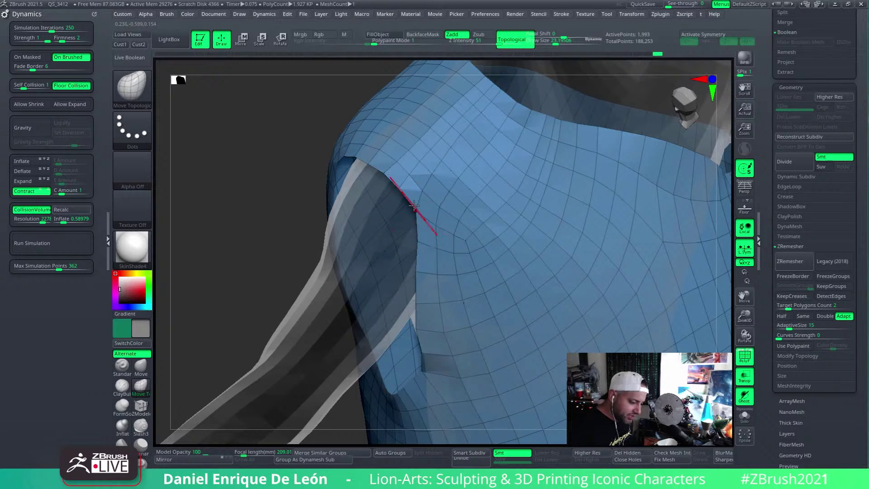
pyautogui.moveTo(438, 234); pyautogui.dragTo(411, 96, button='right')
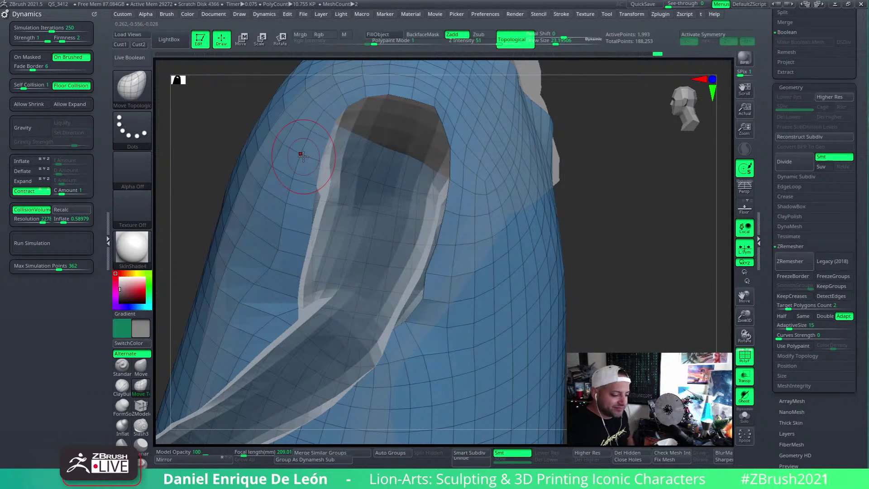
pyautogui.moveTo(302, 156); pyautogui.dragTo(479, 204, button='right')
pyautogui.moveTo(507, 242)
pyautogui.mouseDown(button='right')
pyautogui.moveTo(481, 180)
pyautogui.moveTo(498, 262)
pyautogui.moveTo(531, 261)
pyautogui.moveTo(485, 208)
pyautogui.moveTo(498, 204)
pyautogui.moveTo(498, 191)
pyautogui.mouseUp(button='right')
# Draw a guide curve all the way around the tunic's left armhole with the ZRemesherGuide brush
pyautogui.click(140, 93)
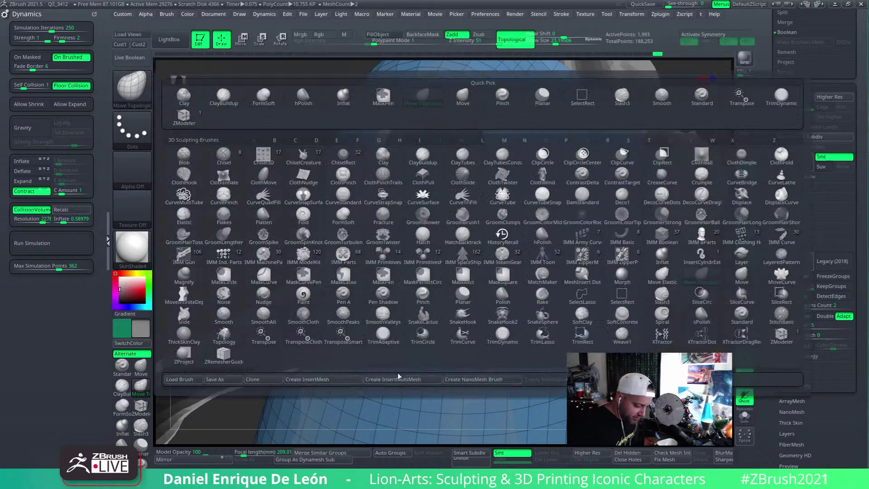
pyautogui.click(223, 364)
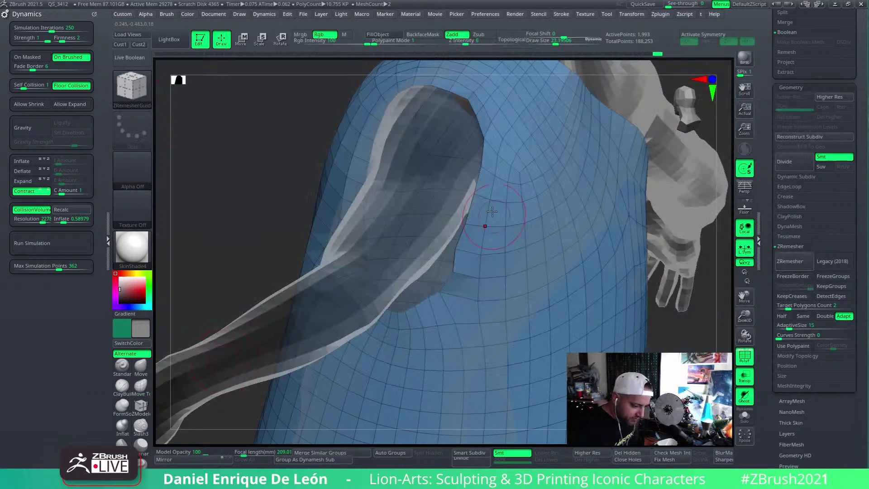
pyautogui.moveTo(485, 222)
pyautogui.mouseDown(button='right')
pyautogui.moveTo(497, 210)
pyautogui.moveTo(495, 130)
pyautogui.mouseUp(button='right')
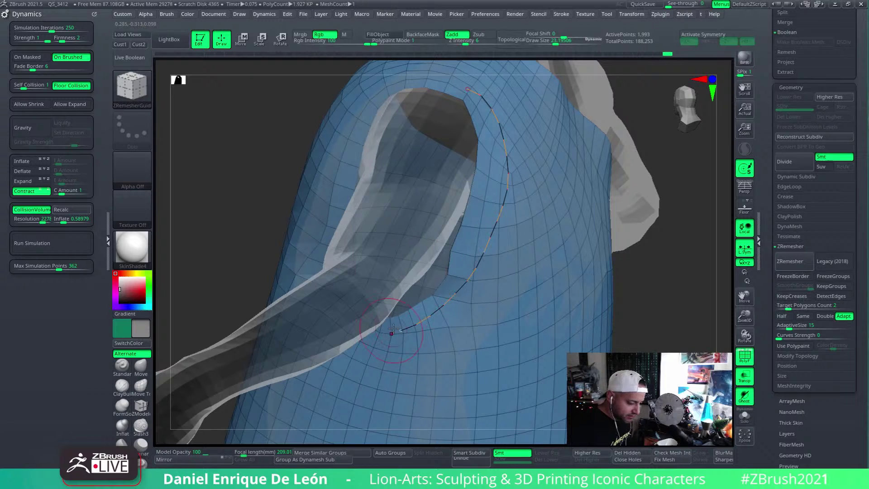
pyautogui.moveTo(392, 329); pyautogui.dragTo(424, 321, button='right')
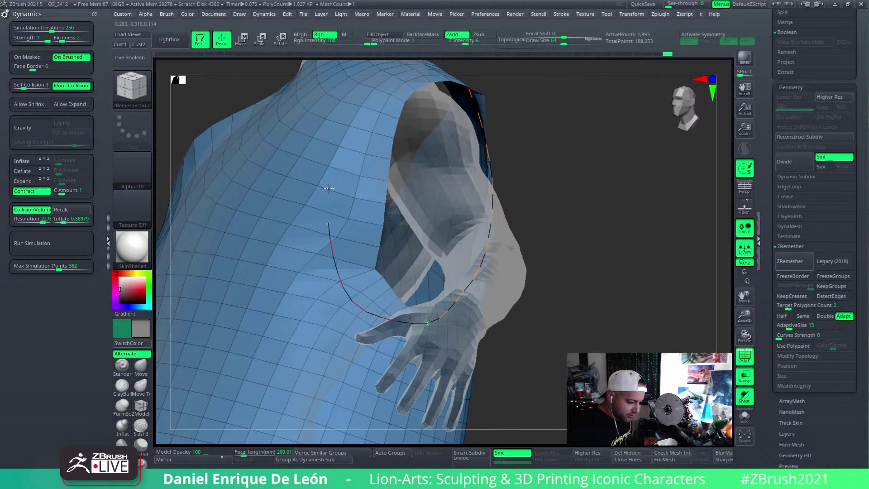
pyautogui.moveTo(417, 77); pyautogui.dragTo(441, 260, button='right')
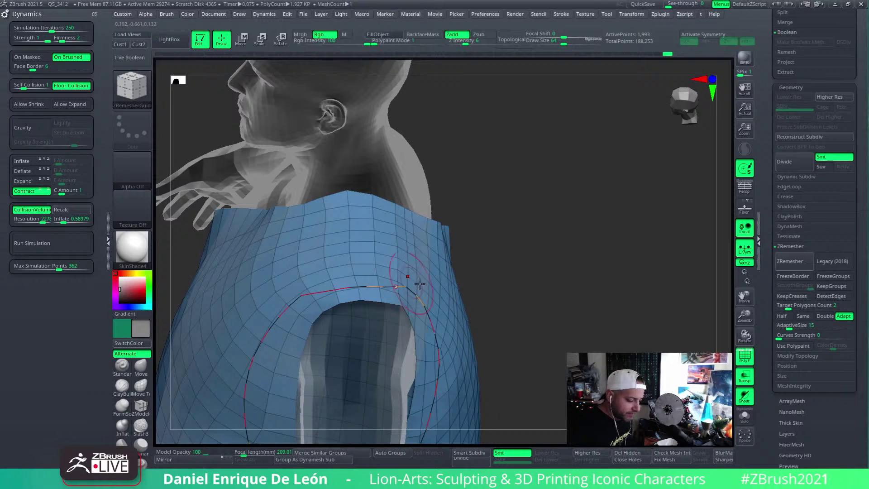
pyautogui.moveTo(419, 284); pyautogui.dragTo(488, 233, button='right')
pyautogui.moveTo(525, 267); pyautogui.dragTo(479, 146, button='right')
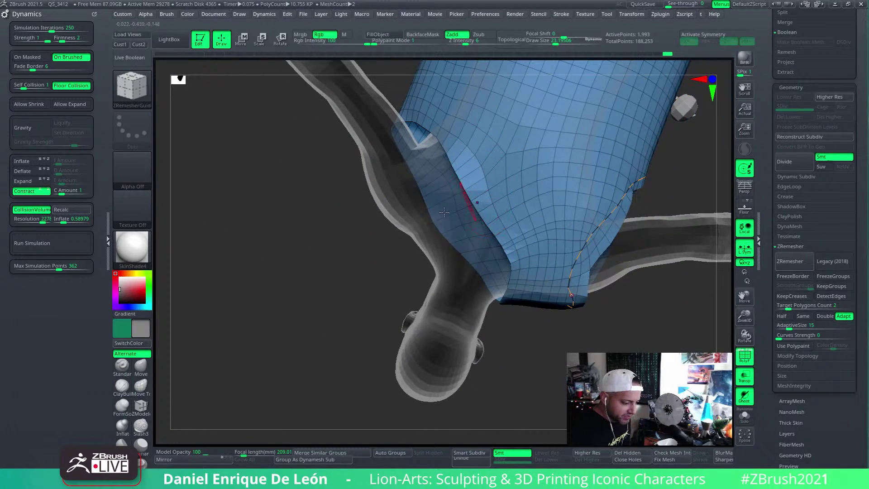
# Insert two edge loops along the tunic's open neckline edge beside the bare shoulder with the ZModeler brush
pyautogui.click(144, 408)
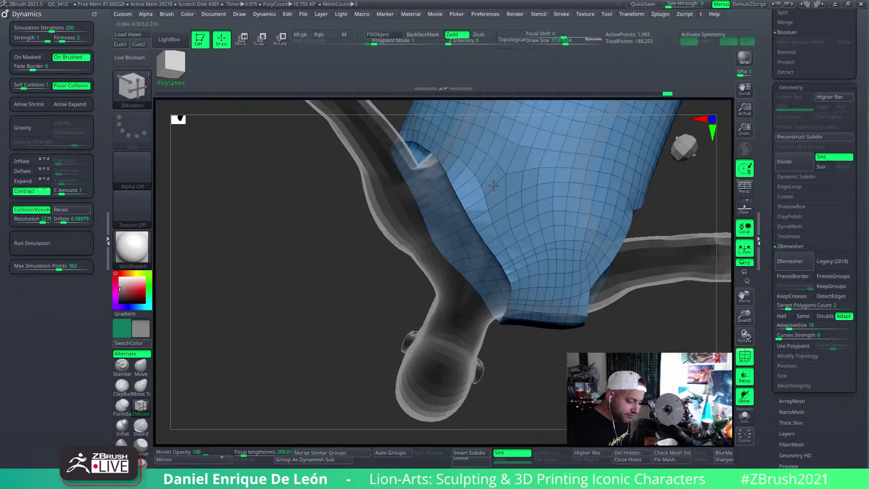
pyautogui.keyDown('ctrl'); pyautogui.moveTo(494, 185); pyautogui.dragTo(503, 225, button='right'); pyautogui.keyUp('ctrl')
pyautogui.moveTo(495, 167); pyautogui.dragTo(518, 223, button='right')
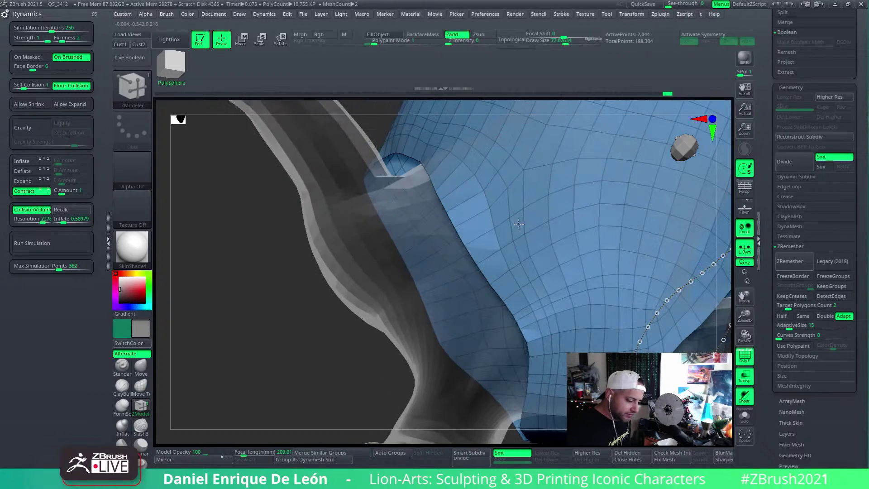
pyautogui.moveTo(506, 258); pyautogui.dragTo(498, 212, button='right')
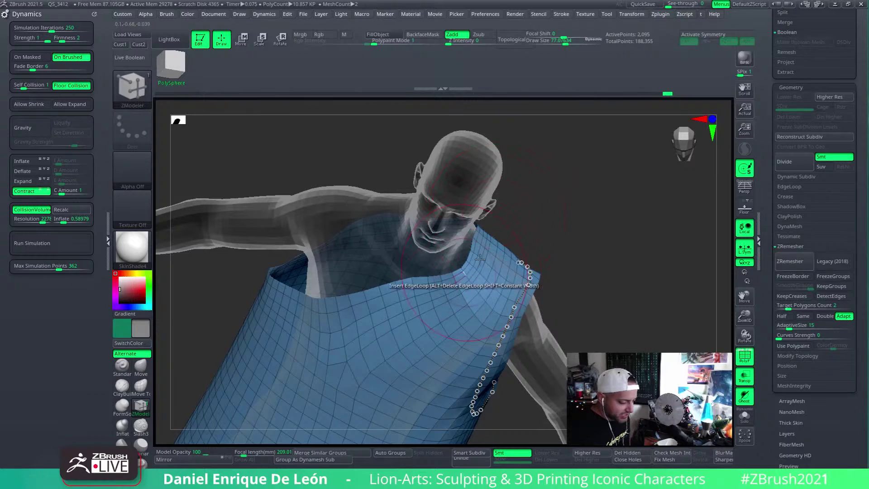
# Remesh the tunic with ZRemesher at Target Polygons Count 2.5, AdaptiveSize 13 and Curves Strength 65, and inspect its topology
pyautogui.moveTo(480, 259); pyautogui.dragTo(492, 273, button='right')
pyautogui.moveTo(475, 322)
pyautogui.mouseDown(button='right')
pyautogui.moveTo(516, 219)
pyautogui.moveTo(416, 312)
pyautogui.mouseUp(button='right')
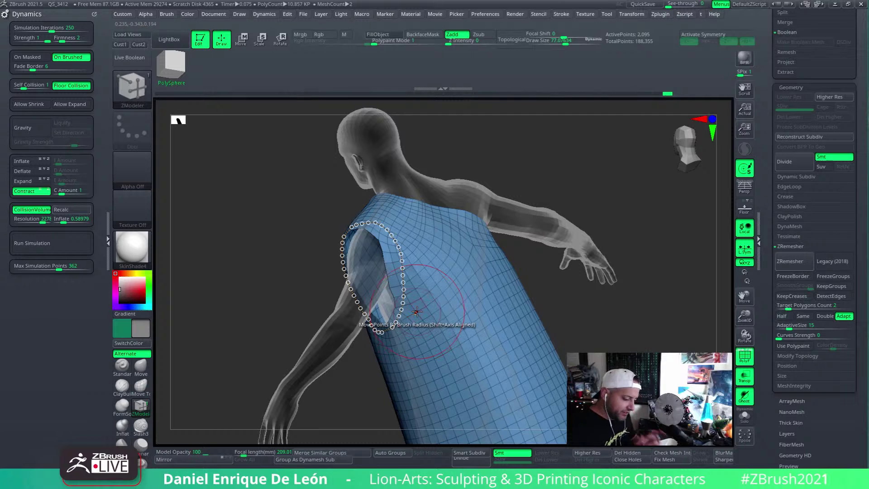
pyautogui.moveTo(405, 203); pyautogui.dragTo(512, 256, button='right')
pyautogui.keyDown('alt'); pyautogui.moveTo(593, 255); pyautogui.dragTo(602, 277, button='right'); pyautogui.keyUp('alt')
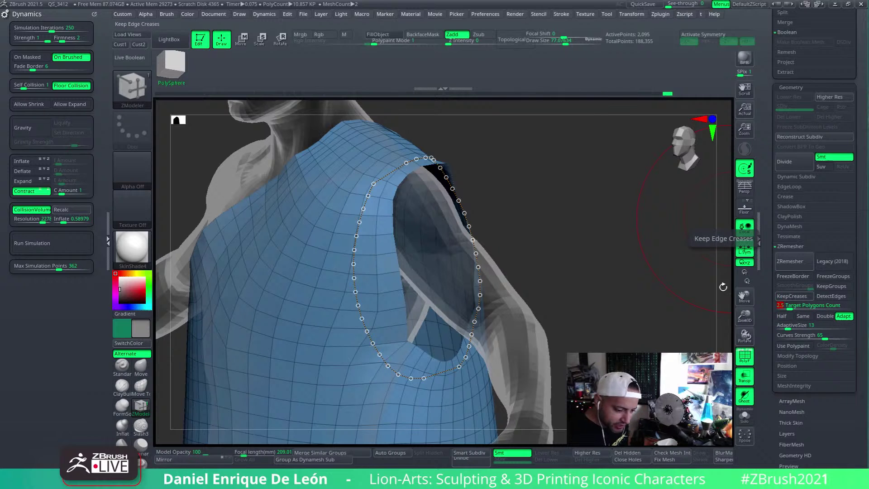
pyautogui.click(797, 261)
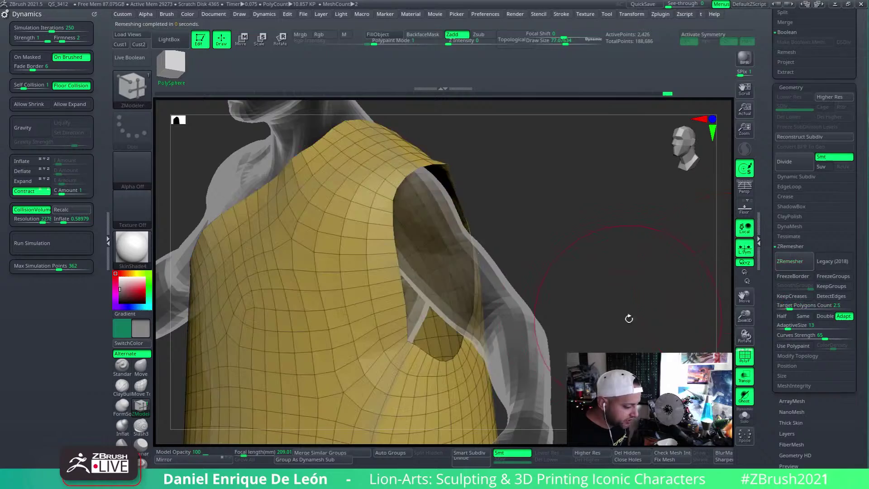
pyautogui.moveTo(618, 327); pyautogui.dragTo(476, 319)
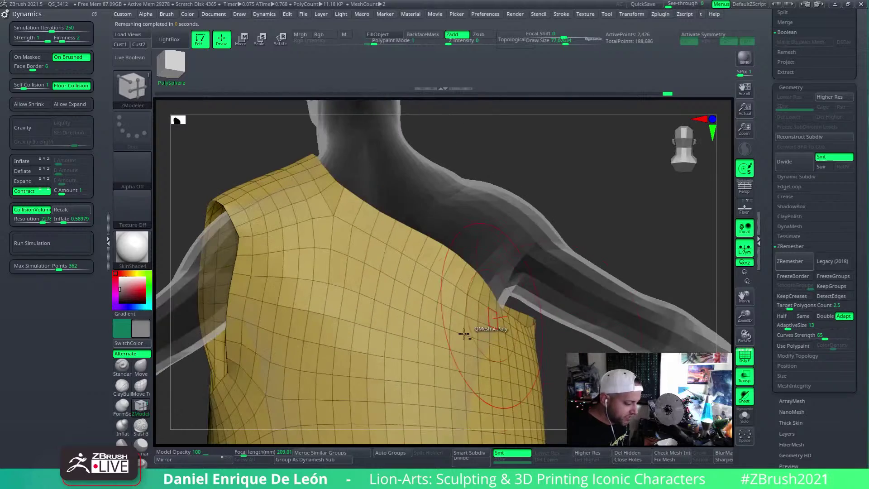
pyautogui.moveTo(476, 295)
pyautogui.mouseDown(button='right')
pyautogui.moveTo(400, 298)
pyautogui.moveTo(457, 287)
pyautogui.moveTo(439, 291)
pyautogui.moveTo(413, 205)
pyautogui.moveTo(435, 254)
pyautogui.moveTo(439, 301)
pyautogui.moveTo(457, 254)
pyautogui.moveTo(458, 341)
pyautogui.moveTo(452, 277)
pyautogui.moveTo(481, 294)
pyautogui.moveTo(450, 294)
pyautogui.moveTo(435, 323)
pyautogui.moveTo(453, 276)
pyautogui.moveTo(457, 295)
pyautogui.moveTo(448, 306)
pyautogui.moveTo(443, 281)
pyautogui.moveTo(446, 287)
pyautogui.moveTo(449, 272)
pyautogui.moveTo(464, 337)
pyautogui.mouseUp(button='right')
pyautogui.press('shift')
pyautogui.press('shift')
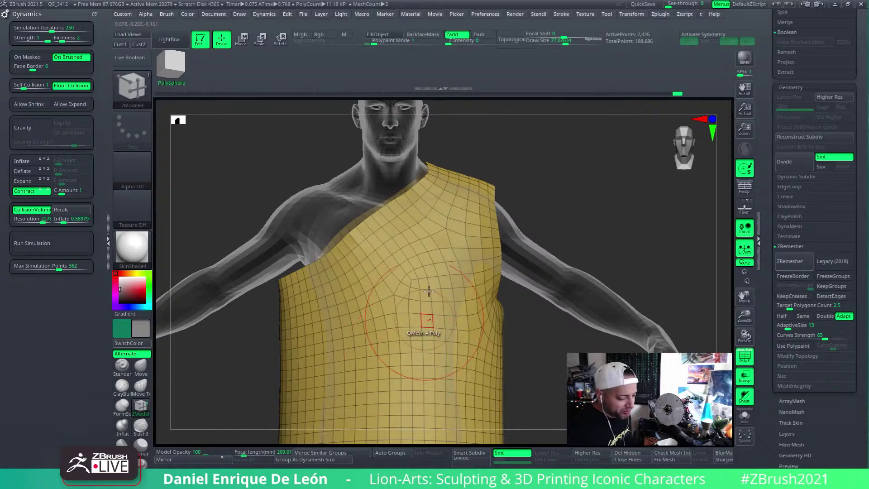
pyautogui.moveTo(385, 294); pyautogui.dragTo(434, 233, button='right')
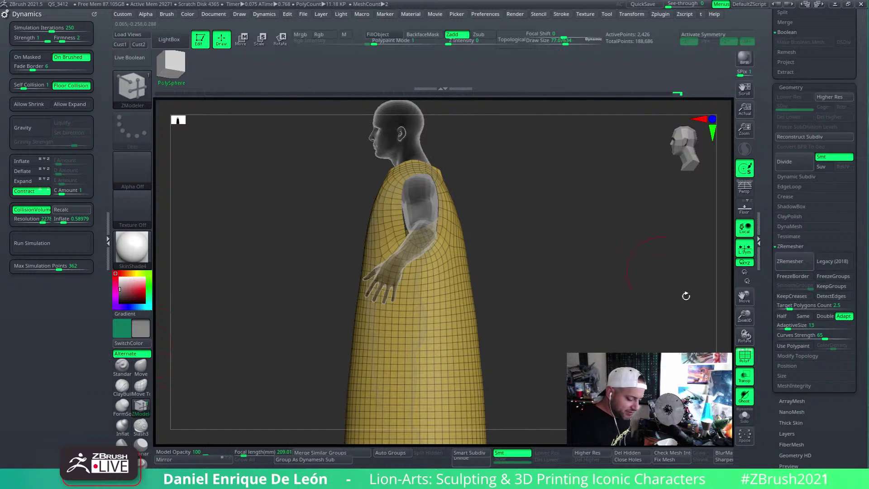
# Isolate the tunic in Solo mode and hide its front half in side view
pyautogui.click(745, 416)
pyautogui.keyDown('alt'); pyautogui.moveTo(539, 332); pyautogui.dragTo(523, 264); pyautogui.keyUp('alt')
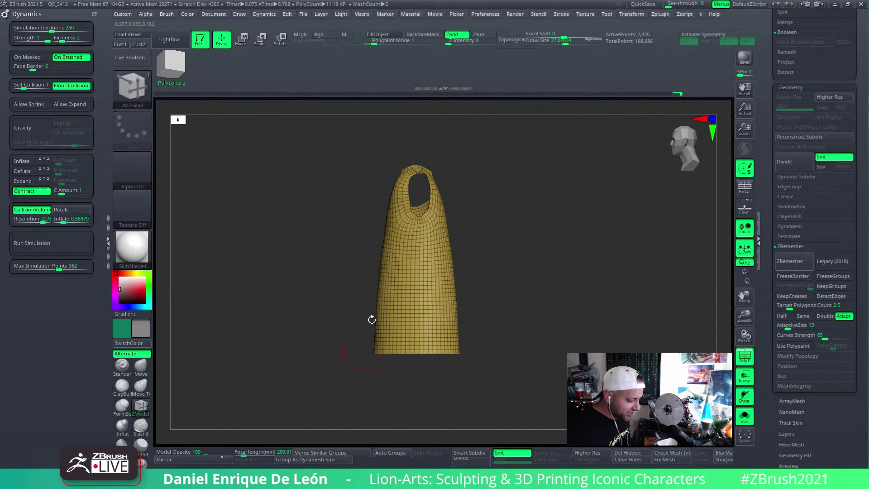
pyautogui.keyDown('ctrl'); pyautogui.keyDown('shift'); pyautogui.moveTo(318, 114); pyautogui.dragTo(414, 377); pyautogui.keyUp('shift'); pyautogui.keyUp('ctrl')
pyautogui.press('f')
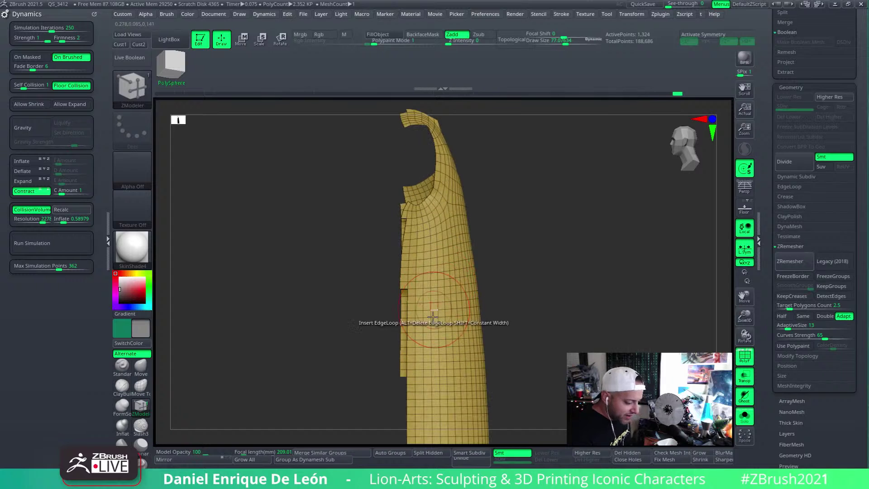
pyautogui.keyDown('alt'); pyautogui.moveTo(433, 317); pyautogui.dragTo(434, 272, button='right'); pyautogui.keyUp('alt')
# Hide the stray polygons protruding along the rear half's cut edge with the SelectLasso brush
pyautogui.keyDown('ctrl'); pyautogui.keyDown('shift'); pyautogui.click(127, 95); pyautogui.keyUp('shift'); pyautogui.keyUp('ctrl')
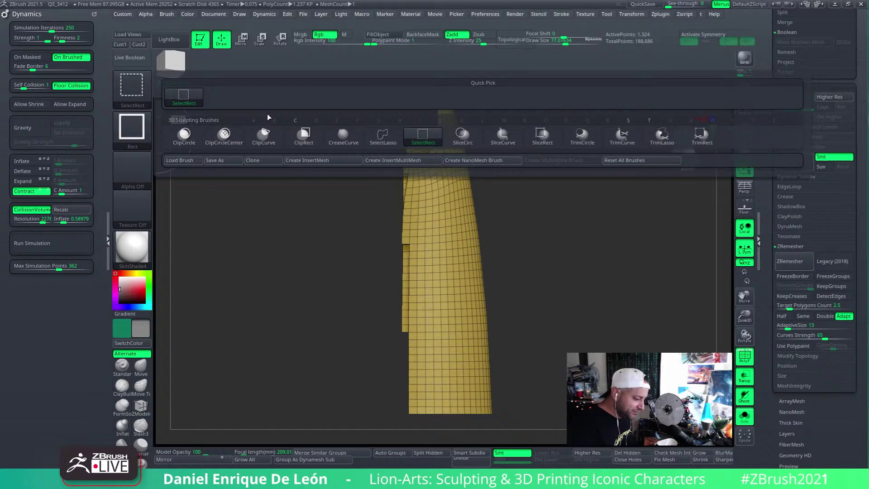
pyautogui.keyDown('ctrl'); pyautogui.keyDown('shift'); pyautogui.click(380, 136); pyautogui.keyUp('shift'); pyautogui.keyUp('ctrl')
pyautogui.keyDown('ctrl'); pyautogui.moveTo(378, 255); pyautogui.dragTo(417, 289, button='right'); pyautogui.keyUp('ctrl')
pyautogui.keyDown('ctrl'); pyautogui.keyDown('shift'); pyautogui.click(400, 252); pyautogui.keyUp('shift'); pyautogui.keyUp('ctrl')
pyautogui.keyDown('alt'); pyautogui.moveTo(413, 254); pyautogui.dragTo(421, 302, button='right'); pyautogui.keyUp('alt')
pyautogui.keyDown('ctrl'); pyautogui.moveTo(420, 302); pyautogui.dragTo(426, 317, button='right'); pyautogui.keyUp('ctrl')
pyautogui.moveTo(434, 198); pyautogui.dragTo(403, 190, button='right')
pyautogui.moveTo(293, 186)
pyautogui.keyDown('ctrl'); pyautogui.keyDown('shift'); pyautogui.mouseDown()
pyautogui.moveTo(314, 140)
pyautogui.moveTo(315, 192)
pyautogui.mouseUp(); pyautogui.keyUp('shift'); pyautogui.keyUp('ctrl')
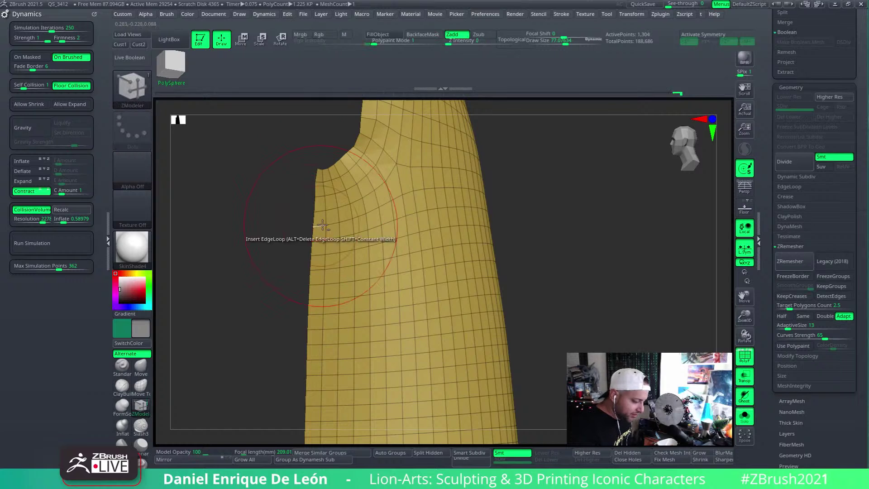
pyautogui.moveTo(323, 225)
pyautogui.mouseDown(button='right')
pyautogui.moveTo(389, 294)
pyautogui.moveTo(421, 313)
pyautogui.moveTo(417, 298)
pyautogui.moveTo(524, 248)
pyautogui.moveTo(555, 266)
pyautogui.moveTo(550, 291)
pyautogui.moveTo(471, 241)
pyautogui.mouseUp(button='right')
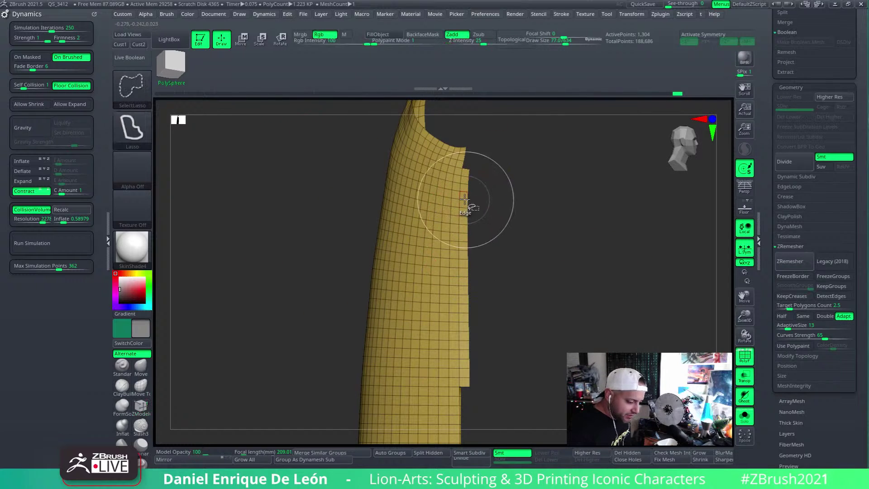
pyautogui.moveTo(467, 203)
pyautogui.mouseDown(button='right')
pyautogui.moveTo(483, 192)
pyautogui.moveTo(468, 287)
pyautogui.moveTo(468, 252)
pyautogui.moveTo(447, 201)
pyautogui.moveTo(446, 243)
pyautogui.moveTo(427, 267)
pyautogui.moveTo(453, 324)
pyautogui.moveTo(462, 254)
pyautogui.moveTo(549, 252)
pyautogui.moveTo(533, 208)
pyautogui.moveTo(582, 262)
pyautogui.moveTo(543, 253)
pyautogui.moveTo(458, 280)
pyautogui.moveTo(712, 279)
pyautogui.mouseUp(button='right')
pyautogui.hotkey('ctrl', 'shift')
# Collapse the Dynamics tray and straighten the rear half's cut edge below the armhole with a large Move brush
pyautogui.click(108, 240)
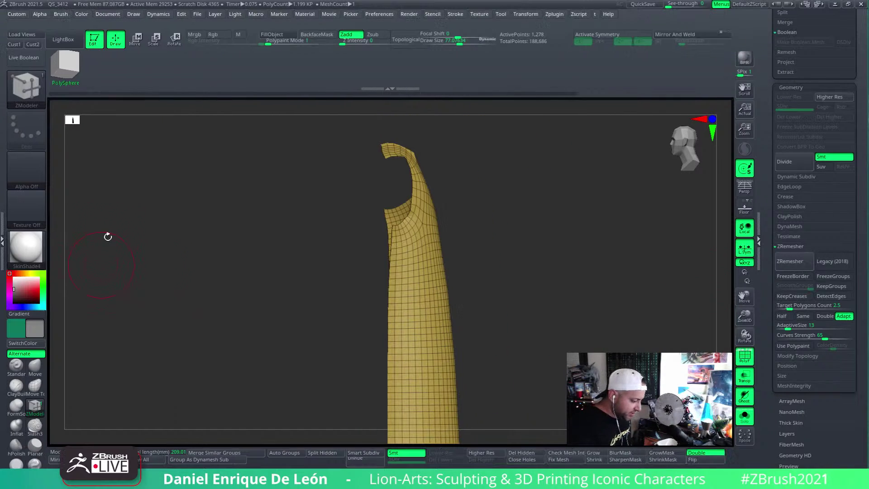
pyautogui.keyDown('alt'); pyautogui.moveTo(560, 341); pyautogui.dragTo(525, 293, button='right'); pyautogui.keyUp('alt')
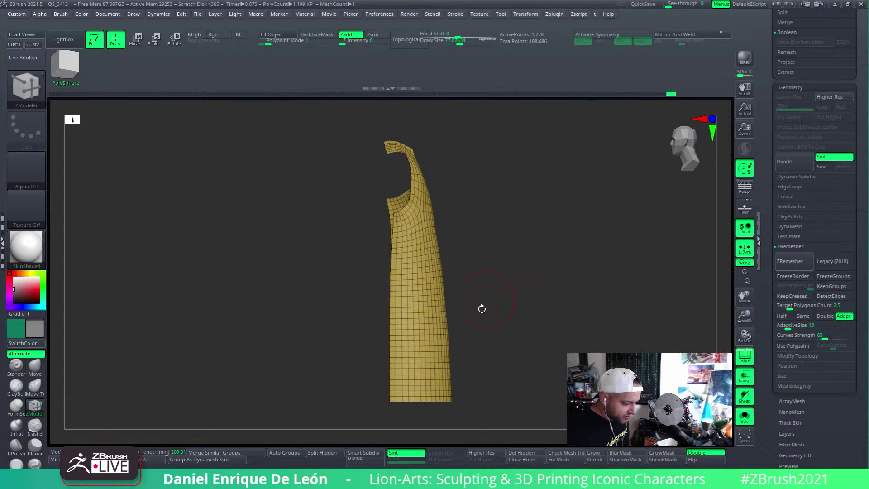
pyautogui.moveTo(443, 259); pyautogui.dragTo(472, 251, button='right')
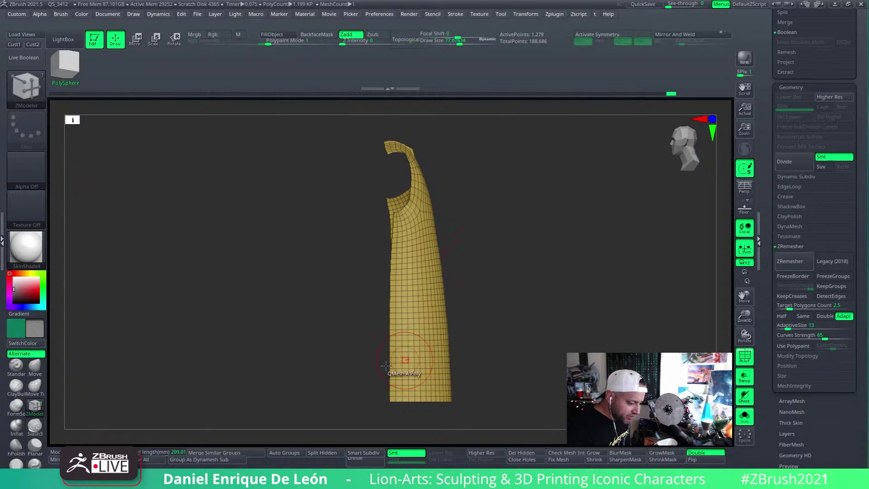
pyautogui.click(35, 366)
pyautogui.keyDown('ctrl'); pyautogui.moveTo(397, 199); pyautogui.dragTo(402, 212, button='right'); pyautogui.keyUp('ctrl')
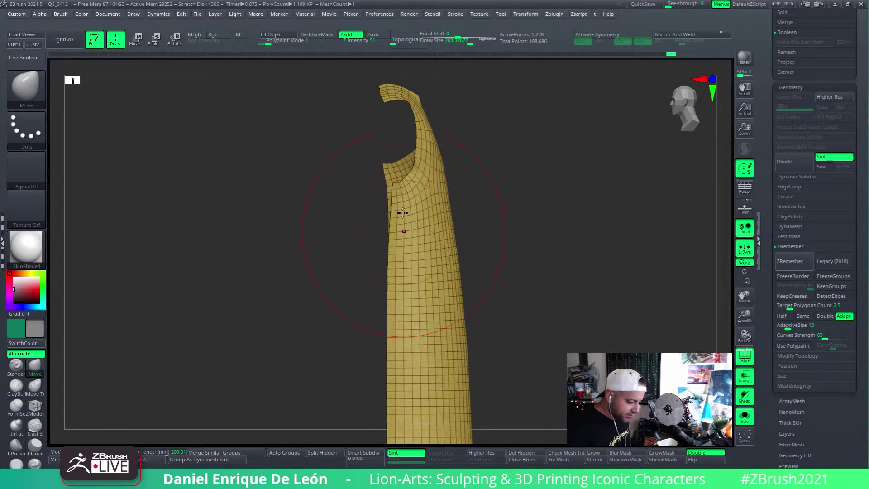
pyautogui.moveTo(393, 183); pyautogui.dragTo(387, 183)
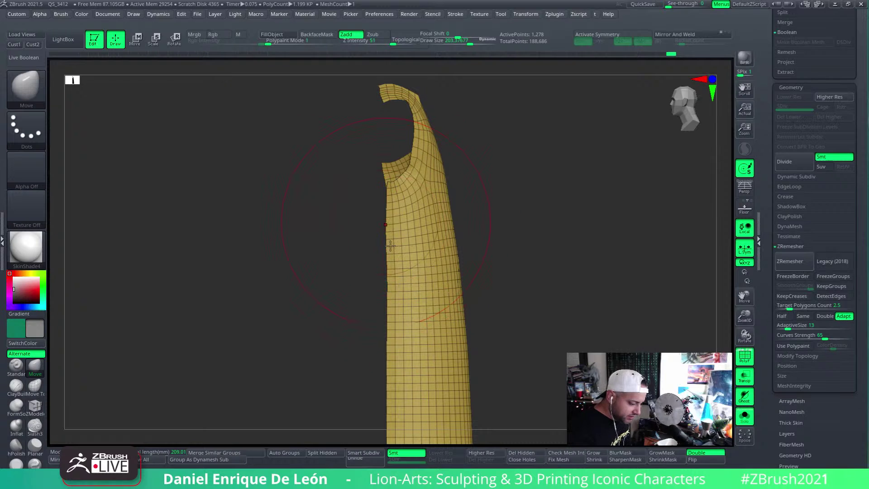
pyautogui.moveTo(465, 273); pyautogui.dragTo(445, 262)
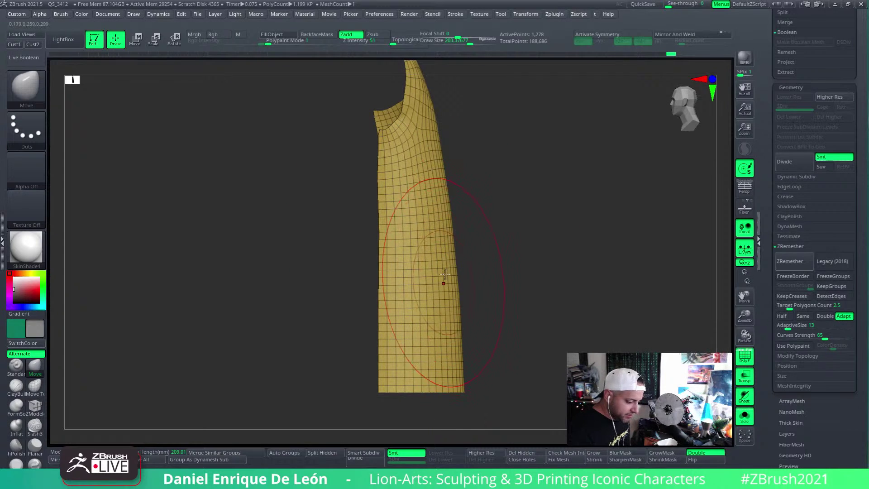
# Delete the tunic's hidden front half and make ZModeler the active brush
pyautogui.click(34, 406)
pyautogui.keyDown('alt'); pyautogui.moveTo(278, 227); pyautogui.dragTo(384, 240, button='right'); pyautogui.keyUp('alt')
pyautogui.press('space')
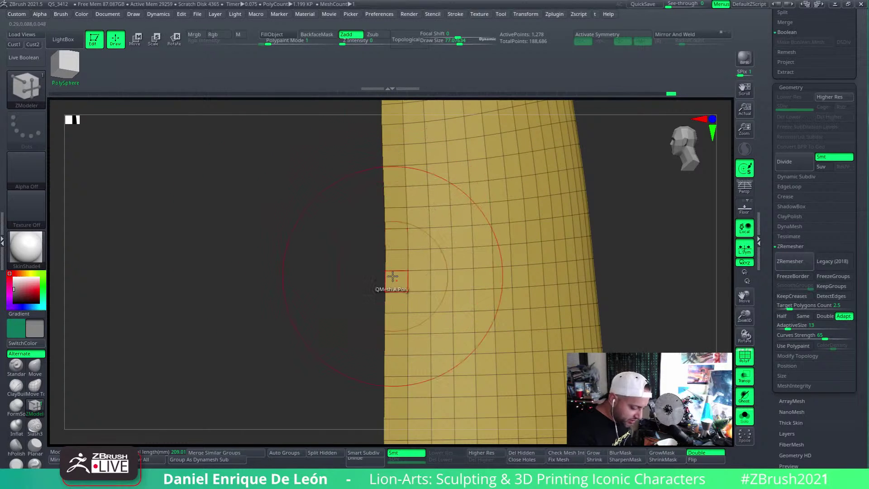
pyautogui.click(528, 452)
# Mask the complete edge loop beside the cut edge with ZModeler and leave only the border strip unmasked
pyautogui.press('space')
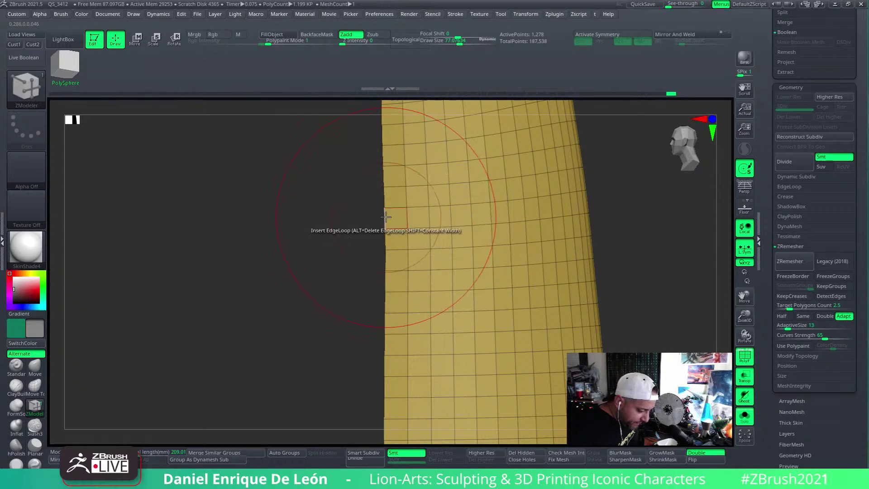
pyautogui.press('space')
pyautogui.click(393, 226)
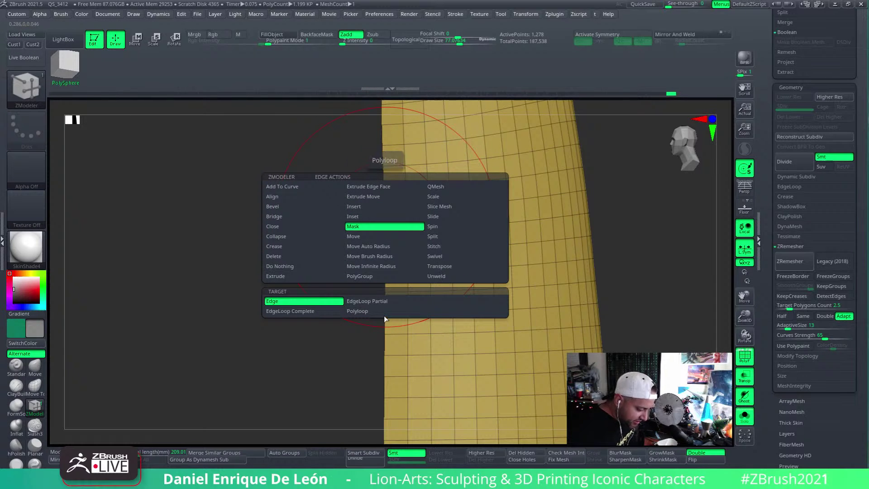
pyautogui.click(290, 310)
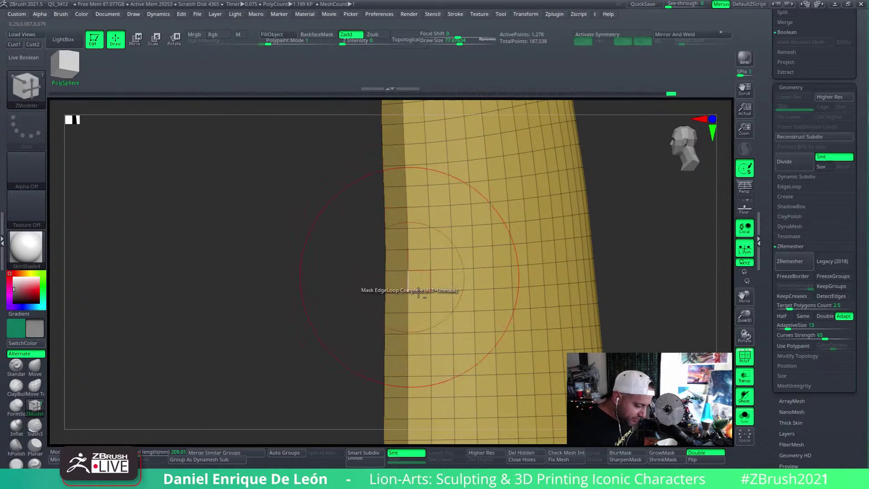
pyautogui.moveTo(419, 292)
pyautogui.mouseDown(button='right')
pyautogui.moveTo(460, 229)
pyautogui.moveTo(413, 262)
pyautogui.moveTo(584, 256)
pyautogui.mouseUp(button='right')
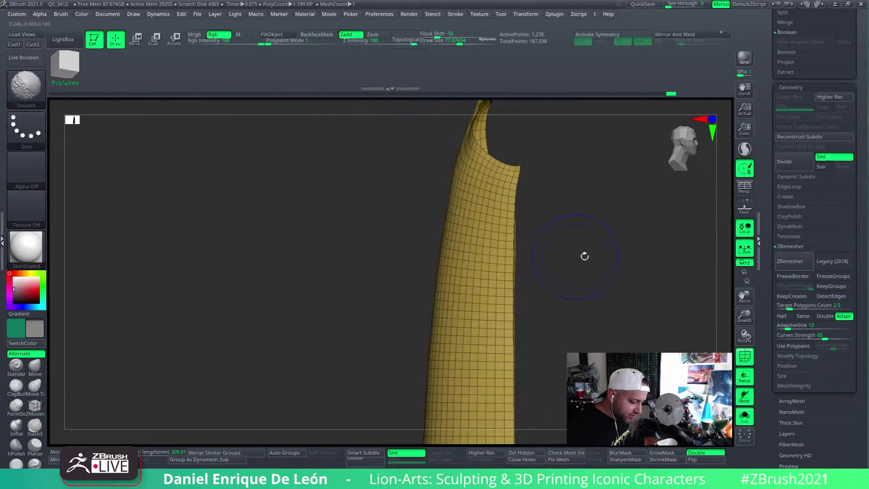
pyautogui.moveTo(512, 228)
pyautogui.keyDown('alt'); pyautogui.mouseDown(button='right')
pyautogui.moveTo(462, 217)
pyautogui.moveTo(472, 258)
pyautogui.moveTo(508, 295)
pyautogui.moveTo(480, 349)
pyautogui.moveTo(523, 267)
pyautogui.moveTo(483, 236)
pyautogui.moveTo(452, 333)
pyautogui.moveTo(462, 257)
pyautogui.moveTo(487, 303)
pyautogui.moveTo(512, 215)
pyautogui.moveTo(528, 297)
pyautogui.moveTo(521, 256)
pyautogui.moveTo(520, 310)
pyautogui.moveTo(527, 291)
pyautogui.moveTo(513, 293)
pyautogui.mouseUp(button='right'); pyautogui.keyUp('alt')
pyautogui.click(476, 229)
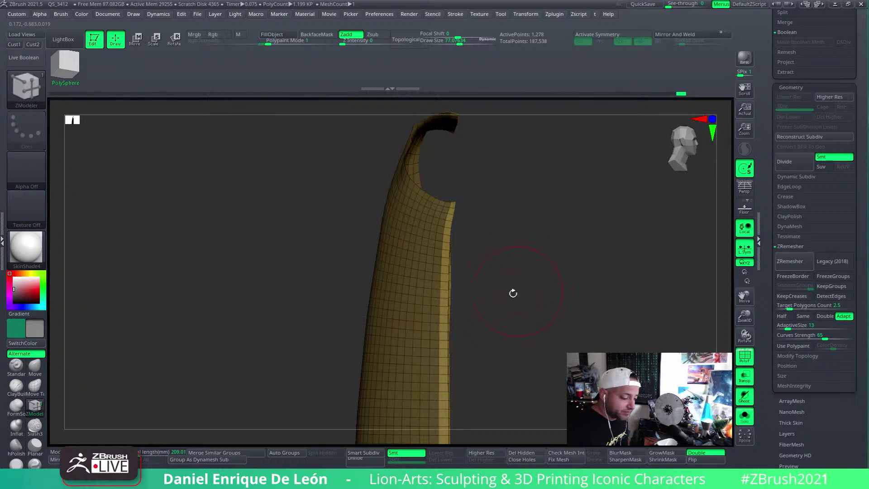
# Move the unmasked border strip forward with the gizmo to extend the half tunic past its side centerline
pyautogui.press('w')
pyautogui.moveTo(434, 235); pyautogui.dragTo(408, 212, button='right')
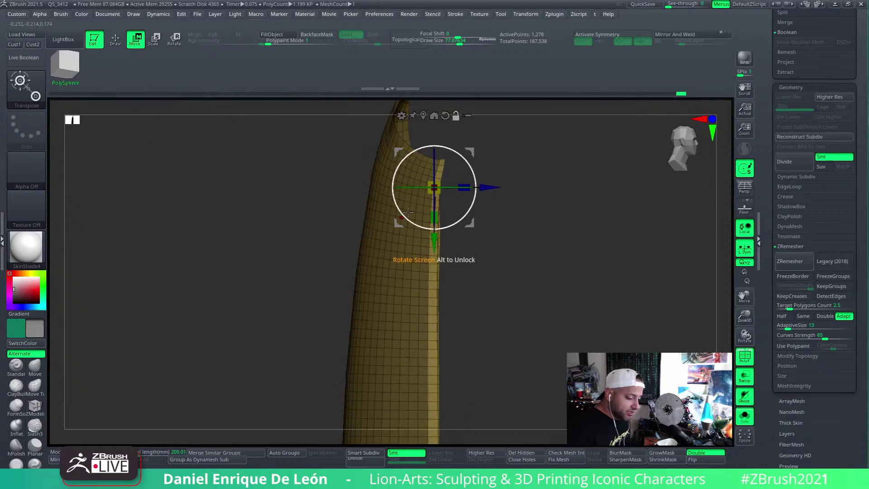
pyautogui.moveTo(479, 187); pyautogui.dragTo(507, 250)
pyautogui.moveTo(506, 250)
pyautogui.mouseDown(button='right')
pyautogui.moveTo(523, 304)
pyautogui.moveTo(537, 239)
pyautogui.moveTo(516, 237)
pyautogui.mouseUp(button='right')
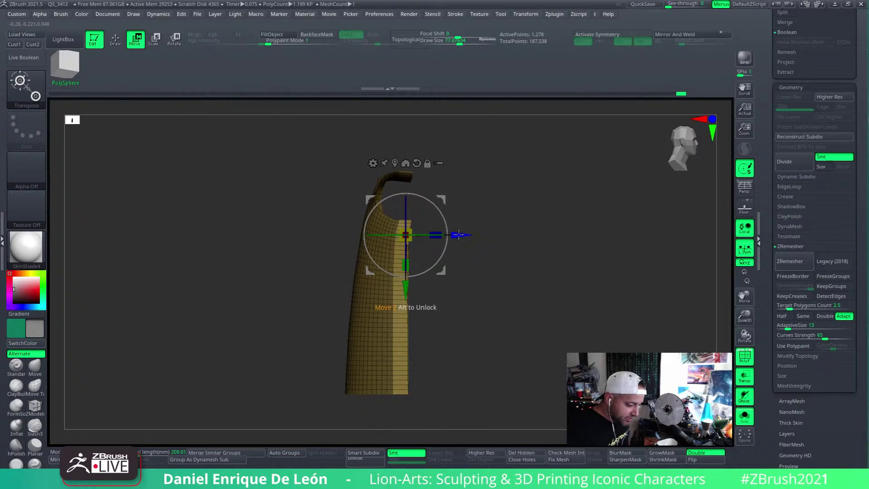
pyautogui.moveTo(458, 234); pyautogui.dragTo(465, 234)
pyautogui.press('q')
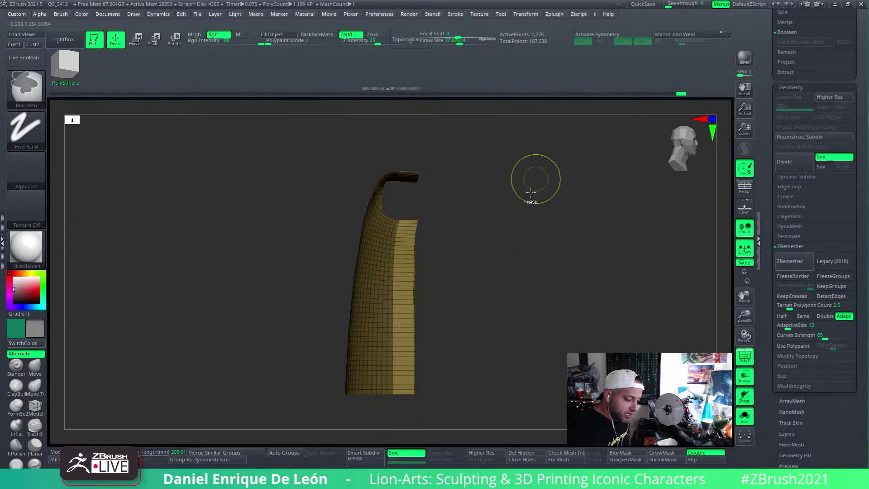
# Clear the mask and flatten the extended edge with a vertical ClipCurve cut
pyautogui.keyDown('ctrl'); pyautogui.moveTo(534, 178); pyautogui.dragTo(456, 359); pyautogui.keyUp('ctrl')
pyautogui.press('b')
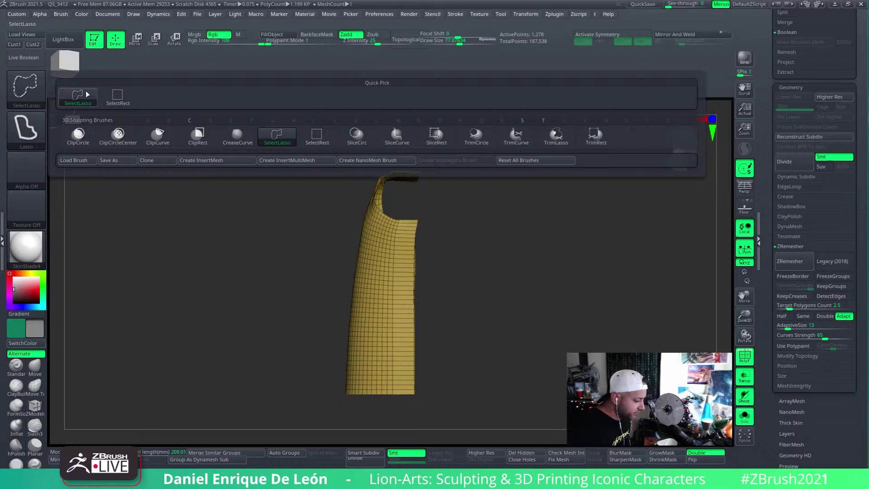
pyautogui.click(171, 133)
pyautogui.keyDown('ctrl'); pyautogui.keyDown('shift'); pyautogui.moveTo(411, 129); pyautogui.dragTo(406, 453); pyautogui.keyUp('shift'); pyautogui.keyUp('ctrl')
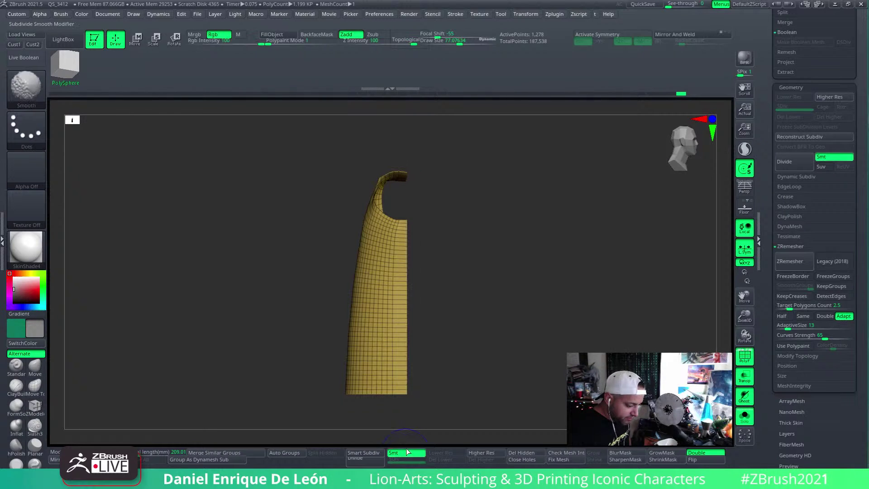
# Try Mirror And Weld on the half tunic, undo it, and flip the half from back to front
pyautogui.moveTo(542, 306); pyautogui.dragTo(399, 218)
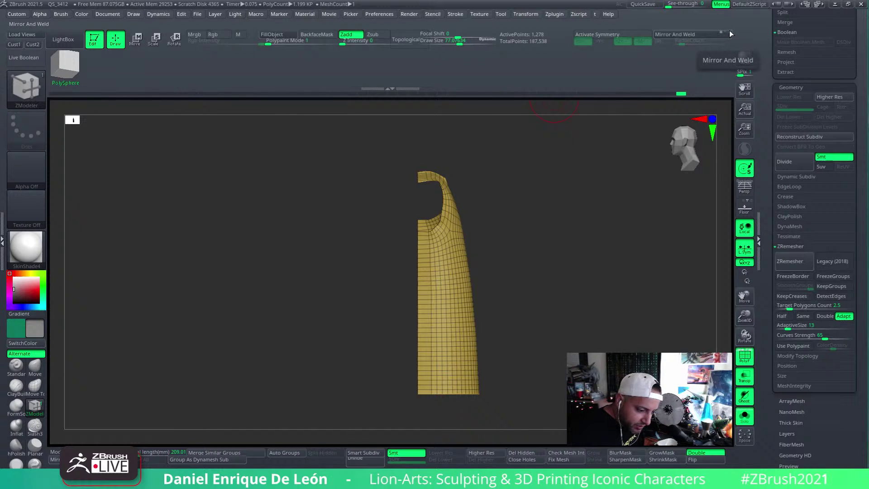
pyautogui.click(694, 36)
pyautogui.hotkey('ctrl', 'z')
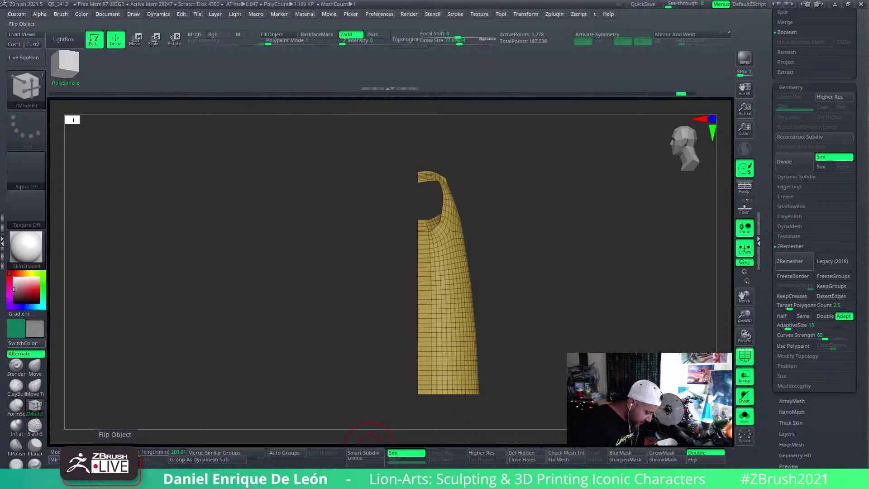
pyautogui.hotkey('ctrl', 'z')
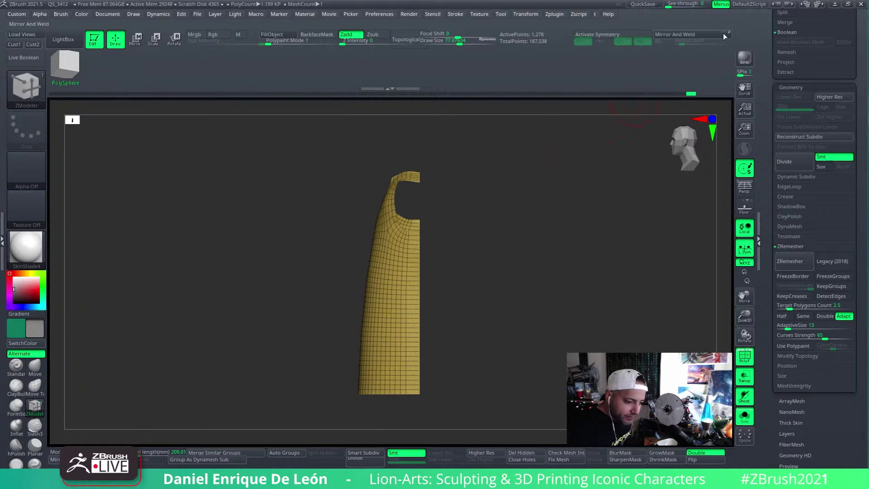
pyautogui.moveTo(622, 110); pyautogui.dragTo(513, 308)
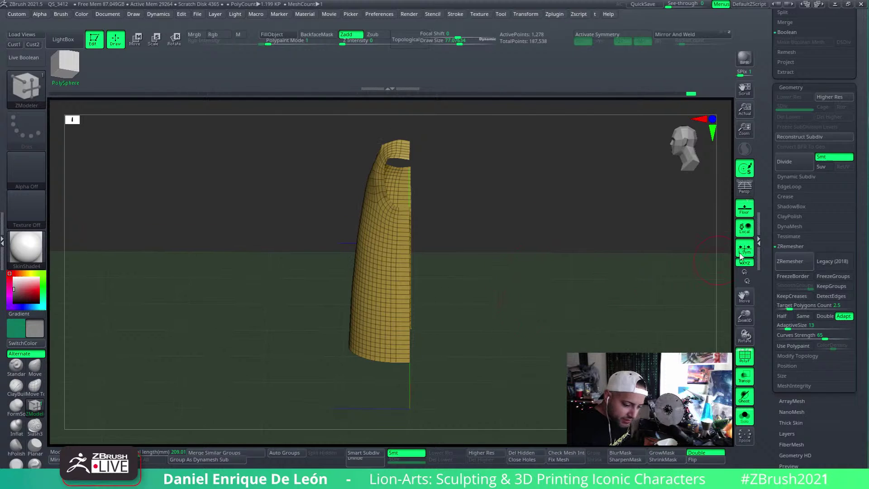
# Turn off local symmetry, try Mirror And Weld on the half tunic, and undo it
pyautogui.click(745, 227)
pyautogui.click(744, 248)
pyautogui.keyDown('shift'); pyautogui.moveTo(629, 261); pyautogui.dragTo(607, 254); pyautogui.keyUp('shift')
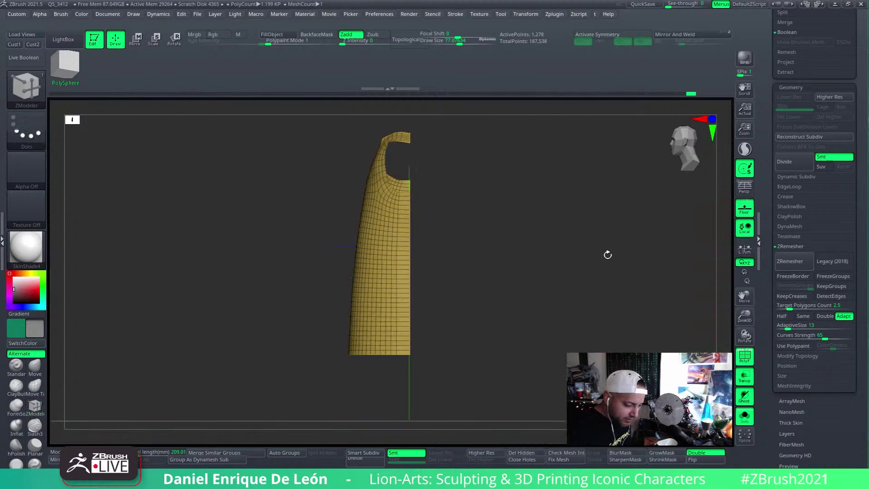
pyautogui.keyDown('alt'); pyautogui.moveTo(647, 128); pyautogui.dragTo(639, 140); pyautogui.keyUp('alt')
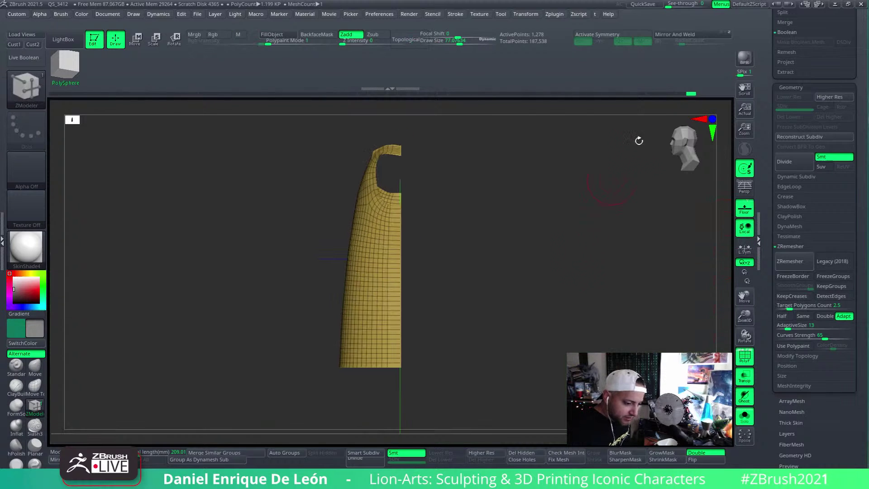
pyautogui.click(691, 36)
pyautogui.keyDown('alt'); pyautogui.moveTo(473, 311); pyautogui.dragTo(425, 262); pyautogui.keyUp('alt')
pyautogui.hotkey('ctrl', 'z')
# Shift the half tunic slightly backward with the gizmo and complete it with Mirror And Weld
pyautogui.moveTo(528, 271)
pyautogui.keyDown('shift'); pyautogui.mouseDown()
pyautogui.moveTo(534, 242)
pyautogui.moveTo(502, 192)
pyautogui.moveTo(424, 134)
pyautogui.mouseUp(); pyautogui.keyUp('shift')
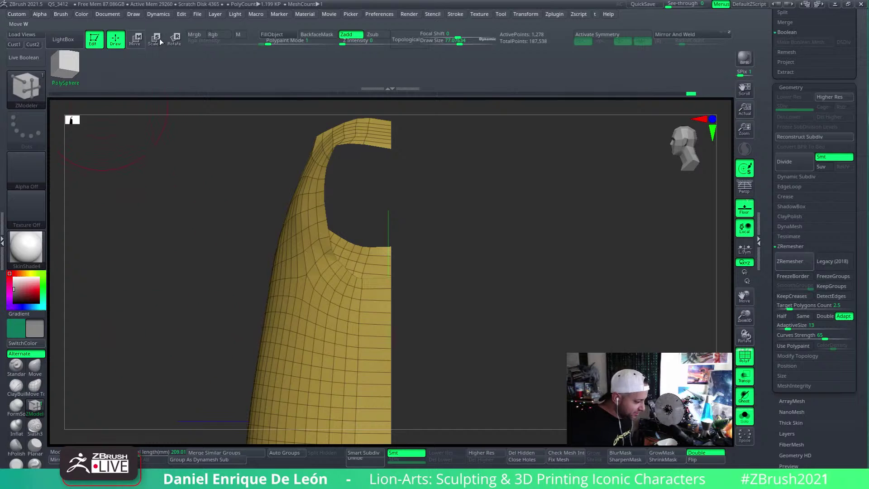
pyautogui.press('w')
pyautogui.moveTo(321, 285); pyautogui.dragTo(327, 285)
pyautogui.click(675, 35)
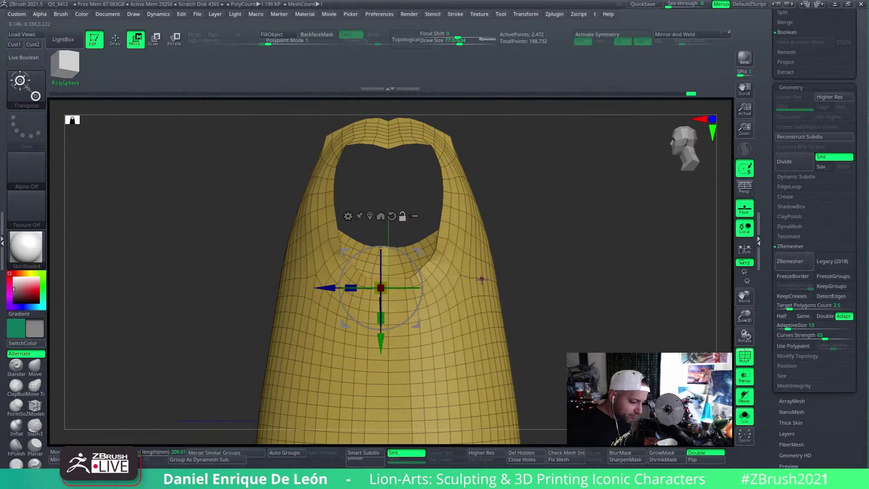
# Even out the notch at the center seam of the shoulder strap using Move Topological with Z-axis symmetry
pyautogui.moveTo(481, 279); pyautogui.dragTo(479, 307, button='right')
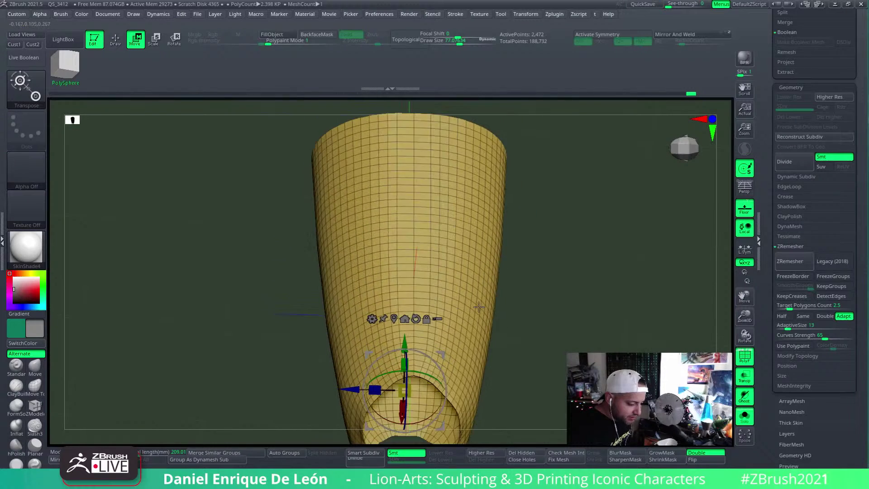
pyautogui.click(116, 40)
pyautogui.moveTo(407, 310); pyautogui.dragTo(423, 311, button='right')
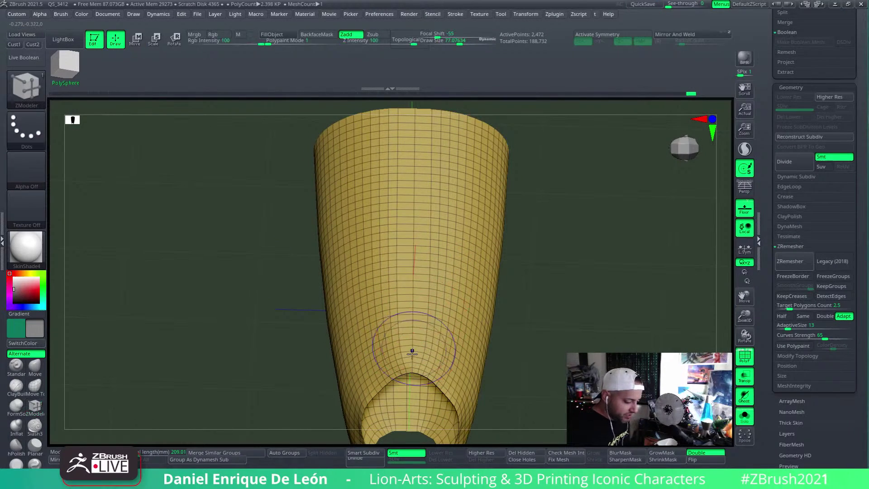
pyautogui.moveTo(417, 199)
pyautogui.mouseDown(button='right')
pyautogui.moveTo(458, 256)
pyautogui.moveTo(458, 225)
pyautogui.moveTo(457, 287)
pyautogui.moveTo(444, 236)
pyautogui.moveTo(439, 255)
pyautogui.mouseUp(button='right')
pyautogui.press('shift')
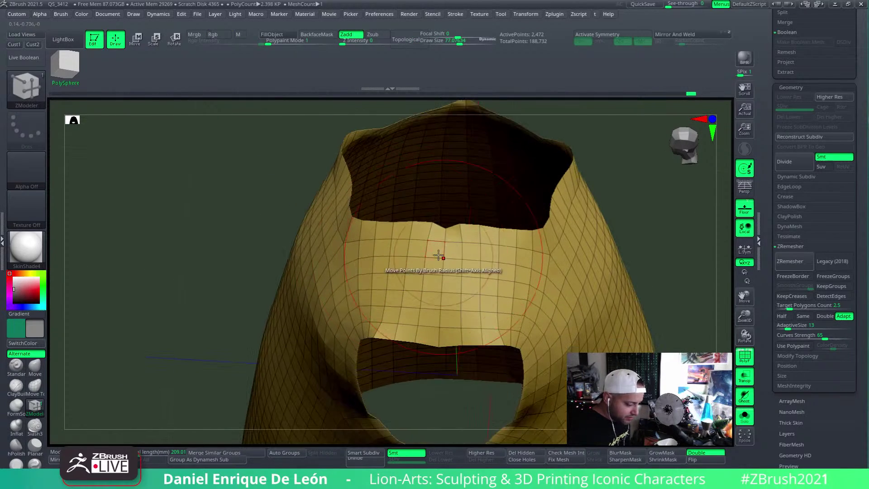
pyautogui.click(36, 386)
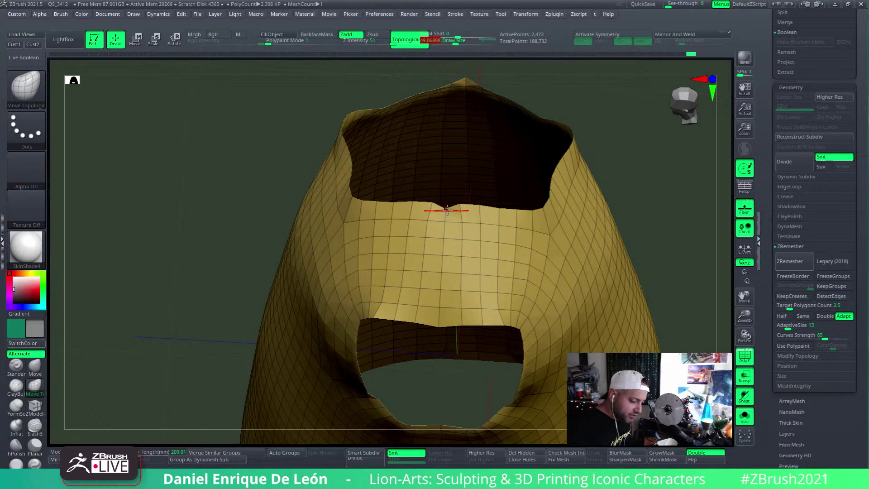
pyautogui.moveTo(449, 192)
pyautogui.mouseDown(button='right')
pyautogui.moveTo(460, 223)
pyautogui.moveTo(484, 229)
pyautogui.moveTo(500, 225)
pyautogui.moveTo(461, 182)
pyautogui.moveTo(485, 200)
pyautogui.moveTo(489, 237)
pyautogui.moveTo(405, 187)
pyautogui.moveTo(527, 197)
pyautogui.moveTo(560, 175)
pyautogui.mouseUp(button='right')
pyautogui.press('shift')
pyautogui.press('ctrl')
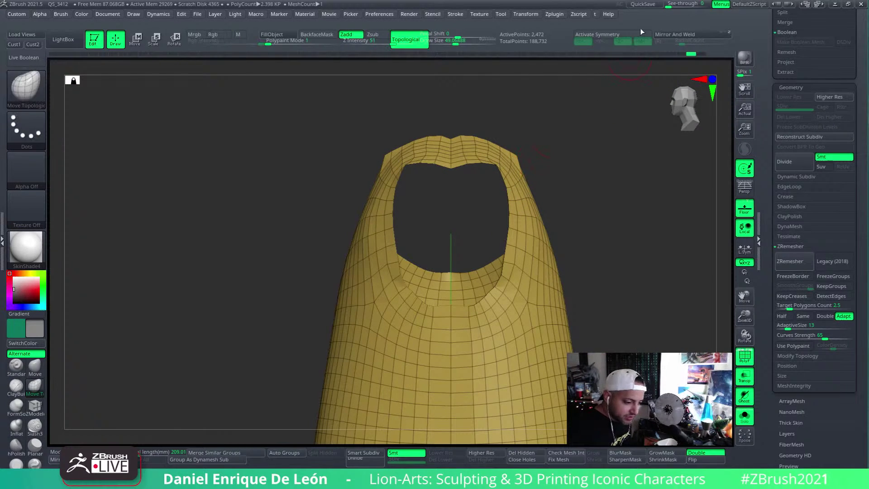
pyautogui.click(640, 33)
pyautogui.moveTo(489, 227)
pyautogui.mouseDown(button='right')
pyautogui.moveTo(450, 214)
pyautogui.moveTo(452, 260)
pyautogui.mouseUp(button='right')
pyautogui.press('shift')
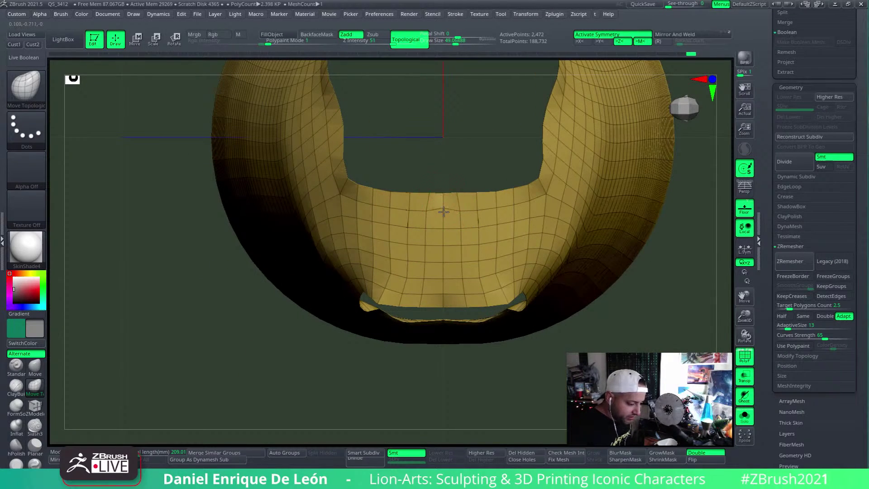
# Smooth and reshape the edges of the shoulder strap and neckline with Z-axis symmetry
pyautogui.moveTo(444, 211)
pyautogui.mouseDown(button='right')
pyautogui.moveTo(551, 229)
pyautogui.moveTo(508, 190)
pyautogui.moveTo(452, 227)
pyautogui.moveTo(439, 151)
pyautogui.moveTo(515, 219)
pyautogui.moveTo(500, 208)
pyautogui.moveTo(510, 178)
pyautogui.moveTo(500, 304)
pyautogui.moveTo(503, 233)
pyautogui.moveTo(483, 149)
pyautogui.moveTo(475, 188)
pyautogui.moveTo(522, 269)
pyautogui.mouseUp(button='right')
pyautogui.press('shift')
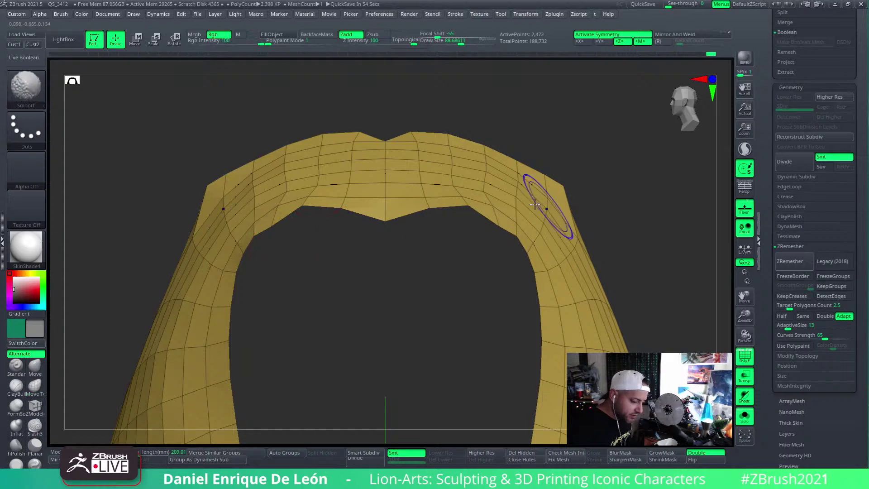
pyautogui.moveTo(421, 201); pyautogui.dragTo(479, 231, button='right')
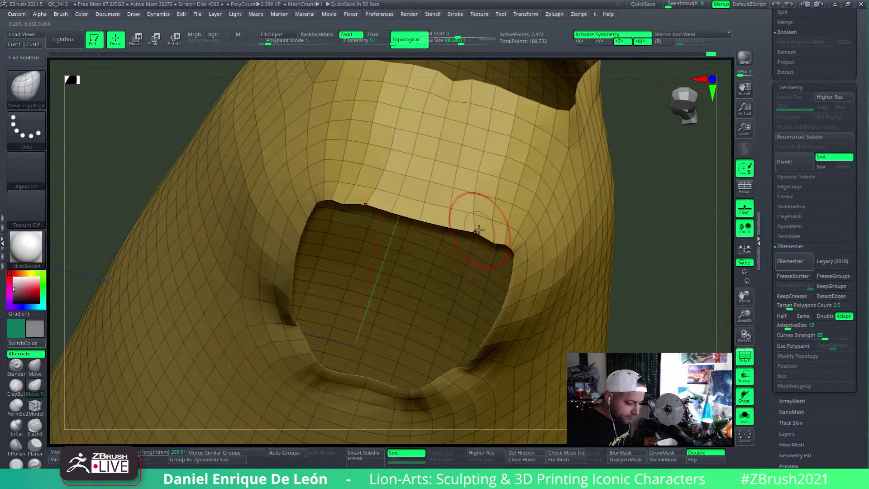
pyautogui.moveTo(528, 240)
pyautogui.mouseDown(button='right')
pyautogui.moveTo(520, 344)
pyautogui.moveTo(466, 291)
pyautogui.moveTo(476, 387)
pyautogui.moveTo(454, 126)
pyautogui.mouseUp(button='right')
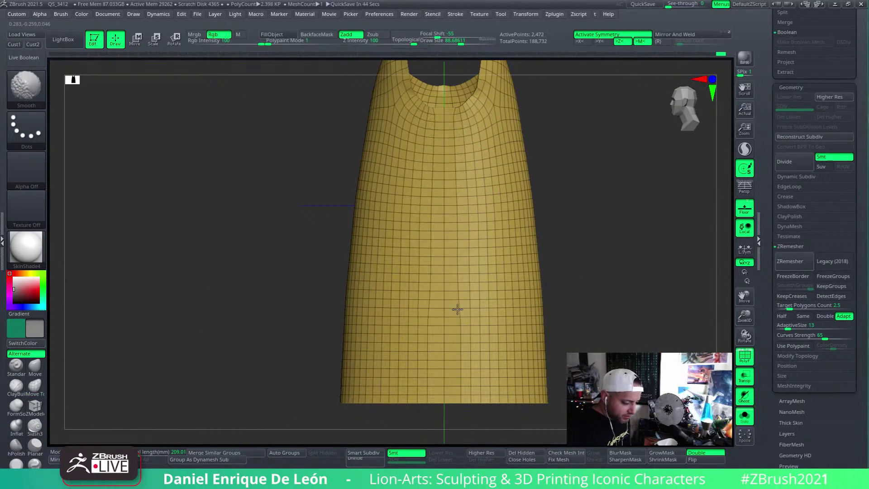
# Show the body again, turn off symmetry, and move the tunic backward with the gizmo to center it around the figure
pyautogui.moveTo(456, 365)
pyautogui.mouseDown(button='right')
pyautogui.moveTo(506, 256)
pyautogui.moveTo(485, 266)
pyautogui.moveTo(497, 295)
pyautogui.moveTo(450, 229)
pyautogui.moveTo(493, 209)
pyautogui.moveTo(495, 226)
pyautogui.moveTo(543, 258)
pyautogui.moveTo(516, 250)
pyautogui.moveTo(609, 204)
pyautogui.moveTo(443, 241)
pyautogui.mouseUp(button='right')
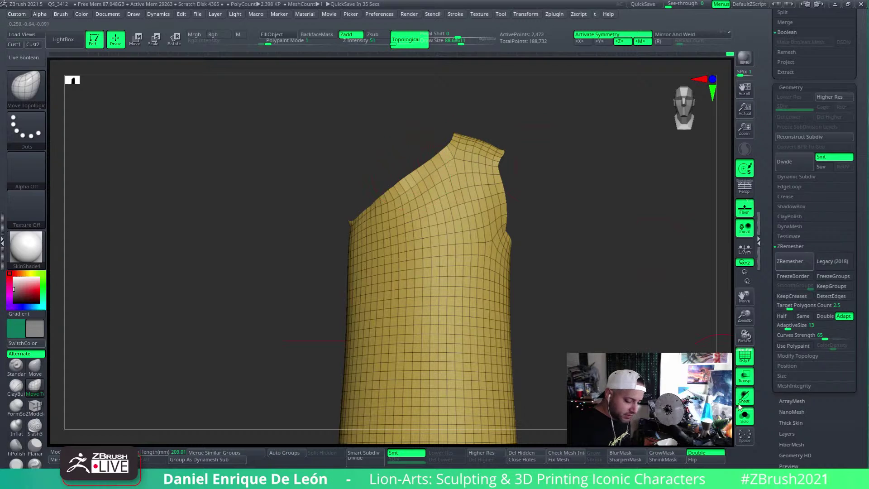
pyautogui.click(745, 416)
pyautogui.moveTo(549, 277); pyautogui.dragTo(461, 211, button='right')
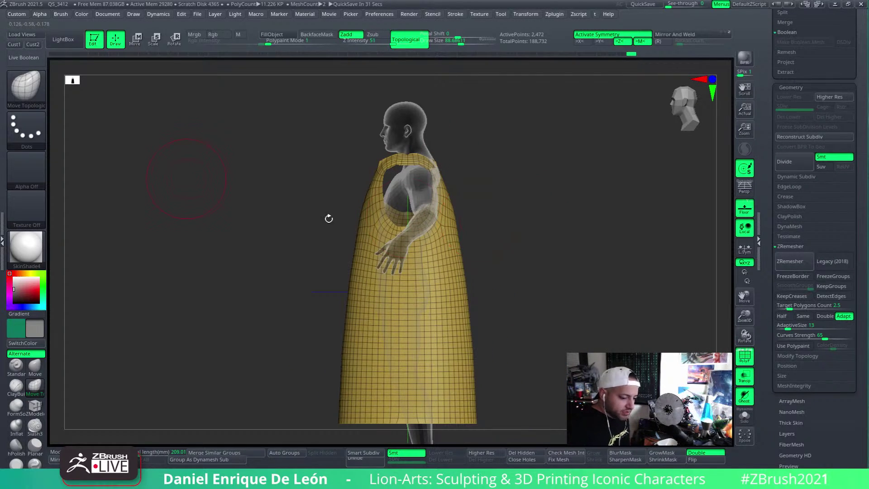
pyautogui.click(606, 35)
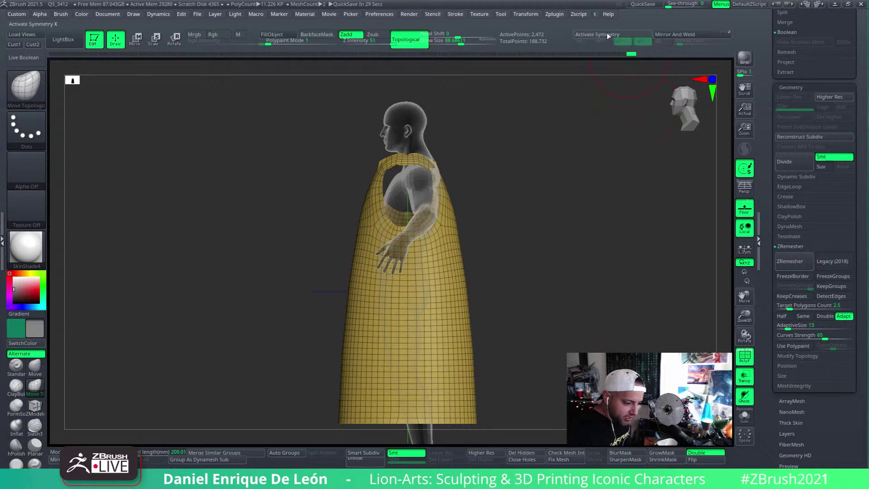
pyautogui.click(135, 39)
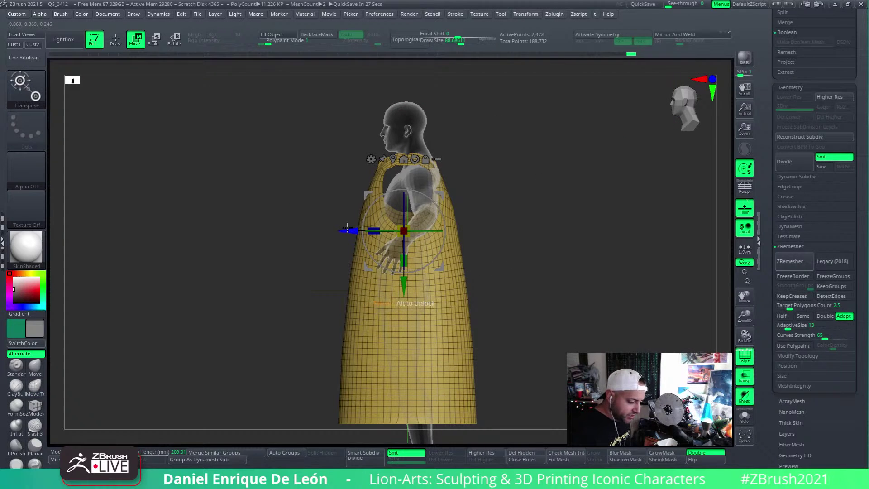
pyautogui.moveTo(348, 228); pyautogui.dragTo(356, 227)
pyautogui.keyDown('alt'); pyautogui.moveTo(481, 213); pyautogui.dragTo(491, 267, button='right'); pyautogui.keyUp('alt')
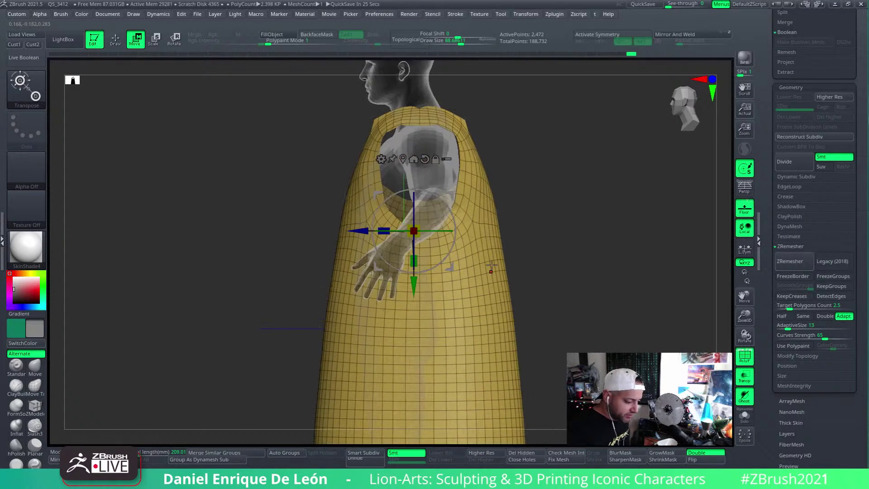
pyautogui.moveTo(355, 230); pyautogui.dragTo(359, 230)
# Save the tool as Tunic_test in the Cupid-Psyche_2020 folder, replacing the existing file
pyautogui.moveTo(521, 204); pyautogui.dragTo(650, 222)
pyautogui.moveTo(860, 149); pyautogui.dragTo(860, 407)
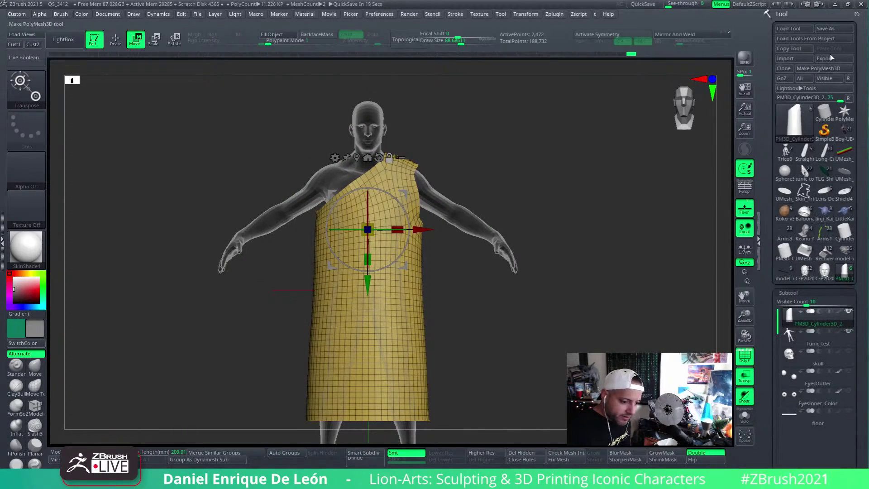
pyautogui.click(833, 28)
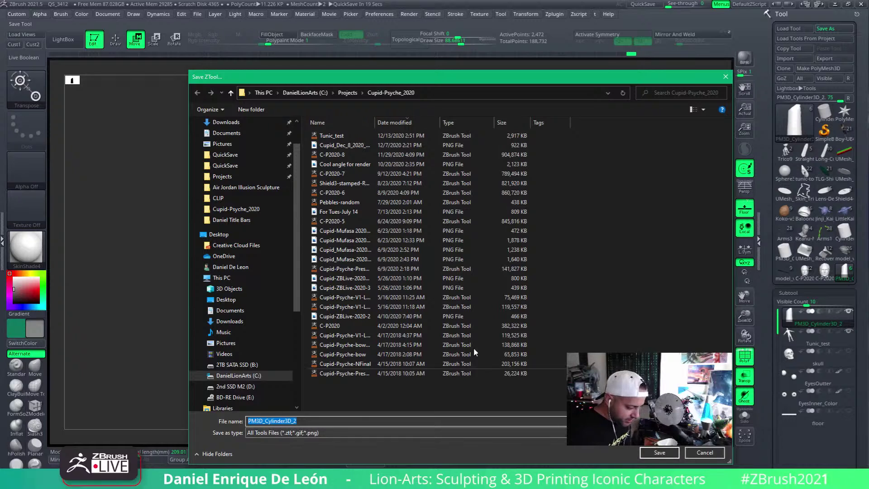
pyautogui.click(354, 137)
pyautogui.click(660, 452)
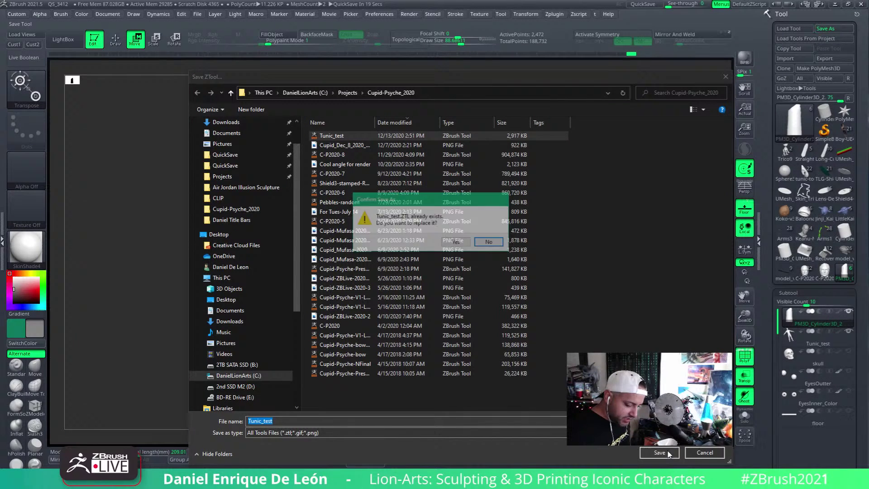
pyautogui.click(467, 245)
# Return to Draw mode, bring up the Dynamics settings, and turn off transparency
pyautogui.click(113, 40)
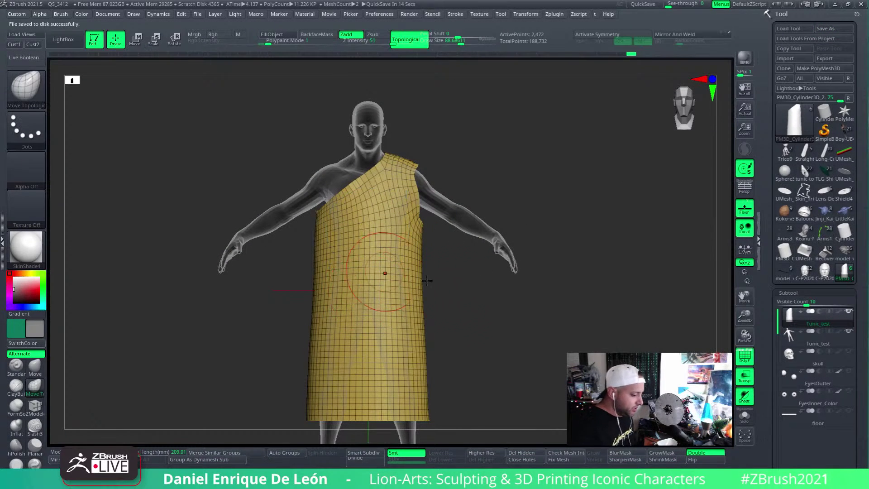
pyautogui.moveTo(449, 270)
pyautogui.keyDown('alt'); pyautogui.mouseDown()
pyautogui.moveTo(456, 248)
pyautogui.moveTo(456, 258)
pyautogui.mouseUp(); pyautogui.keyUp('alt')
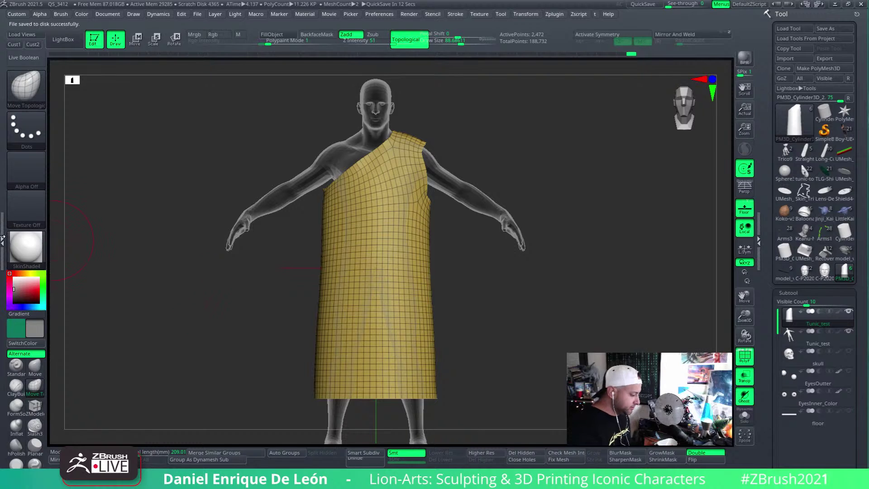
pyautogui.click(2, 241)
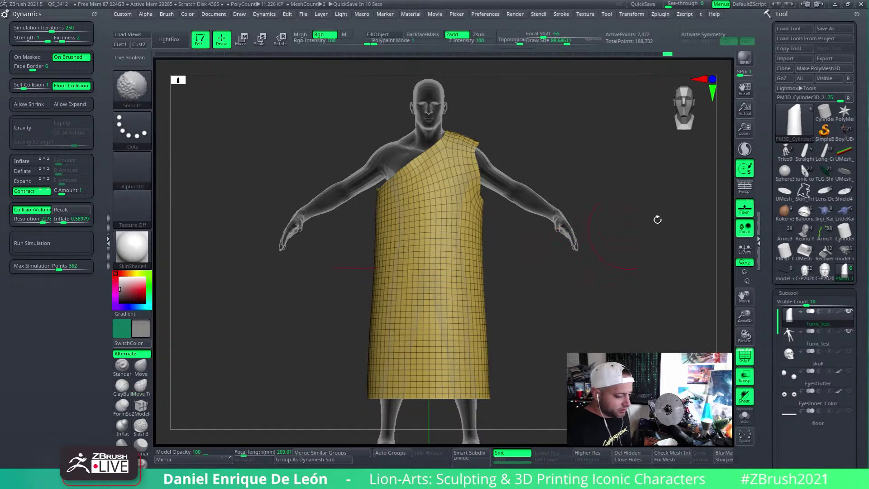
pyautogui.click(745, 376)
pyautogui.keyDown('alt'); pyautogui.moveTo(649, 297); pyautogui.dragTo(635, 284); pyautogui.keyUp('alt')
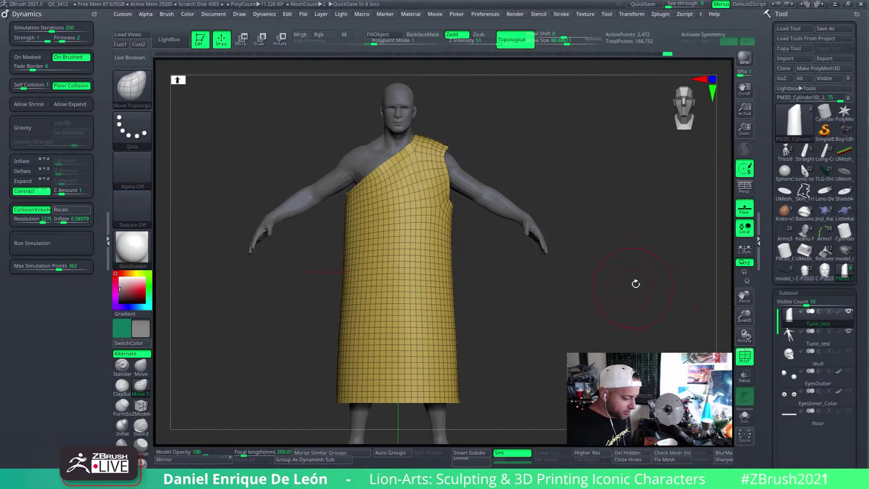
# Recalculate the collision volume and run the cloth simulation with Contract to fit the tunic to the body
pyautogui.click(78, 214)
pyautogui.moveTo(502, 294); pyautogui.dragTo(537, 296)
pyautogui.moveTo(601, 300); pyautogui.dragTo(601, 306)
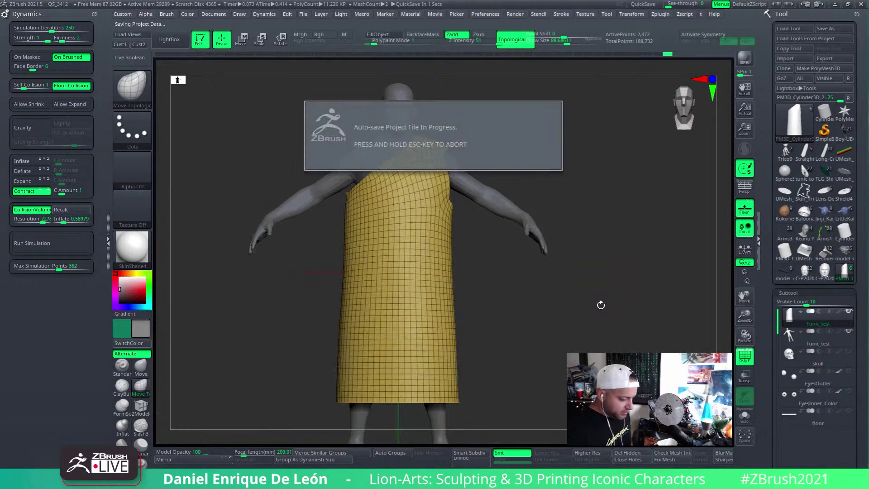
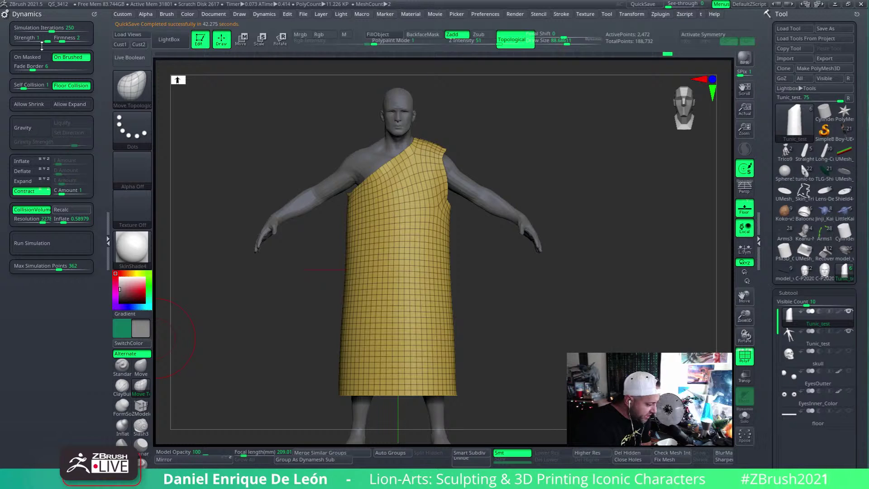
pyautogui.click(56, 244)
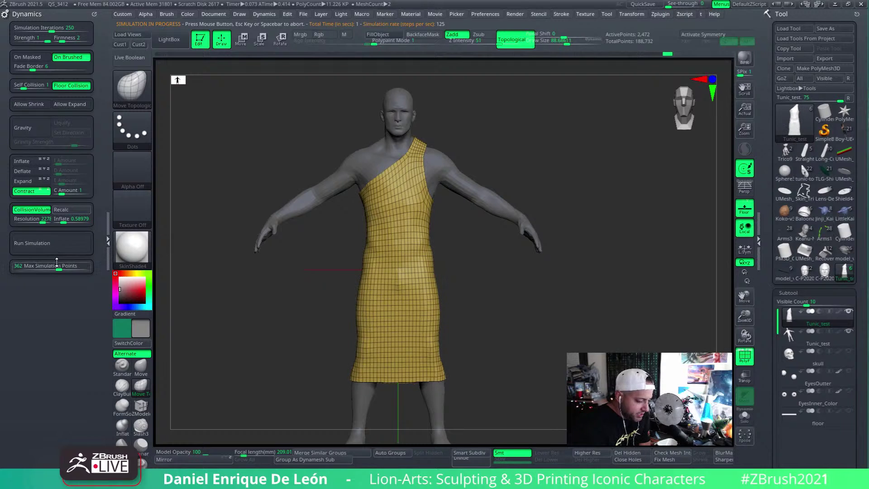
pyautogui.moveTo(507, 275); pyautogui.dragTo(478, 241)
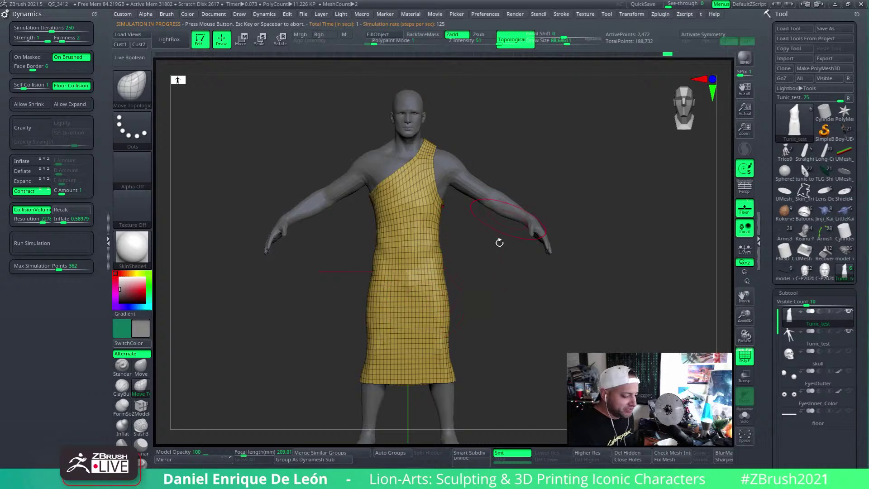
pyautogui.moveTo(499, 243); pyautogui.dragTo(583, 292)
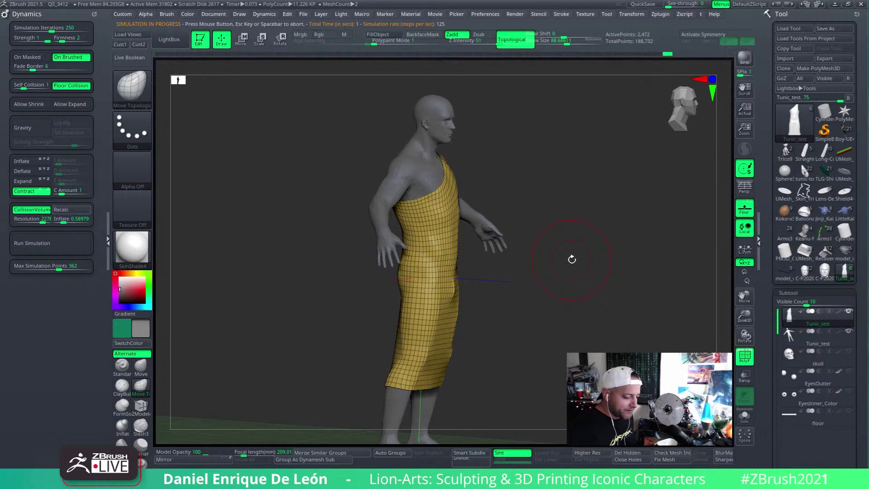
pyautogui.moveTo(494, 263); pyautogui.dragTo(456, 215)
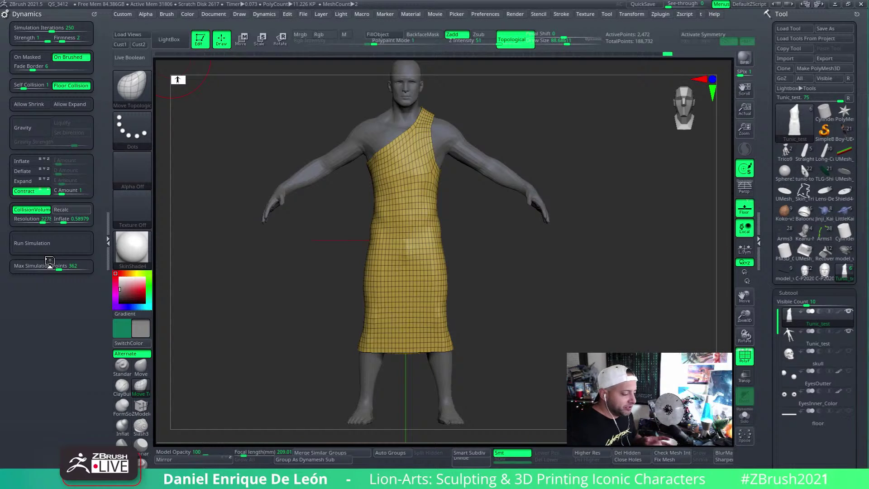
pyautogui.moveTo(430, 244); pyautogui.dragTo(434, 256)
pyautogui.moveTo(480, 234); pyautogui.dragTo(477, 247)
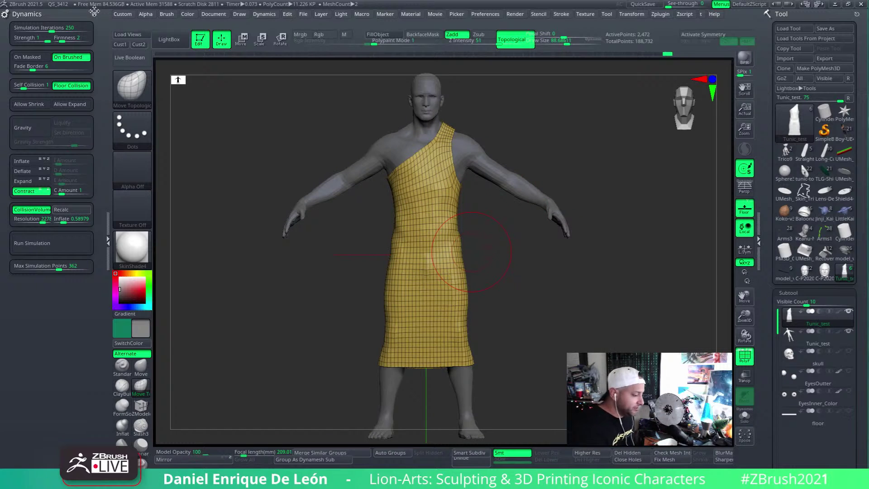
pyautogui.click(94, 11)
pyautogui.click(107, 234)
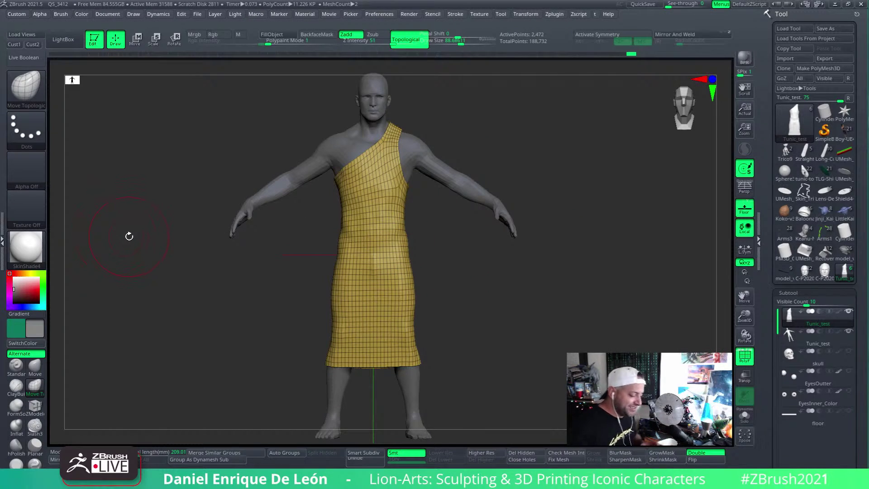
# Add volume to the lower part of the tunic with the ClayBuildup brush at a draw size of about 291, and undo the last stroke
pyautogui.click(15, 364)
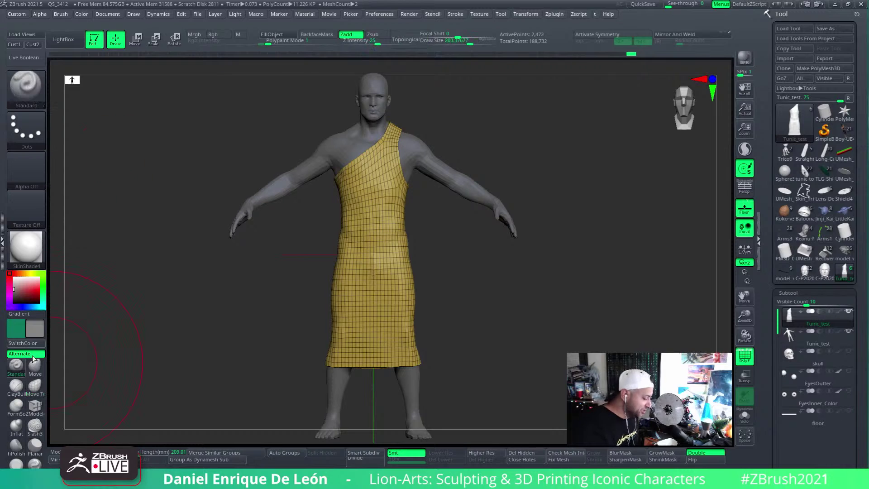
pyautogui.moveTo(452, 47); pyautogui.dragTo(466, 46)
pyautogui.click(16, 385)
pyautogui.moveTo(365, 193)
pyautogui.keyDown('alt'); pyautogui.mouseDown(button='right')
pyautogui.moveTo(390, 205)
pyautogui.moveTo(358, 206)
pyautogui.moveTo(337, 240)
pyautogui.moveTo(427, 332)
pyautogui.mouseUp(button='right'); pyautogui.keyUp('alt')
pyautogui.moveTo(446, 290); pyautogui.dragTo(412, 300, button='right')
pyautogui.click(367, 369)
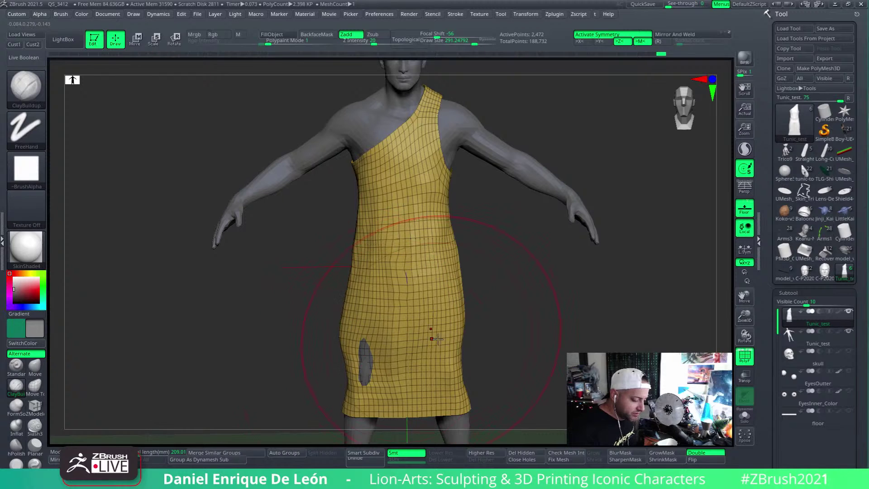
pyautogui.press('ctrl')
# Enable backface masking and build up the tunic's sides, back and lower front with ClayBuildup, smoothing the surface between strokes
pyautogui.moveTo(446, 369)
pyautogui.mouseDown(button='right')
pyautogui.moveTo(453, 335)
pyautogui.moveTo(417, 310)
pyautogui.mouseUp(button='right')
pyautogui.moveTo(466, 270); pyautogui.dragTo(464, 65, button='right')
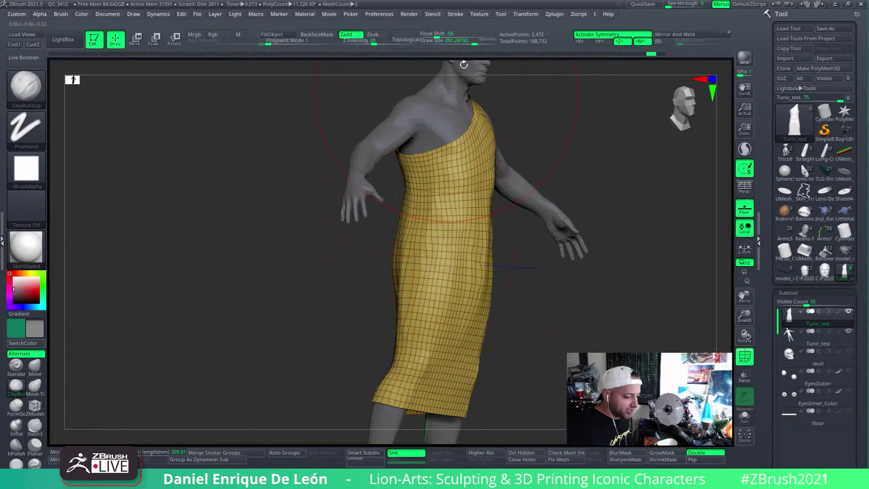
pyautogui.click(317, 34)
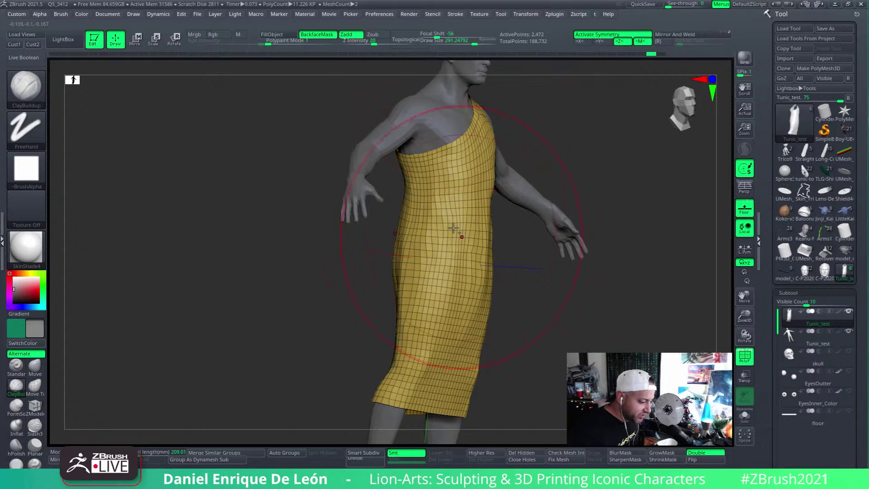
pyautogui.moveTo(446, 233)
pyautogui.keyDown('shift'); pyautogui.mouseDown(button='right')
pyautogui.moveTo(417, 345)
pyautogui.moveTo(404, 324)
pyautogui.mouseUp(button='right'); pyautogui.keyUp('shift')
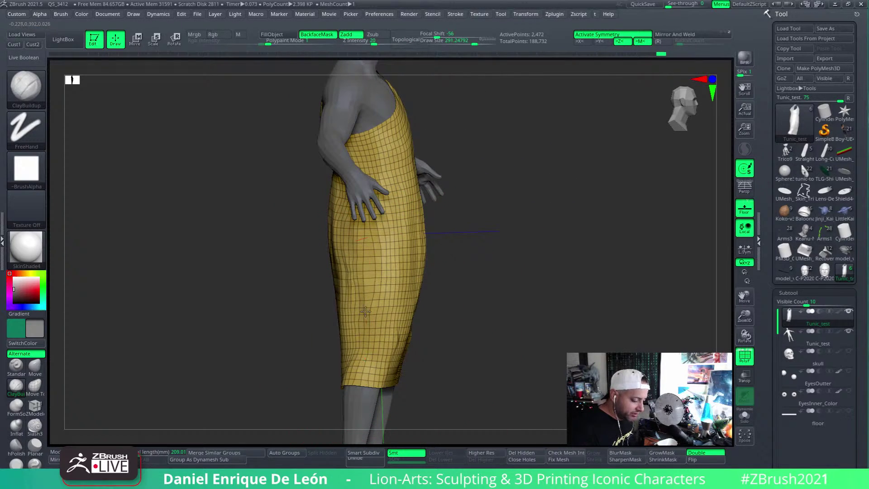
pyautogui.moveTo(374, 278); pyautogui.dragTo(428, 273, button='right')
pyautogui.moveTo(367, 271)
pyautogui.mouseDown()
pyautogui.moveTo(349, 332)
pyautogui.moveTo(376, 295)
pyautogui.mouseUp()
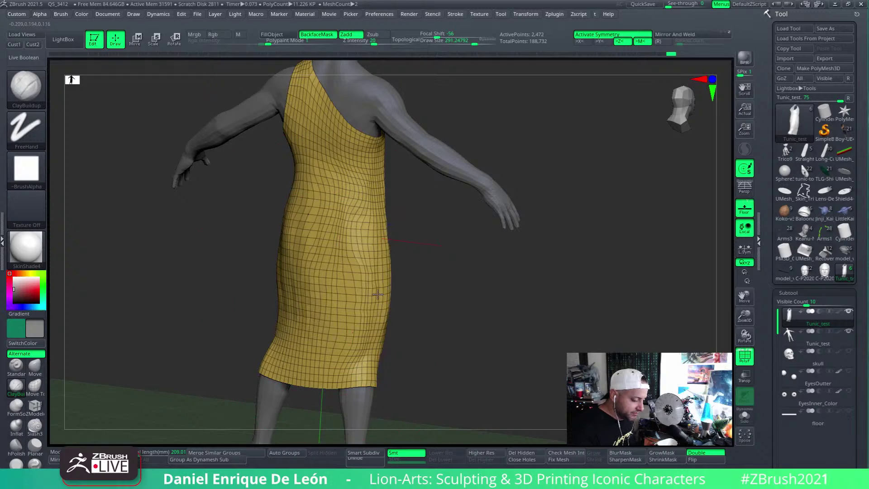
pyautogui.moveTo(379, 295)
pyautogui.mouseDown(button='right')
pyautogui.moveTo(444, 287)
pyautogui.moveTo(402, 257)
pyautogui.mouseUp(button='right')
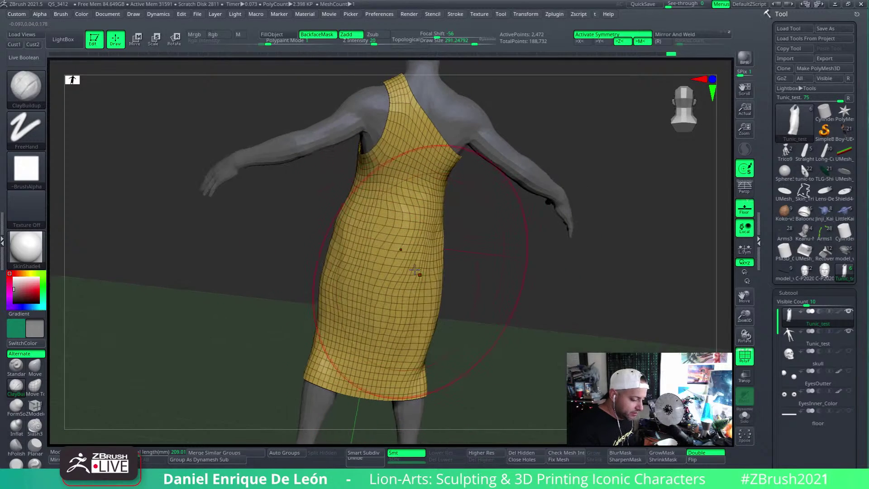
pyautogui.press('shift')
pyautogui.moveTo(398, 291)
pyautogui.mouseDown(button='right')
pyautogui.moveTo(401, 305)
pyautogui.moveTo(417, 252)
pyautogui.moveTo(369, 295)
pyautogui.moveTo(434, 358)
pyautogui.moveTo(414, 335)
pyautogui.moveTo(428, 317)
pyautogui.mouseUp(button='right')
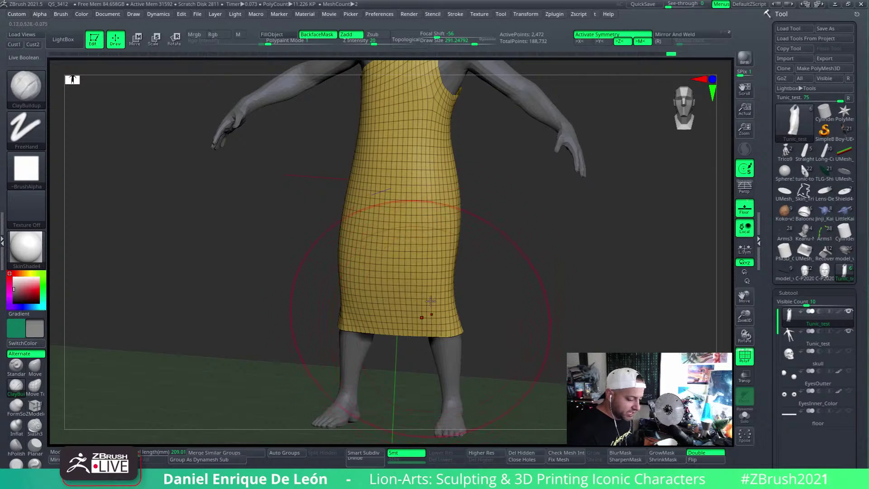
# Switch to Move Topological at a draw size of about 219, set symmetry to X, and pull the tunic's hem outward around the legs
pyautogui.click(34, 366)
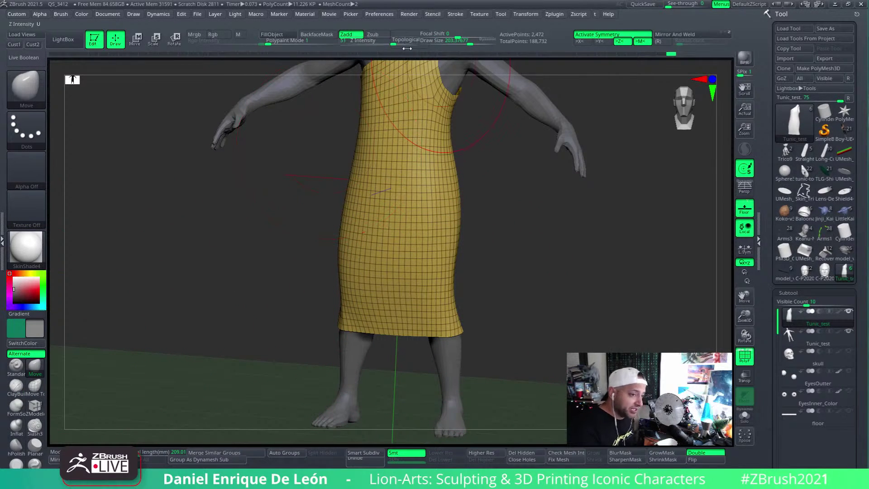
pyautogui.moveTo(395, 44)
pyautogui.mouseDown()
pyautogui.moveTo(377, 44)
pyautogui.moveTo(386, 43)
pyautogui.mouseUp()
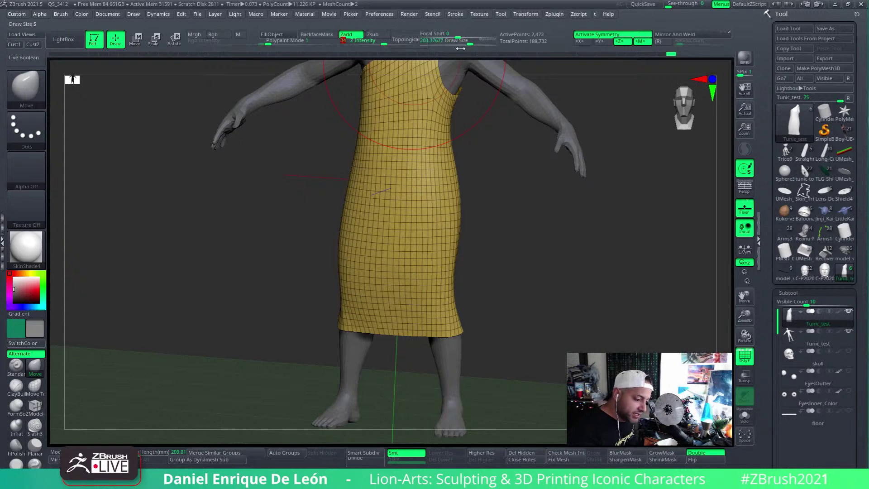
pyautogui.click(34, 393)
pyautogui.moveTo(417, 175); pyautogui.dragTo(410, 312, button='right')
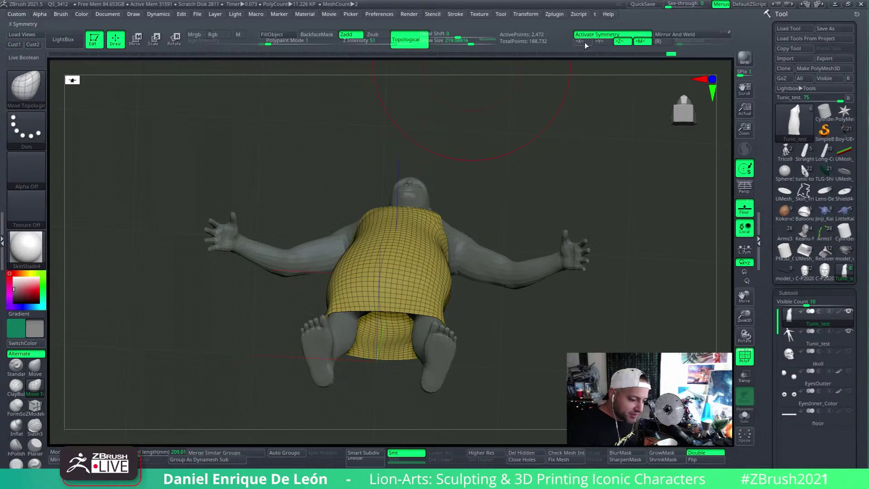
pyautogui.moveTo(407, 359); pyautogui.dragTo(406, 359)
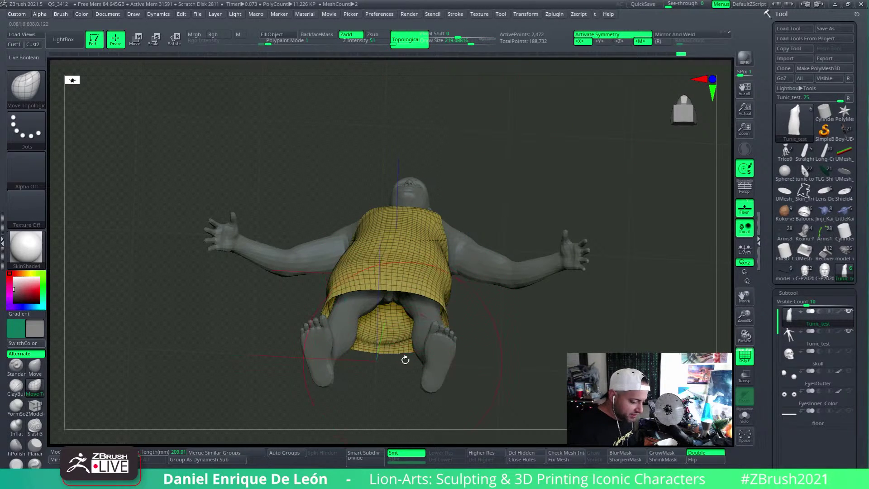
pyautogui.moveTo(407, 362)
pyautogui.mouseDown(button='right')
pyautogui.moveTo(401, 326)
pyautogui.moveTo(417, 339)
pyautogui.mouseUp(button='right')
pyautogui.moveTo(430, 301)
pyautogui.mouseDown()
pyautogui.moveTo(442, 281)
pyautogui.moveTo(463, 295)
pyautogui.mouseUp()
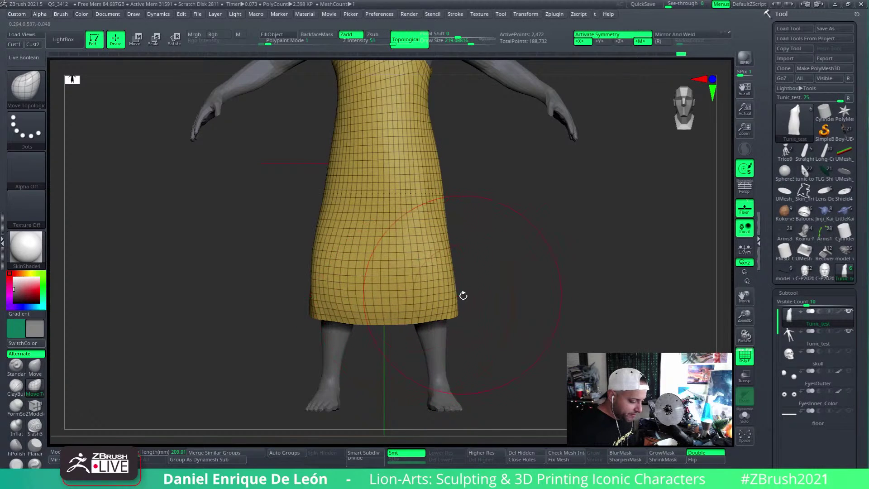
# Lengthen the front of the tunic by pulling its hem down toward the ankles and evening out the skirt's sides
pyautogui.moveTo(458, 290); pyautogui.dragTo(454, 268, button='right')
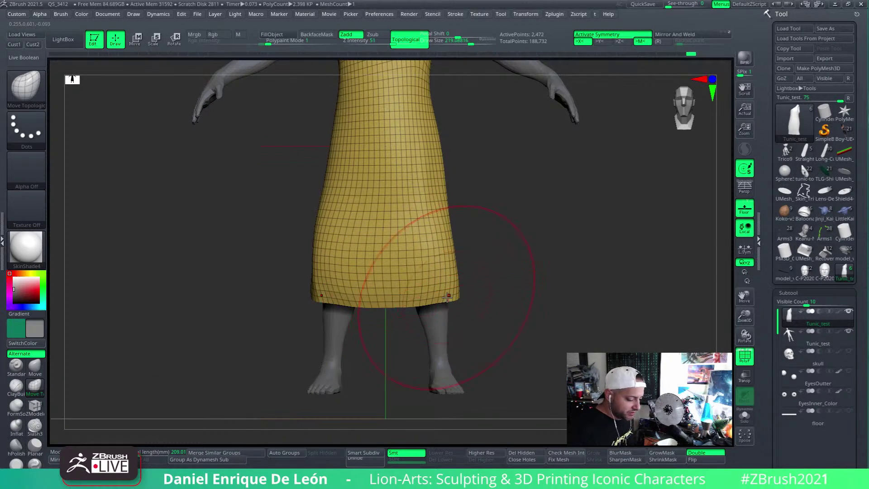
pyautogui.moveTo(447, 297); pyautogui.dragTo(445, 336)
pyautogui.moveTo(439, 240); pyautogui.dragTo(440, 256)
pyautogui.moveTo(437, 181); pyautogui.dragTo(438, 186, button='right')
pyautogui.moveTo(437, 123); pyautogui.dragTo(446, 125)
pyautogui.keyDown('shift'); pyautogui.moveTo(445, 181); pyautogui.dragTo(448, 221, button='right'); pyautogui.keyUp('shift')
pyautogui.moveTo(453, 317); pyautogui.dragTo(455, 340)
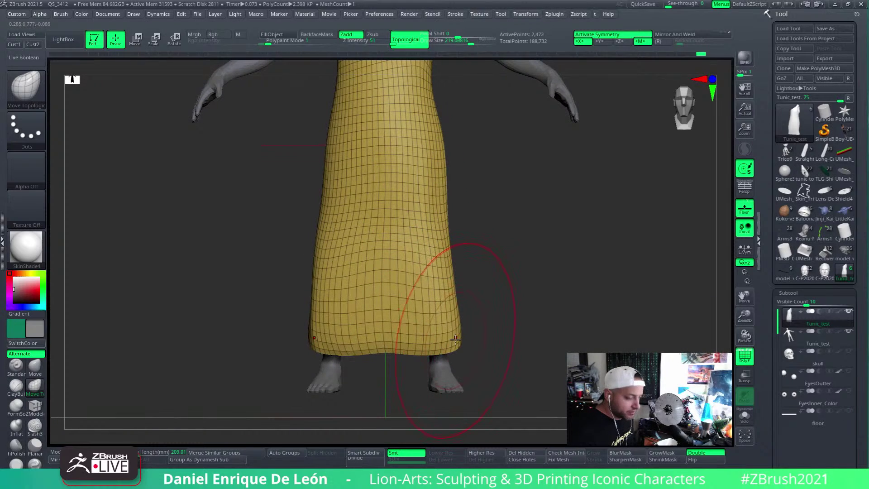
# Pull the back of the hem down in side view to match the front, and smooth the side of the skirt
pyautogui.keyDown('shift'); pyautogui.moveTo(463, 329); pyautogui.dragTo(435, 346, button='right'); pyautogui.keyUp('shift')
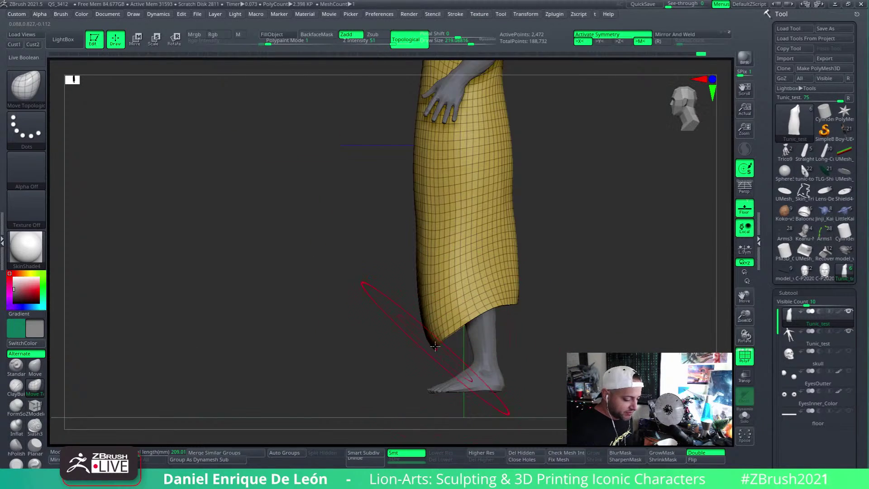
pyautogui.moveTo(509, 305)
pyautogui.mouseDown()
pyautogui.moveTo(509, 338)
pyautogui.moveTo(515, 331)
pyautogui.mouseUp()
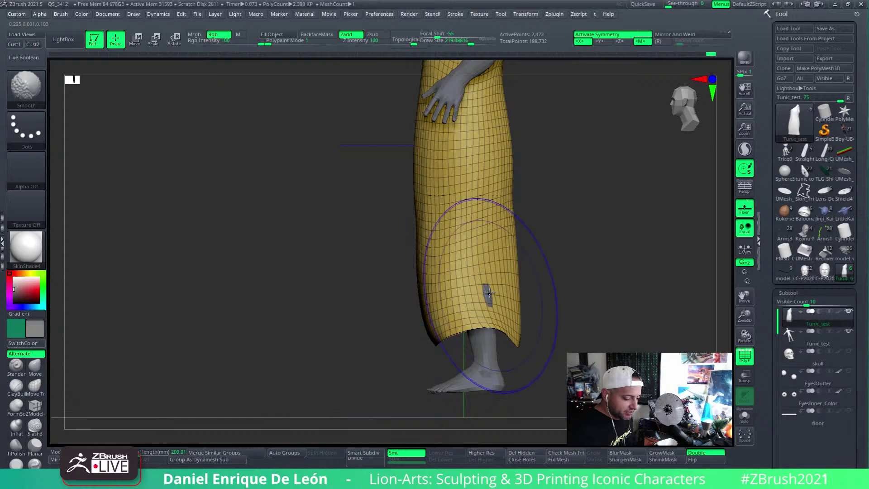
pyautogui.moveTo(489, 282)
pyautogui.keyDown('shift'); pyautogui.mouseDown(button='right')
pyautogui.moveTo(521, 295)
pyautogui.moveTo(491, 322)
pyautogui.mouseUp(button='right'); pyautogui.keyUp('shift')
pyautogui.moveTo(490, 339)
pyautogui.keyDown('shift'); pyautogui.mouseDown()
pyautogui.moveTo(490, 349)
pyautogui.moveTo(512, 349)
pyautogui.moveTo(500, 364)
pyautogui.mouseUp(); pyautogui.keyUp('shift')
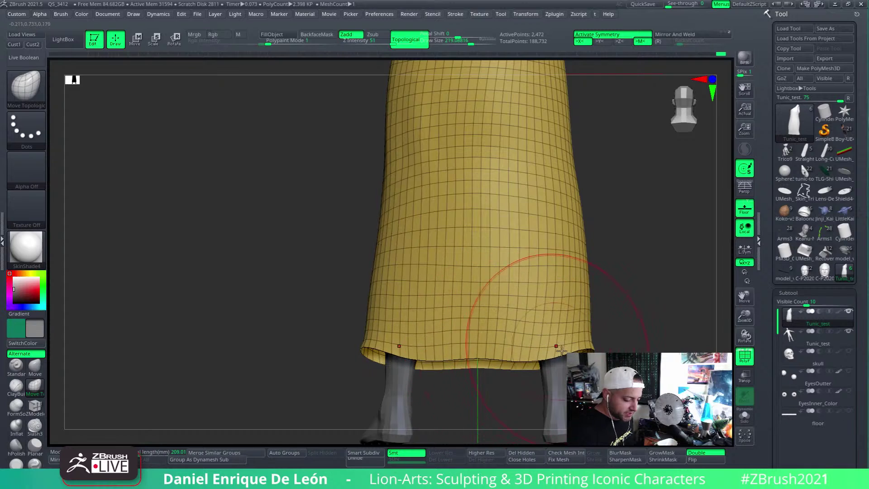
# Smooth the polygons on the skirt's front and nudge its front profile slightly inward with Move Topological
pyautogui.moveTo(498, 277)
pyautogui.mouseDown(button='right')
pyautogui.moveTo(579, 330)
pyautogui.moveTo(500, 289)
pyautogui.mouseUp(button='right')
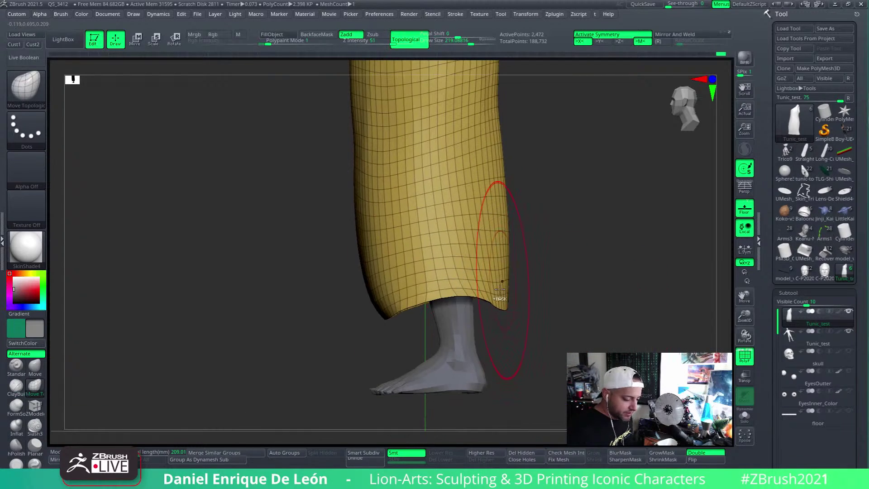
pyautogui.moveTo(442, 330)
pyautogui.mouseDown(button='right')
pyautogui.moveTo(372, 287)
pyautogui.moveTo(436, 279)
pyautogui.mouseUp(button='right')
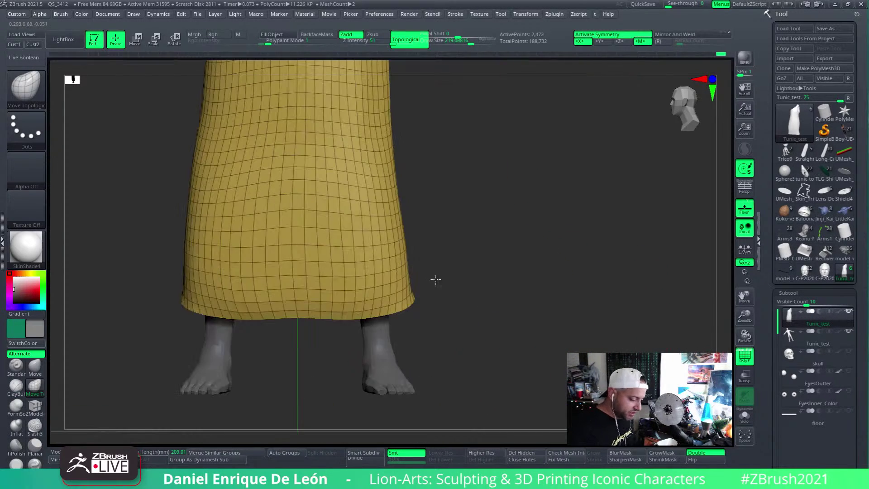
pyautogui.moveTo(435, 279)
pyautogui.mouseDown()
pyautogui.moveTo(348, 265)
pyautogui.moveTo(309, 291)
pyautogui.moveTo(320, 314)
pyautogui.moveTo(353, 307)
pyautogui.moveTo(272, 308)
pyautogui.moveTo(358, 317)
pyautogui.moveTo(317, 253)
pyautogui.moveTo(308, 173)
pyautogui.mouseUp()
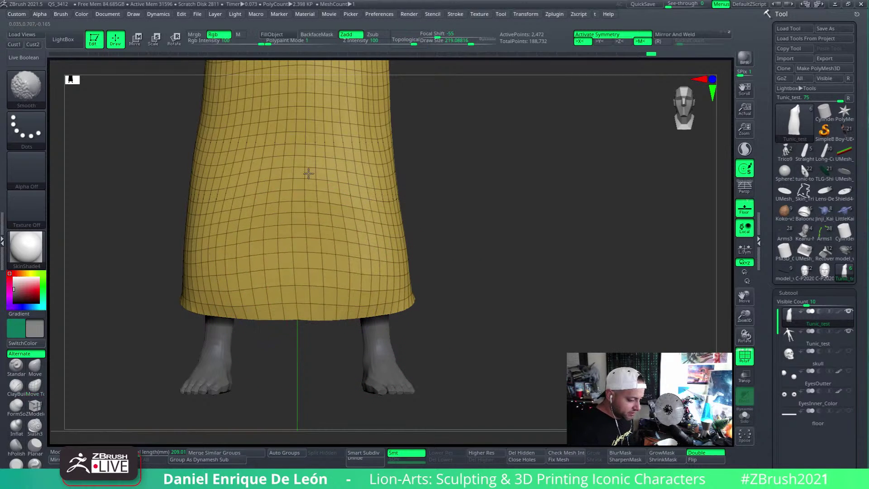
pyautogui.keyDown('ctrl'); pyautogui.moveTo(341, 242); pyautogui.dragTo(429, 191, button='right'); pyautogui.keyUp('ctrl')
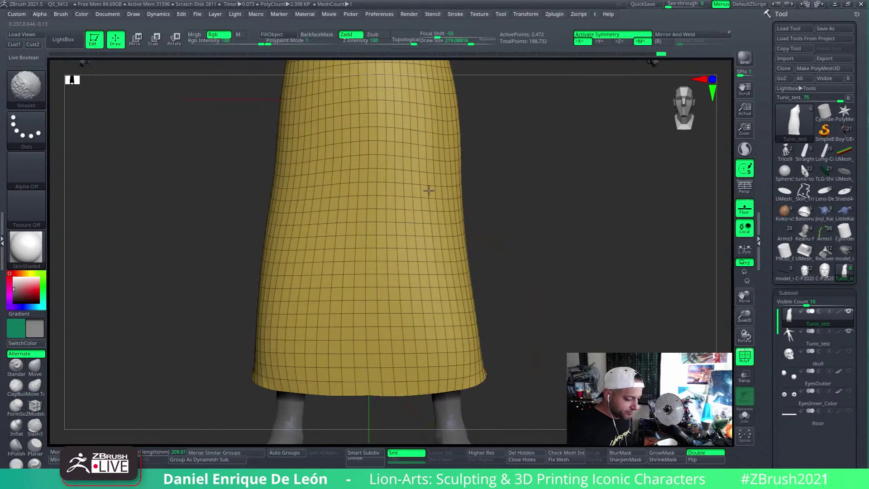
pyautogui.moveTo(413, 340)
pyautogui.keyDown('shift'); pyautogui.mouseDown(button='right')
pyautogui.moveTo(459, 317)
pyautogui.moveTo(525, 229)
pyautogui.moveTo(549, 289)
pyautogui.moveTo(535, 286)
pyautogui.mouseUp(button='right'); pyautogui.keyUp('shift')
pyautogui.moveTo(393, 231); pyautogui.dragTo(400, 217)
pyautogui.moveTo(386, 150); pyautogui.dragTo(393, 136)
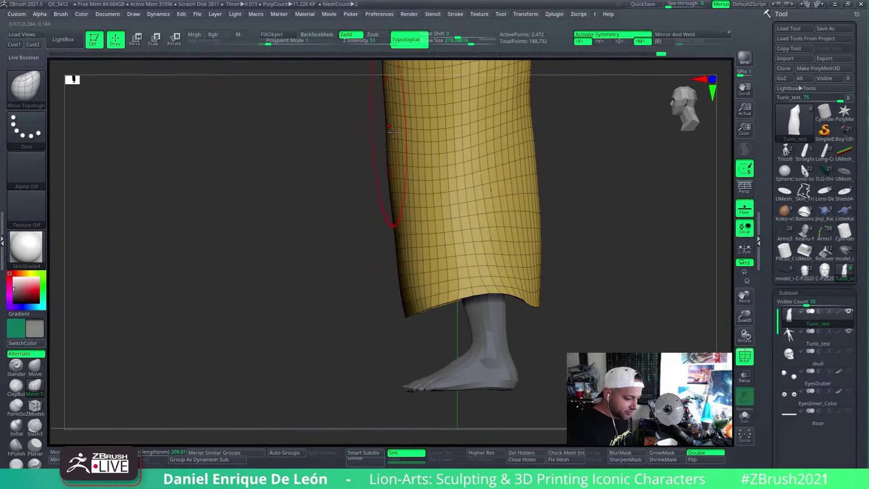
# Smooth the side of the skirt down to the hem to even out the raised edge above the ankle
pyautogui.moveTo(393, 131)
pyautogui.keyDown('ctrl'); pyautogui.mouseDown(button='right')
pyautogui.moveTo(417, 247)
pyautogui.moveTo(464, 245)
pyautogui.mouseUp(button='right'); pyautogui.keyUp('ctrl')
pyautogui.press('shift')
pyautogui.keyDown('ctrl'); pyautogui.moveTo(471, 278); pyautogui.dragTo(478, 352, button='right'); pyautogui.keyUp('ctrl')
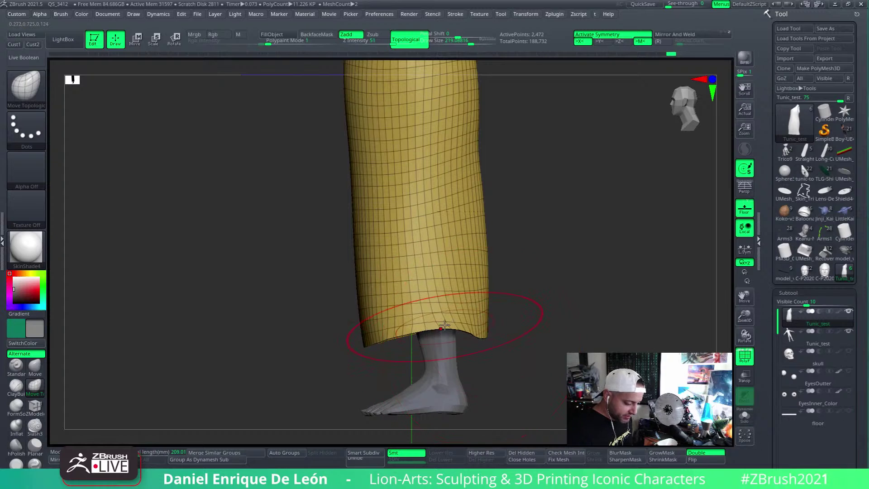
pyautogui.keyDown('shift'); pyautogui.moveTo(466, 314); pyautogui.dragTo(405, 317); pyautogui.keyUp('shift')
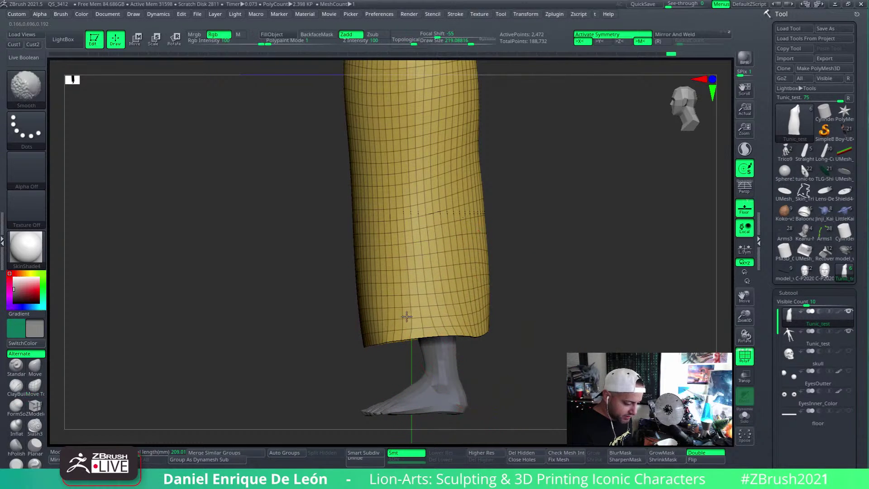
pyautogui.moveTo(405, 316)
pyautogui.mouseDown(button='right')
pyautogui.moveTo(461, 327)
pyautogui.moveTo(539, 317)
pyautogui.moveTo(473, 294)
pyautogui.mouseUp(button='right')
# Pull the back hem down in small moves with Move Topological until it lines up with the front hem
pyautogui.keyDown('ctrl'); pyautogui.moveTo(473, 294); pyautogui.dragTo(503, 335, button='right'); pyautogui.keyUp('ctrl')
pyautogui.moveTo(503, 335); pyautogui.dragTo(507, 348)
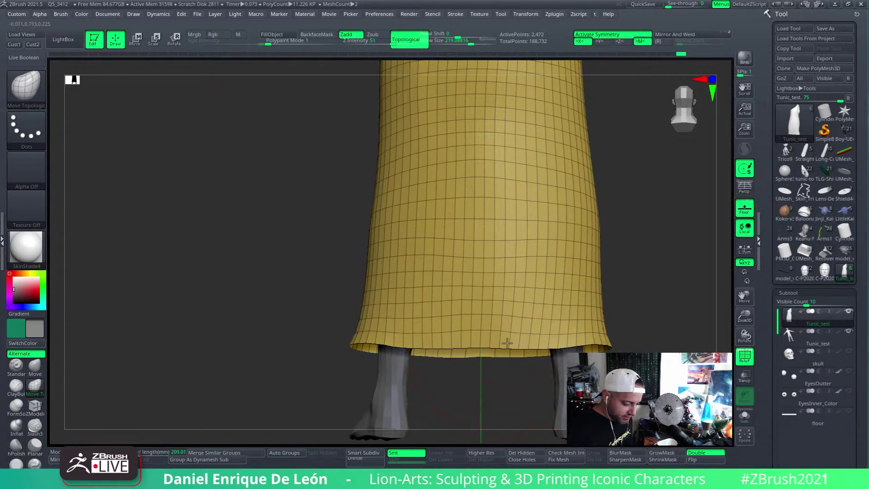
pyautogui.keyDown('alt'); pyautogui.moveTo(541, 334); pyautogui.dragTo(478, 332, button='right'); pyautogui.keyUp('alt')
pyautogui.moveTo(535, 334); pyautogui.dragTo(539, 343)
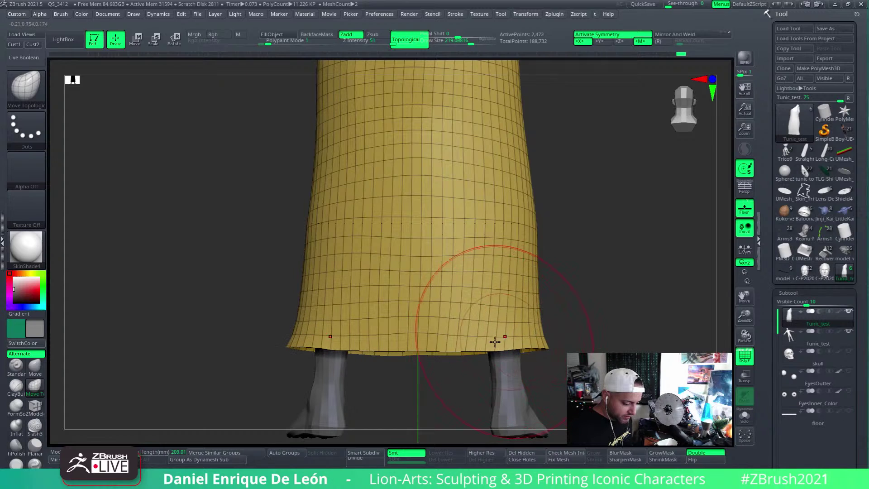
pyautogui.moveTo(505, 314); pyautogui.dragTo(506, 324)
pyautogui.keyDown('shift'); pyautogui.moveTo(510, 325); pyautogui.dragTo(566, 336, button='right'); pyautogui.keyUp('shift')
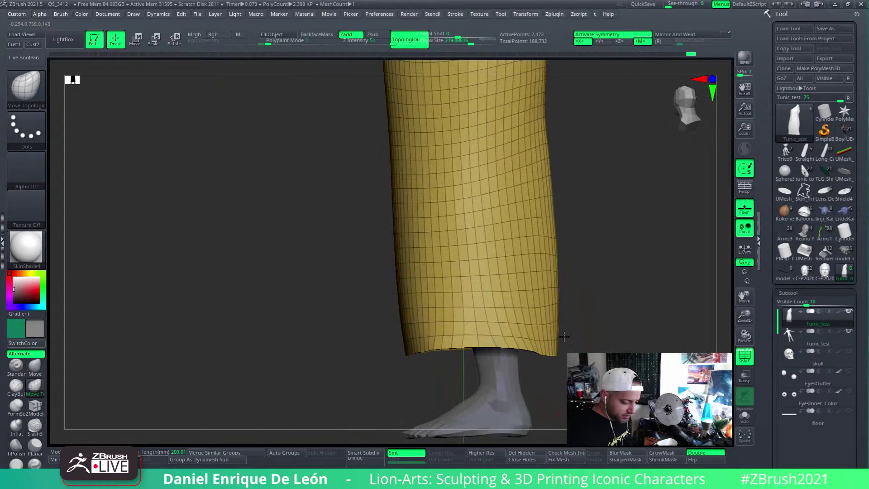
# Clip the hem along a straight horizontal line just above the ankles and smooth the polygons next to the new edge
pyautogui.keyDown('ctrl'); pyautogui.keyDown('shift'); pyautogui.click(25, 92); pyautogui.keyUp('shift'); pyautogui.keyUp('ctrl')
pyautogui.moveTo(638, 349)
pyautogui.keyDown('ctrl'); pyautogui.keyDown('shift'); pyautogui.mouseDown()
pyautogui.moveTo(361, 361)
pyautogui.moveTo(316, 352)
pyautogui.moveTo(317, 342)
pyautogui.mouseUp(); pyautogui.keyUp('shift'); pyautogui.keyUp('ctrl')
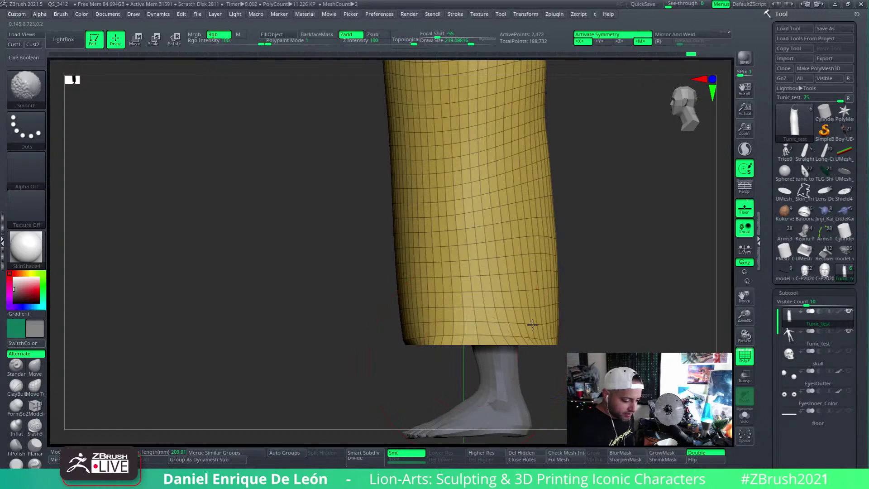
pyautogui.keyDown('shift'); pyautogui.moveTo(512, 315); pyautogui.dragTo(450, 320); pyautogui.keyUp('shift')
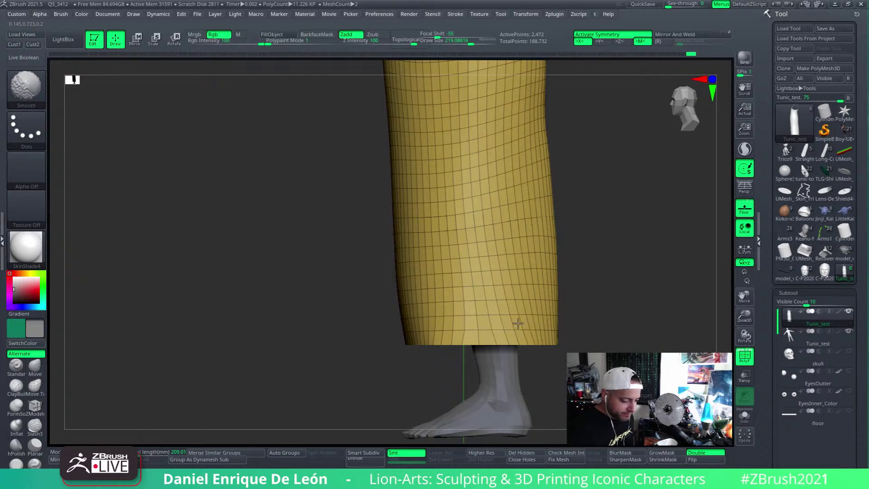
# Smooth the side and back of the skirt from the hem up to the hips for an even polygon flow
pyautogui.moveTo(456, 231)
pyautogui.keyDown('shift'); pyautogui.mouseDown()
pyautogui.moveTo(470, 262)
pyautogui.moveTo(462, 208)
pyautogui.mouseUp(); pyautogui.keyUp('shift')
pyautogui.moveTo(503, 169)
pyautogui.keyDown('alt'); pyautogui.mouseDown(button='right')
pyautogui.moveTo(436, 324)
pyautogui.moveTo(451, 245)
pyautogui.mouseUp(button='right'); pyautogui.keyUp('alt')
pyautogui.keyDown('shift'); pyautogui.moveTo(450, 245); pyautogui.dragTo(420, 358); pyautogui.keyUp('shift')
pyautogui.keyDown('shift'); pyautogui.moveTo(417, 219); pyautogui.dragTo(409, 132); pyautogui.keyUp('shift')
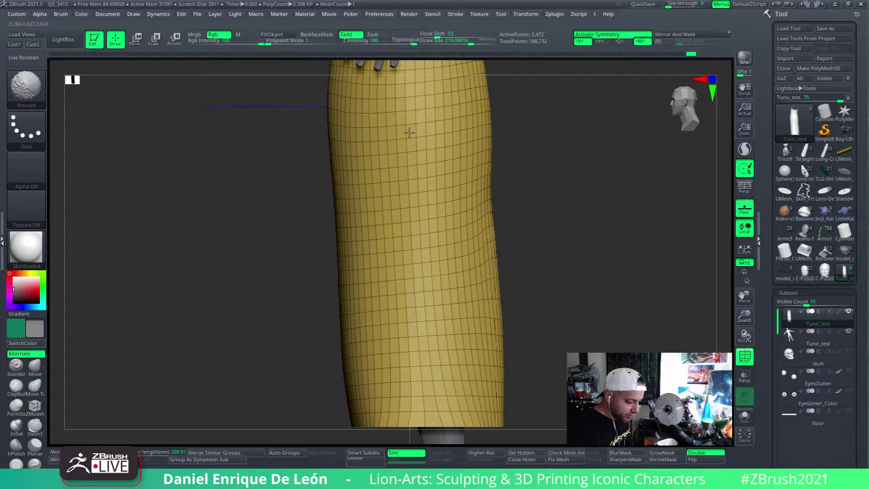
pyautogui.moveTo(488, 298)
pyautogui.mouseDown(button='right')
pyautogui.moveTo(462, 274)
pyautogui.moveTo(499, 254)
pyautogui.moveTo(456, 236)
pyautogui.moveTo(490, 287)
pyautogui.mouseUp(button='right')
pyautogui.keyDown('shift'); pyautogui.moveTo(491, 260); pyautogui.dragTo(485, 172); pyautogui.keyUp('shift')
# Try to extrude the tunic's complete armhole edge loop inward using the ZModeler brush with the Extrude Edge Face action
pyautogui.keyDown('alt'); pyautogui.moveTo(485, 154); pyautogui.dragTo(480, 262, button='right'); pyautogui.keyUp('alt')
pyautogui.moveTo(485, 205)
pyautogui.keyDown('ctrl'); pyautogui.mouseDown(button='right')
pyautogui.moveTo(495, 232)
pyautogui.moveTo(570, 230)
pyautogui.moveTo(545, 295)
pyautogui.moveTo(450, 258)
pyautogui.moveTo(510, 263)
pyautogui.moveTo(477, 246)
pyautogui.moveTo(423, 330)
pyautogui.moveTo(507, 267)
pyautogui.moveTo(484, 294)
pyautogui.moveTo(519, 273)
pyautogui.moveTo(539, 273)
pyautogui.mouseUp(button='right'); pyautogui.keyUp('ctrl')
pyautogui.moveTo(485, 274)
pyautogui.keyDown('ctrl'); pyautogui.mouseDown(button='right')
pyautogui.moveTo(511, 274)
pyautogui.moveTo(451, 311)
pyautogui.moveTo(456, 293)
pyautogui.mouseUp(button='right'); pyautogui.keyUp('ctrl')
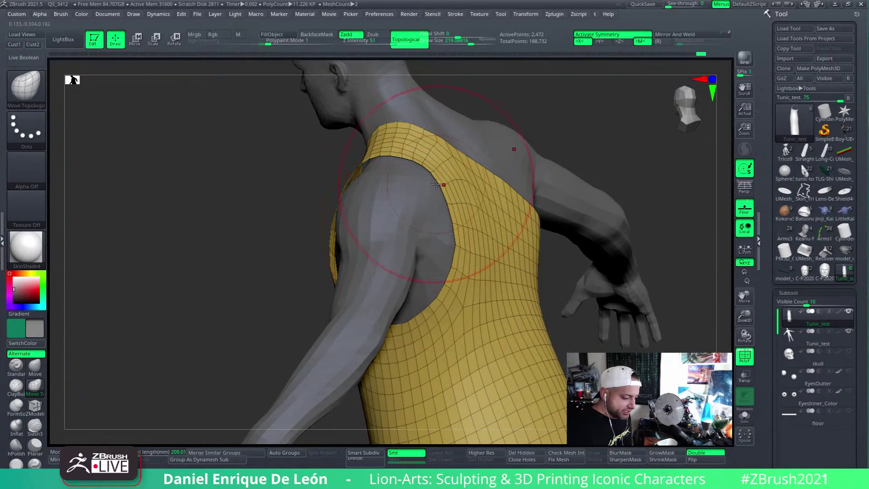
pyautogui.moveTo(471, 231)
pyautogui.mouseDown(button='right')
pyautogui.moveTo(463, 227)
pyautogui.moveTo(475, 275)
pyautogui.mouseUp(button='right')
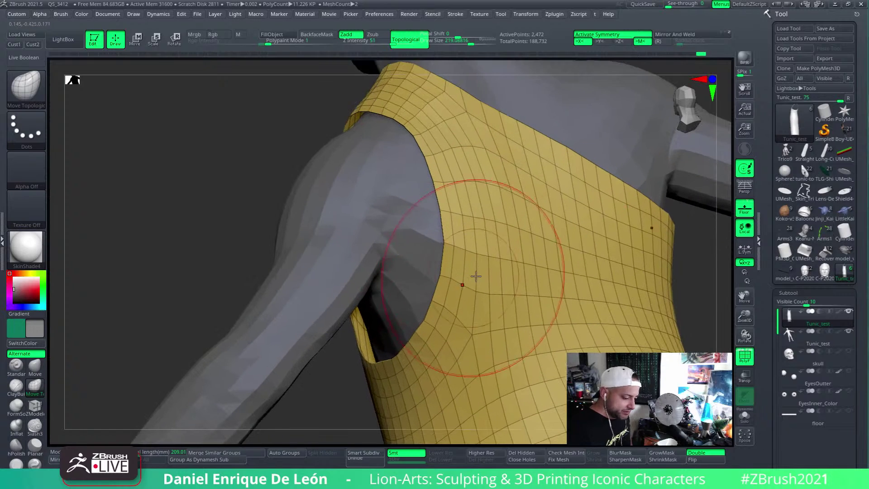
pyautogui.click(35, 407)
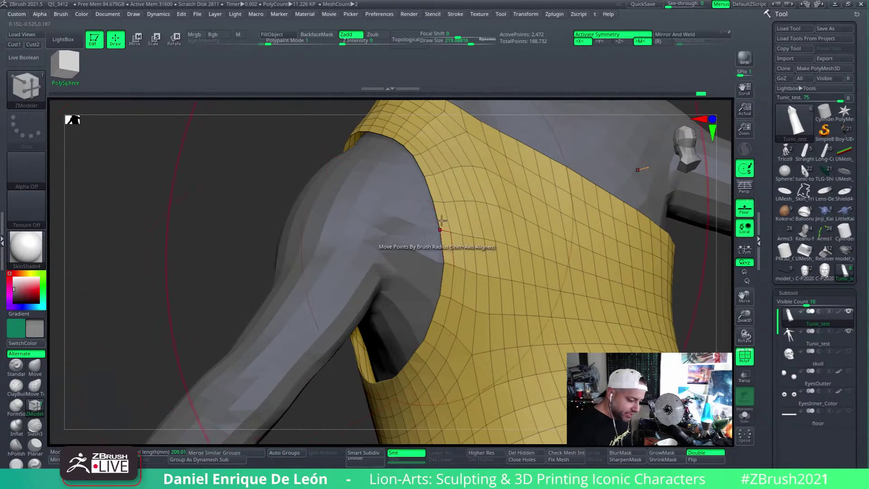
pyautogui.press('space')
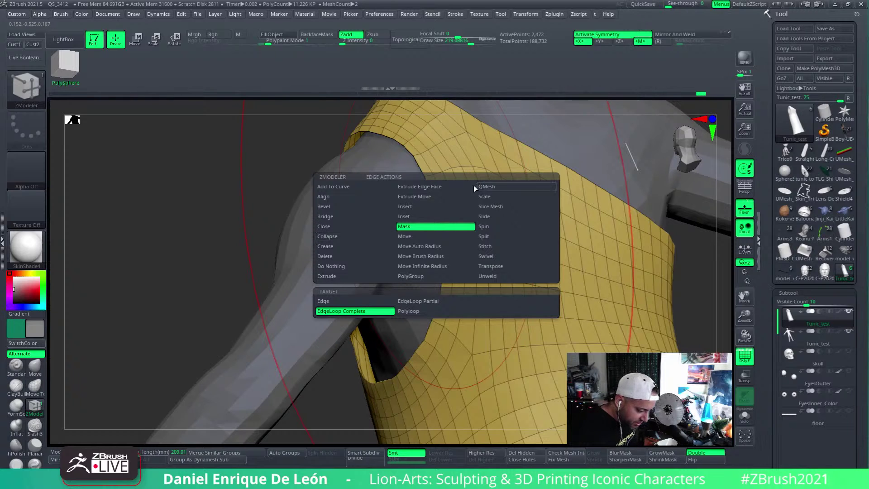
pyautogui.click(452, 197)
pyautogui.click(455, 189)
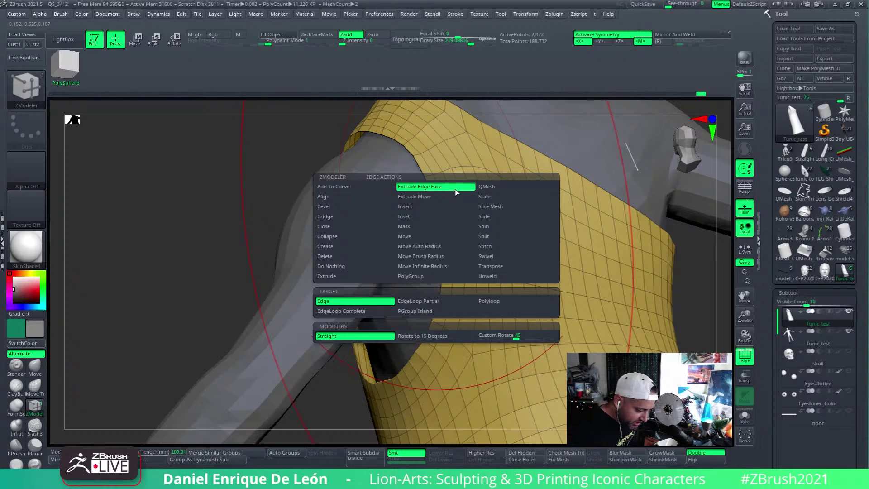
pyautogui.click(375, 312)
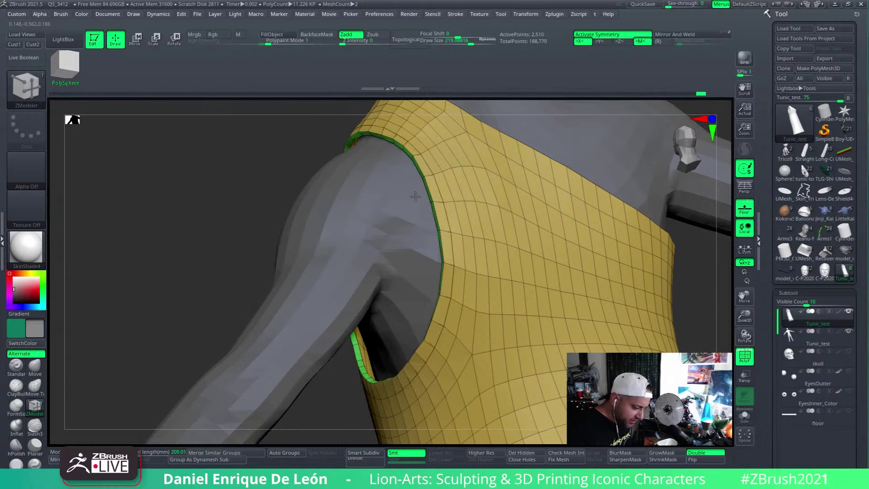
pyautogui.moveTo(392, 209)
pyautogui.mouseDown(button='right')
pyautogui.moveTo(459, 183)
pyautogui.moveTo(417, 227)
pyautogui.moveTo(442, 213)
pyautogui.moveTo(430, 186)
pyautogui.moveTo(438, 196)
pyautogui.moveTo(480, 188)
pyautogui.moveTo(444, 194)
pyautogui.moveTo(494, 177)
pyautogui.moveTo(516, 148)
pyautogui.moveTo(502, 195)
pyautogui.moveTo(561, 263)
pyautogui.moveTo(472, 310)
pyautogui.moveTo(480, 227)
pyautogui.moveTo(489, 273)
pyautogui.moveTo(427, 266)
pyautogui.mouseUp(button='right')
# Try other ZModeler edge targets and pull a single armhole edge outward on the back, then undo it
pyautogui.press('space')
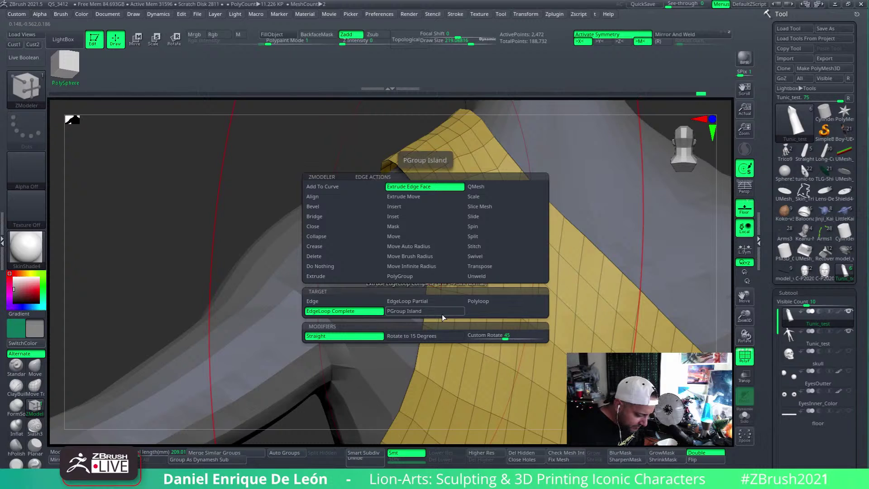
pyautogui.click(504, 303)
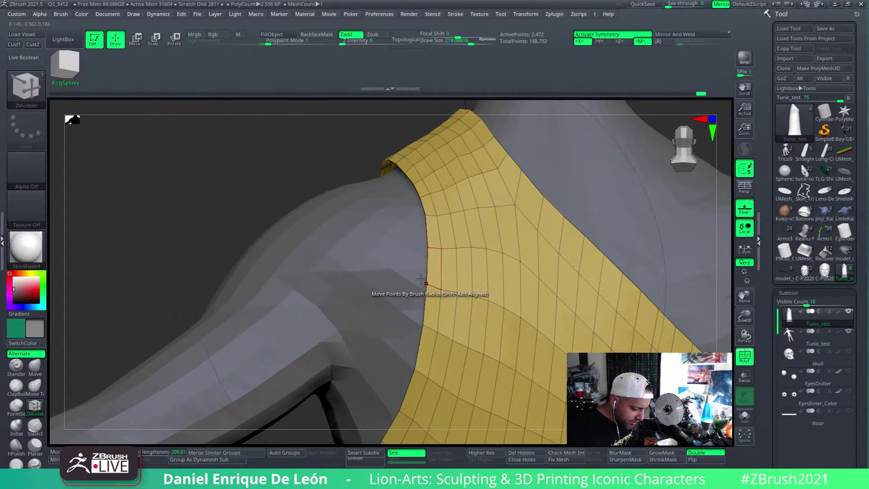
pyautogui.press('space')
pyautogui.click(375, 310)
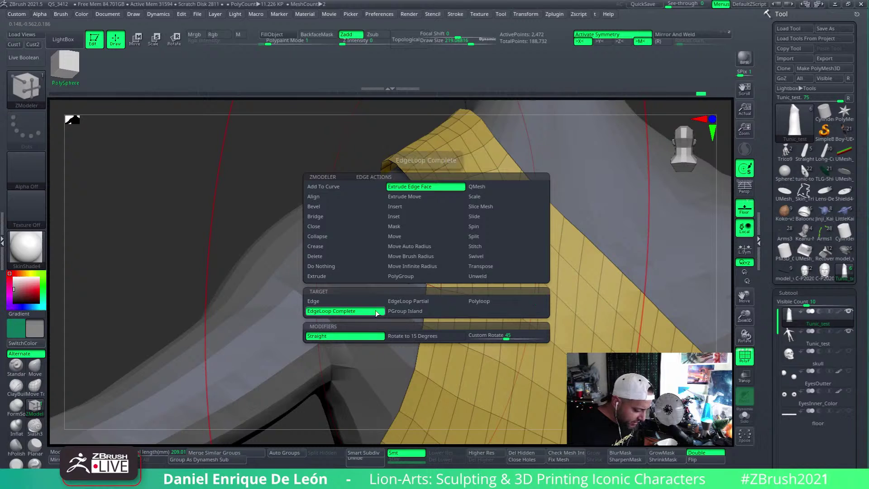
pyautogui.click(442, 197)
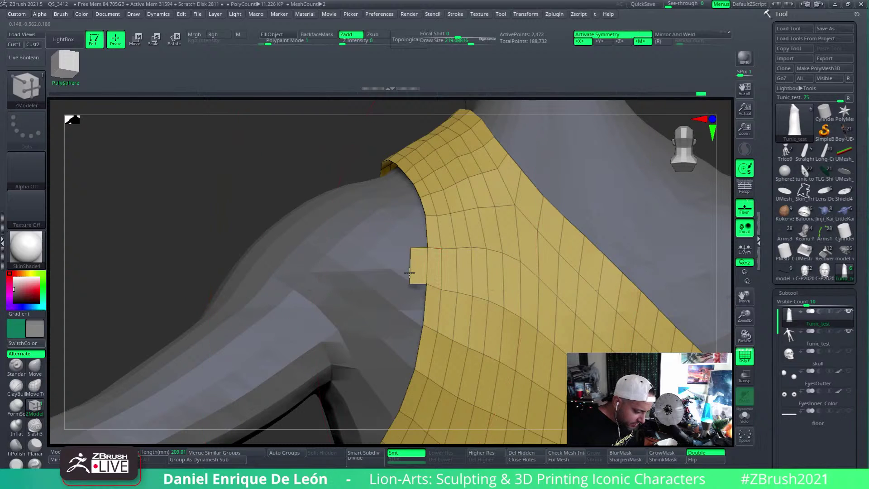
pyautogui.press('ctrl')
# Try to extrude the armhole with Extrude Move targeting Mesh Border, then undo the result
pyautogui.press('space')
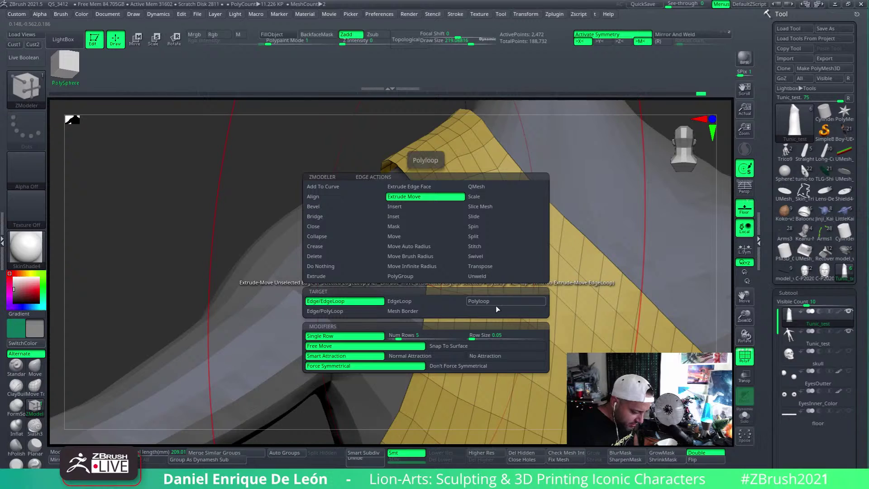
pyautogui.click(438, 313)
pyautogui.moveTo(458, 274); pyautogui.dragTo(403, 261)
pyautogui.press('ctrl')
pyautogui.hotkey('ctrl', 'z')
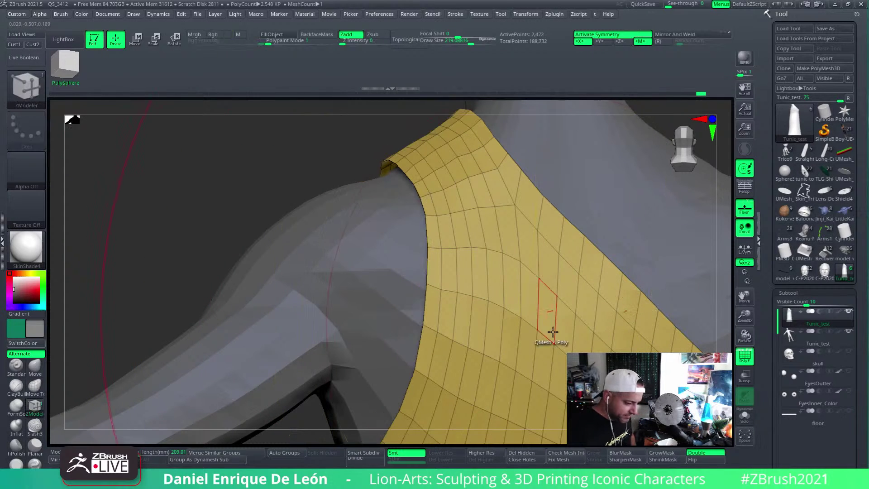
# Isolate the polygon loop along the armhole edge with SelectLasso and invert the visibility to hide that loop
pyautogui.keyDown('ctrl'); pyautogui.moveTo(492, 326); pyautogui.dragTo(489, 259, button='right'); pyautogui.keyUp('ctrl')
pyautogui.hotkey('ctrl', 'shift')
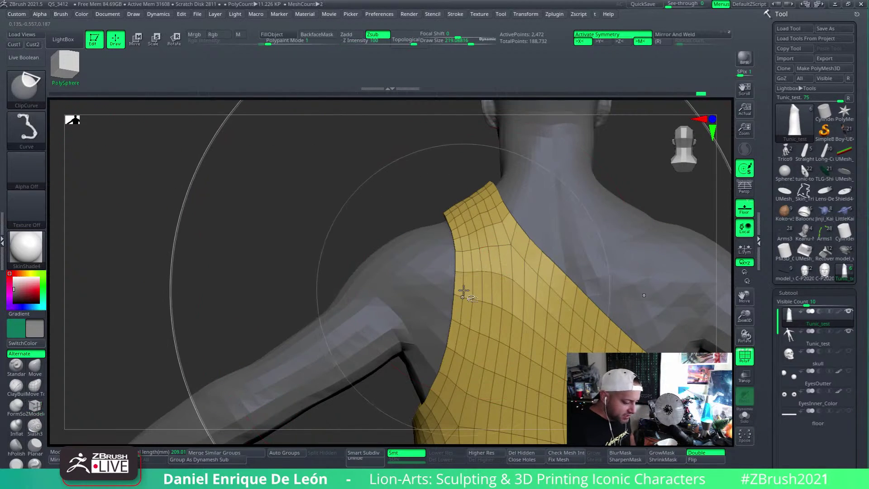
pyautogui.hotkey('ctrl', 'shift')
pyautogui.keyDown('ctrl'); pyautogui.keyDown('shift'); pyautogui.click(26, 88); pyautogui.keyUp('shift'); pyautogui.keyUp('ctrl')
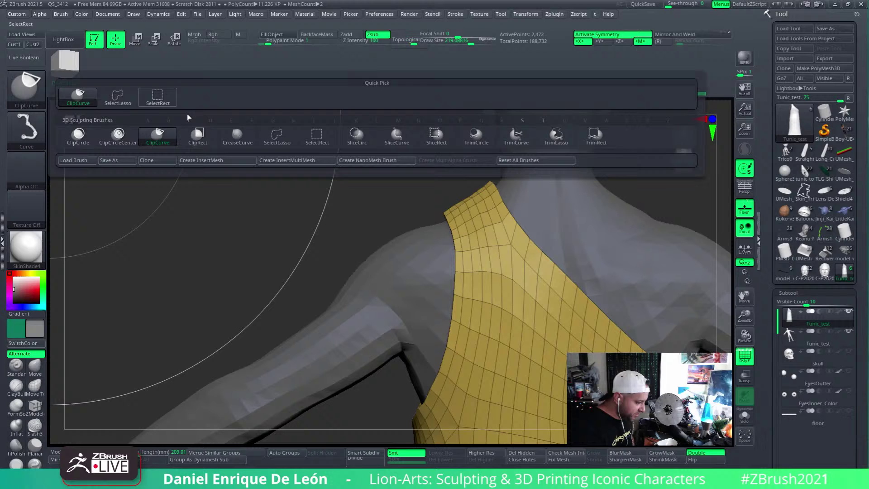
pyautogui.click(126, 143)
pyautogui.keyDown('ctrl'); pyautogui.keyDown('shift'); pyautogui.click(457, 298); pyautogui.keyUp('shift'); pyautogui.keyUp('ctrl')
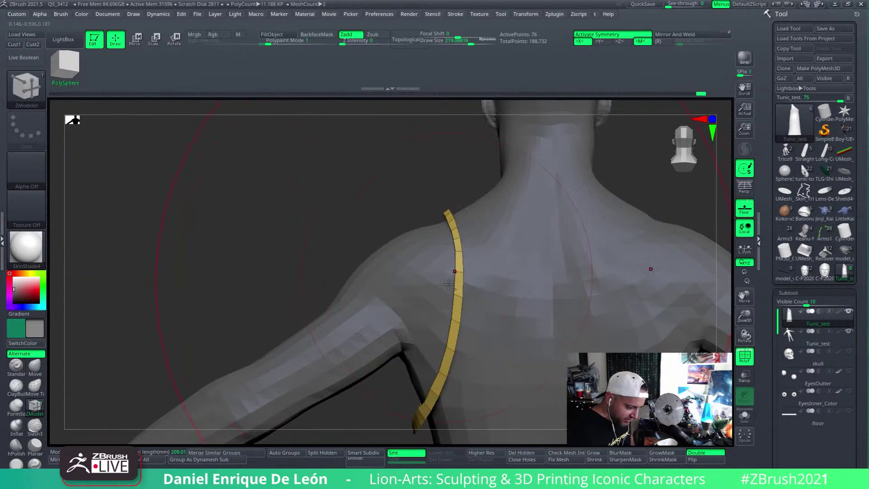
pyautogui.moveTo(466, 290); pyautogui.dragTo(504, 248)
pyautogui.press('ctrl')
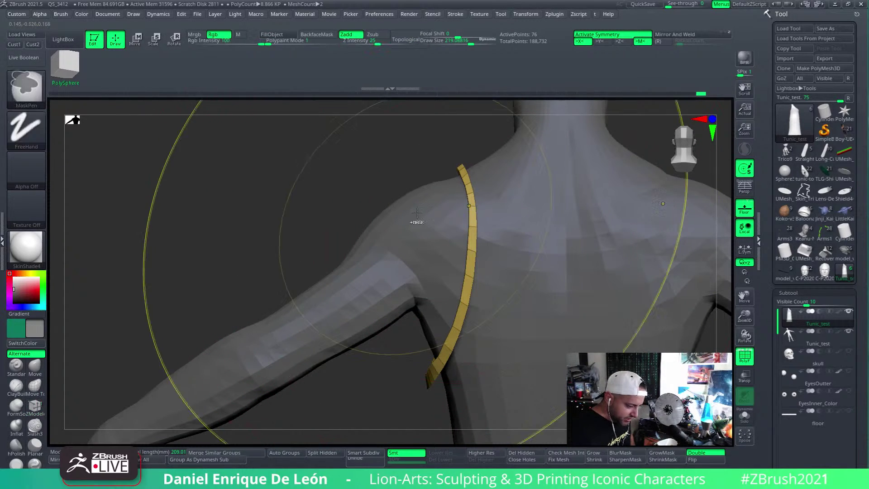
pyautogui.keyDown('ctrl'); pyautogui.keyDown('shift'); pyautogui.click(355, 212); pyautogui.keyUp('shift'); pyautogui.keyUp('ctrl')
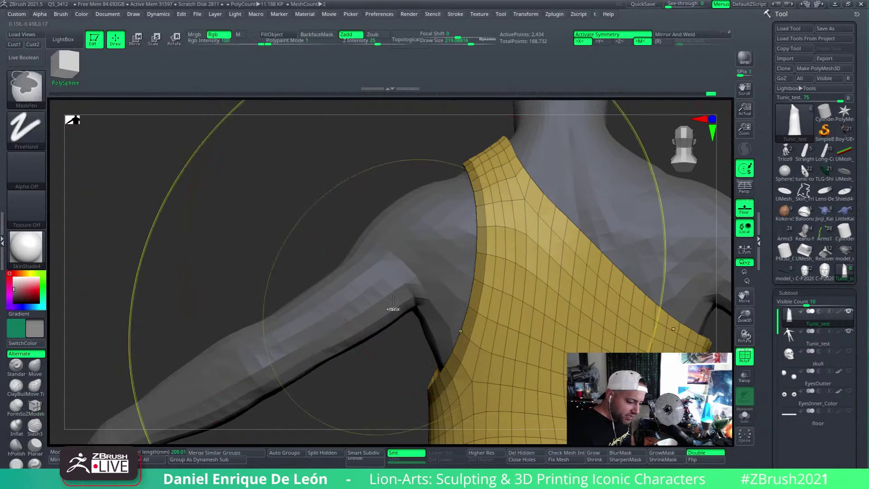
# Mask the tunic except the polygons along the armhole and try to extrude its mesh border with Extrude Move
pyautogui.keyDown('ctrl'); pyautogui.click(379, 282); pyautogui.keyUp('ctrl')
pyautogui.moveTo(379, 282)
pyautogui.mouseDown(button='right')
pyautogui.moveTo(470, 268)
pyautogui.moveTo(471, 324)
pyautogui.mouseUp(button='right')
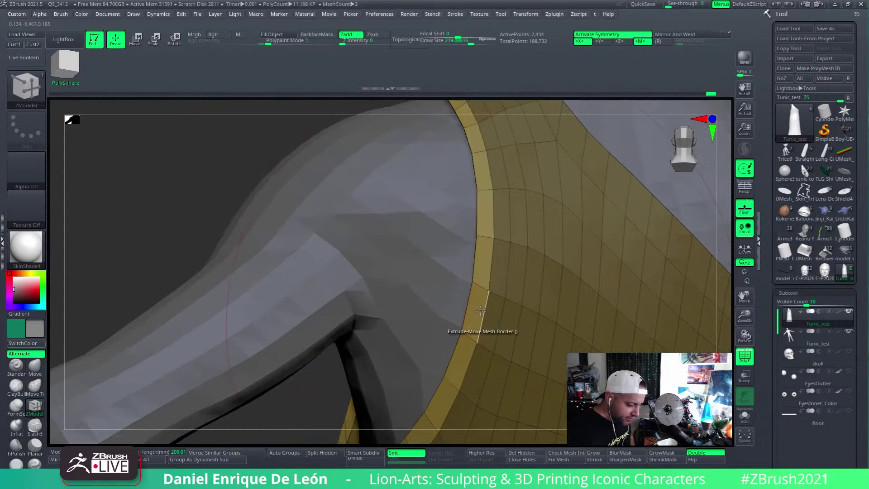
pyautogui.moveTo(519, 357); pyautogui.dragTo(550, 425, button='right')
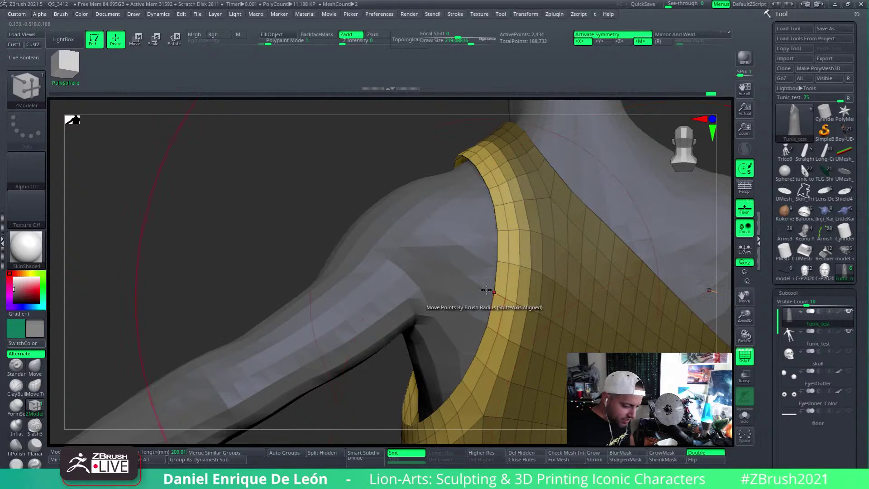
pyautogui.moveTo(494, 283); pyautogui.dragTo(476, 204, button='right')
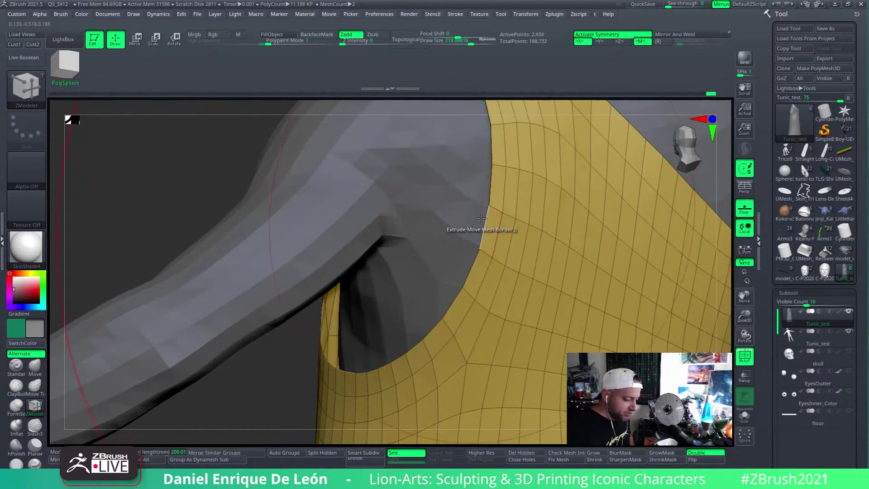
pyautogui.press('space')
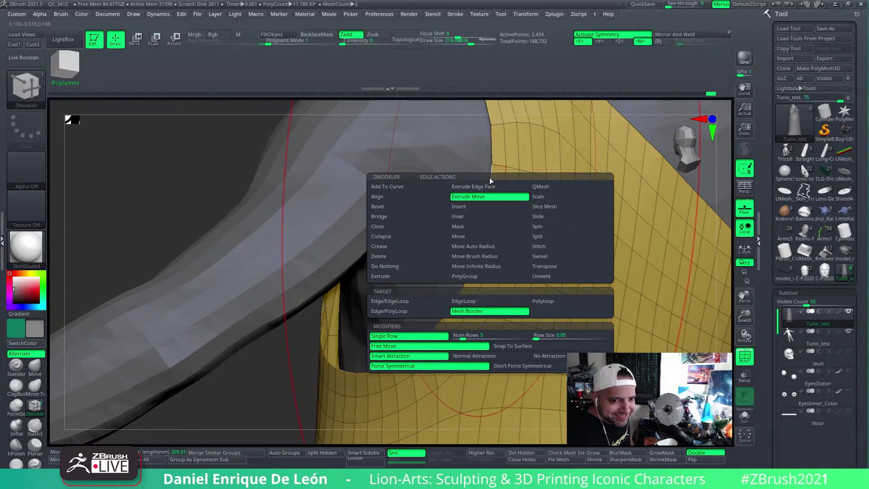
pyautogui.click(474, 257)
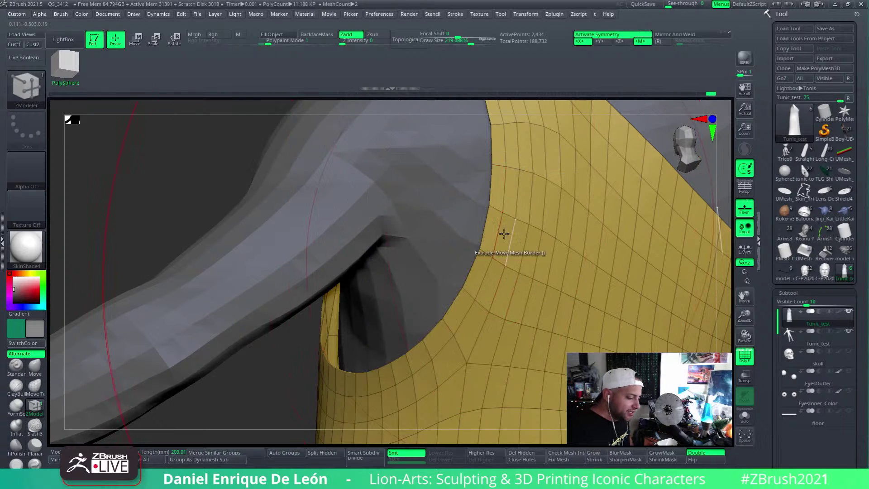
# Turn off symmetry and retry extruding the armhole's mesh border with Extrude Move
pyautogui.click(165, 13)
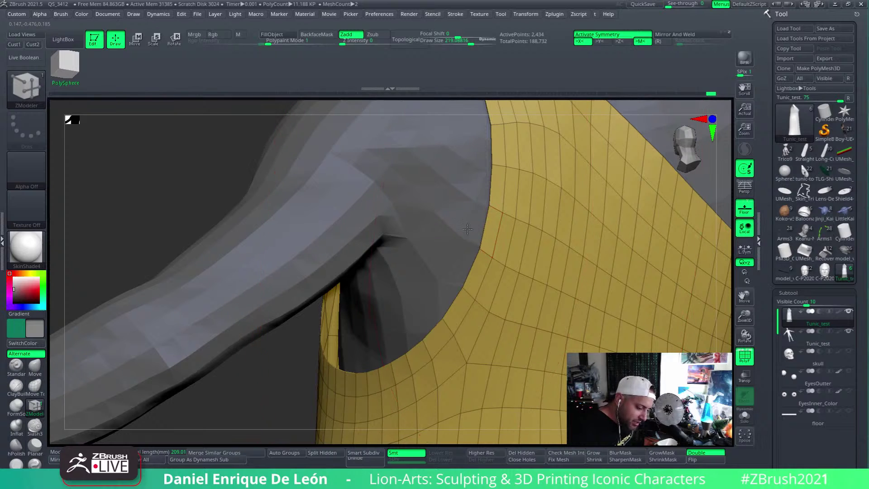
pyautogui.click(482, 230)
pyautogui.moveTo(481, 230); pyautogui.dragTo(462, 283, button='right')
pyautogui.click(623, 36)
pyautogui.keyDown('ctrl'); pyautogui.click(458, 312); pyautogui.keyUp('ctrl')
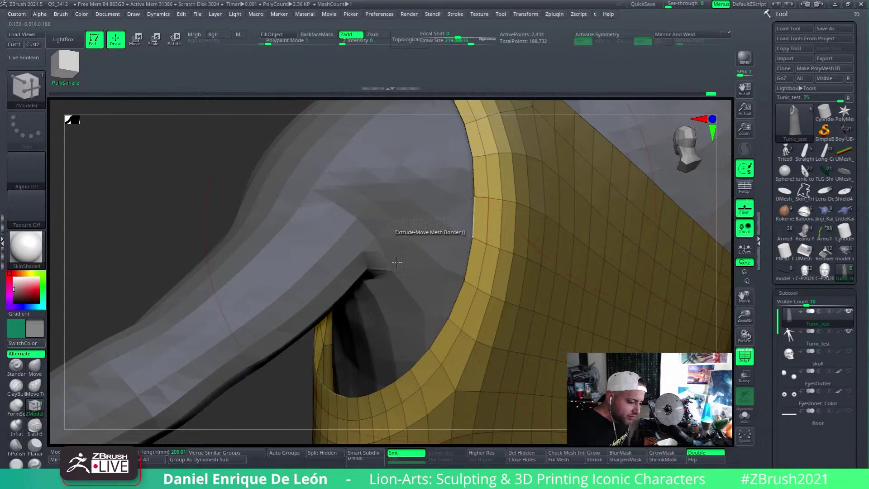
pyautogui.keyDown('ctrl'); pyautogui.click(242, 202); pyautogui.keyUp('ctrl')
pyautogui.click(473, 258)
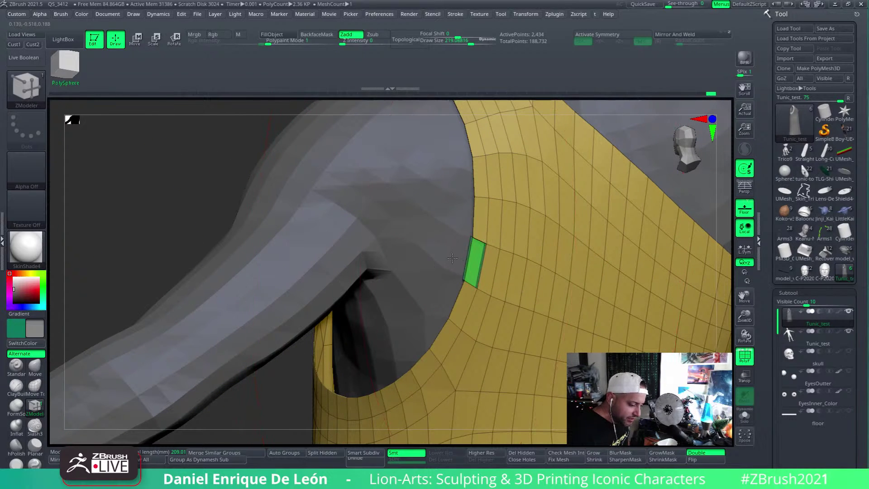
pyautogui.moveTo(467, 253); pyautogui.dragTo(473, 222)
pyautogui.moveTo(446, 227)
pyautogui.mouseDown(button='right')
pyautogui.moveTo(476, 247)
pyautogui.moveTo(477, 214)
pyautogui.moveTo(466, 287)
pyautogui.moveTo(470, 202)
pyautogui.moveTo(455, 221)
pyautogui.mouseUp(button='right')
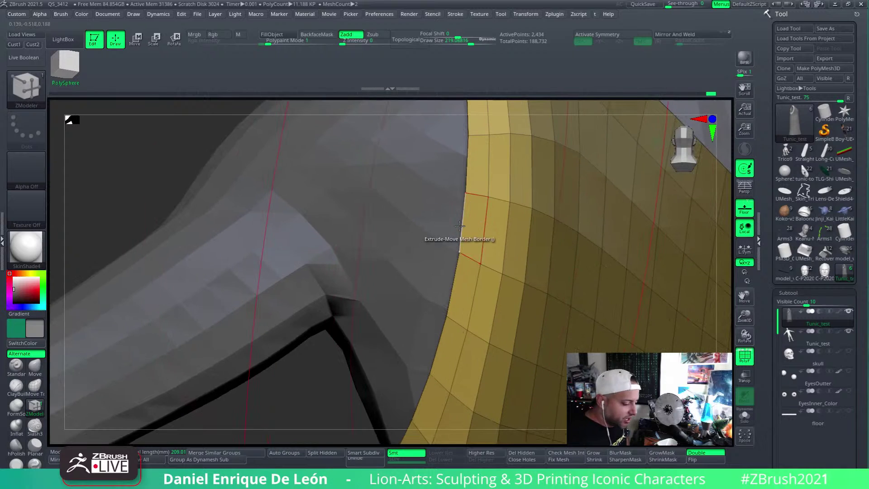
# Switch the ZModeler edge action to Extrude with the EdgeLoop target and try it on the armhole edge
pyautogui.press('space')
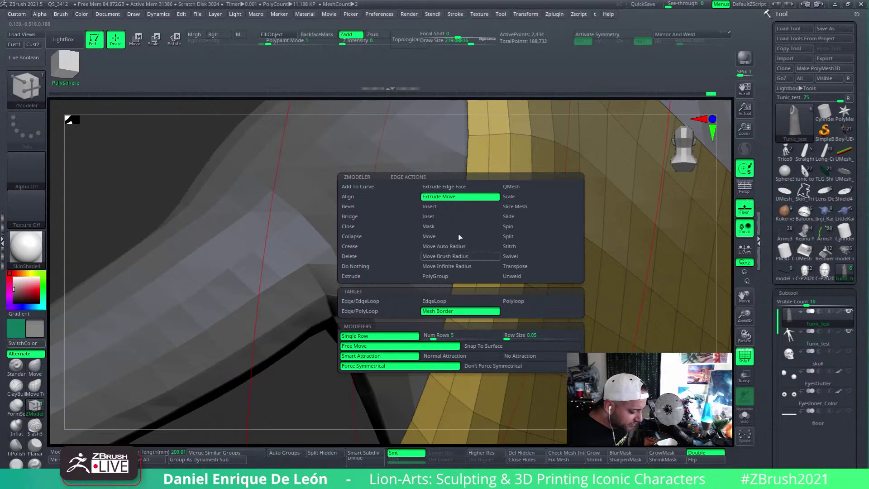
pyautogui.click(389, 275)
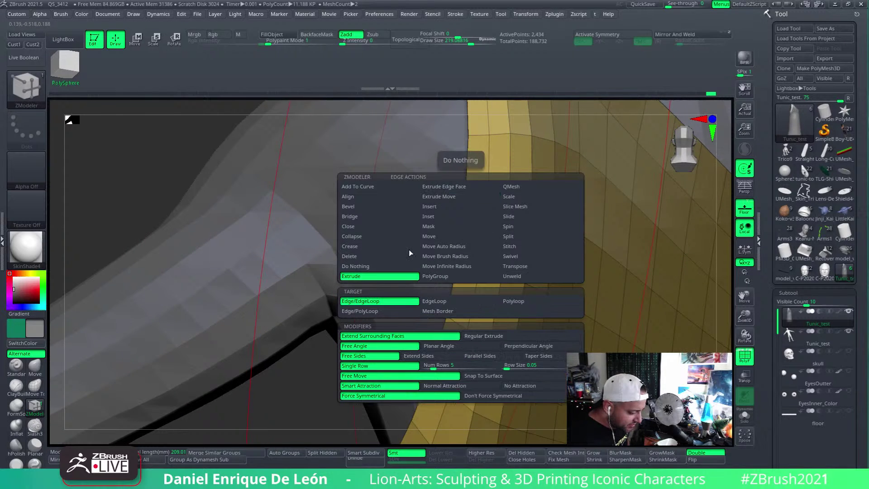
pyautogui.click(495, 299)
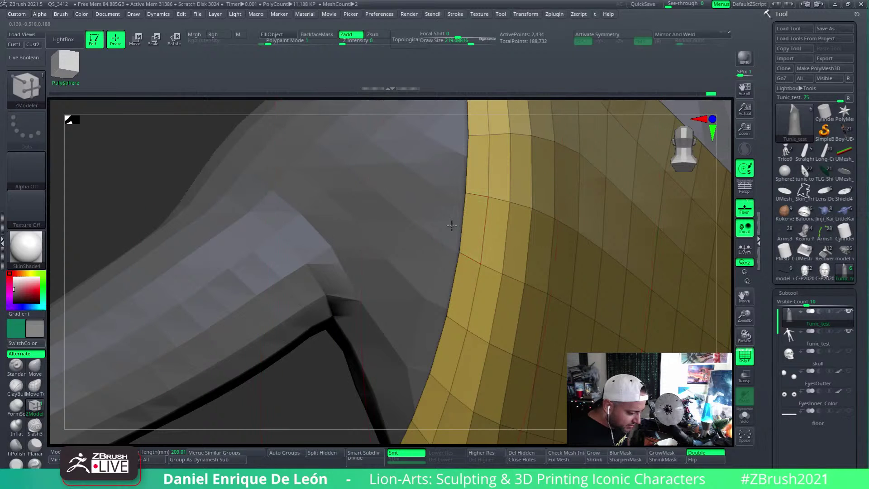
pyautogui.moveTo(466, 202); pyautogui.dragTo(555, 204, button='right')
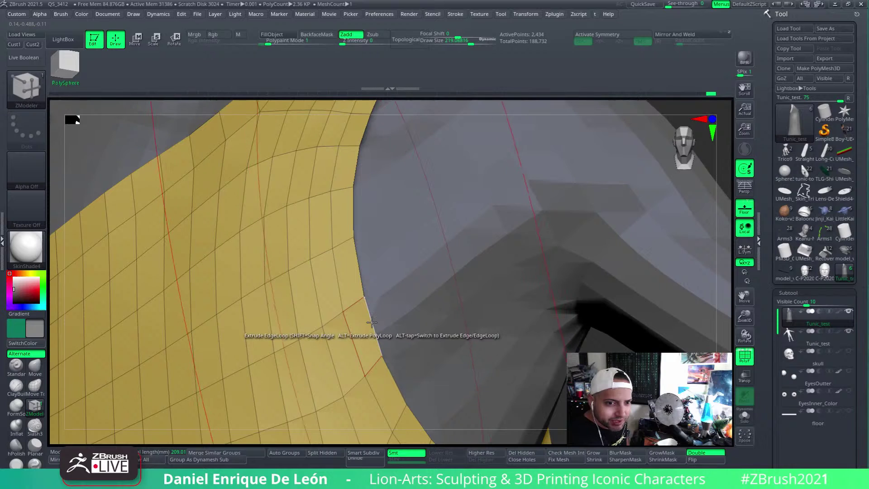
# Change the Extrude action's target to Edge/PolyLoop for the front armhole edge
pyautogui.press('space')
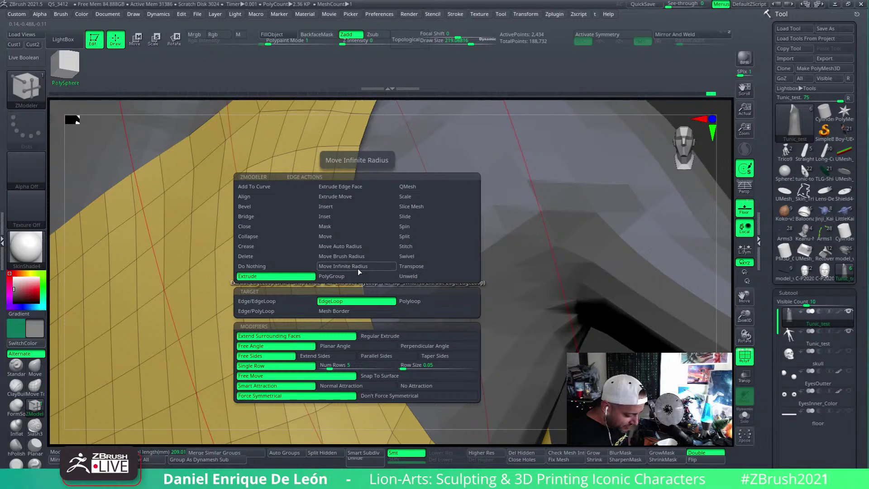
pyautogui.click(299, 312)
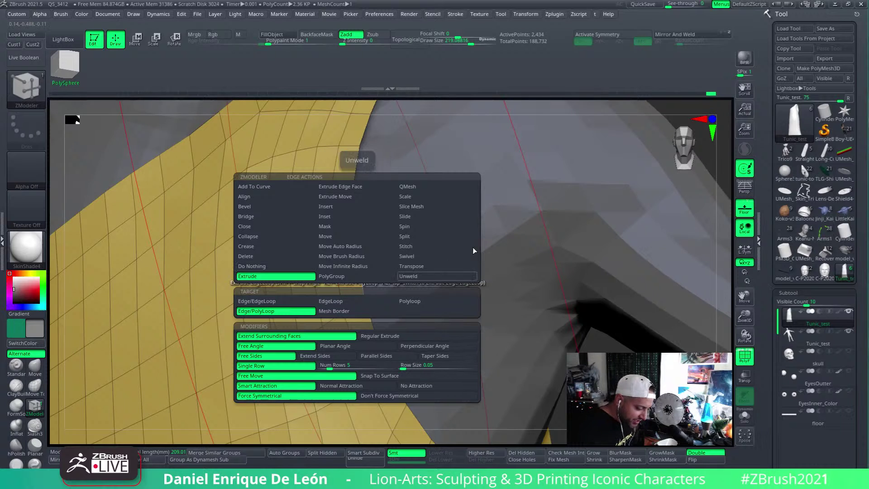
pyautogui.press('space')
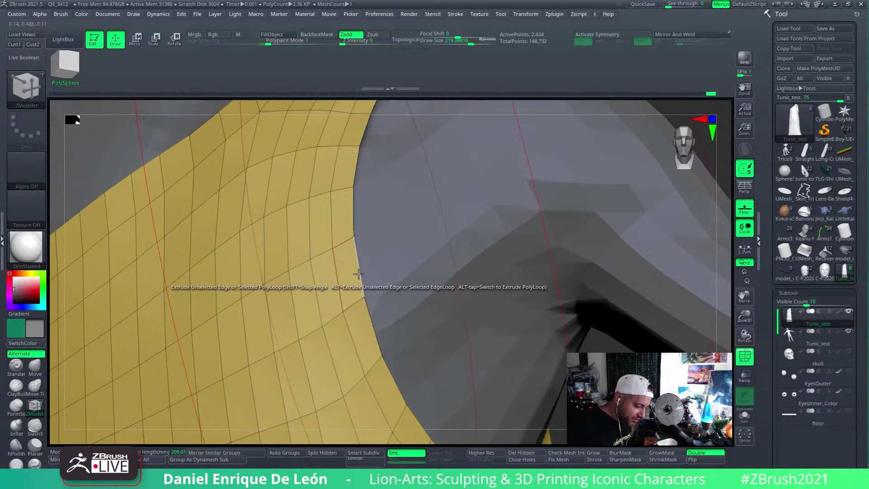
# Isolate the tunic and change the target of the ZModeler Extrude edge action to EdgeLoop
pyautogui.click(744, 416)
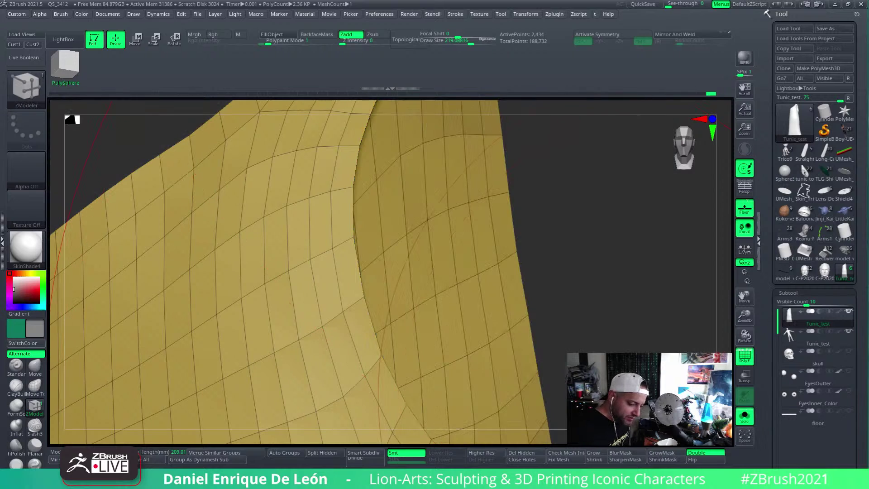
pyautogui.moveTo(549, 268); pyautogui.dragTo(487, 254)
pyautogui.press('space')
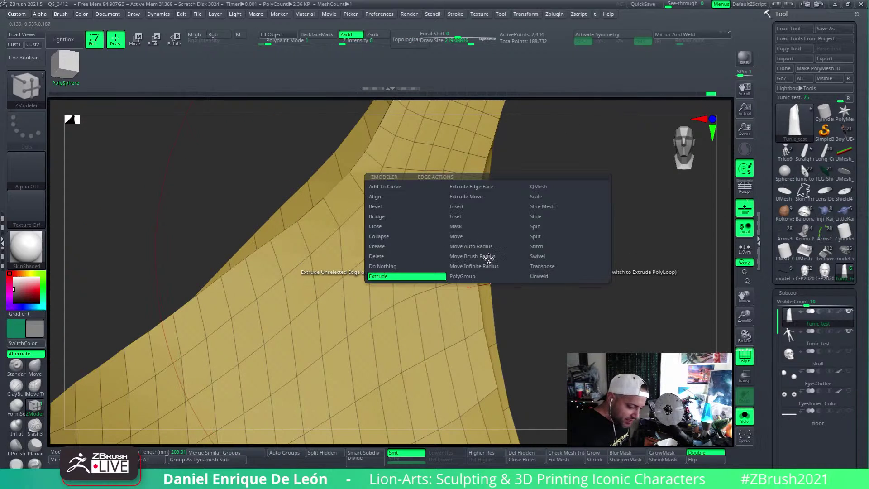
pyautogui.click(419, 301)
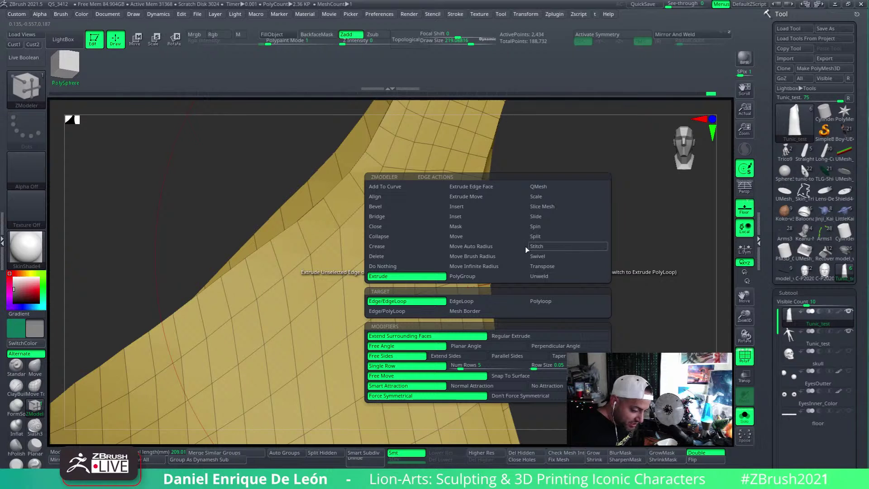
pyautogui.click(505, 187)
pyautogui.click(414, 275)
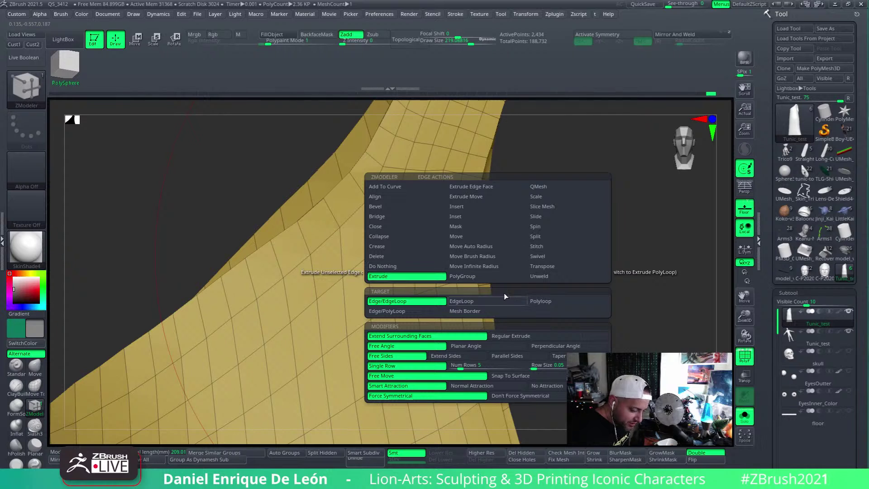
pyautogui.click(495, 302)
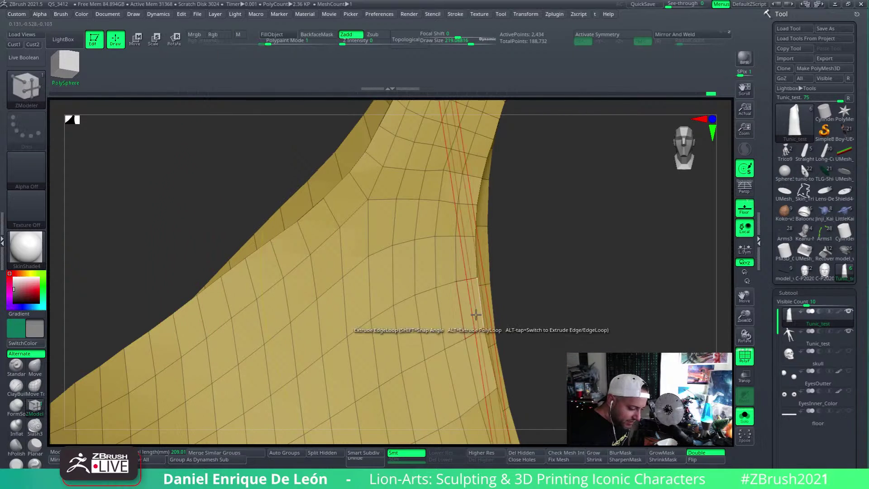
# Set the Extrude edge action's target to Edge/PolyLoop and try it on the armhole's outer edge
pyautogui.press('space')
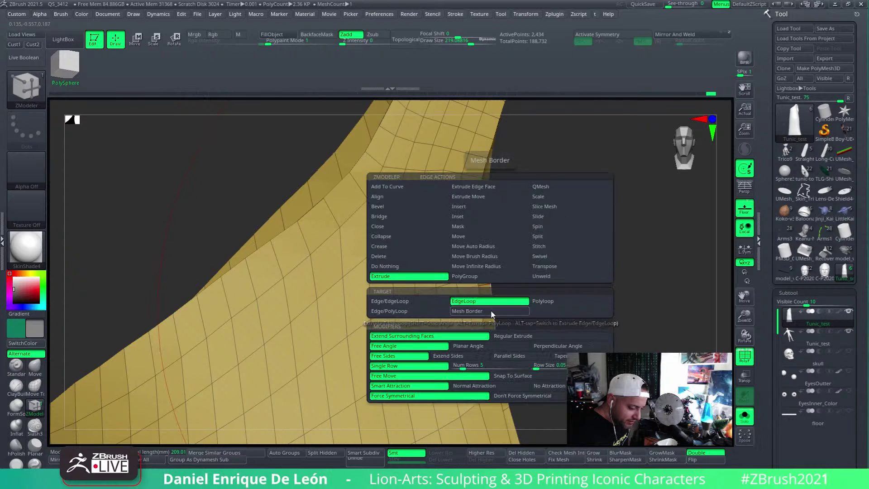
pyautogui.click(425, 311)
pyautogui.click(430, 301)
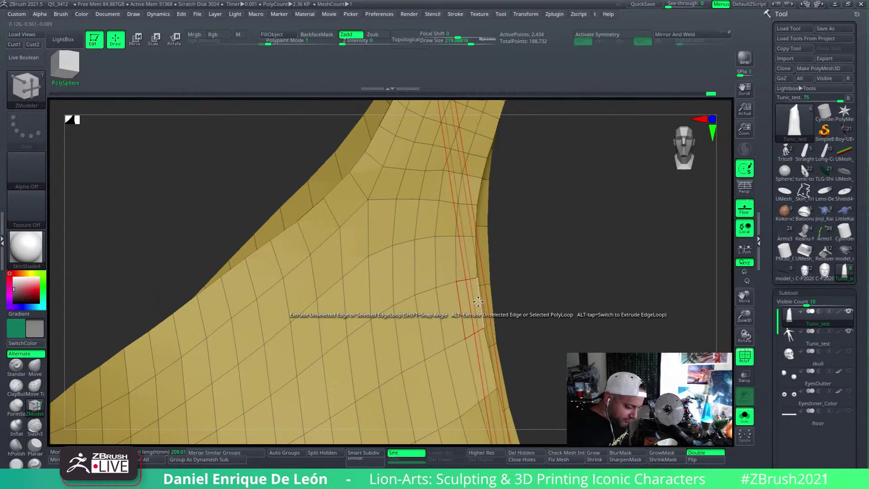
pyautogui.press('space')
pyautogui.click(382, 311)
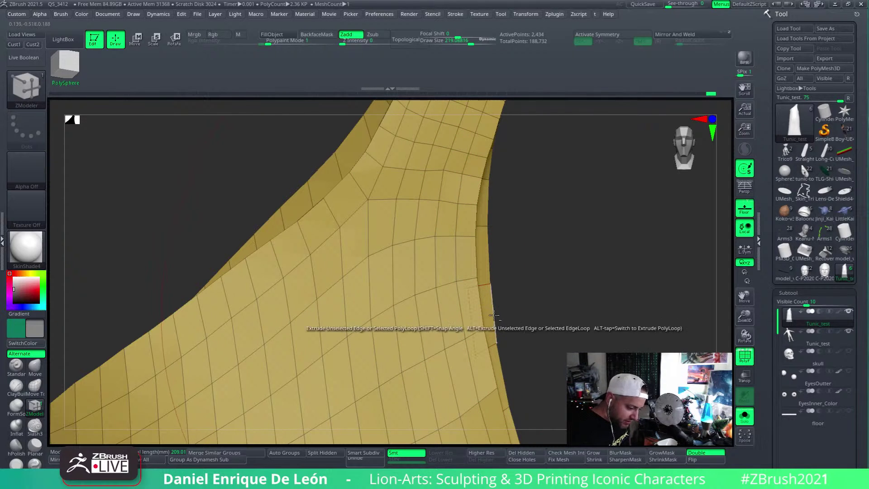
pyautogui.moveTo(502, 308)
pyautogui.mouseDown()
pyautogui.moveTo(540, 206)
pyautogui.moveTo(523, 258)
pyautogui.moveTo(500, 264)
pyautogui.moveTo(489, 294)
pyautogui.moveTo(454, 213)
pyautogui.moveTo(495, 316)
pyautogui.mouseUp()
pyautogui.press('space')
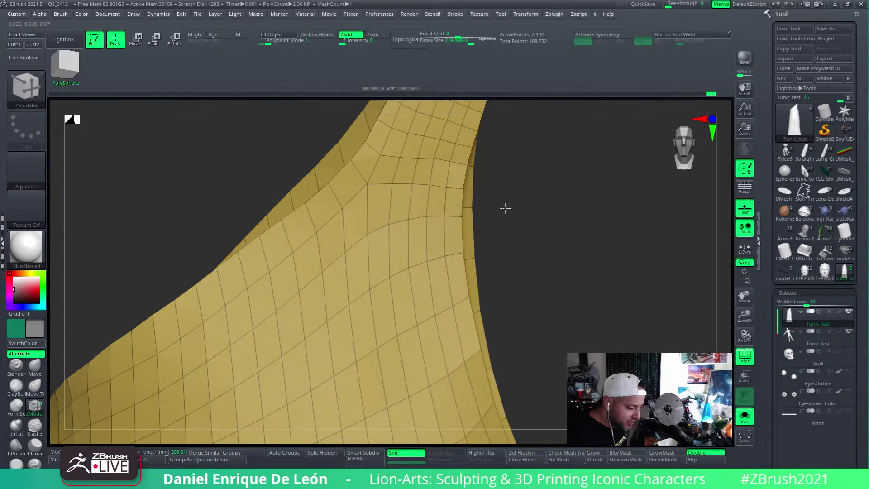
# Reselect the ZModeler brush, try extruding an edge on the tunic's upper front, and undo the attempts
pyautogui.press('b')
pyautogui.press('z')
pyautogui.press('m')
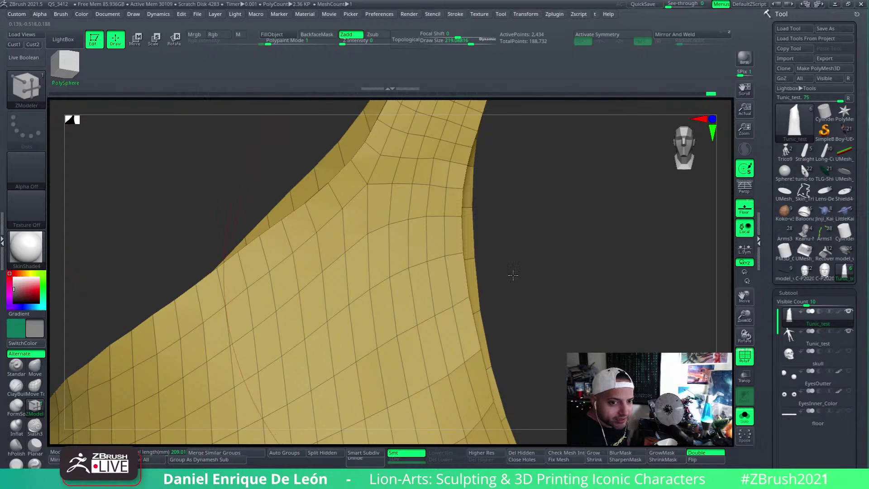
pyautogui.moveTo(513, 274); pyautogui.dragTo(497, 269)
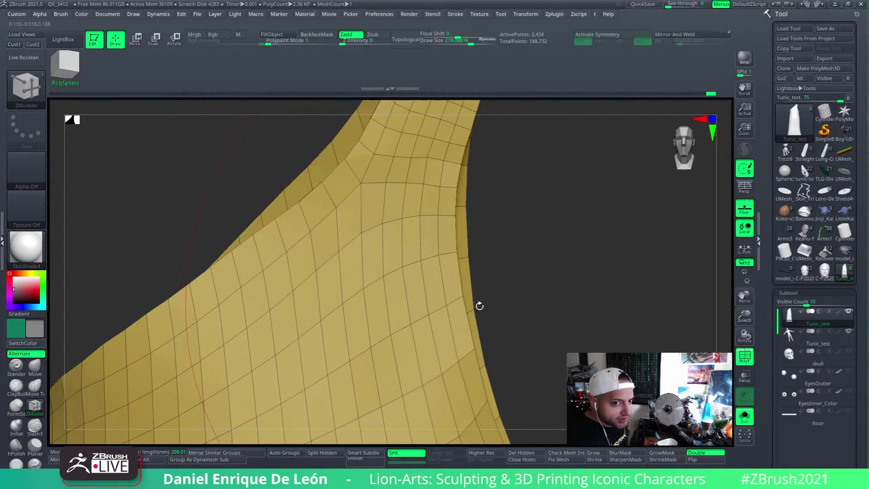
pyautogui.press('space')
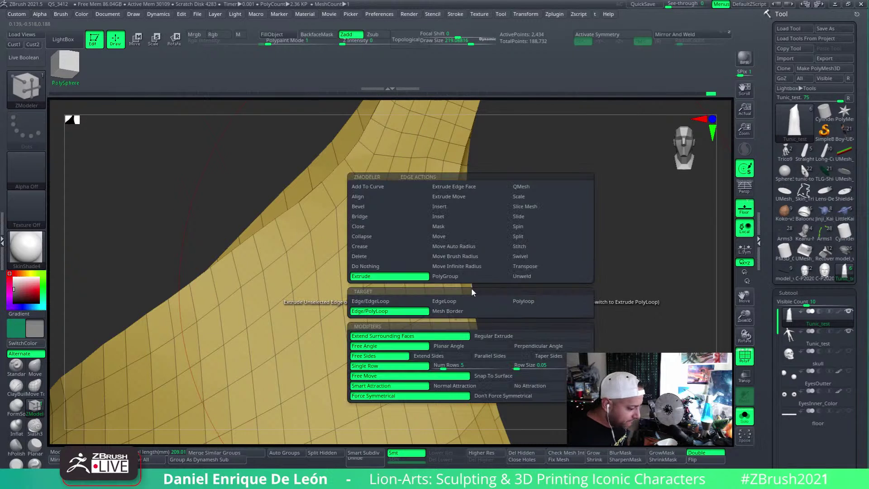
pyautogui.click(480, 216)
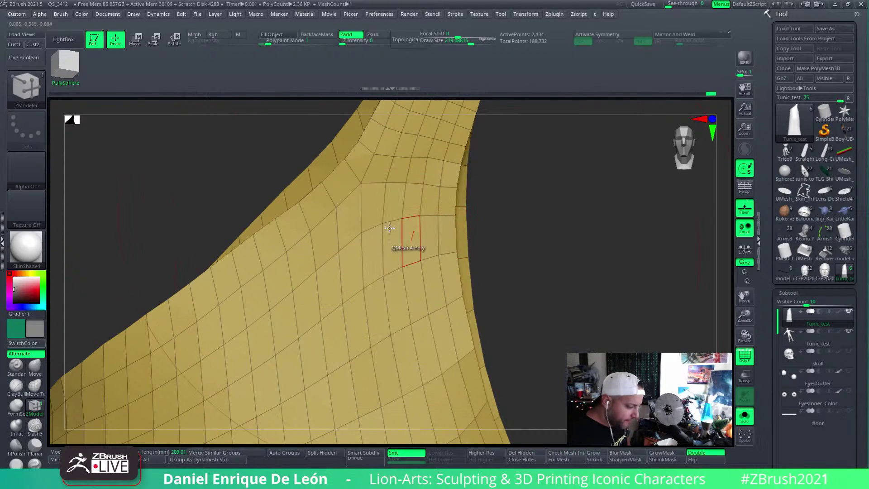
pyautogui.moveTo(398, 227); pyautogui.dragTo(296, 125)
pyautogui.keyDown('ctrl'); pyautogui.moveTo(345, 198); pyautogui.dragTo(456, 307, button='right'); pyautogui.keyUp('ctrl')
pyautogui.hotkey('ctrl', 'z')
pyautogui.moveTo(331, 254); pyautogui.dragTo(500, 259)
pyautogui.hotkey('ctrl', 'z')
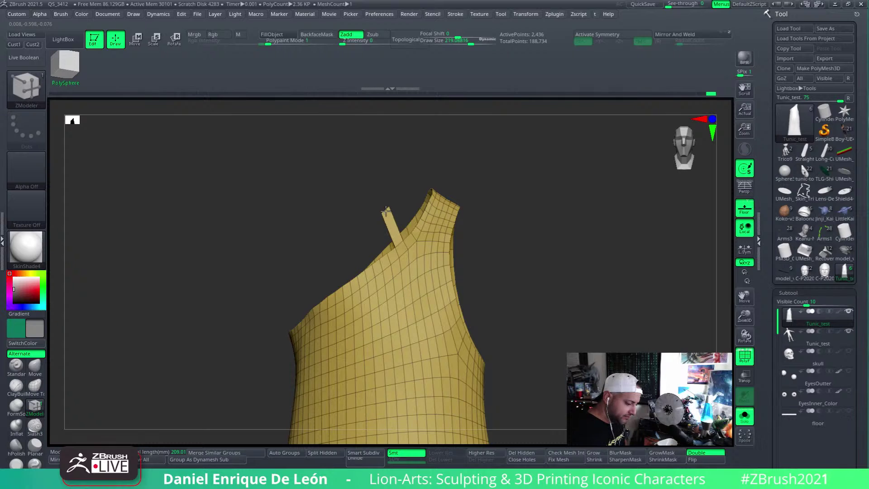
pyautogui.hotkey('ctrl', 'z')
pyautogui.keyDown('ctrl'); pyautogui.moveTo(428, 240); pyautogui.dragTo(474, 308, button='right'); pyautogui.keyUp('ctrl')
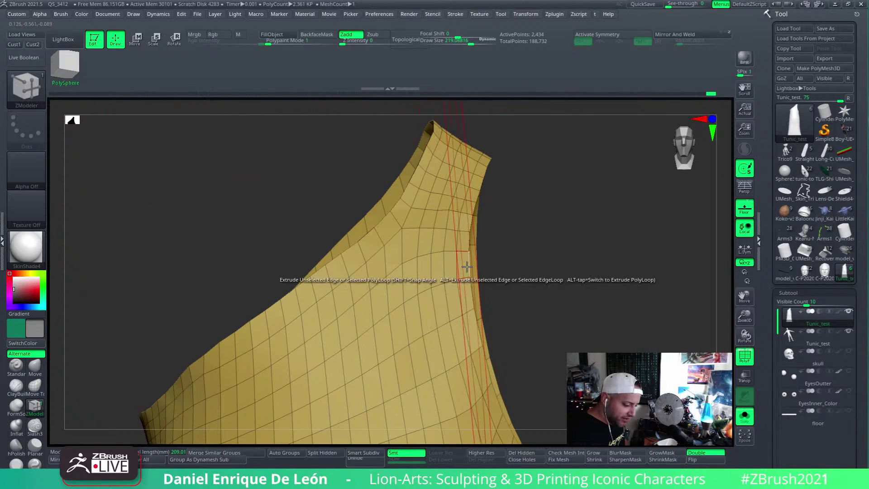
# Isolate the polygon loop along the armhole, extrude its edge slightly outward, and show the whole tunic with ZModeler active
pyautogui.keyDown('ctrl'); pyautogui.moveTo(480, 276); pyautogui.dragTo(400, 362, button='right'); pyautogui.keyUp('ctrl')
pyautogui.moveTo(316, 285); pyautogui.dragTo(521, 293, button='right')
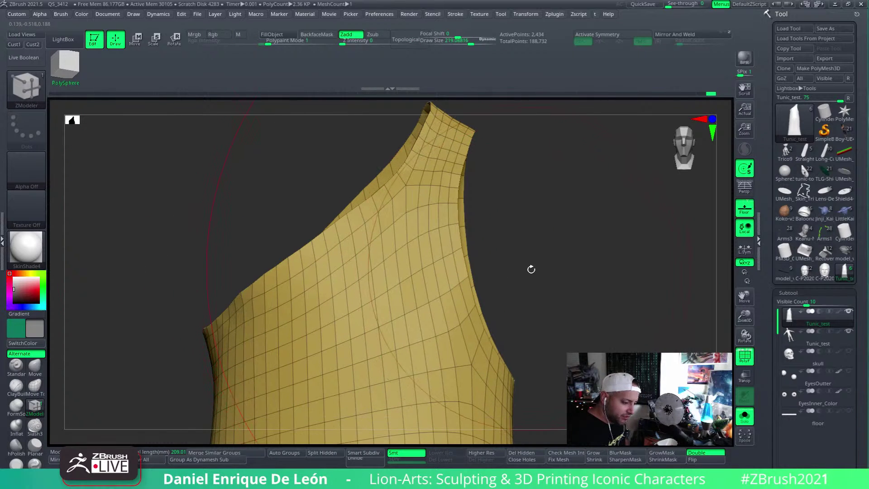
pyautogui.keyDown('ctrl'); pyautogui.click(528, 271); pyautogui.keyUp('ctrl')
pyautogui.keyDown('ctrl'); pyautogui.keyDown('shift'); pyautogui.click(530, 272); pyautogui.keyUp('shift'); pyautogui.keyUp('ctrl')
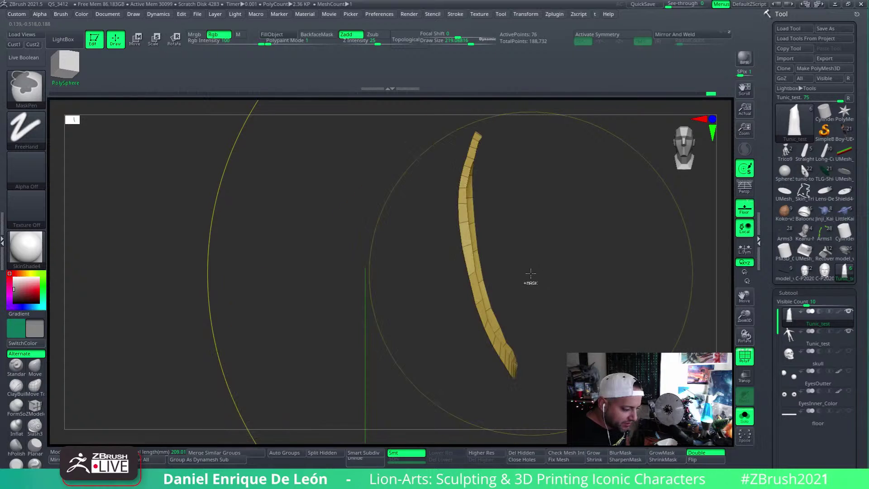
pyautogui.keyDown('ctrl'); pyautogui.keyDown('shift'); pyautogui.click(530, 274); pyautogui.keyUp('shift'); pyautogui.keyUp('ctrl')
pyautogui.press('b')
pyautogui.press('z')
pyautogui.press('m')
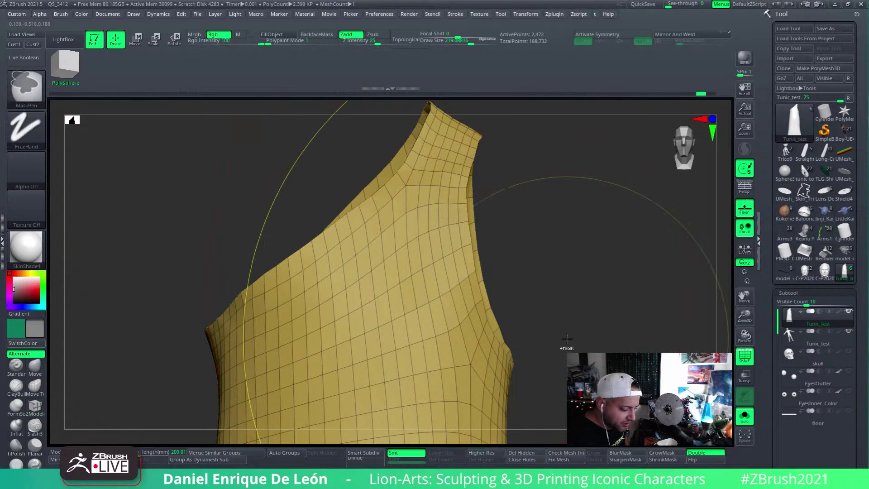
# Try extruding the armhole's outer edge outward with the Edge/PolyLoop target and undo the attempts
pyautogui.keyDown('ctrl'); pyautogui.moveTo(550, 313); pyautogui.dragTo(496, 280, button='right'); pyautogui.keyUp('ctrl')
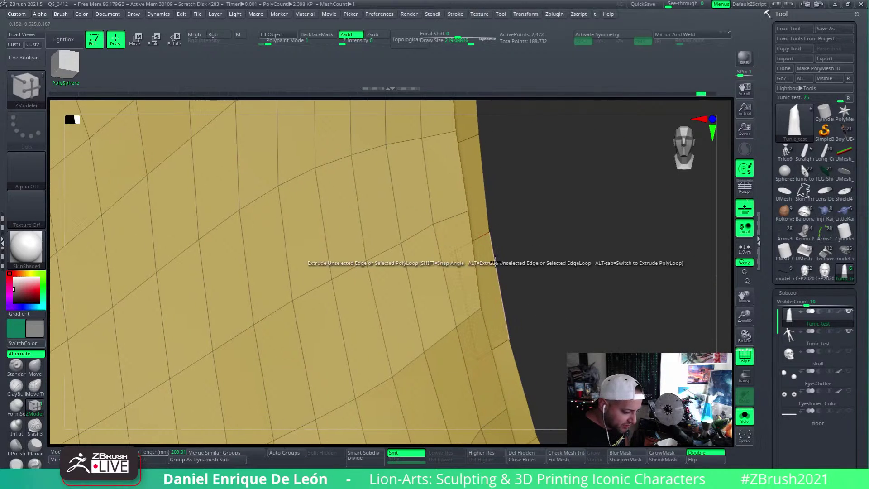
pyautogui.moveTo(497, 281); pyautogui.dragTo(581, 251)
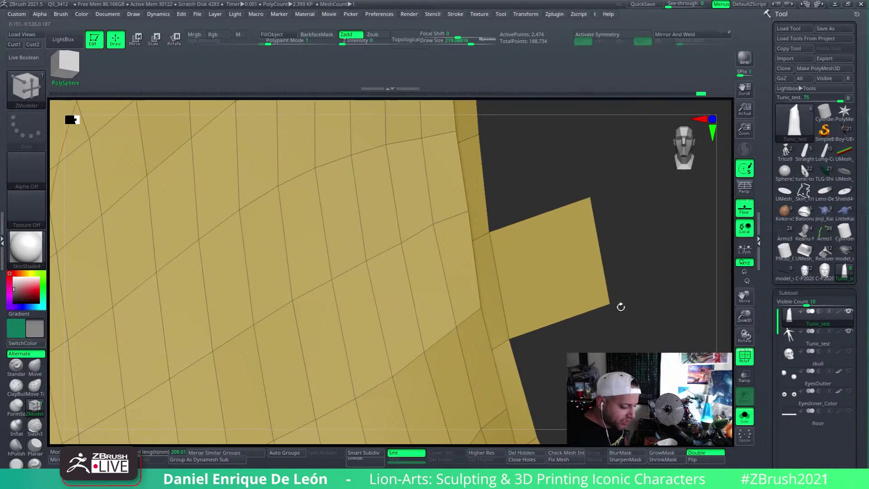
pyautogui.moveTo(621, 306); pyautogui.dragTo(525, 235)
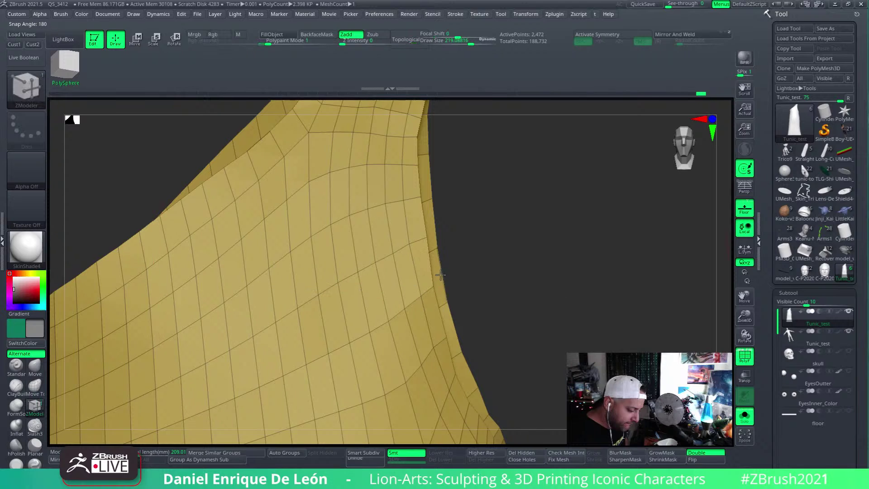
pyautogui.moveTo(442, 275); pyautogui.dragTo(526, 246)
pyautogui.hotkey('ctrl', 'z')
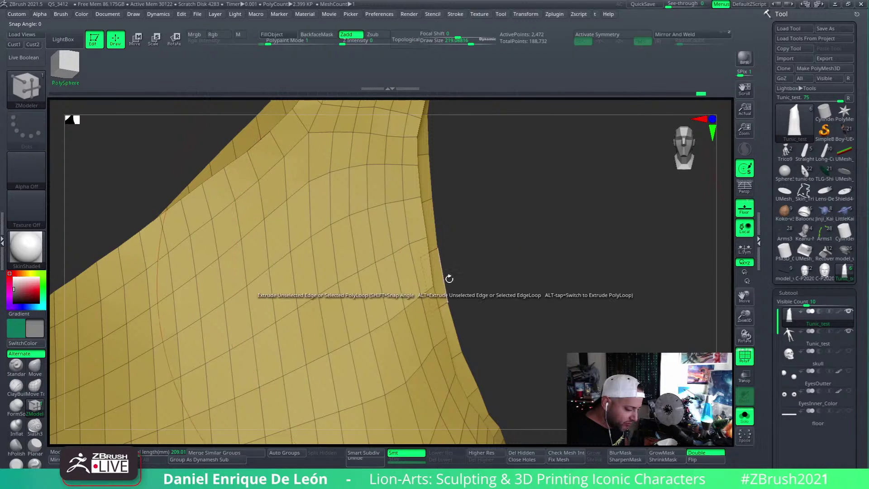
# Set the Extrude target to EdgeLoop, extrude the armhole's edge loop outward, and bring the figure back into view
pyautogui.press('space')
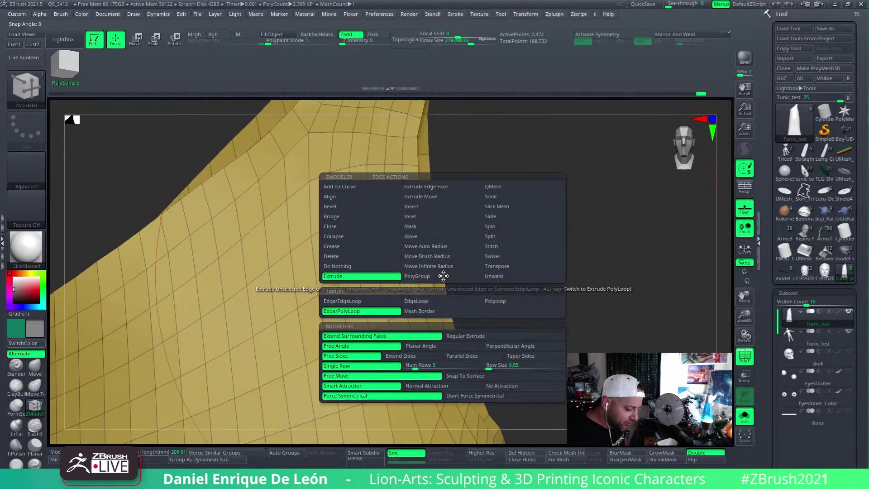
pyautogui.click(383, 303)
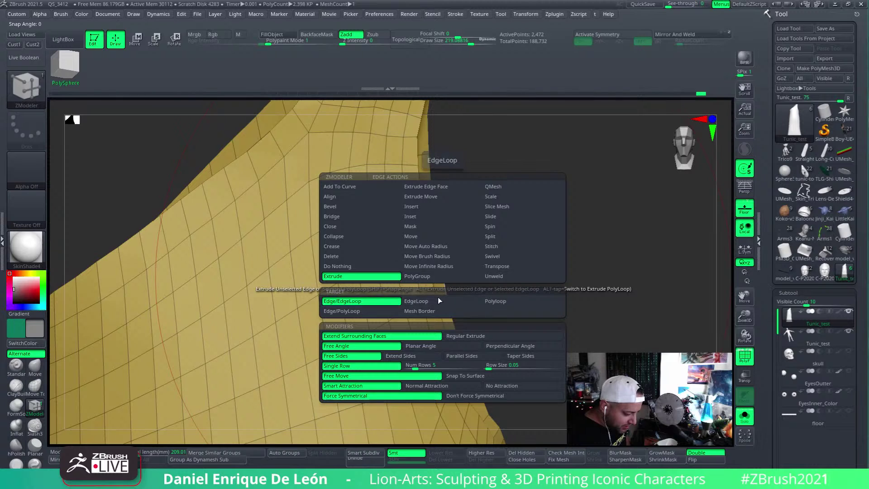
pyautogui.moveTo(430, 260); pyautogui.dragTo(462, 263)
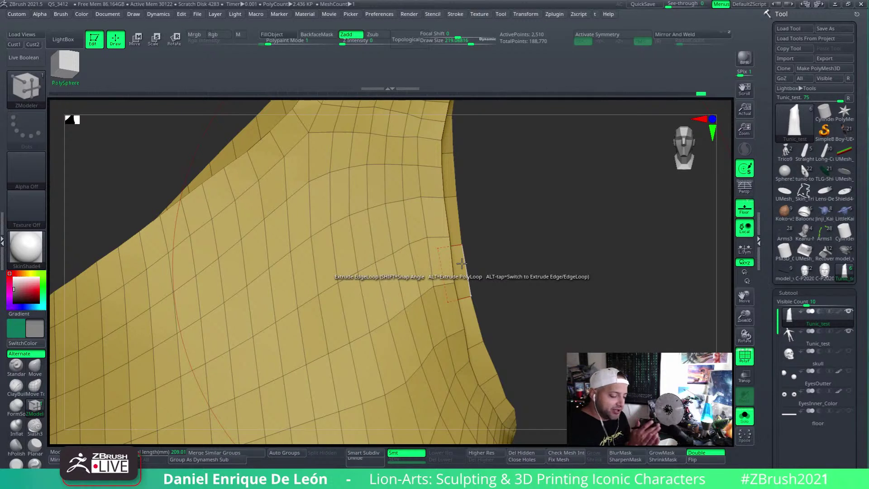
pyautogui.click(748, 419)
pyautogui.keyDown('alt'); pyautogui.moveTo(520, 269); pyautogui.dragTo(487, 229); pyautogui.keyUp('alt')
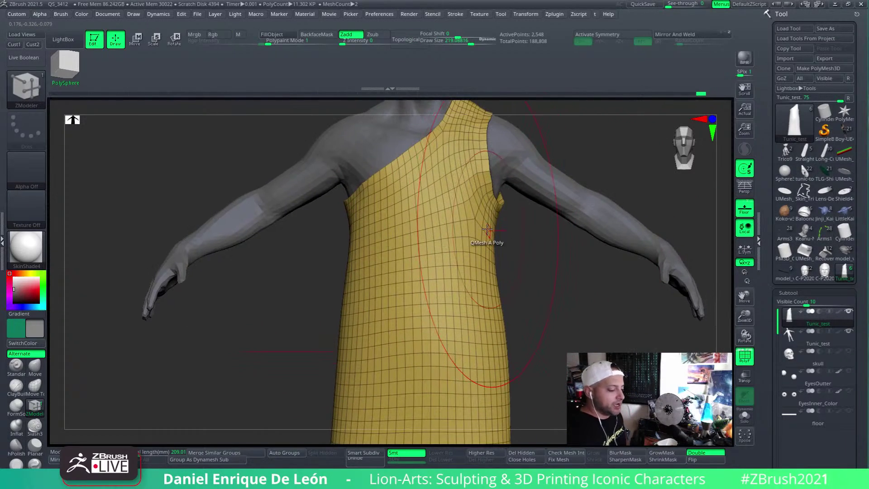
pyautogui.moveTo(518, 310); pyautogui.dragTo(485, 297)
# Switch the edge action to Extrude Edge Face with EdgeLoop Complete, isolate the tunic, and extrude its neckline edge
pyautogui.press('space')
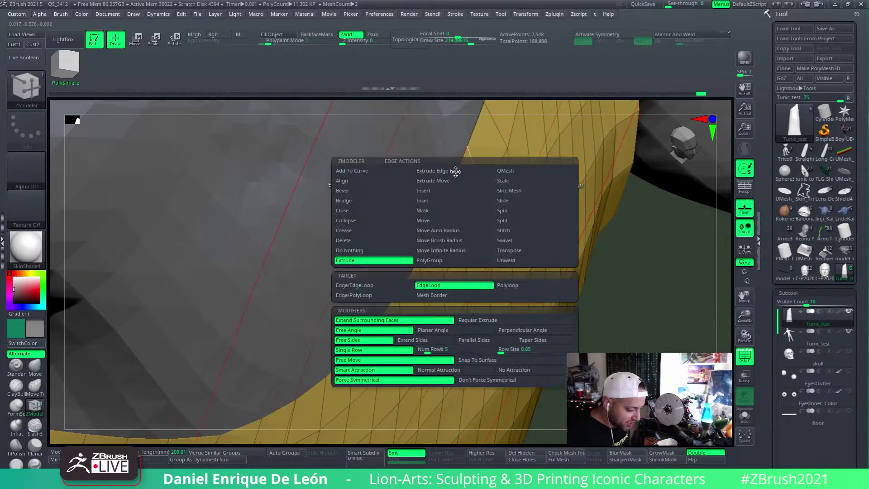
pyautogui.press('space')
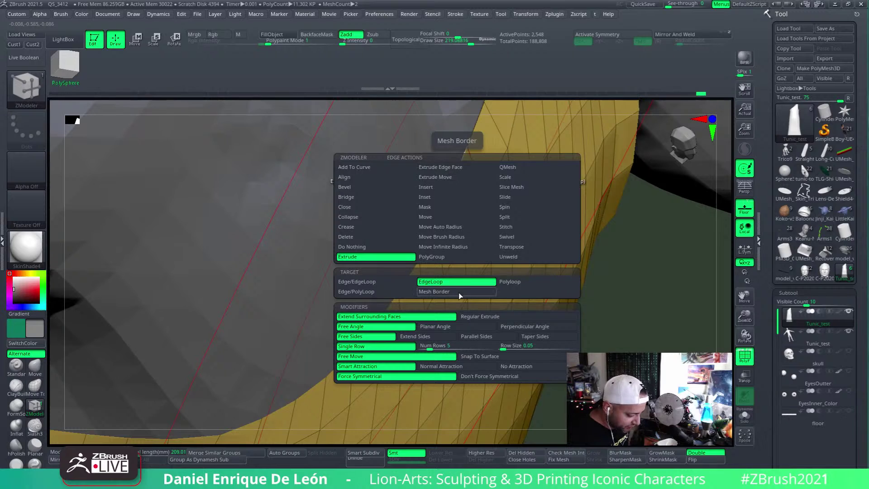
pyautogui.click(470, 168)
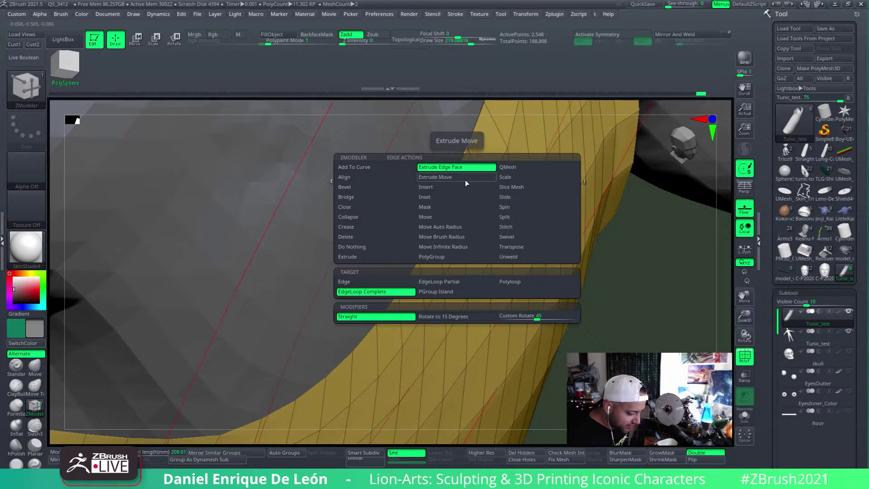
pyautogui.click(743, 420)
pyautogui.moveTo(456, 173)
pyautogui.mouseDown()
pyautogui.moveTo(432, 164)
pyautogui.moveTo(471, 184)
pyautogui.moveTo(549, 188)
pyautogui.moveTo(499, 256)
pyautogui.moveTo(496, 244)
pyautogui.moveTo(509, 240)
pyautogui.moveTo(500, 276)
pyautogui.moveTo(479, 278)
pyautogui.mouseUp()
# Try to isolate the extruded polygons along the neckline and restore the full tunic
pyautogui.hotkey('ctrl', 'shift')
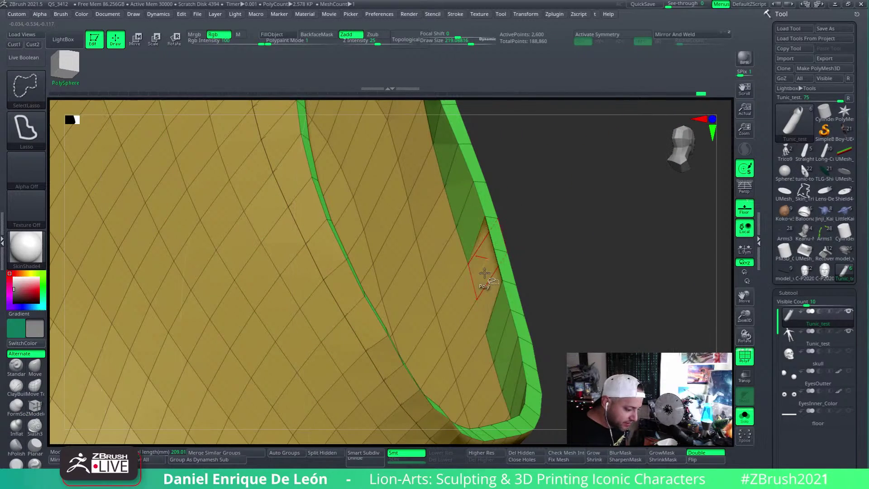
pyautogui.moveTo(465, 213)
pyautogui.mouseDown()
pyautogui.moveTo(480, 235)
pyautogui.moveTo(467, 226)
pyautogui.mouseUp()
pyautogui.moveTo(477, 272)
pyautogui.mouseDown()
pyautogui.moveTo(442, 219)
pyautogui.moveTo(457, 167)
pyautogui.moveTo(423, 225)
pyautogui.moveTo(492, 229)
pyautogui.moveTo(452, 194)
pyautogui.moveTo(456, 238)
pyautogui.moveTo(569, 216)
pyautogui.moveTo(438, 275)
pyautogui.moveTo(449, 293)
pyautogui.moveTo(473, 291)
pyautogui.mouseUp()
pyautogui.press('ctrl')
pyautogui.press('ctrl')
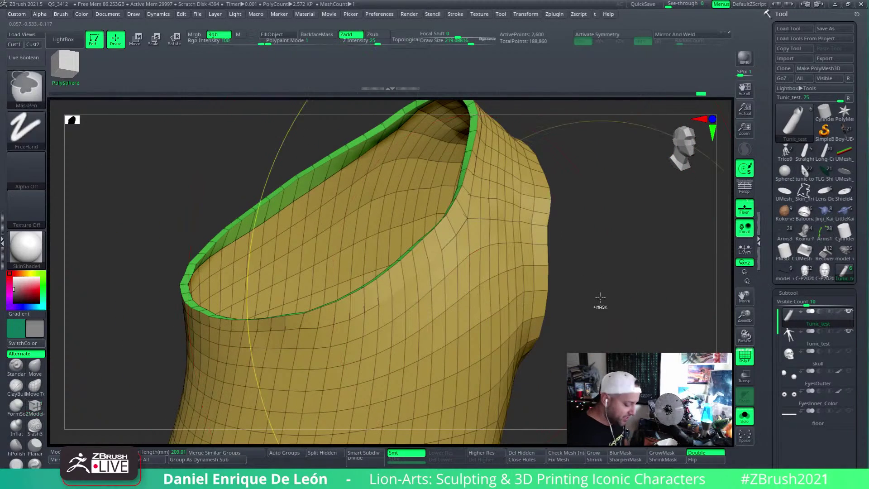
pyautogui.moveTo(568, 295); pyautogui.dragTo(513, 239)
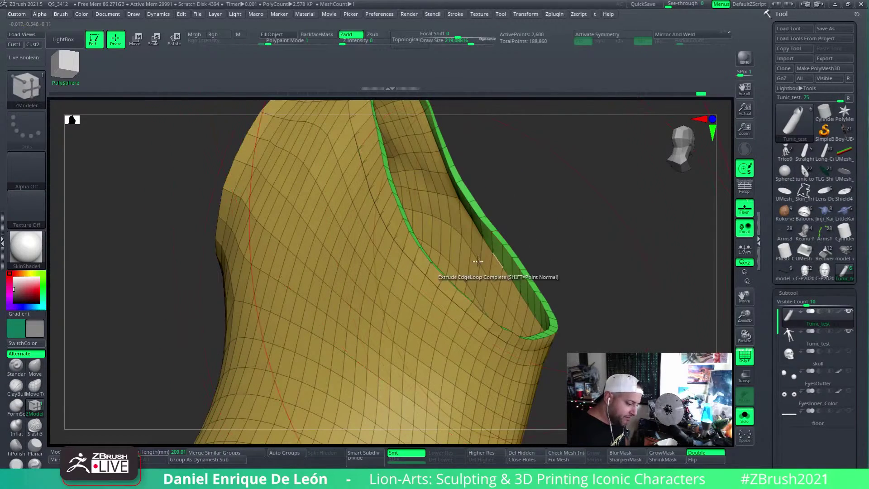
# Mask the tunic except the polygon loops along the neckline border and switch to the Scale gizmo
pyautogui.keyDown('ctrl'); pyautogui.keyDown('shift'); pyautogui.click(498, 233); pyautogui.keyUp('shift'); pyautogui.keyUp('ctrl')
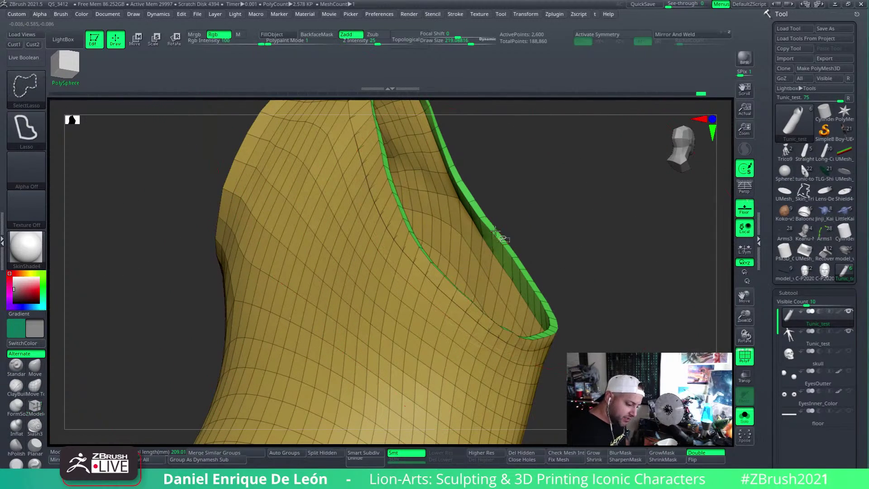
pyautogui.keyDown('ctrl'); pyautogui.keyDown('shift'); pyautogui.click(479, 346); pyautogui.keyUp('shift'); pyautogui.keyUp('ctrl')
pyautogui.keyDown('alt'); pyautogui.moveTo(530, 275); pyautogui.dragTo(490, 317); pyautogui.keyUp('alt')
pyautogui.keyDown('ctrl'); pyautogui.click(570, 260); pyautogui.keyUp('ctrl')
pyautogui.keyDown('ctrl'); pyautogui.keyDown('shift'); pyautogui.click(573, 259); pyautogui.keyUp('shift'); pyautogui.keyUp('ctrl')
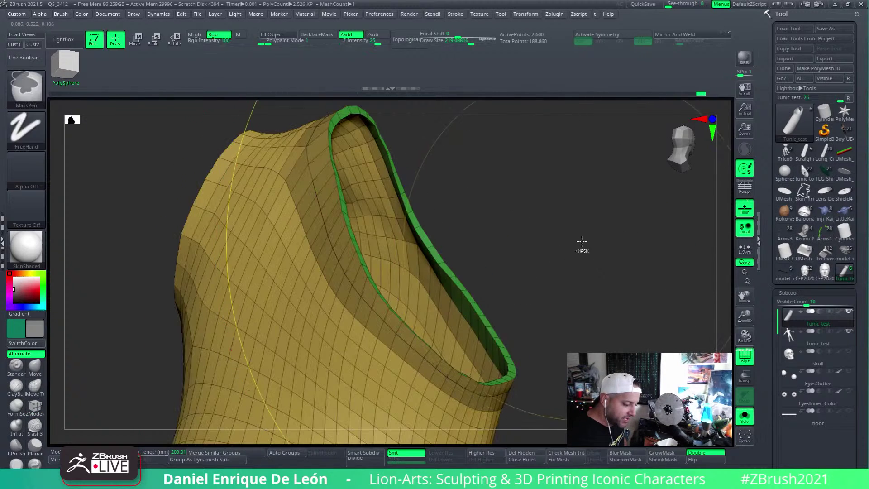
pyautogui.keyDown('ctrl'); pyautogui.click(582, 242); pyautogui.keyUp('ctrl')
pyautogui.keyDown('alt'); pyautogui.moveTo(531, 238); pyautogui.dragTo(526, 205); pyautogui.keyUp('alt')
pyautogui.click(156, 40)
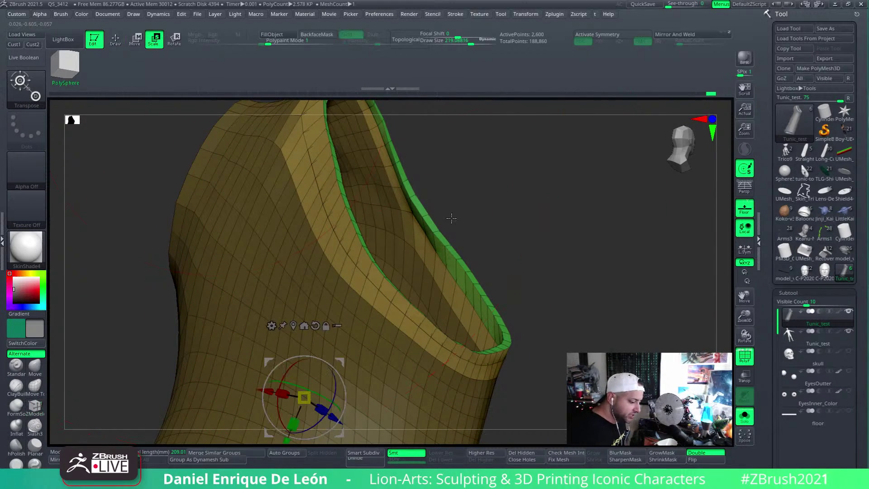
# Try to scale the unmasked neckline border loops uniformly with the gizmo
pyautogui.moveTo(452, 218); pyautogui.dragTo(411, 281)
pyautogui.click(330, 386)
pyautogui.moveTo(511, 262); pyautogui.dragTo(562, 216)
pyautogui.keyDown('alt'); pyautogui.moveTo(562, 216); pyautogui.dragTo(555, 241); pyautogui.keyUp('alt')
pyautogui.moveTo(407, 269); pyautogui.dragTo(509, 272, button='right')
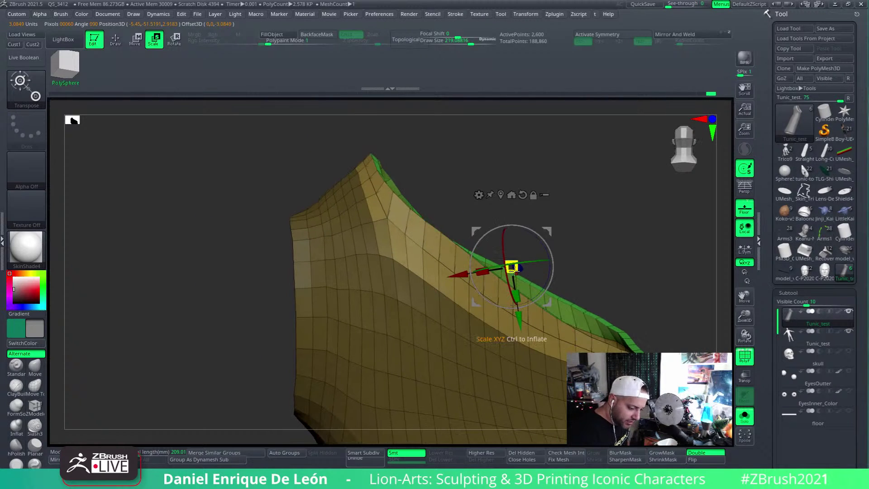
pyautogui.moveTo(516, 272); pyautogui.dragTo(512, 268)
pyautogui.hotkey('ctrl', 'z')
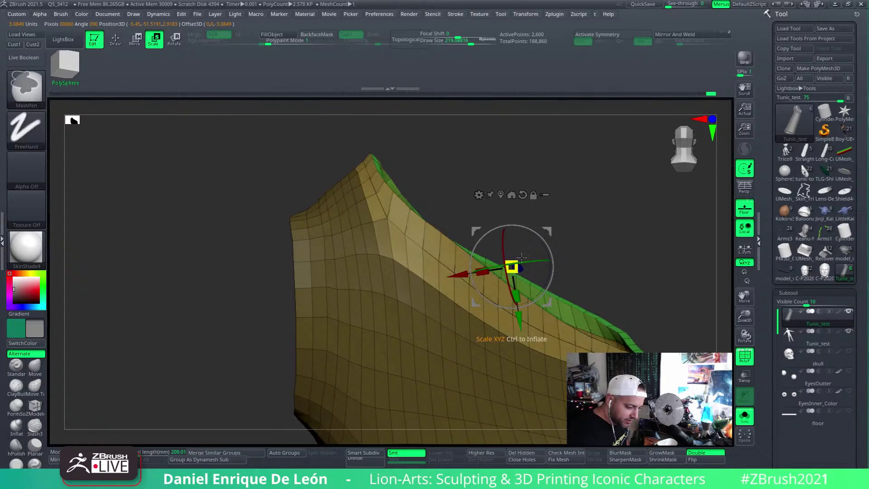
# Return to Draw mode with the ZModeler brush, isolate the neckline border's rim loop, and restore the full tunic
pyautogui.moveTo(581, 233)
pyautogui.keyDown('alt'); pyautogui.mouseDown()
pyautogui.moveTo(424, 229)
pyautogui.moveTo(526, 233)
pyautogui.moveTo(502, 254)
pyautogui.moveTo(452, 255)
pyautogui.moveTo(424, 240)
pyautogui.moveTo(429, 274)
pyautogui.mouseUp(); pyautogui.keyUp('alt')
pyautogui.press('q')
pyautogui.press('b')
pyautogui.press('z')
pyautogui.press('m')
pyautogui.keyDown('ctrl'); pyautogui.keyDown('shift'); pyautogui.click(437, 258); pyautogui.keyUp('shift'); pyautogui.keyUp('ctrl')
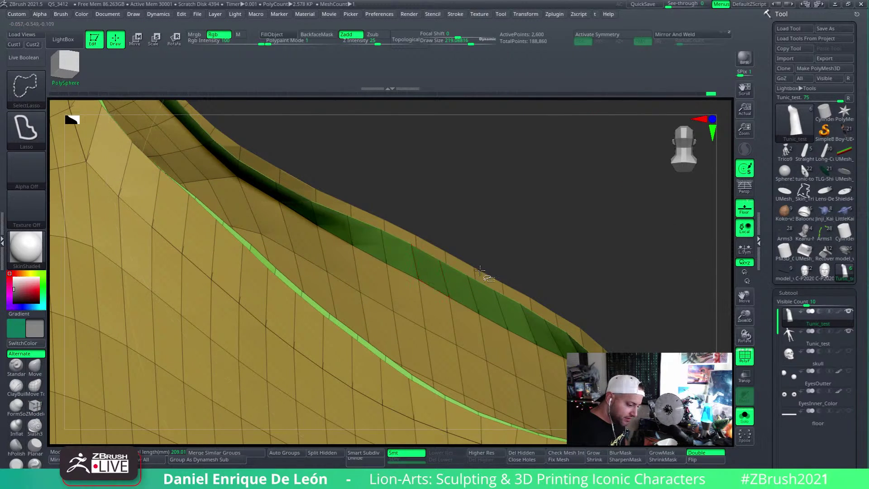
pyautogui.keyDown('ctrl'); pyautogui.keyDown('shift'); pyautogui.click(388, 404); pyautogui.keyUp('shift'); pyautogui.keyUp('ctrl')
pyautogui.moveTo(388, 413); pyautogui.dragTo(598, 214)
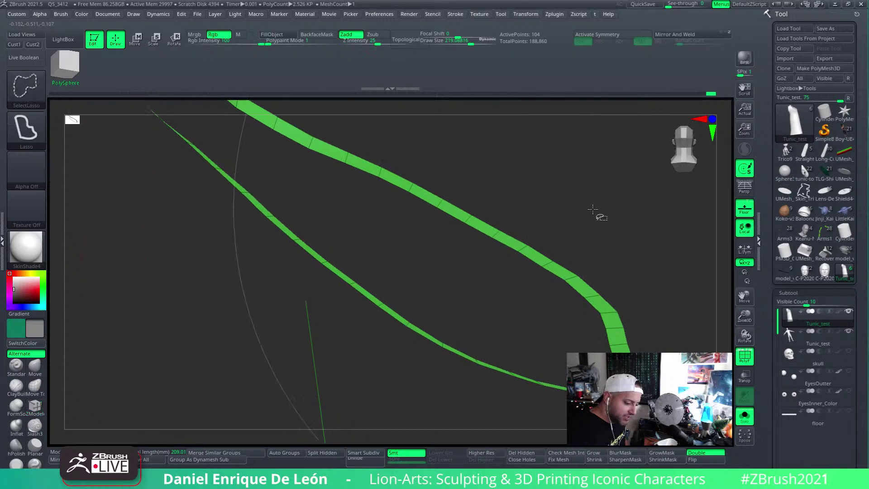
pyautogui.keyDown('ctrl'); pyautogui.keyDown('shift'); pyautogui.click(622, 247); pyautogui.keyUp('shift'); pyautogui.keyUp('ctrl')
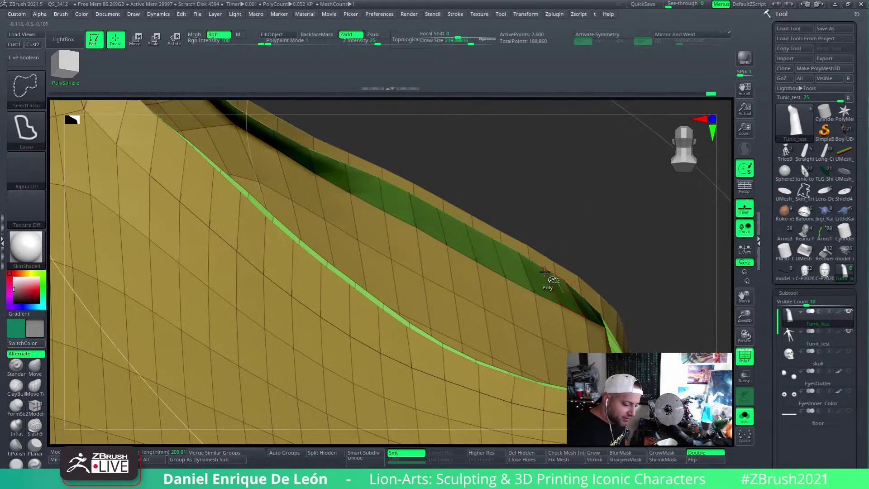
# Isolate the polygon loop beside the neckline rim, restore the tunic, and hide the rim
pyautogui.keyDown('ctrl'); pyautogui.keyDown('shift'); pyautogui.click(543, 273); pyautogui.keyUp('shift'); pyautogui.keyUp('ctrl')
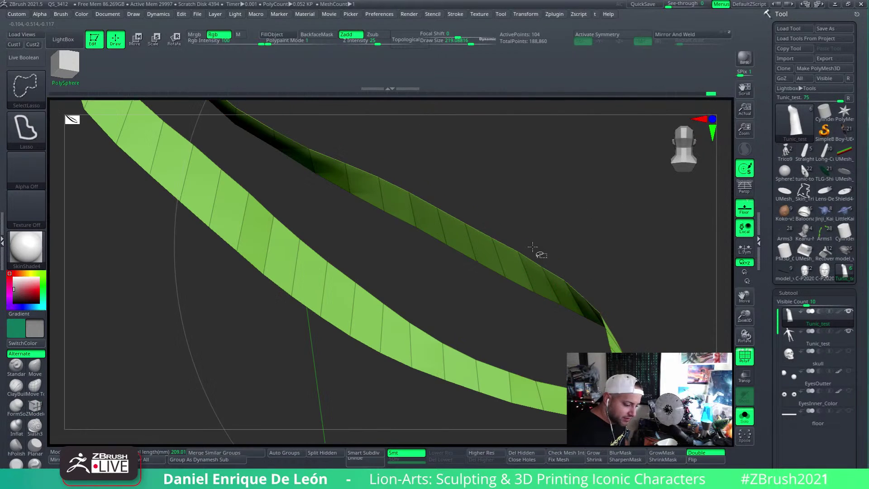
pyautogui.keyDown('ctrl'); pyautogui.keyDown('shift'); pyautogui.click(636, 277); pyautogui.keyUp('shift'); pyautogui.keyUp('ctrl')
pyautogui.moveTo(638, 276); pyautogui.dragTo(583, 258)
pyautogui.moveTo(584, 296); pyautogui.dragTo(542, 239)
pyautogui.keyDown('ctrl'); pyautogui.keyDown('shift'); pyautogui.click(518, 409); pyautogui.keyUp('shift'); pyautogui.keyUp('ctrl')
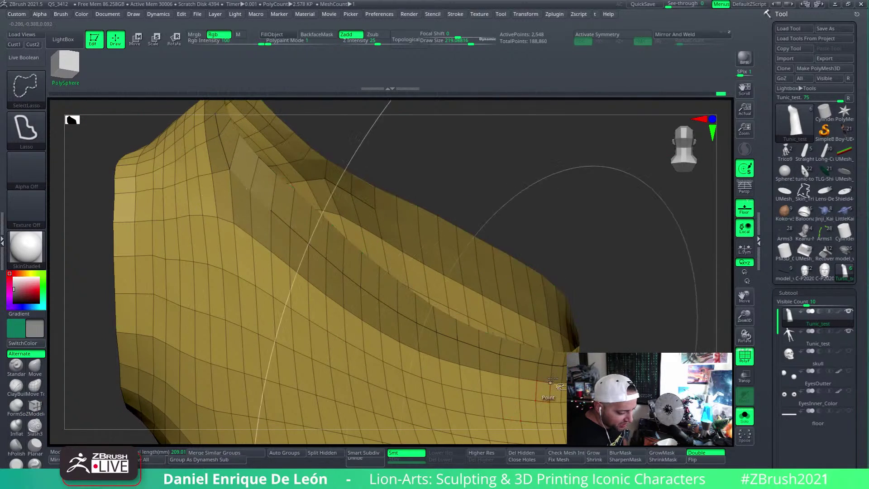
# Isolate both polygon loops along the neckline, mask them, and restore the full tunic
pyautogui.moveTo(619, 252)
pyautogui.keyDown('ctrl'); pyautogui.mouseDown()
pyautogui.moveTo(627, 288)
pyautogui.moveTo(617, 304)
pyautogui.moveTo(616, 297)
pyautogui.moveTo(584, 296)
pyautogui.moveTo(572, 305)
pyautogui.moveTo(636, 275)
pyautogui.mouseUp(); pyautogui.keyUp('ctrl')
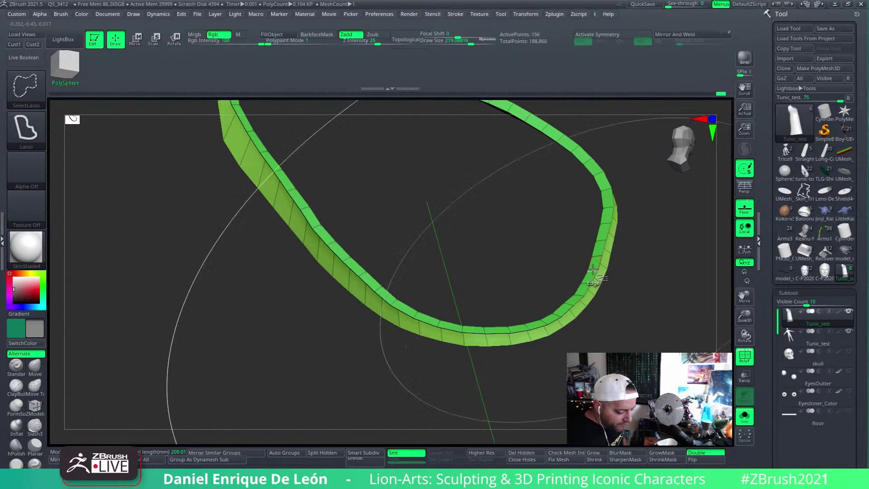
pyautogui.keyDown('ctrl'); pyautogui.keyDown('shift'); pyautogui.click(598, 281); pyautogui.keyUp('shift'); pyautogui.keyUp('ctrl')
pyautogui.keyDown('ctrl'); pyautogui.click(641, 293); pyautogui.keyUp('ctrl')
pyautogui.keyDown('ctrl'); pyautogui.keyDown('shift'); pyautogui.click(646, 295); pyautogui.keyUp('shift'); pyautogui.keyUp('ctrl')
pyautogui.moveTo(626, 289)
pyautogui.keyDown('alt'); pyautogui.mouseDown(button='right')
pyautogui.moveTo(587, 290)
pyautogui.moveTo(589, 342)
pyautogui.moveTo(545, 320)
pyautogui.moveTo(568, 310)
pyautogui.moveTo(557, 325)
pyautogui.moveTo(567, 343)
pyautogui.mouseUp(button='right'); pyautogui.keyUp('alt')
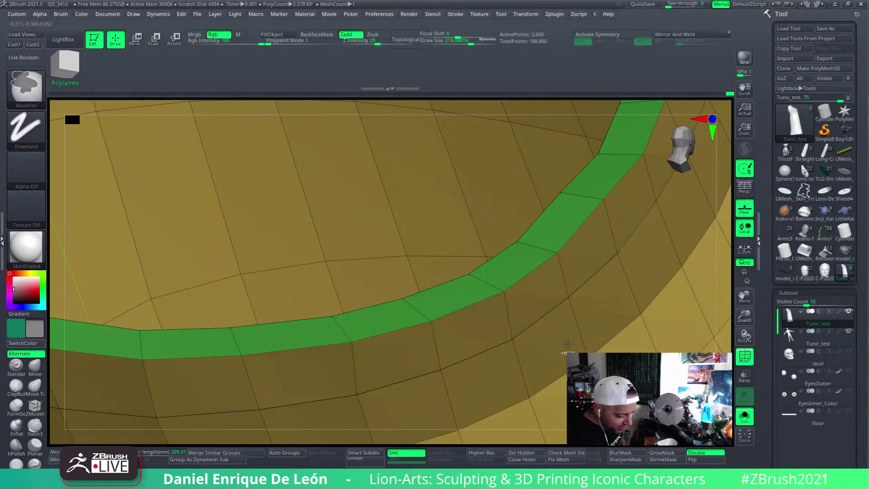
# Isolate and mask the two neckline loops again, restore the full tunic, and clear the mask
pyautogui.keyDown('ctrl'); pyautogui.keyDown('alt'); pyautogui.keyDown('shift'); pyautogui.click(607, 345); pyautogui.keyUp('shift'); pyautogui.keyUp('alt'); pyautogui.keyUp('ctrl')
pyautogui.keyDown('ctrl'); pyautogui.moveTo(602, 317); pyautogui.dragTo(563, 289, button='right'); pyautogui.keyUp('ctrl')
pyautogui.hotkey('ctrl', 'shift', 'x')
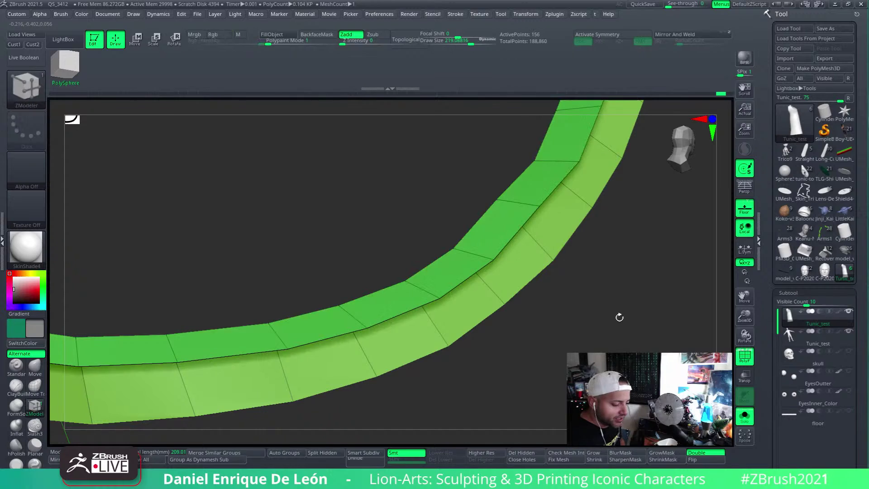
pyautogui.keyDown('ctrl'); pyautogui.click(581, 337); pyautogui.keyUp('ctrl')
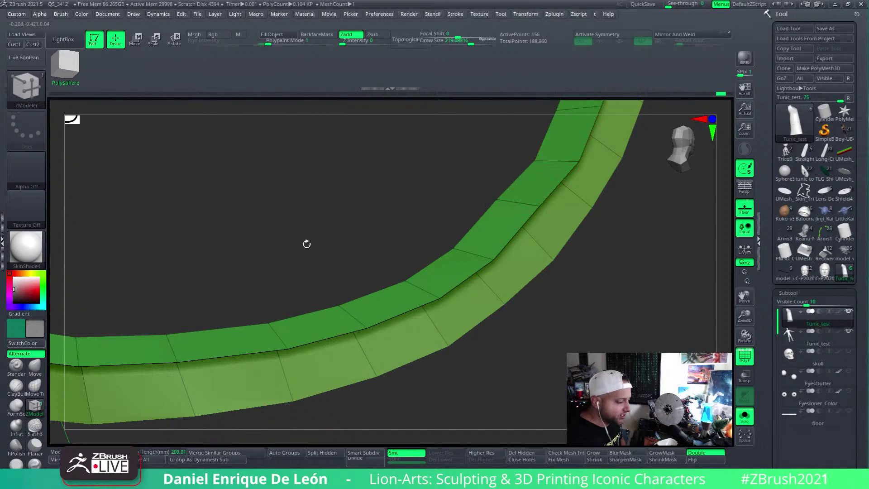
pyautogui.keyDown('ctrl'); pyautogui.keyDown('shift'); pyautogui.click(526, 224); pyautogui.keyUp('shift'); pyautogui.keyUp('ctrl')
pyautogui.keyDown('ctrl'); pyautogui.keyDown('shift'); pyautogui.click(582, 327); pyautogui.keyUp('shift'); pyautogui.keyUp('ctrl')
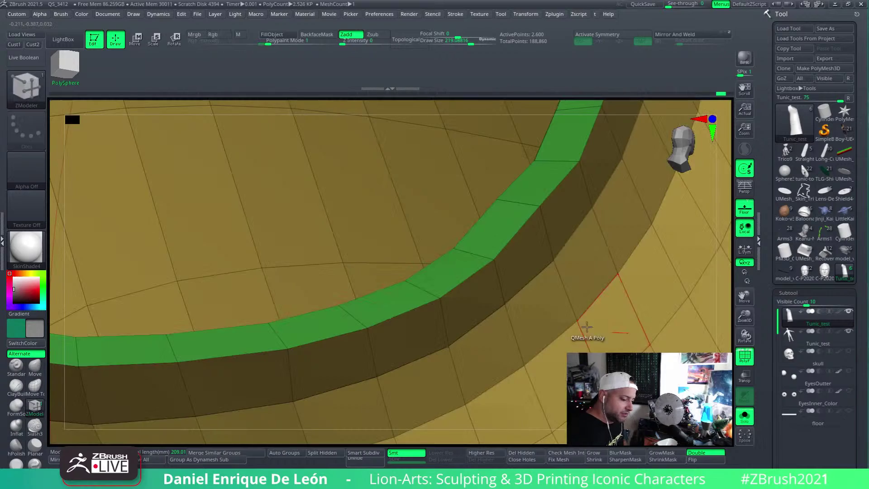
pyautogui.keyDown('alt'); pyautogui.moveTo(581, 327); pyautogui.dragTo(471, 353, button='right'); pyautogui.keyUp('alt')
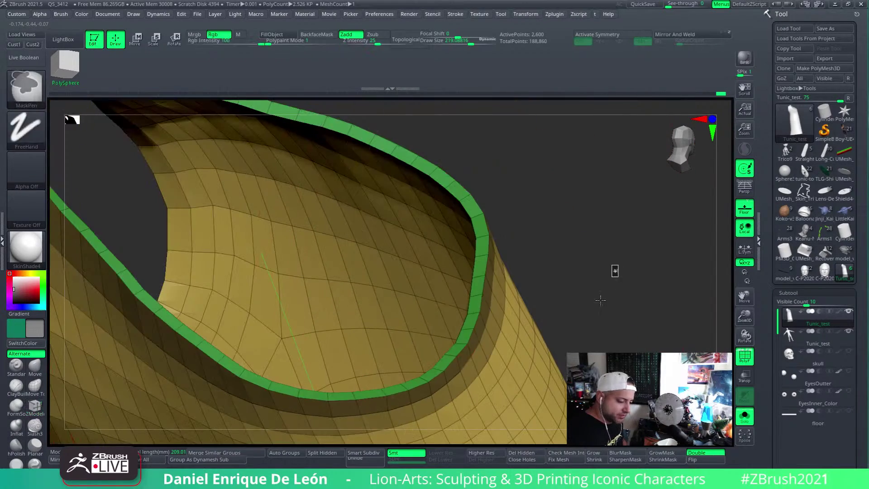
pyautogui.keyDown('ctrl'); pyautogui.moveTo(600, 298); pyautogui.dragTo(611, 314); pyautogui.keyUp('ctrl')
# Set the edge action to Delete with EdgeLoop Complete and try to delete edge loops beside the neckline border
pyautogui.moveTo(532, 443); pyautogui.dragTo(449, 385, button='right')
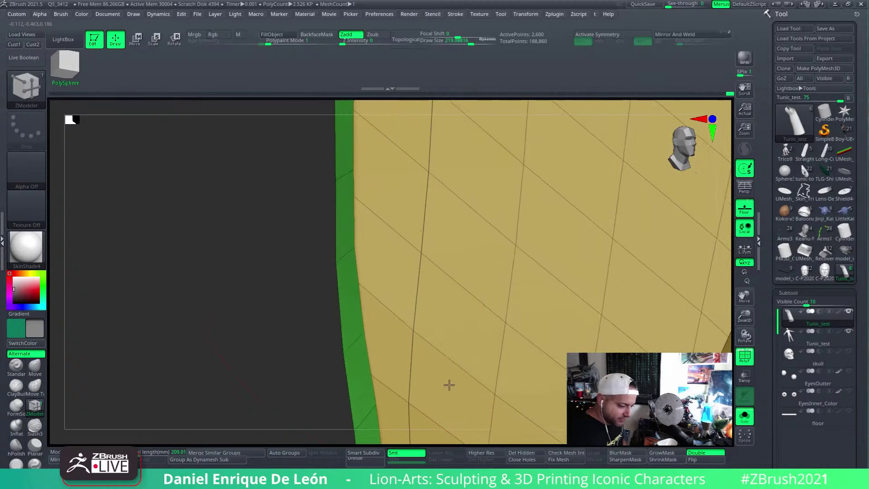
pyautogui.press('space')
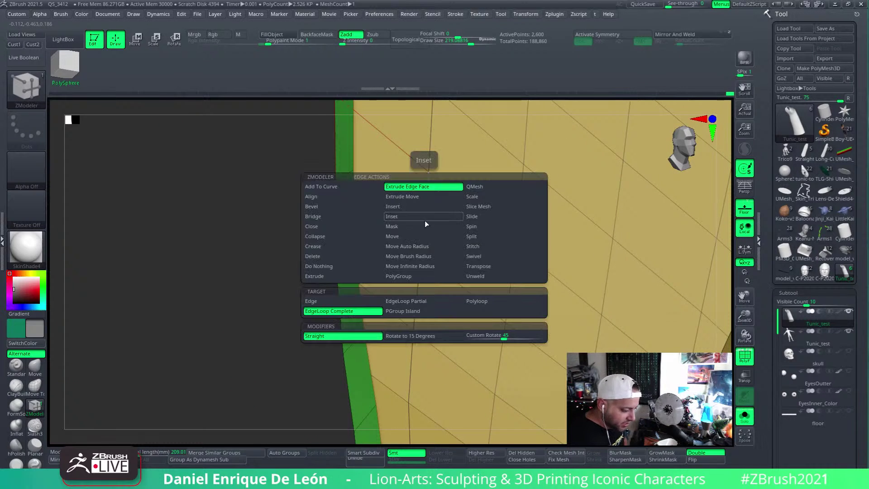
pyautogui.click(367, 256)
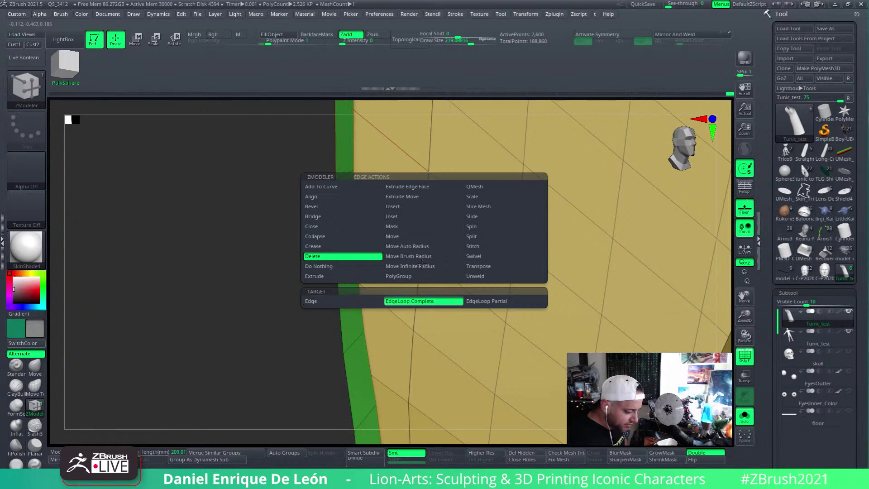
pyautogui.click(424, 222)
pyautogui.keyDown('ctrl'); pyautogui.moveTo(471, 155); pyautogui.dragTo(558, 235, button='right'); pyautogui.keyUp('ctrl')
pyautogui.click(459, 191)
pyautogui.hotkey('ctrl', 'z')
pyautogui.hotkey('ctrl', 'z')
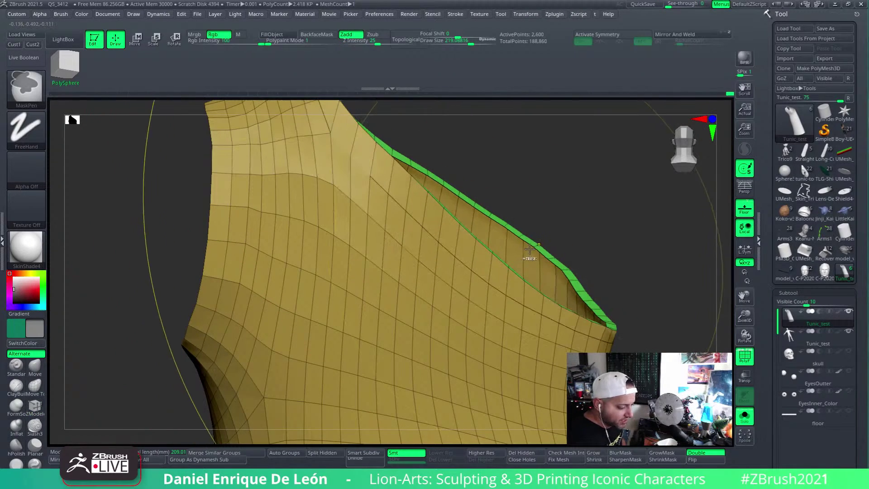
# Remove the extruded neckline border from the tunic and return to the ZModeler brush
pyautogui.keyDown('ctrl'); pyautogui.keyDown('shift'); pyautogui.click(546, 248); pyautogui.keyUp('shift'); pyautogui.keyUp('ctrl')
pyautogui.keyDown('ctrl'); pyautogui.keyDown('shift'); pyautogui.click(564, 250); pyautogui.keyUp('shift'); pyautogui.keyUp('ctrl')
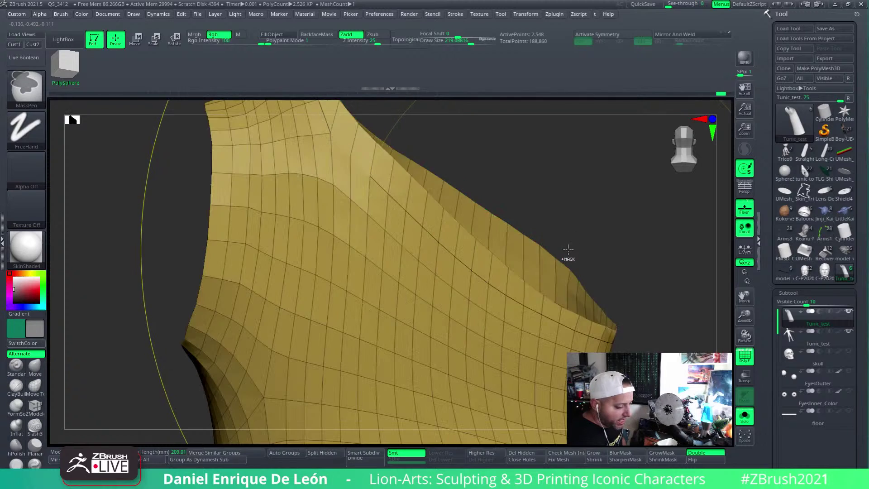
pyautogui.keyDown('ctrl'); pyautogui.keyDown('shift'); pyautogui.click(565, 251); pyautogui.keyUp('shift'); pyautogui.keyUp('ctrl')
pyautogui.keyDown('ctrl'); pyautogui.click(568, 252); pyautogui.keyUp('ctrl')
pyautogui.keyDown('ctrl'); pyautogui.click(568, 251); pyautogui.keyUp('ctrl')
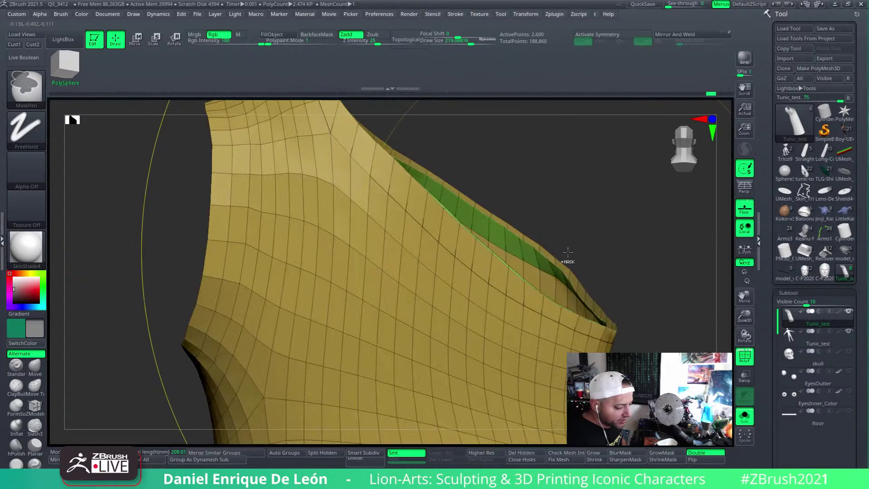
pyautogui.keyDown('ctrl'); pyautogui.keyDown('shift'); pyautogui.click(568, 252); pyautogui.keyUp('shift'); pyautogui.keyUp('ctrl')
pyautogui.keyDown('ctrl'); pyautogui.click(570, 254); pyautogui.keyUp('ctrl')
pyautogui.keyDown('ctrl'); pyautogui.click(569, 254); pyautogui.keyUp('ctrl')
pyautogui.keyDown('ctrl'); pyautogui.keyDown('shift'); pyautogui.click(569, 253); pyautogui.keyUp('shift'); pyautogui.keyUp('ctrl')
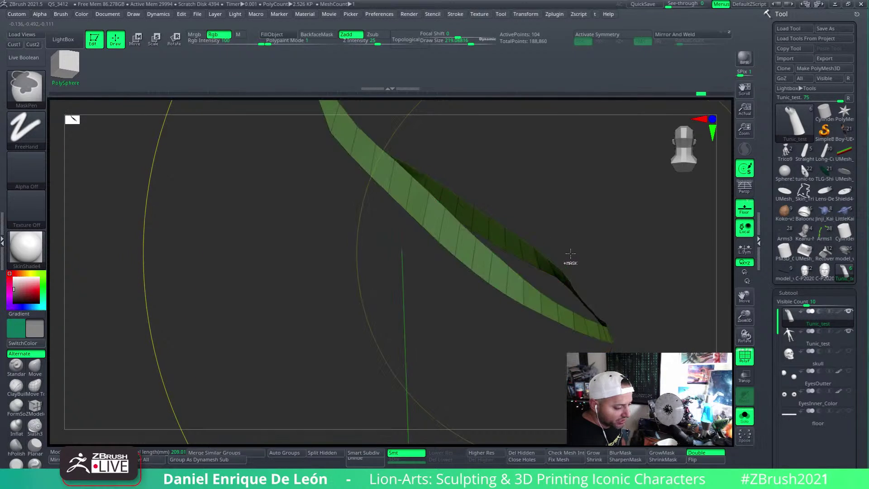
pyautogui.keyDown('ctrl'); pyautogui.keyDown('shift'); pyautogui.click(572, 253); pyautogui.keyUp('shift'); pyautogui.keyUp('ctrl')
pyautogui.press('b')
pyautogui.press('z')
pyautogui.press('m')
pyautogui.moveTo(572, 252)
pyautogui.mouseDown()
pyautogui.moveTo(536, 252)
pyautogui.moveTo(525, 269)
pyautogui.mouseUp()
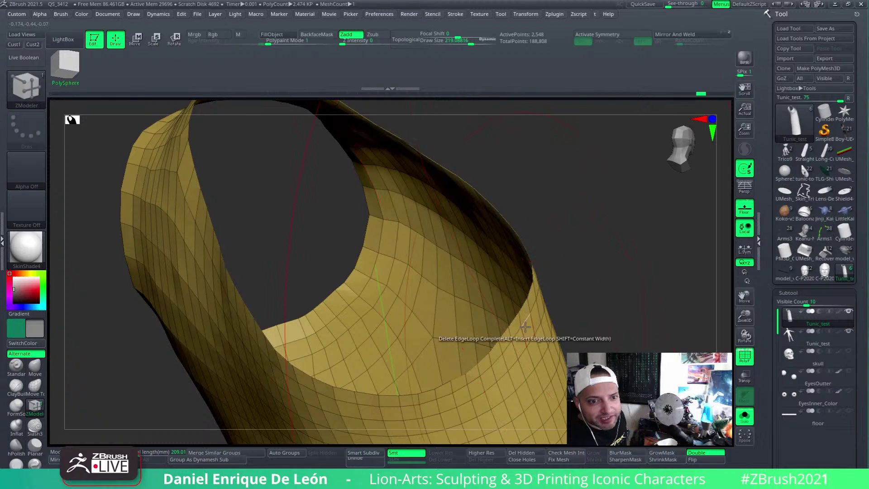
pyautogui.moveTo(521, 316); pyautogui.dragTo(503, 297, button='right')
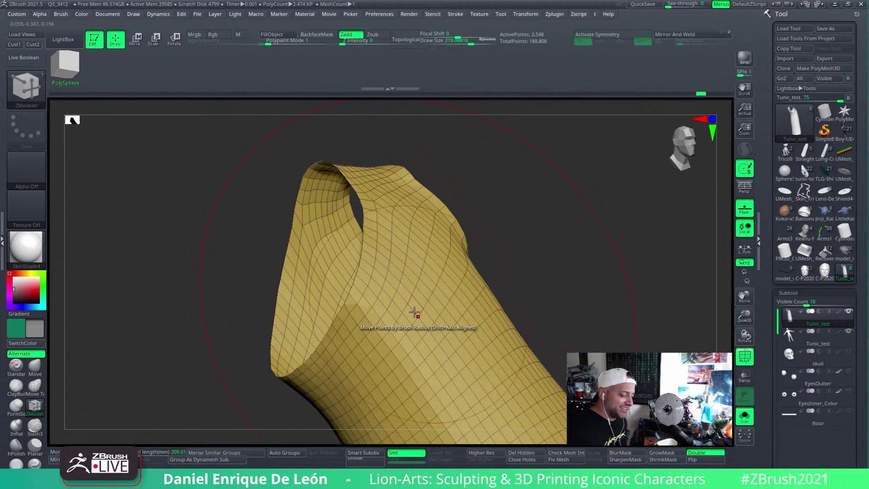
pyautogui.moveTo(414, 312); pyautogui.dragTo(395, 321, button='right')
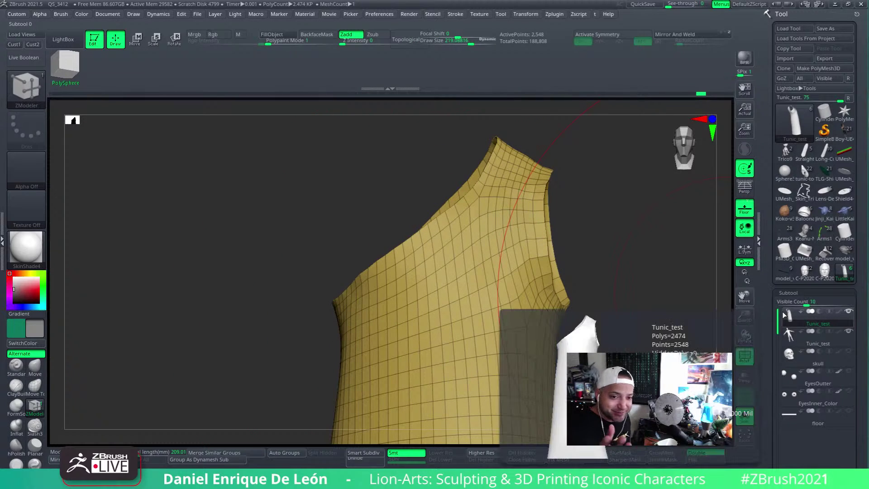
pyautogui.moveTo(556, 280)
pyautogui.mouseDown(button='right')
pyautogui.moveTo(442, 249)
pyautogui.moveTo(437, 278)
pyautogui.moveTo(423, 249)
pyautogui.moveTo(446, 315)
pyautogui.mouseUp(button='right')
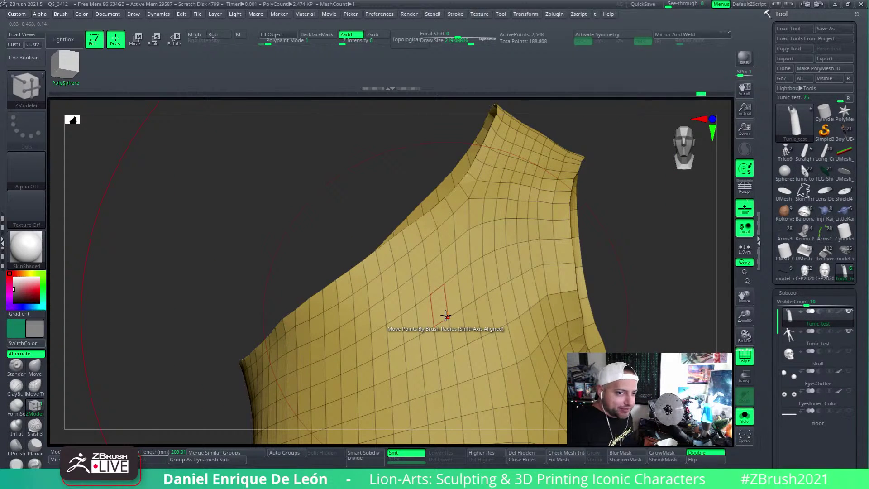
pyautogui.moveTo(518, 278); pyautogui.dragTo(252, 422, button='right')
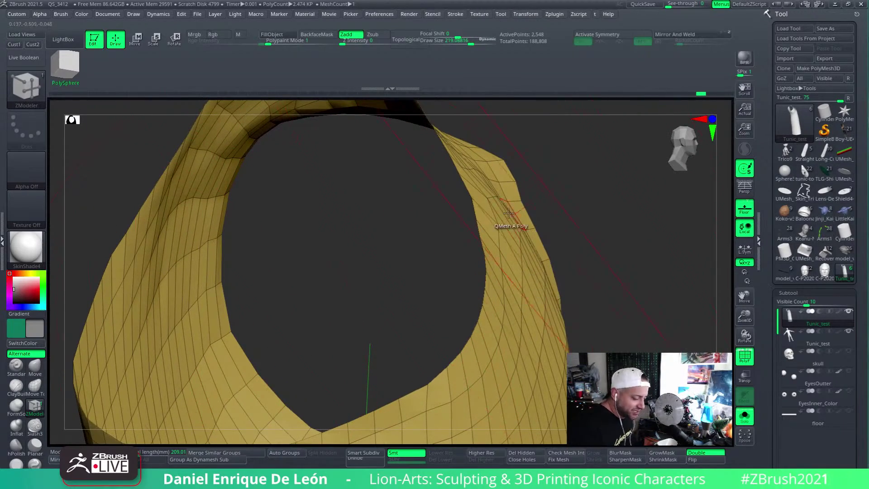
pyautogui.moveTo(508, 213); pyautogui.dragTo(480, 238, button='right')
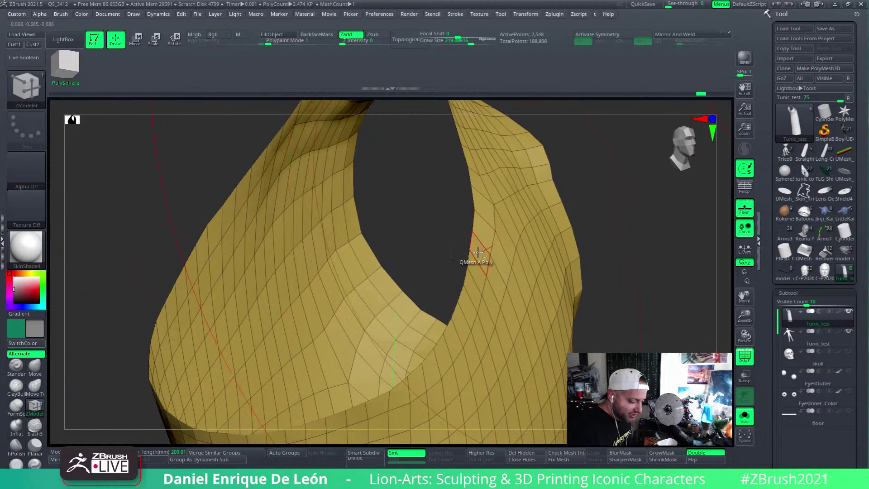
pyautogui.moveTo(478, 252); pyautogui.dragTo(489, 258, button='right')
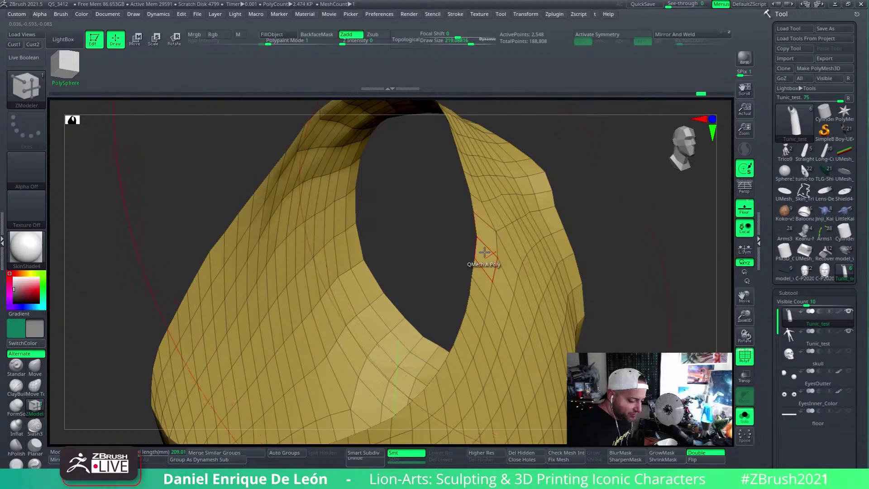
pyautogui.hotkey('ctrl', 'z')
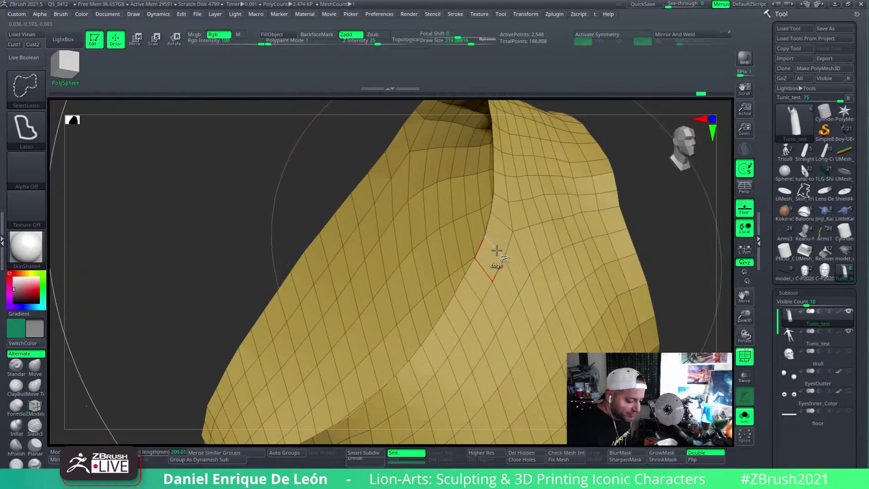
# Isolate the polygon loop along the neckline opening, assign it its own polygroup, and restore the full tunic
pyautogui.keyDown('ctrl'); pyautogui.keyDown('shift'); pyautogui.click(493, 257); pyautogui.keyUp('shift'); pyautogui.keyUp('ctrl')
pyautogui.click(499, 279)
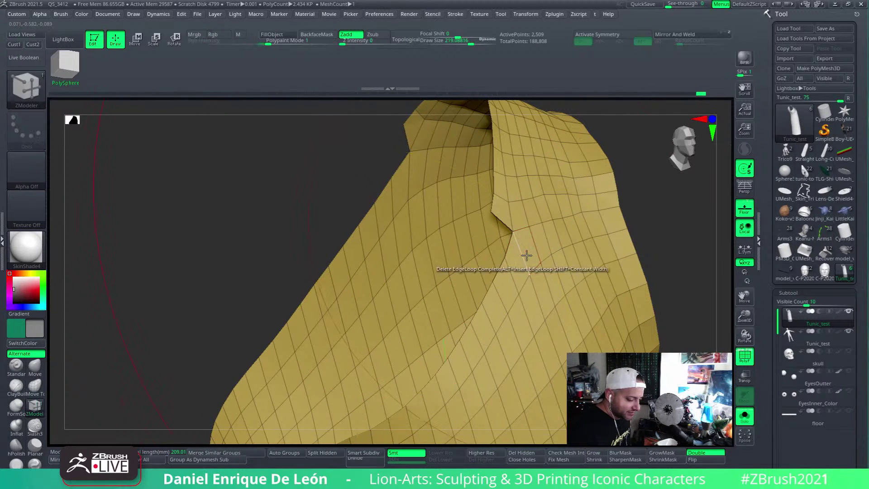
pyautogui.moveTo(666, 248); pyautogui.dragTo(604, 256, button='right')
pyautogui.keyDown('ctrl'); pyautogui.keyDown('shift'); pyautogui.click(500, 201); pyautogui.keyUp('shift'); pyautogui.keyUp('ctrl')
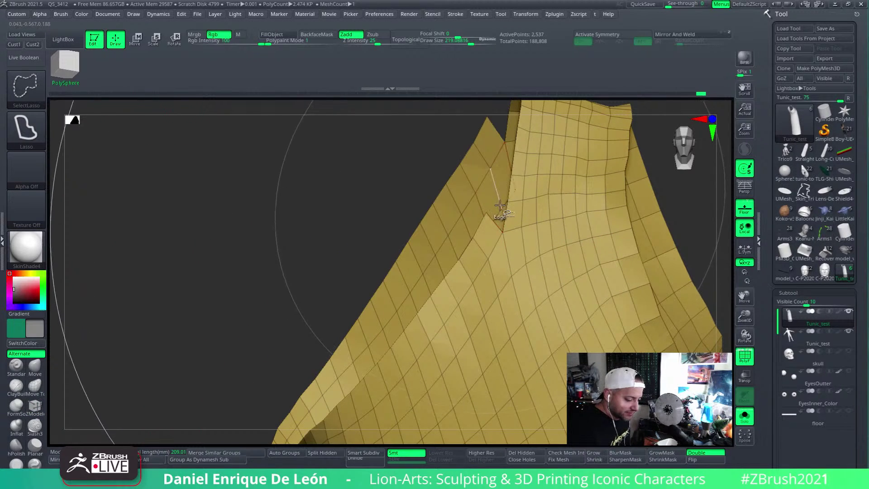
pyautogui.keyDown('ctrl'); pyautogui.keyDown('shift'); pyautogui.click(481, 249); pyautogui.keyUp('shift'); pyautogui.keyUp('ctrl')
pyautogui.moveTo(489, 205); pyautogui.dragTo(617, 241, button='right')
pyautogui.keyDown('ctrl'); pyautogui.keyDown('shift'); pyautogui.click(557, 272); pyautogui.keyUp('shift'); pyautogui.keyUp('ctrl')
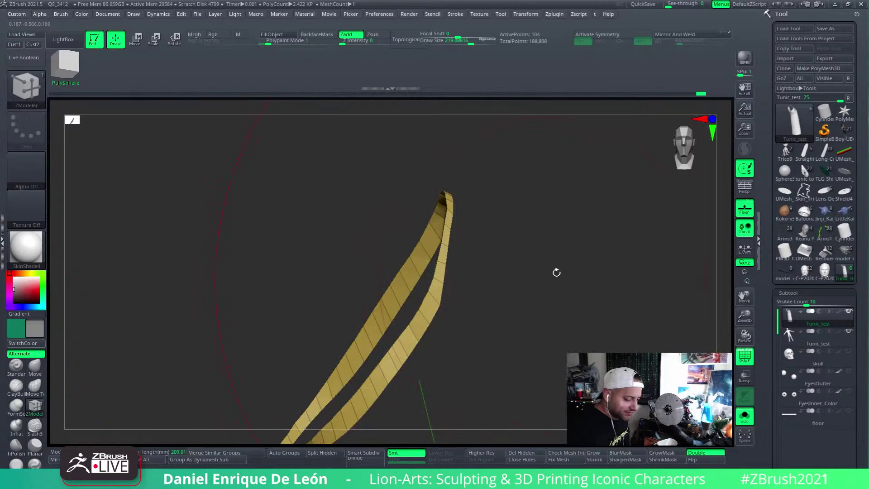
pyautogui.moveTo(557, 272); pyautogui.dragTo(467, 285, button='right')
pyautogui.hotkey('ctrl', 'w')
pyautogui.keyDown('ctrl'); pyautogui.keyDown('shift'); pyautogui.click(571, 268); pyautogui.keyUp('shift'); pyautogui.keyUp('ctrl')
# Set the polygon action to Extrude with the Polygroup Island target and extrude the neckline band
pyautogui.press('space')
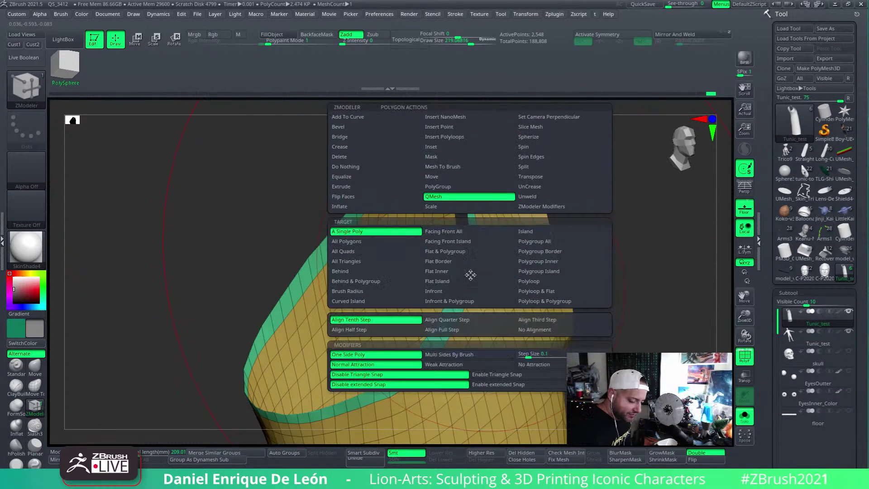
pyautogui.click(383, 184)
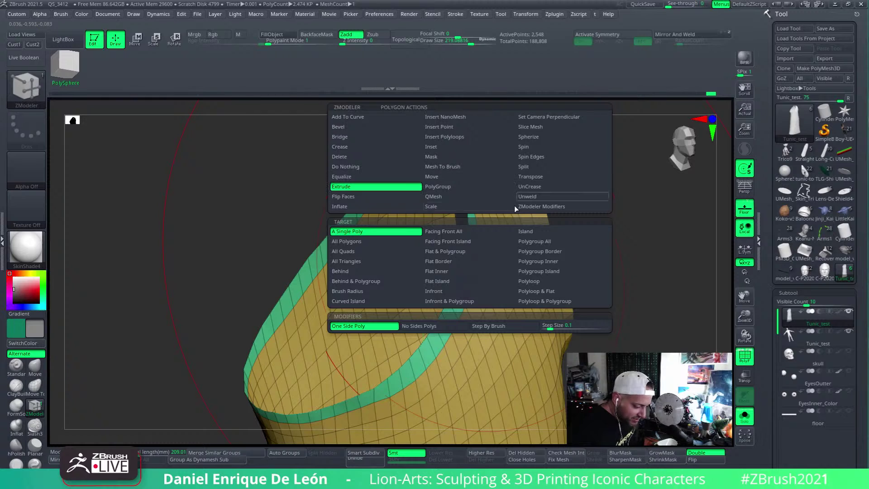
pyautogui.click(566, 270)
pyautogui.moveTo(466, 273); pyautogui.dragTo(451, 274)
pyautogui.moveTo(452, 274)
pyautogui.mouseDown(button='right')
pyautogui.moveTo(443, 277)
pyautogui.moveTo(502, 272)
pyautogui.moveTo(476, 297)
pyautogui.moveTo(486, 336)
pyautogui.moveTo(507, 253)
pyautogui.moveTo(494, 296)
pyautogui.moveTo(479, 307)
pyautogui.moveTo(500, 329)
pyautogui.moveTo(514, 330)
pyautogui.mouseUp(button='right')
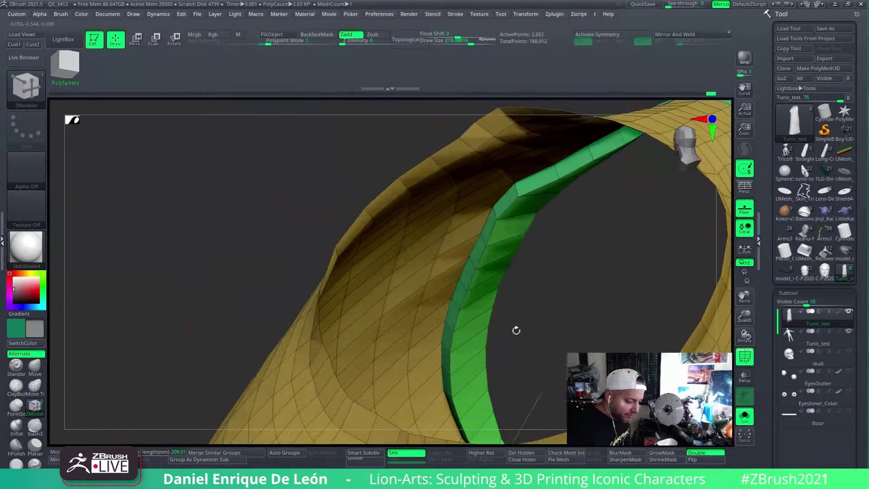
pyautogui.hotkey('ctrl', 'shift')
pyautogui.moveTo(508, 286)
pyautogui.mouseDown(button='right')
pyautogui.moveTo(537, 232)
pyautogui.moveTo(516, 304)
pyautogui.moveTo(514, 267)
pyautogui.moveTo(541, 233)
pyautogui.mouseUp(button='right')
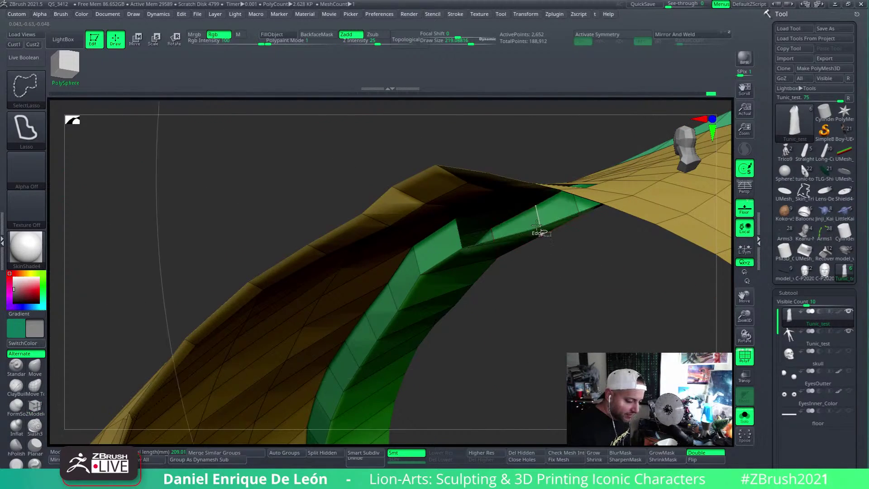
# Isolate the extruded neckline band from the rest of the tunic and examine its faces
pyautogui.moveTo(523, 310)
pyautogui.keyDown('alt'); pyautogui.mouseDown(button='right')
pyautogui.moveTo(524, 293)
pyautogui.moveTo(466, 287)
pyautogui.moveTo(419, 317)
pyautogui.moveTo(519, 300)
pyautogui.mouseUp(button='right'); pyautogui.keyUp('alt')
pyautogui.hotkey('ctrl', 'shift')
pyautogui.keyDown('ctrl'); pyautogui.keyDown('shift'); pyautogui.click(434, 267); pyautogui.keyUp('shift'); pyautogui.keyUp('ctrl')
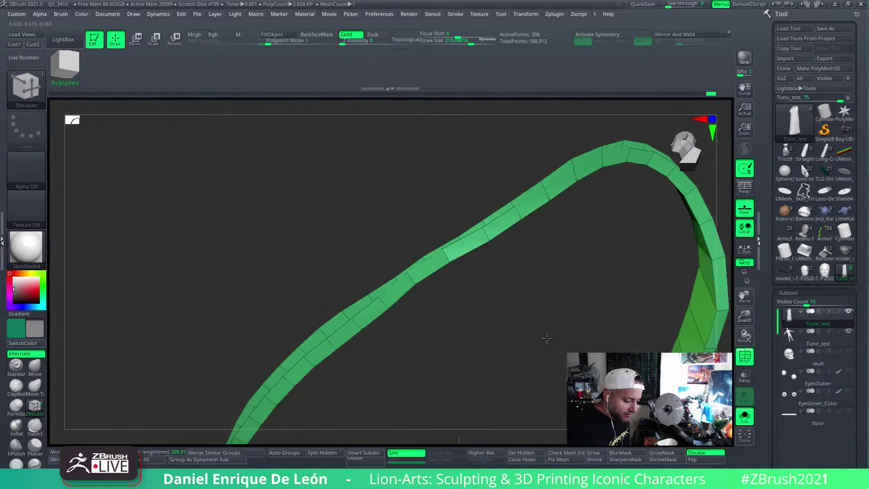
pyautogui.moveTo(434, 267)
pyautogui.mouseDown(button='right')
pyautogui.moveTo(514, 303)
pyautogui.moveTo(548, 329)
pyautogui.moveTo(537, 299)
pyautogui.mouseUp(button='right')
pyautogui.moveTo(537, 299)
pyautogui.keyDown('ctrl'); pyautogui.keyDown('shift'); pyautogui.mouseDown()
pyautogui.moveTo(460, 267)
pyautogui.moveTo(460, 278)
pyautogui.mouseUp(); pyautogui.keyUp('shift'); pyautogui.keyUp('ctrl')
pyautogui.moveTo(528, 312)
pyautogui.mouseDown(button='right')
pyautogui.moveTo(520, 287)
pyautogui.moveTo(602, 252)
pyautogui.moveTo(574, 226)
pyautogui.moveTo(658, 254)
pyautogui.moveTo(574, 293)
pyautogui.moveTo(607, 306)
pyautogui.moveTo(617, 259)
pyautogui.moveTo(569, 286)
pyautogui.moveTo(532, 334)
pyautogui.moveTo(525, 259)
pyautogui.moveTo(572, 287)
pyautogui.moveTo(552, 264)
pyautogui.moveTo(539, 272)
pyautogui.moveTo(465, 182)
pyautogui.moveTo(493, 226)
pyautogui.mouseUp(button='right')
pyautogui.keyDown('ctrl'); pyautogui.keyDown('shift'); pyautogui.click(570, 310); pyautogui.keyUp('shift'); pyautogui.keyUp('ctrl')
pyautogui.keyDown('ctrl'); pyautogui.keyDown('shift'); pyautogui.click(616, 260); pyautogui.keyUp('shift'); pyautogui.keyUp('ctrl')
# Select the ZModeler brush, assign the isolated neckline border faces their own polygroup, and restore the full tunic
pyautogui.press('b')
pyautogui.press('z')
pyautogui.press('m')
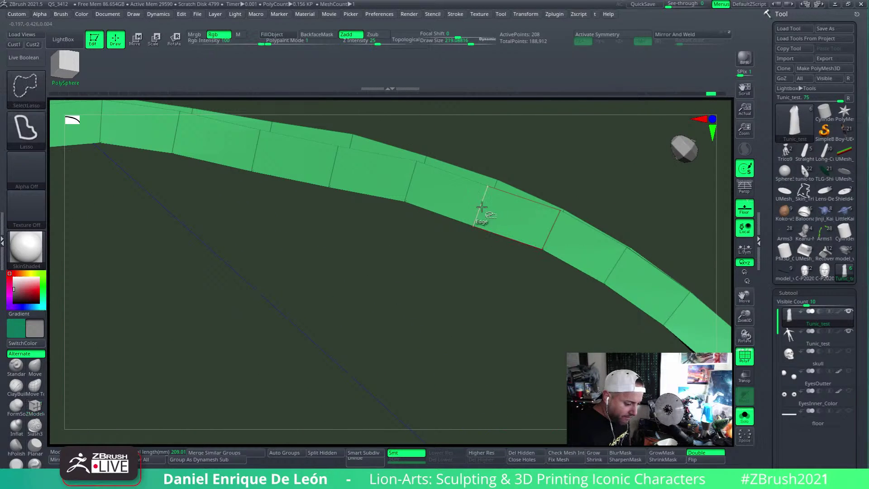
pyautogui.click(495, 192)
pyautogui.click(501, 185)
pyautogui.moveTo(504, 188)
pyautogui.mouseDown(button='right')
pyautogui.moveTo(535, 167)
pyautogui.moveTo(520, 219)
pyautogui.moveTo(580, 273)
pyautogui.mouseUp(button='right')
pyautogui.hotkey('ctrl', 'w')
pyautogui.moveTo(656, 270); pyautogui.dragTo(560, 286, button='right')
pyautogui.keyDown('ctrl'); pyautogui.keyDown('shift'); pyautogui.click(636, 273); pyautogui.keyUp('shift'); pyautogui.keyUp('ctrl')
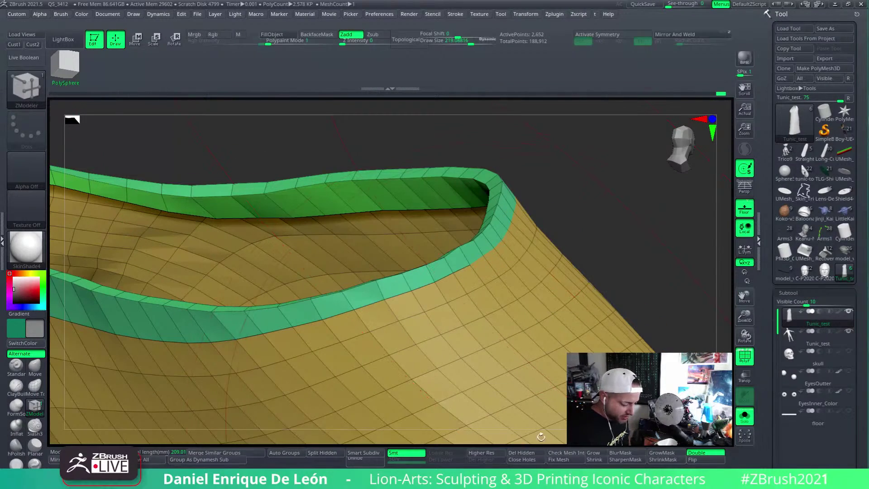
# Turn off Solo mode so the male figure is shown together with the tunic
pyautogui.moveTo(534, 439); pyautogui.dragTo(732, 420, button='right')
pyautogui.click(744, 416)
pyautogui.moveTo(679, 380); pyautogui.dragTo(455, 317, button='right')
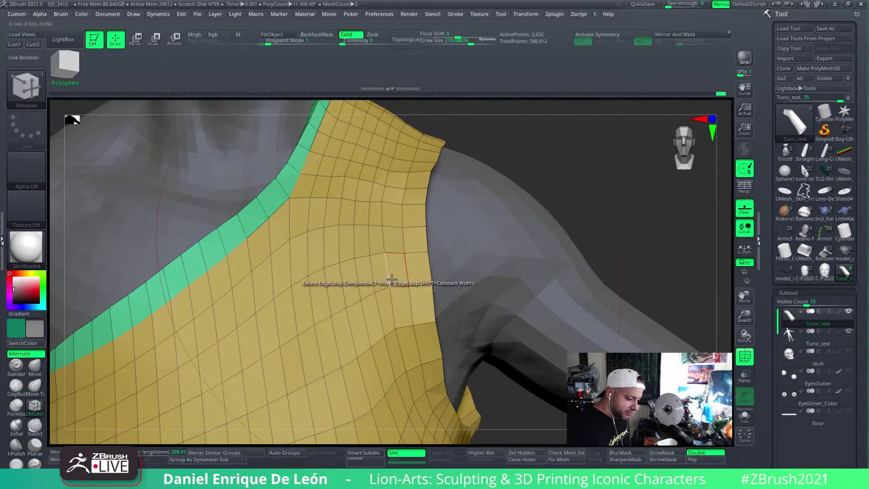
# Set the edge action to Insert EdgeLoop and add edge loops along the tunic's armhole opening
pyautogui.moveTo(443, 258); pyautogui.dragTo(493, 251, button='right')
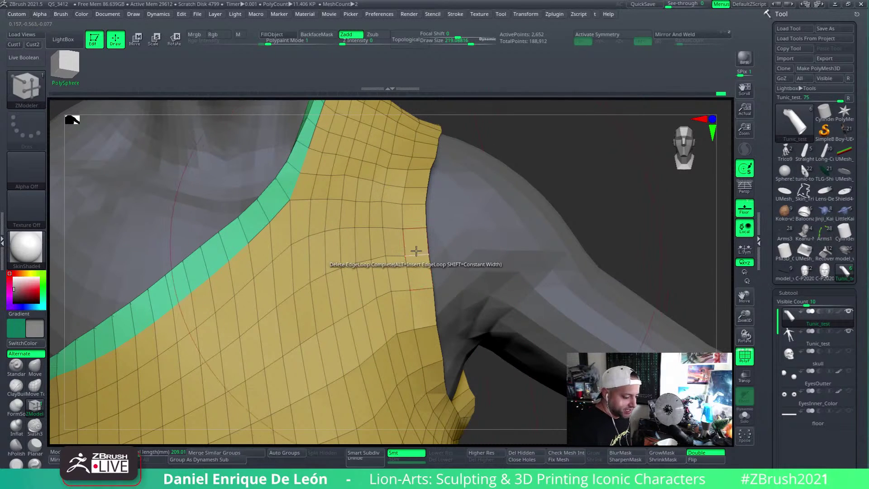
pyautogui.press('space')
pyautogui.click(430, 207)
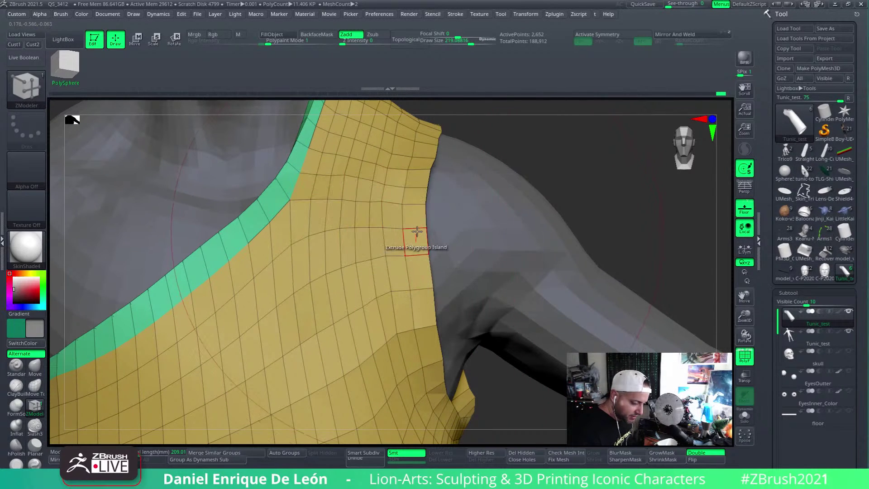
pyautogui.click(416, 227)
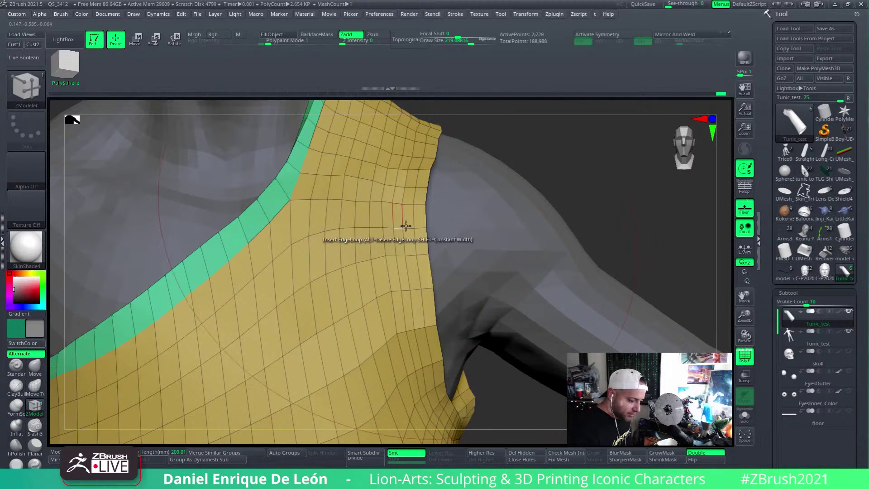
pyautogui.moveTo(491, 243)
pyautogui.mouseDown()
pyautogui.moveTo(442, 242)
pyautogui.moveTo(506, 216)
pyautogui.moveTo(507, 245)
pyautogui.mouseUp()
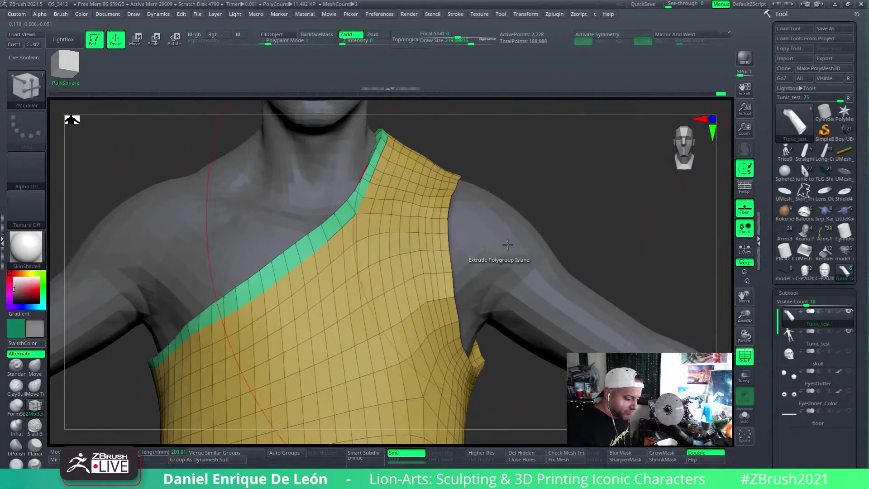
pyautogui.hotkey('ctrl', 'z')
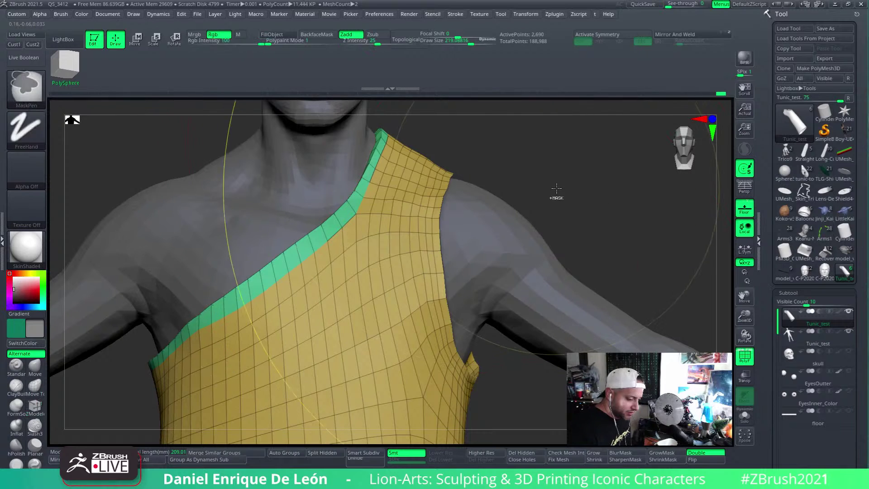
pyautogui.hotkey('ctrl', 'shift', 'z')
# Mask the tunic except for the armhole edge and move that edge outward over the shoulder with the gizmo
pyautogui.press('w')
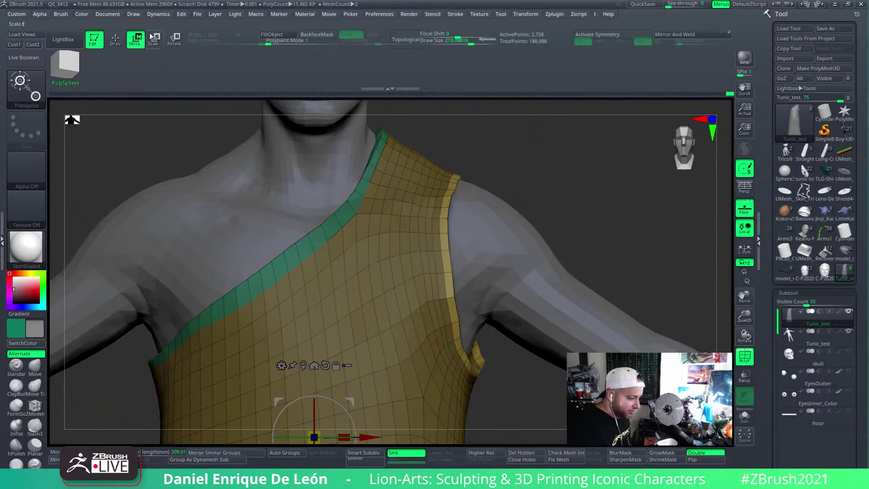
pyautogui.keyDown('ctrl'); pyautogui.click(394, 266); pyautogui.keyUp('ctrl')
pyautogui.click(268, 181)
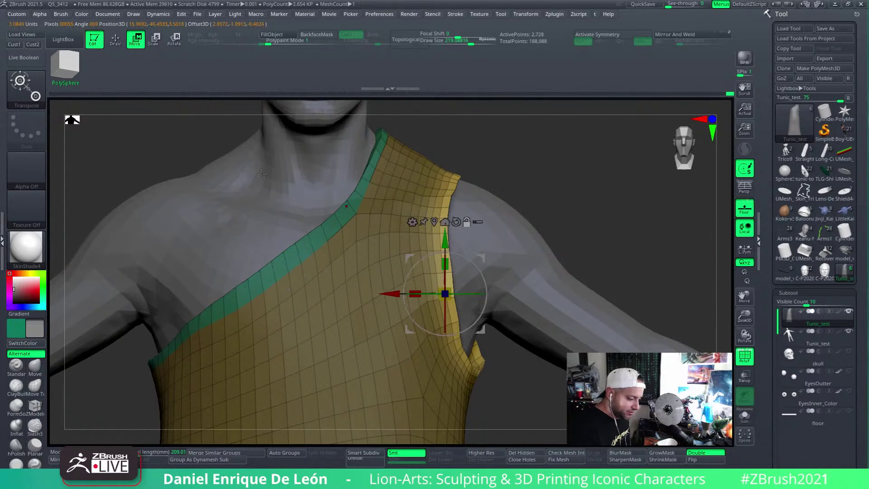
pyautogui.moveTo(403, 293); pyautogui.dragTo(422, 271)
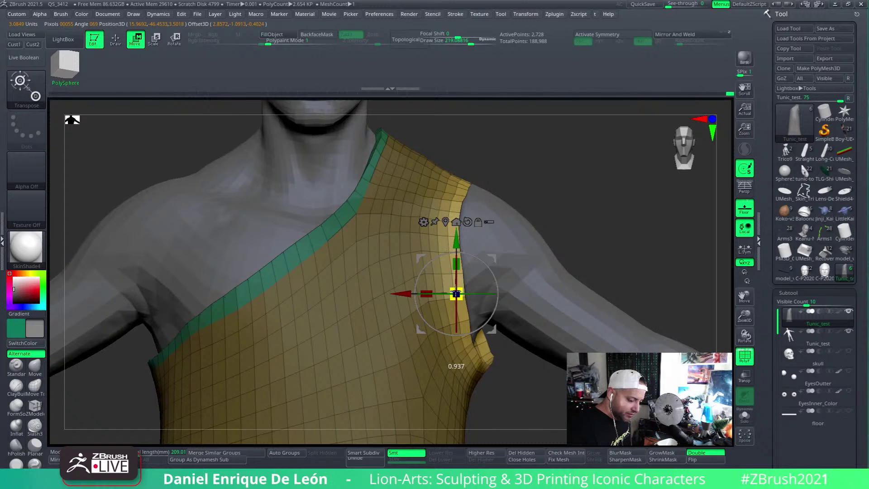
pyautogui.moveTo(462, 250)
pyautogui.mouseDown(button='right')
pyautogui.moveTo(437, 258)
pyautogui.moveTo(457, 254)
pyautogui.mouseUp(button='right')
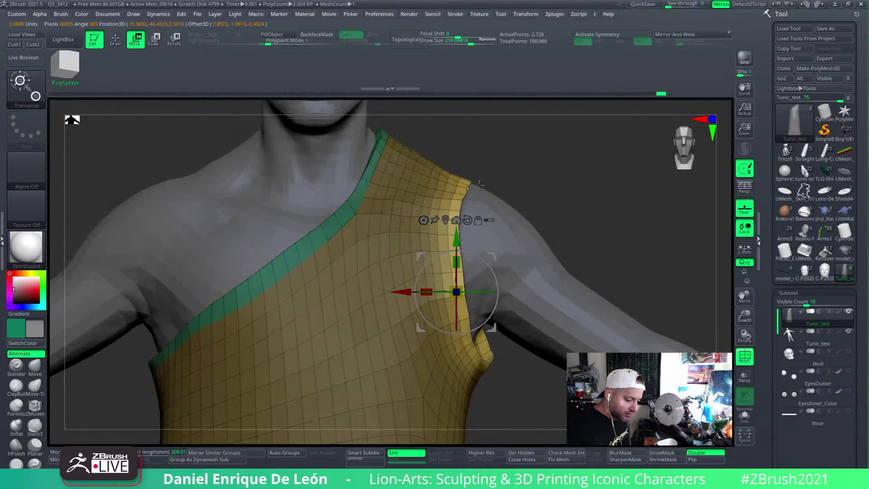
# Mask the shoulder end of the armhole, adjust its underarm edge with the gizmo, and return to Draw mode
pyautogui.keyDown('ctrl'); pyautogui.moveTo(467, 134); pyautogui.dragTo(569, 307); pyautogui.keyUp('ctrl')
pyautogui.keyDown('shift'); pyautogui.moveTo(462, 286); pyautogui.dragTo(447, 218, button='right'); pyautogui.keyUp('shift')
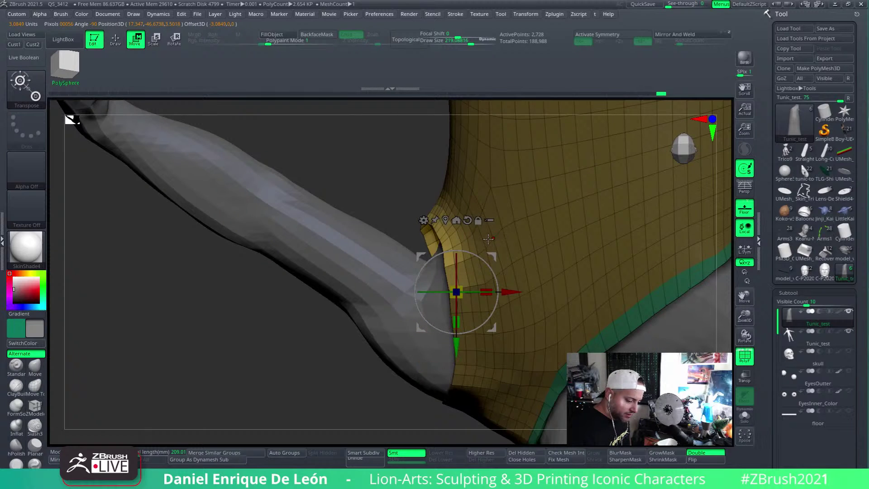
pyautogui.moveTo(488, 239); pyautogui.dragTo(511, 334, button='right')
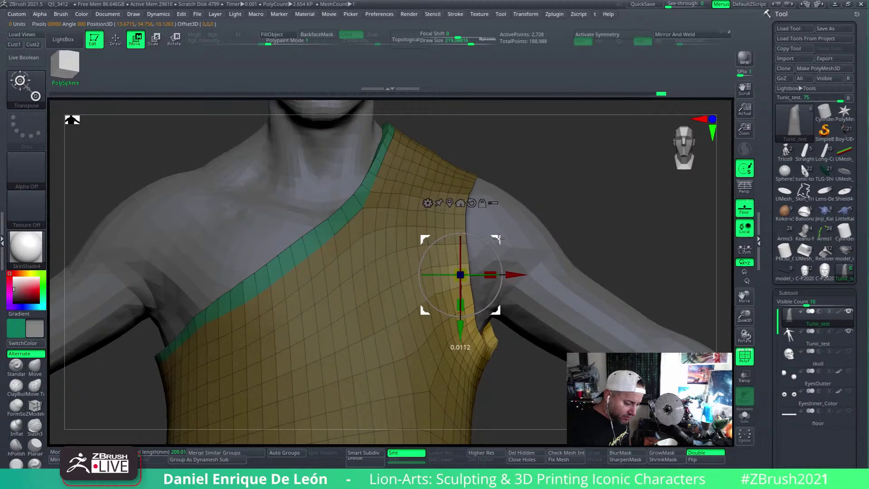
pyautogui.moveTo(493, 234)
pyautogui.mouseDown(button='right')
pyautogui.moveTo(619, 264)
pyautogui.moveTo(458, 321)
pyautogui.moveTo(501, 355)
pyautogui.moveTo(516, 330)
pyautogui.moveTo(510, 313)
pyautogui.moveTo(494, 331)
pyautogui.mouseUp(button='right')
pyautogui.click(116, 39)
# Isolate the polygon loop along the armhole opening, assign it its own polygroup, and restore the full tunic
pyautogui.keyDown('ctrl'); pyautogui.moveTo(423, 187); pyautogui.dragTo(429, 232, button='right'); pyautogui.keyUp('ctrl')
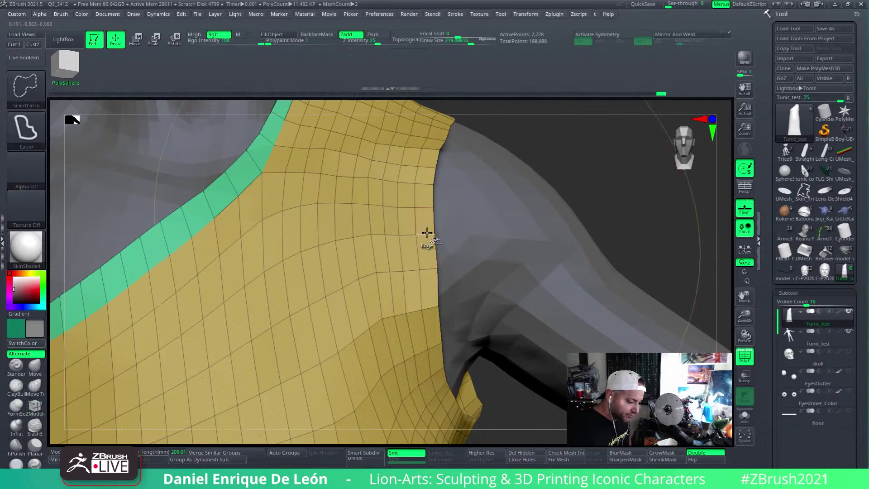
pyautogui.keyDown('ctrl'); pyautogui.keyDown('shift'); pyautogui.click(427, 235); pyautogui.keyUp('shift'); pyautogui.keyUp('ctrl')
pyautogui.keyDown('ctrl'); pyautogui.keyDown('shift'); pyautogui.moveTo(601, 158); pyautogui.dragTo(590, 196); pyautogui.keyUp('shift'); pyautogui.keyUp('ctrl')
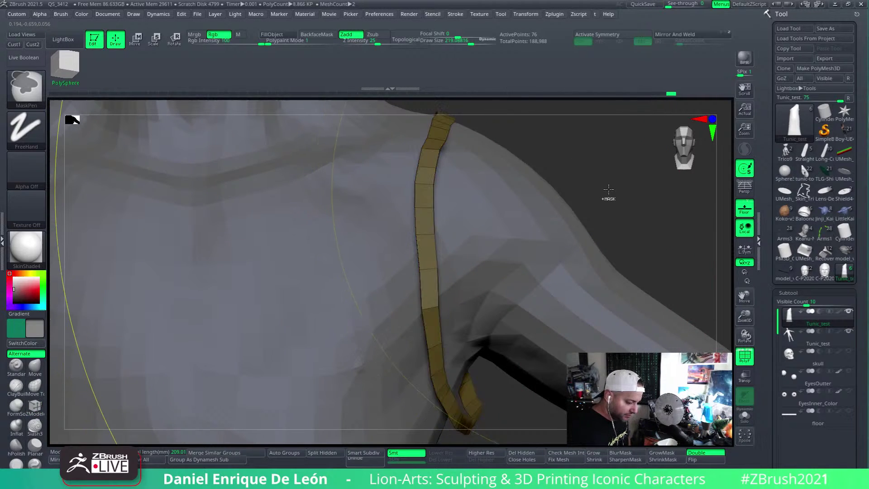
pyautogui.hotkey('ctrl', 'w')
pyautogui.keyDown('ctrl'); pyautogui.keyDown('shift'); pyautogui.click(602, 214); pyautogui.keyUp('shift'); pyautogui.keyUp('ctrl')
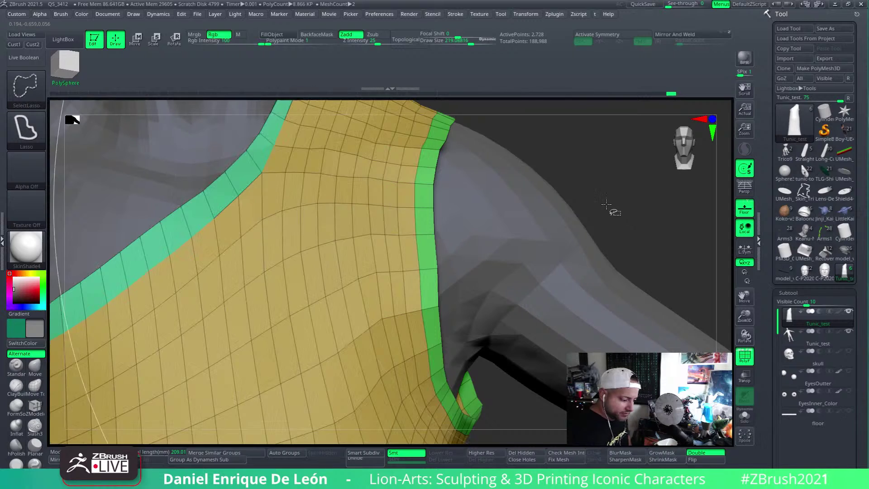
# Extrude the armhole band as a polygroup island and turn on double-sided display for the tunic
pyautogui.moveTo(413, 258); pyautogui.dragTo(412, 248, button='right')
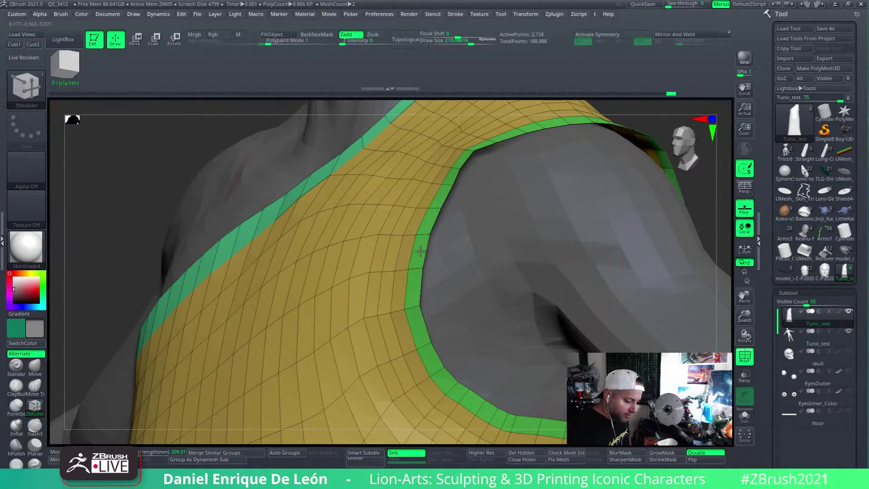
pyautogui.moveTo(421, 251); pyautogui.dragTo(433, 252)
pyautogui.moveTo(602, 312); pyautogui.dragTo(627, 317, button='right')
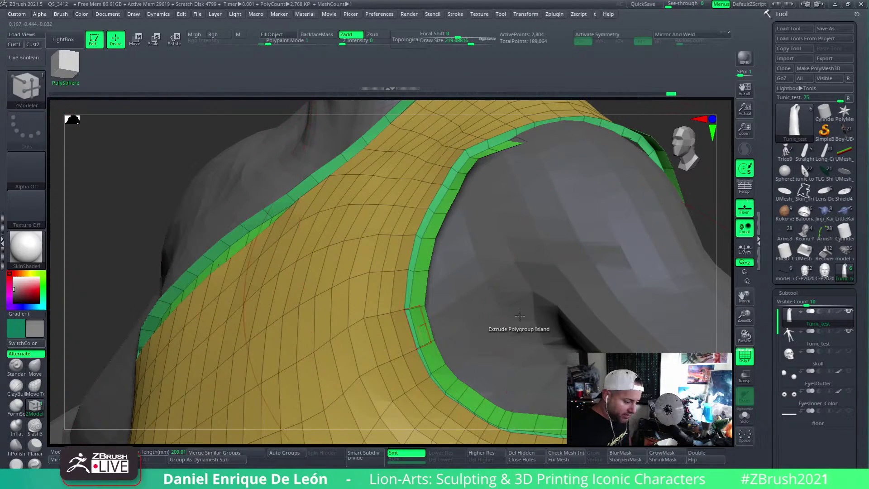
pyautogui.moveTo(519, 316)
pyautogui.mouseDown(button='right')
pyautogui.moveTo(555, 282)
pyautogui.moveTo(534, 272)
pyautogui.moveTo(550, 254)
pyautogui.mouseUp(button='right')
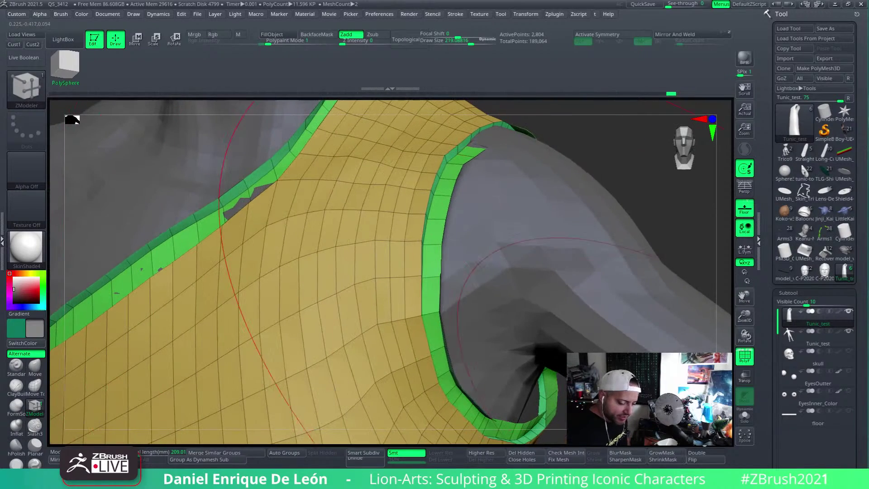
pyautogui.click(709, 452)
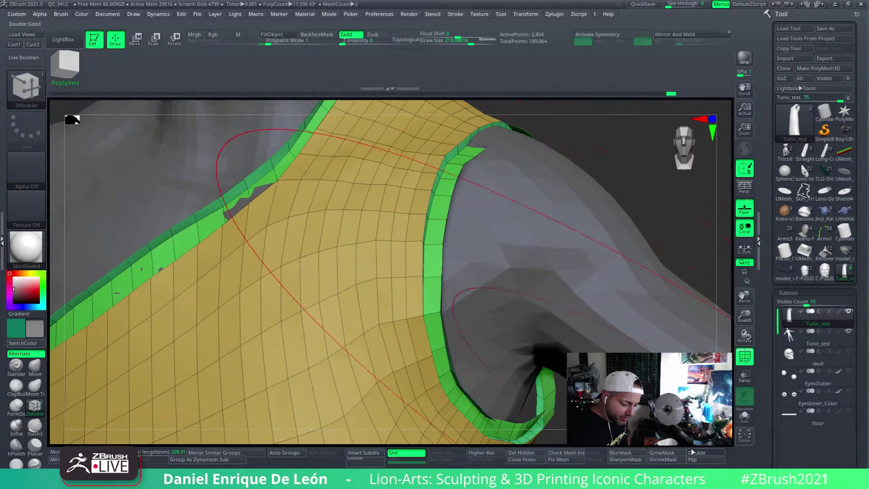
# Examine the extruded neckline border near the shoulder by hiding and showing its polygroups
pyautogui.keyDown('alt'); pyautogui.moveTo(563, 257); pyautogui.dragTo(511, 337, button='right'); pyautogui.keyUp('alt')
pyautogui.moveTo(520, 272)
pyautogui.mouseDown(button='right')
pyautogui.moveTo(560, 274)
pyautogui.moveTo(530, 276)
pyautogui.moveTo(544, 274)
pyautogui.mouseUp(button='right')
pyautogui.hotkey('ctrl', 'shift')
pyautogui.keyDown('ctrl'); pyautogui.keyDown('shift'); pyautogui.click(518, 270); pyautogui.keyUp('shift'); pyautogui.keyUp('ctrl')
pyautogui.moveTo(536, 237)
pyautogui.mouseDown(button='right')
pyautogui.moveTo(521, 231)
pyautogui.moveTo(530, 203)
pyautogui.moveTo(533, 217)
pyautogui.moveTo(573, 237)
pyautogui.moveTo(559, 263)
pyautogui.moveTo(553, 242)
pyautogui.moveTo(530, 239)
pyautogui.moveTo(521, 267)
pyautogui.moveTo(513, 257)
pyautogui.mouseUp(button='right')
pyautogui.keyDown('ctrl'); pyautogui.keyDown('shift'); pyautogui.click(522, 231); pyautogui.keyUp('shift'); pyautogui.keyUp('ctrl')
pyautogui.keyDown('ctrl'); pyautogui.keyDown('shift'); pyautogui.click(526, 229); pyautogui.keyUp('shift'); pyautogui.keyUp('ctrl')
pyautogui.keyDown('ctrl'); pyautogui.keyDown('shift'); pyautogui.click(513, 258); pyautogui.keyUp('shift'); pyautogui.keyUp('ctrl')
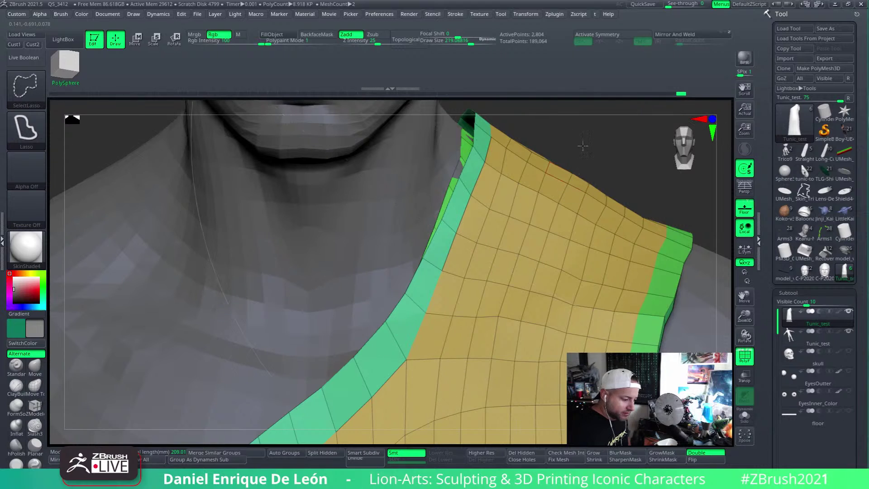
pyautogui.keyDown('ctrl'); pyautogui.keyDown('shift'); pyautogui.click(466, 156); pyautogui.keyUp('shift'); pyautogui.keyUp('ctrl')
pyautogui.keyDown('ctrl'); pyautogui.keyDown('shift'); pyautogui.click(465, 149); pyautogui.keyUp('shift'); pyautogui.keyUp('ctrl')
pyautogui.moveTo(498, 163); pyautogui.dragTo(589, 168, button='right')
pyautogui.keyDown('ctrl'); pyautogui.moveTo(588, 168); pyautogui.dragTo(607, 151, button='right'); pyautogui.keyUp('ctrl')
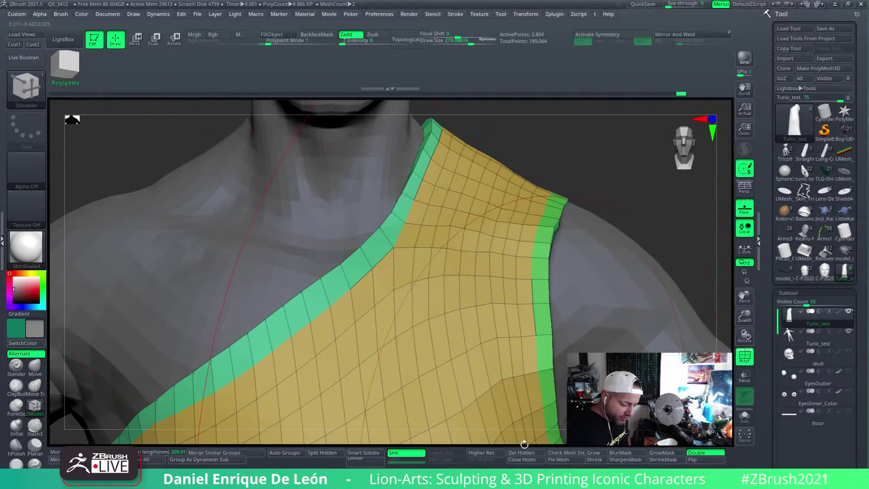
# Isolate the neckline and armhole borders together to inspect them, and restore the full tunic
pyautogui.keyDown('ctrl'); pyautogui.keyDown('shift'); pyautogui.click(609, 186); pyautogui.keyUp('shift'); pyautogui.keyUp('ctrl')
pyautogui.keyDown('alt'); pyautogui.moveTo(609, 185); pyautogui.dragTo(563, 155); pyautogui.keyUp('alt')
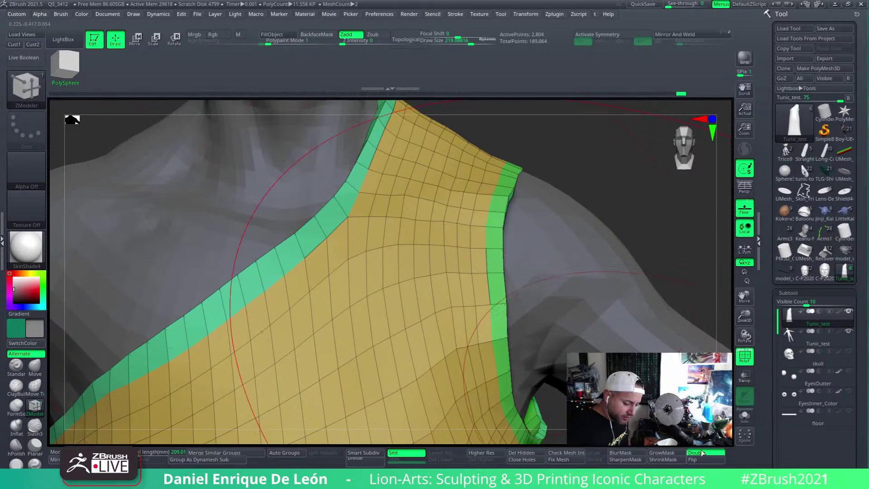
pyautogui.keyDown('ctrl'); pyautogui.keyDown('shift'); pyautogui.click(419, 220); pyautogui.keyUp('shift'); pyautogui.keyUp('ctrl')
pyautogui.keyDown('ctrl'); pyautogui.keyDown('shift'); pyautogui.click(419, 220); pyautogui.keyUp('shift'); pyautogui.keyUp('ctrl')
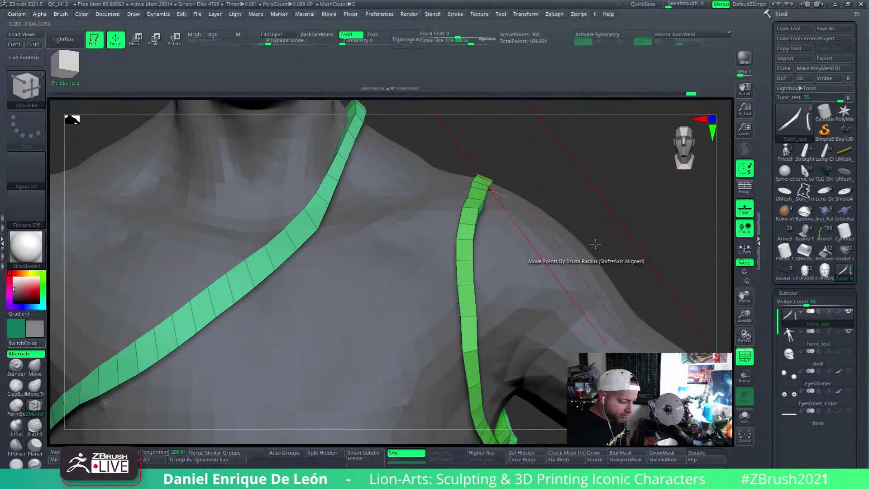
pyautogui.keyDown('ctrl'); pyautogui.keyDown('shift'); pyautogui.click(564, 250); pyautogui.keyUp('shift'); pyautogui.keyUp('ctrl')
# Turn on double-sided display, isolate the polygon loop along the hem, give it its own polygroup, and restore the tunic
pyautogui.moveTo(521, 254); pyautogui.dragTo(529, 276)
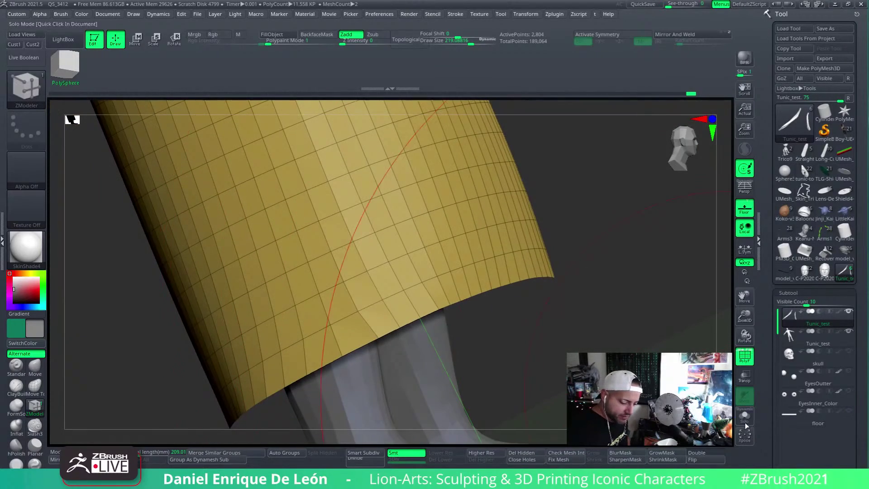
pyautogui.click(705, 452)
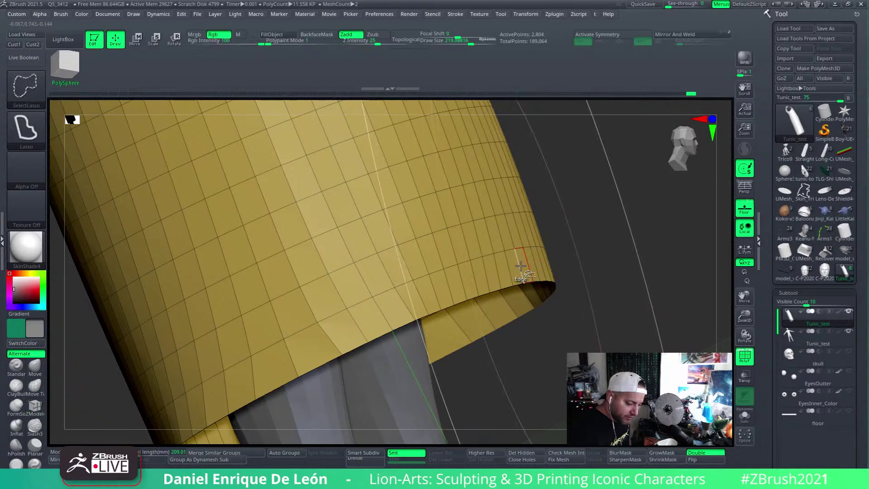
pyautogui.keyDown('ctrl'); pyautogui.keyDown('shift'); pyautogui.click(520, 273); pyautogui.keyUp('shift'); pyautogui.keyUp('ctrl')
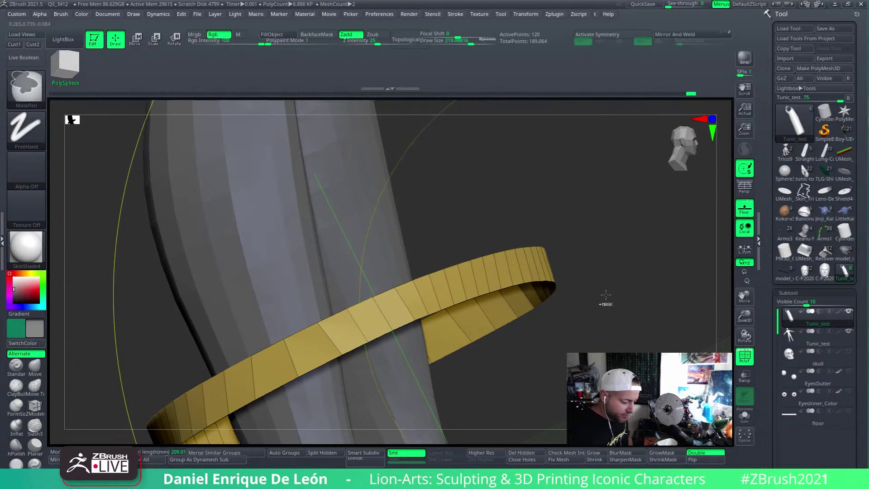
pyautogui.hotkey('ctrl', 'w')
pyautogui.keyDown('ctrl'); pyautogui.keyDown('shift'); pyautogui.click(617, 292); pyautogui.keyUp('shift'); pyautogui.keyUp('ctrl')
# Extrude the hem band's polygroup island to form a raised border around the tunic's lower opening
pyautogui.moveTo(521, 277); pyautogui.dragTo(523, 301)
pyautogui.moveTo(588, 308)
pyautogui.mouseDown()
pyautogui.moveTo(554, 275)
pyautogui.moveTo(584, 294)
pyautogui.moveTo(523, 290)
pyautogui.moveTo(563, 258)
pyautogui.moveTo(452, 244)
pyautogui.moveTo(466, 265)
pyautogui.moveTo(498, 276)
pyautogui.moveTo(535, 274)
pyautogui.moveTo(532, 263)
pyautogui.moveTo(626, 335)
pyautogui.moveTo(653, 240)
pyautogui.mouseUp()
pyautogui.hotkey('ctrl', 'z')
pyautogui.hotkey('ctrl', 'shift', 'z')
# Check the hem border by hiding and showing its polygroups, and turn off double-sided display
pyautogui.keyDown('ctrl'); pyautogui.keyDown('shift'); pyautogui.click(422, 249); pyautogui.keyUp('shift'); pyautogui.keyUp('ctrl')
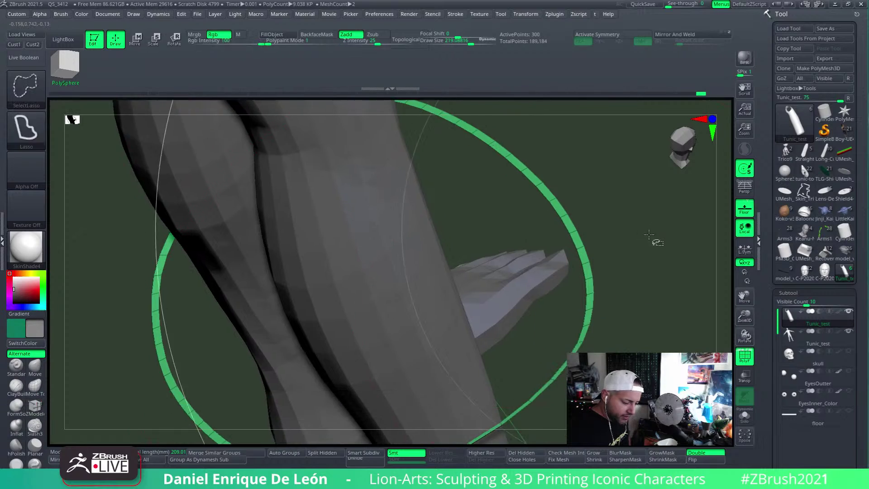
pyautogui.keyDown('ctrl'); pyautogui.keyDown('shift'); pyautogui.click(654, 240); pyautogui.keyUp('shift'); pyautogui.keyUp('ctrl')
pyautogui.moveTo(625, 317); pyautogui.dragTo(515, 274)
pyautogui.keyDown('ctrl'); pyautogui.keyDown('shift'); pyautogui.click(472, 238); pyautogui.keyUp('shift'); pyautogui.keyUp('ctrl')
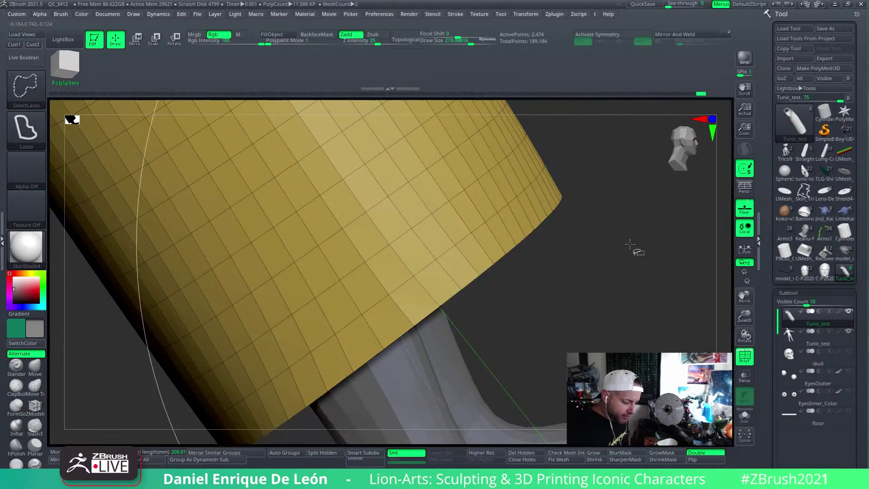
pyautogui.keyDown('ctrl'); pyautogui.keyDown('shift'); pyautogui.click(631, 247); pyautogui.keyUp('shift'); pyautogui.keyUp('ctrl')
pyautogui.click(717, 456)
pyautogui.keyDown('ctrl'); pyautogui.keyDown('shift'); pyautogui.click(624, 316); pyautogui.keyUp('shift'); pyautogui.keyUp('ctrl')
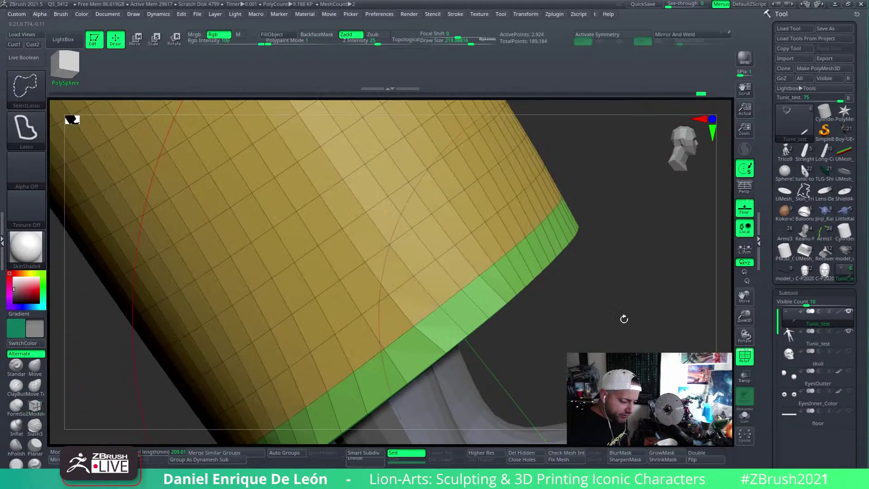
# Select the Move Topological brush and isolate the extruded neckline, armhole, and hem borders
pyautogui.moveTo(625, 316)
pyautogui.mouseDown()
pyautogui.moveTo(588, 204)
pyautogui.moveTo(520, 355)
pyautogui.moveTo(561, 217)
pyautogui.moveTo(502, 253)
pyautogui.moveTo(436, 168)
pyautogui.moveTo(425, 237)
pyautogui.moveTo(488, 205)
pyautogui.moveTo(468, 276)
pyautogui.moveTo(471, 257)
pyautogui.moveTo(508, 324)
pyautogui.moveTo(646, 186)
pyautogui.mouseUp()
pyautogui.press('b')
pyautogui.press('m')
pyautogui.press('t')
pyautogui.keyDown('ctrl'); pyautogui.keyDown('shift'); pyautogui.click(543, 277); pyautogui.keyUp('shift'); pyautogui.keyUp('ctrl')
pyautogui.moveTo(543, 277)
pyautogui.mouseDown()
pyautogui.moveTo(589, 226)
pyautogui.moveTo(566, 190)
pyautogui.mouseUp()
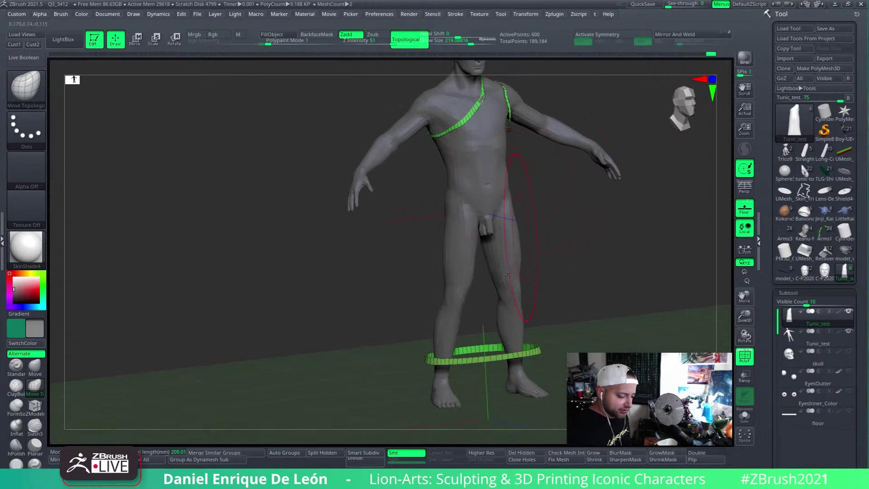
# Hide the hem border from the isolated borders with a lasso and bring the full tunic back into view
pyautogui.keyDown('ctrl'); pyautogui.keyDown('alt'); pyautogui.keyDown('shift'); pyautogui.moveTo(396, 389); pyautogui.dragTo(581, 311); pyautogui.keyUp('shift'); pyautogui.keyUp('alt'); pyautogui.keyUp('ctrl')
pyautogui.keyDown('ctrl'); pyautogui.keyDown('alt'); pyautogui.keyDown('shift'); pyautogui.moveTo(583, 358); pyautogui.dragTo(579, 362); pyautogui.keyUp('shift'); pyautogui.keyUp('alt'); pyautogui.keyUp('ctrl')
pyautogui.keyDown('ctrl'); pyautogui.keyDown('alt'); pyautogui.keyDown('shift'); pyautogui.moveTo(380, 372); pyautogui.dragTo(623, 376); pyautogui.keyUp('shift'); pyautogui.keyUp('alt'); pyautogui.keyUp('ctrl')
pyautogui.moveTo(717, 314)
pyautogui.keyDown('alt'); pyautogui.mouseDown()
pyautogui.moveTo(699, 358)
pyautogui.moveTo(684, 367)
pyautogui.mouseUp(); pyautogui.keyUp('alt')
pyautogui.keyDown('ctrl'); pyautogui.keyDown('shift'); pyautogui.click(582, 310); pyautogui.keyUp('shift'); pyautogui.keyUp('ctrl')
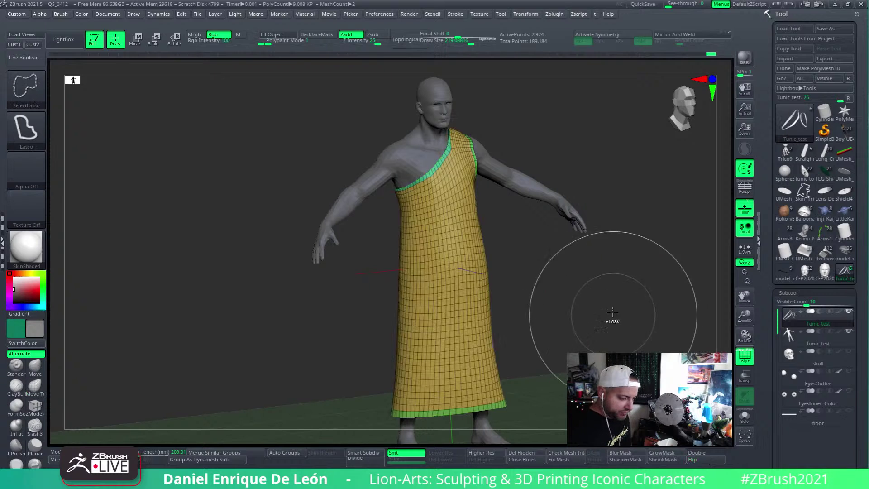
pyautogui.moveTo(582, 310); pyautogui.dragTo(516, 312)
pyautogui.keyDown('alt'); pyautogui.moveTo(584, 331); pyautogui.dragTo(537, 330); pyautogui.keyUp('alt')
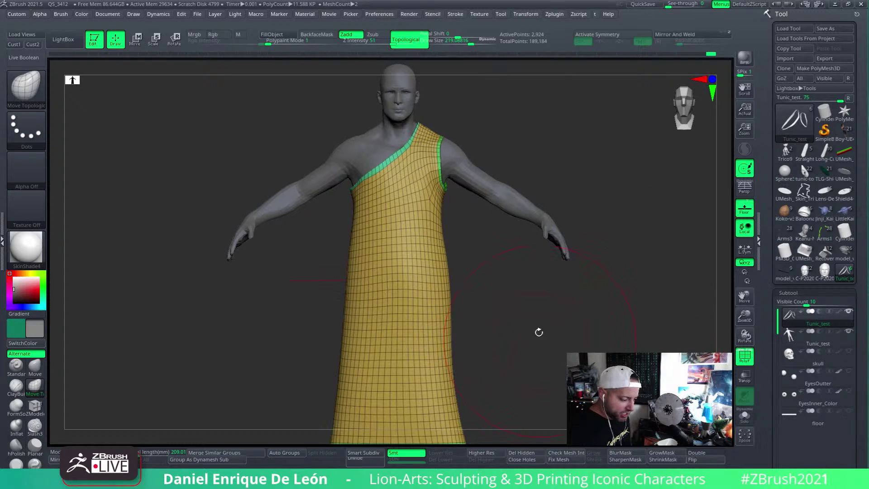
# Turn off the tunic's polygroup wireframe display and select the ClayBuildup brush
pyautogui.hotkey('shift', 'f')
pyautogui.moveTo(605, 312); pyautogui.dragTo(677, 328)
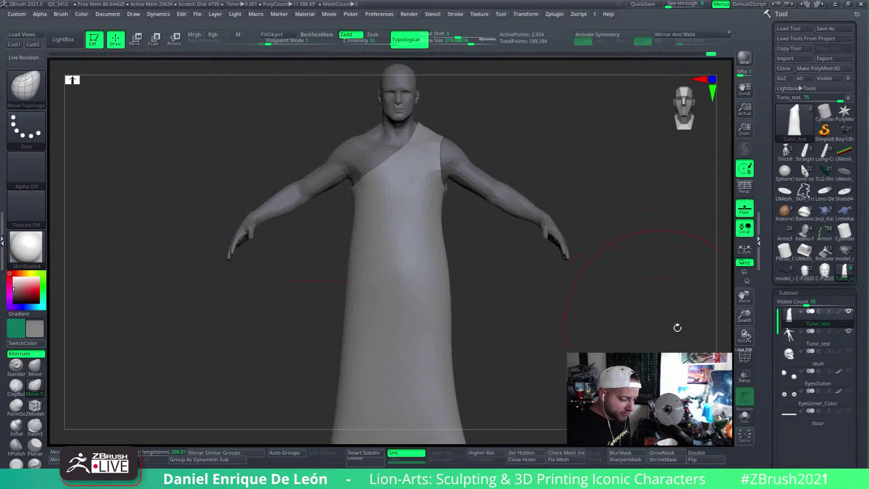
pyautogui.press('f')
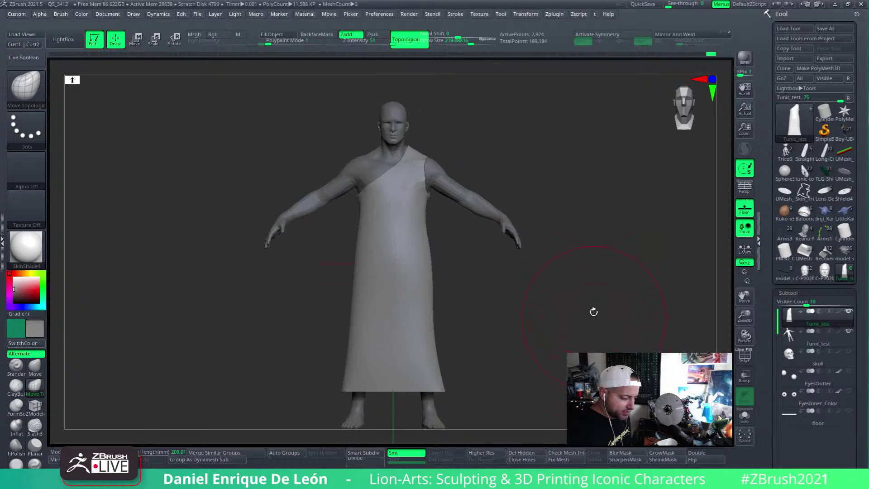
pyautogui.moveTo(591, 311); pyautogui.dragTo(561, 297)
pyautogui.moveTo(480, 216)
pyautogui.keyDown('shift'); pyautogui.mouseDown()
pyautogui.moveTo(468, 217)
pyautogui.moveTo(490, 240)
pyautogui.moveTo(452, 220)
pyautogui.moveTo(464, 225)
pyautogui.mouseUp(); pyautogui.keyUp('shift')
pyautogui.click(19, 367)
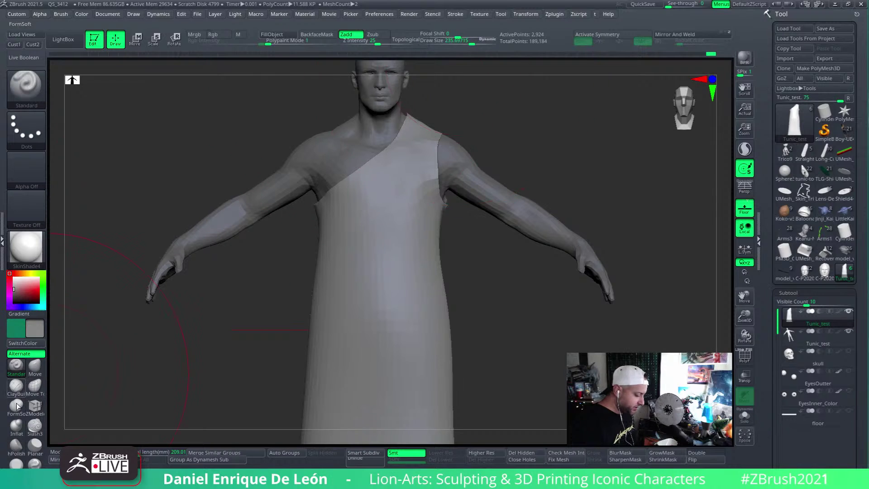
pyautogui.click(16, 385)
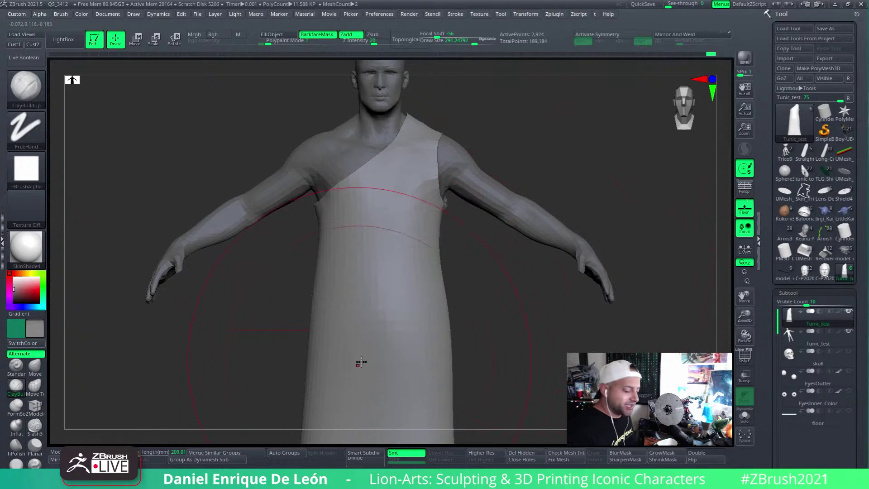
# Save the tool as Tunic_test in the Cupid-Psyche_2020 folder, overwriting the existing file
pyautogui.keyDown('alt'); pyautogui.moveTo(493, 240); pyautogui.dragTo(466, 271, button='right'); pyautogui.keyUp('alt')
pyautogui.keyDown('alt'); pyautogui.moveTo(402, 264); pyautogui.dragTo(454, 278, button='right'); pyautogui.keyUp('alt')
pyautogui.keyDown('alt'); pyautogui.moveTo(467, 305); pyautogui.dragTo(419, 297, button='right'); pyautogui.keyUp('alt')
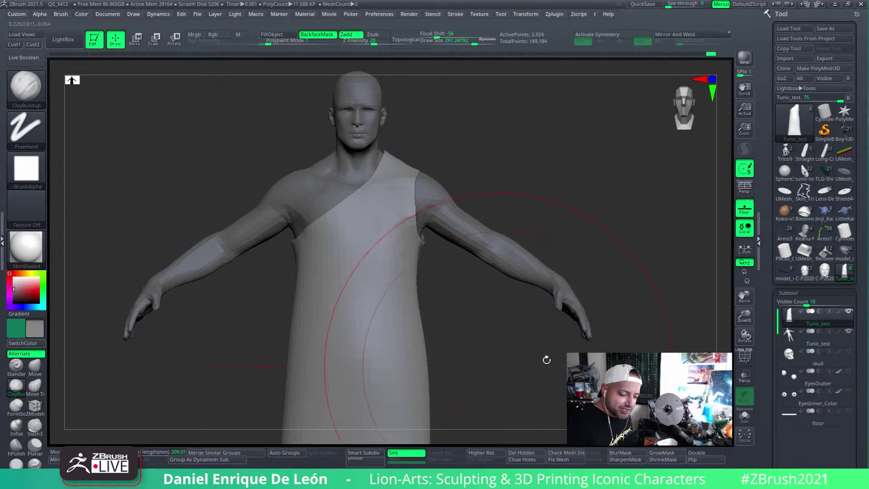
pyautogui.keyDown('alt'); pyautogui.moveTo(422, 182); pyautogui.dragTo(493, 172, button='right'); pyautogui.keyUp('alt')
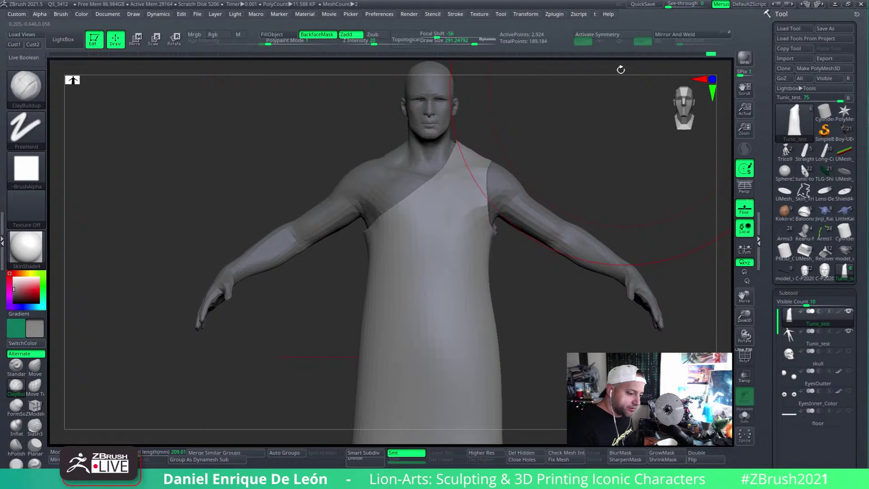
pyautogui.click(554, 14)
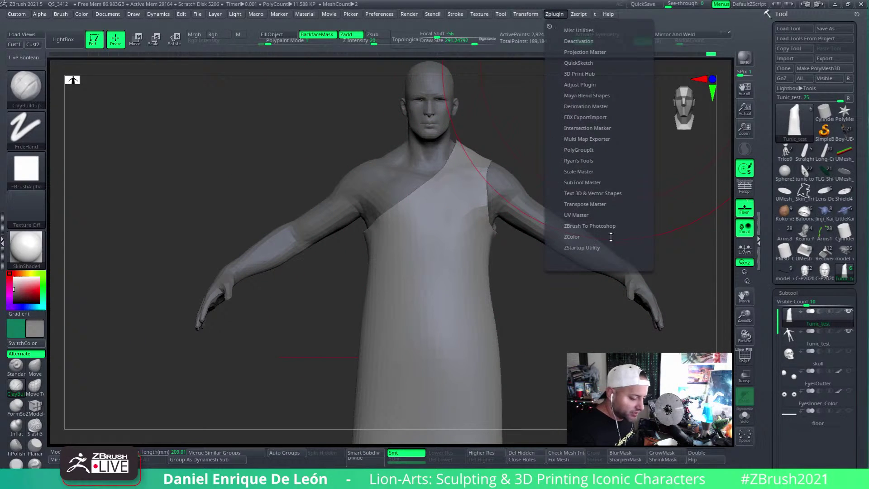
pyautogui.click(826, 28)
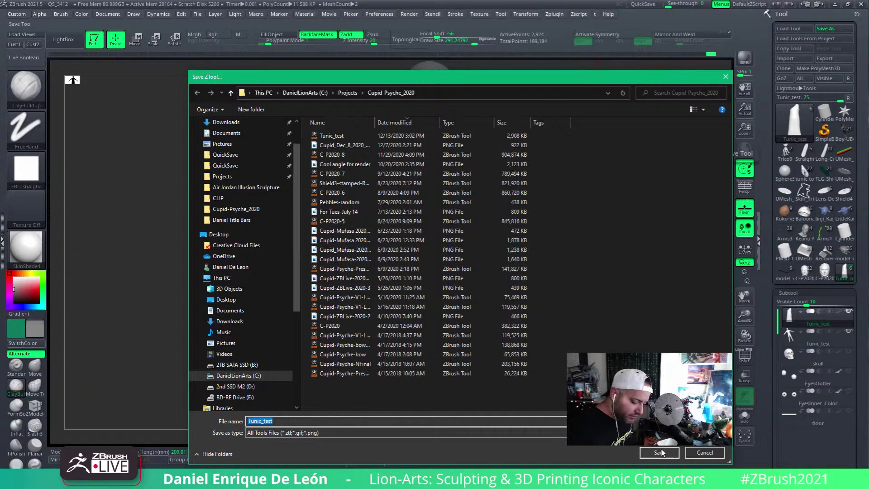
pyautogui.click(661, 452)
pyautogui.click(464, 247)
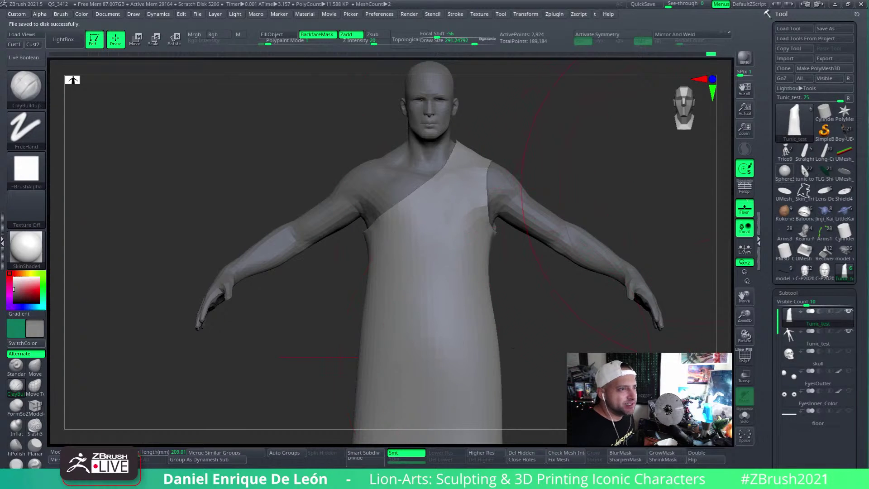
# Save the tool as Tunic_test in iMage3D GIF format
pyautogui.moveTo(784, 170)
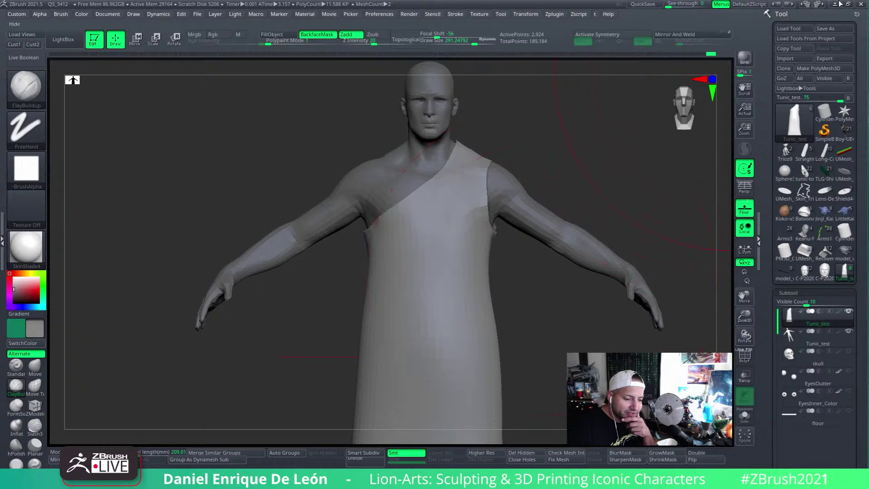
pyautogui.click(833, 31)
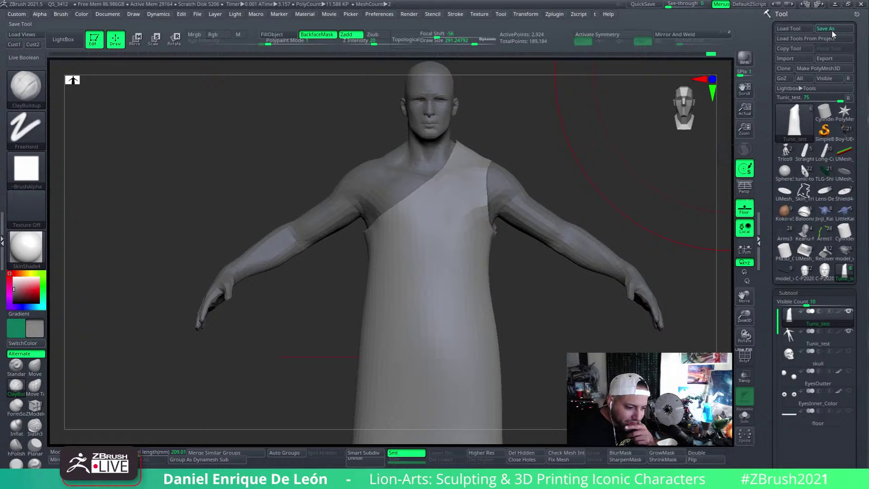
pyautogui.click(317, 433)
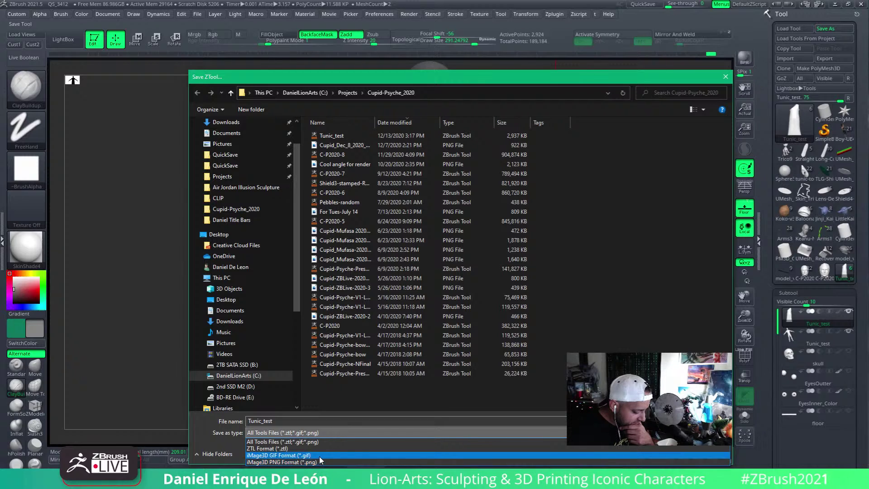
pyautogui.click(319, 455)
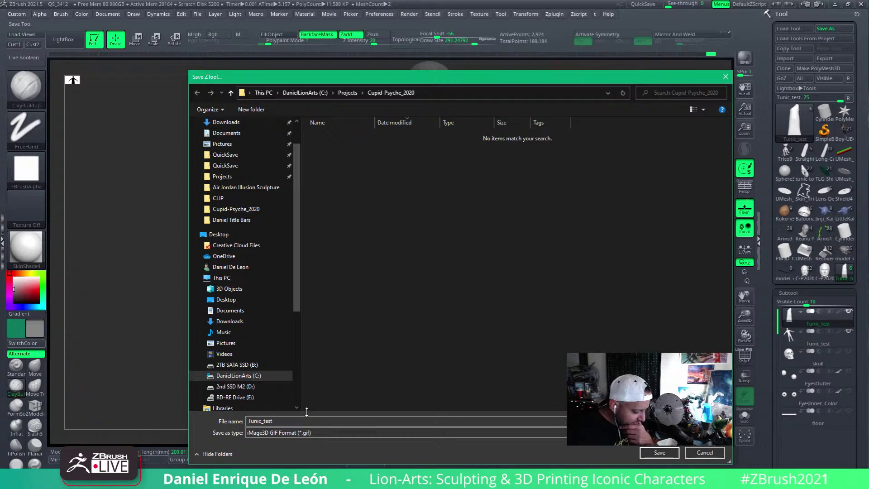
pyautogui.click(647, 453)
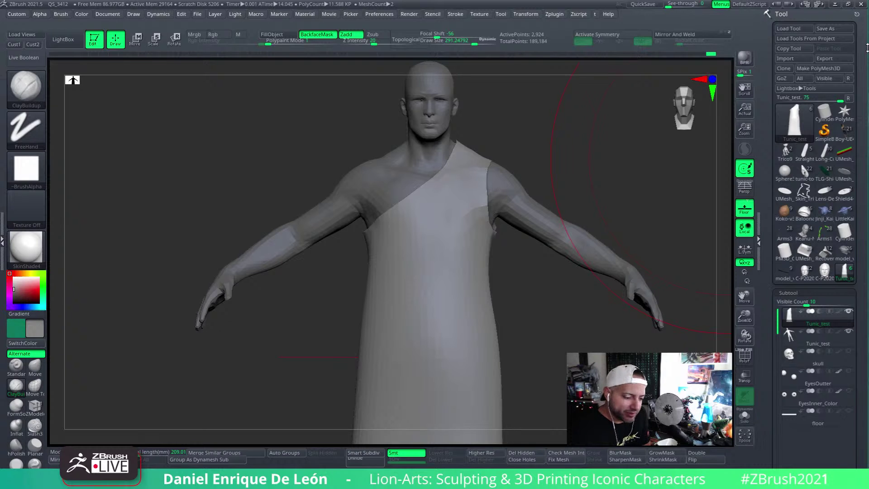
# Save another copy of the tool as Tunic_test in iMage3D PNG format
pyautogui.click(826, 28)
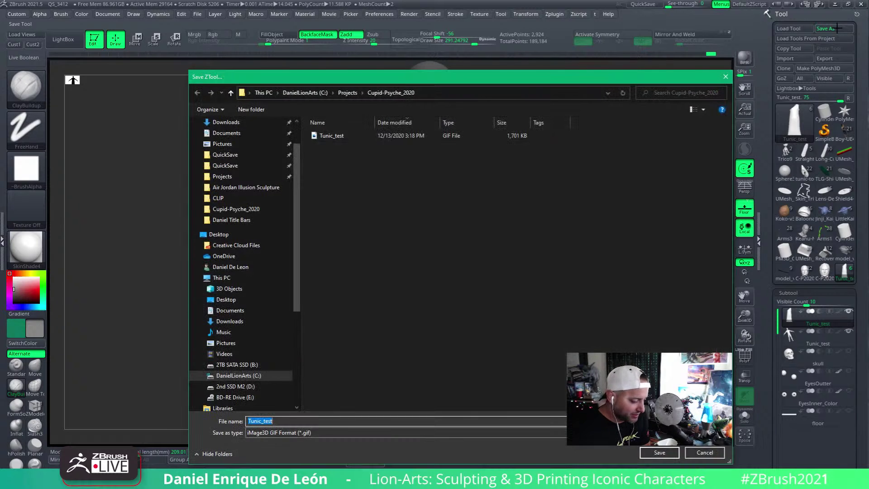
pyautogui.click(704, 452)
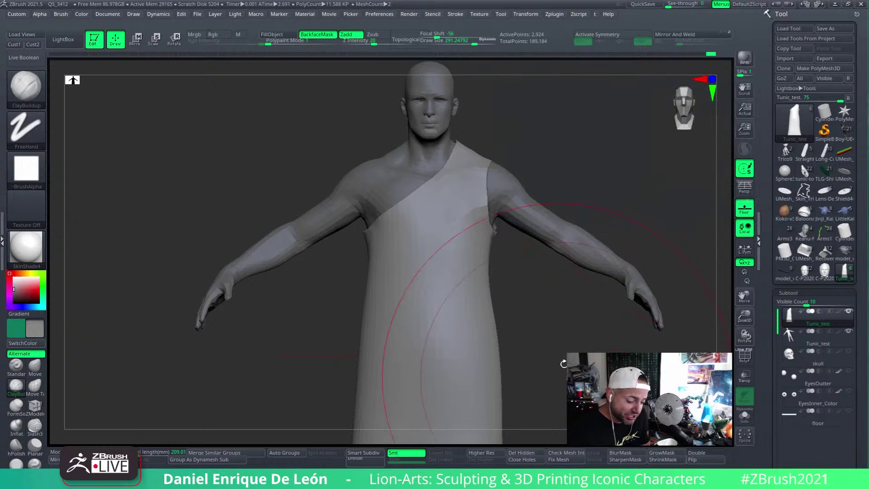
pyautogui.click(833, 28)
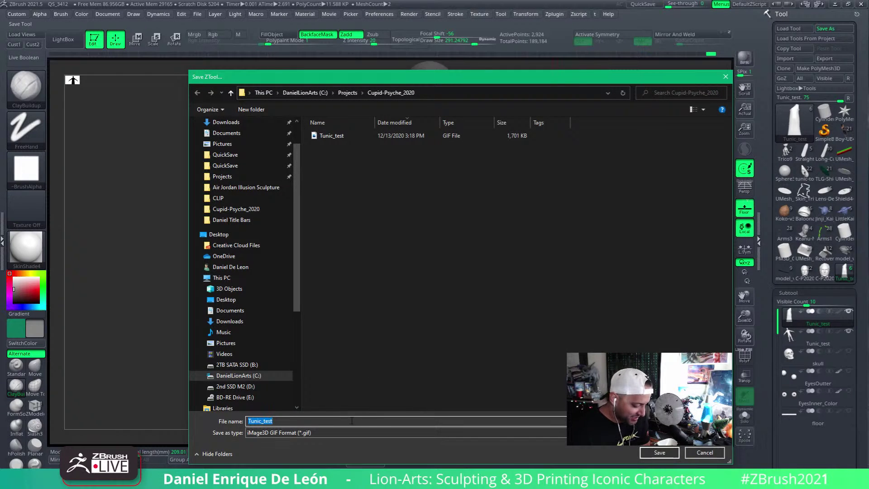
pyautogui.click(376, 433)
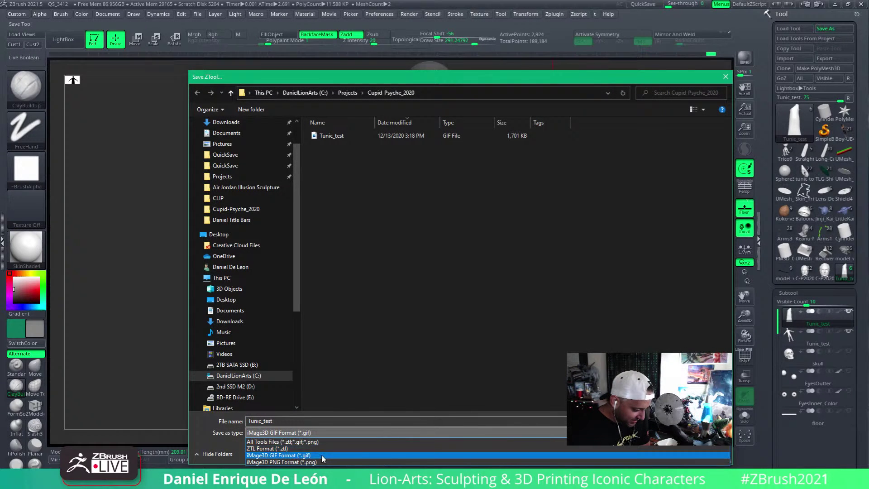
pyautogui.click(322, 462)
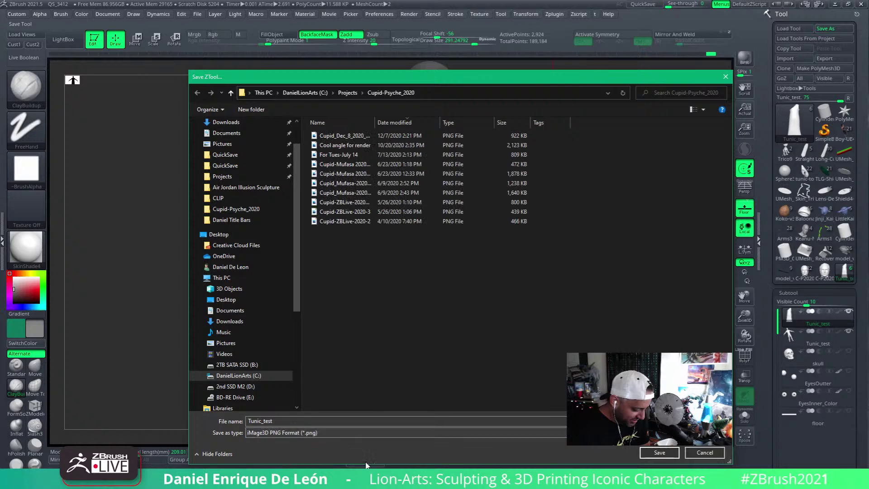
pyautogui.click(659, 453)
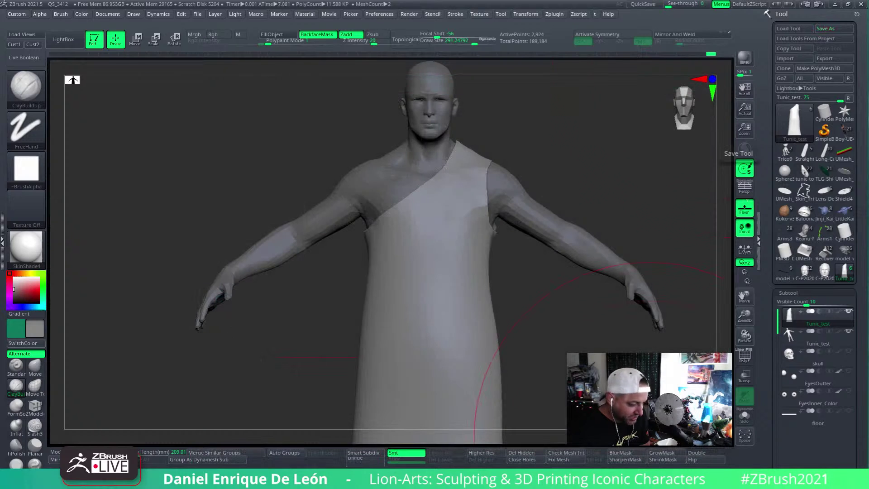
# Switch from the tunic tool to the C-P2020-9 head and frame the face from the front
pyautogui.moveTo(794, 122)
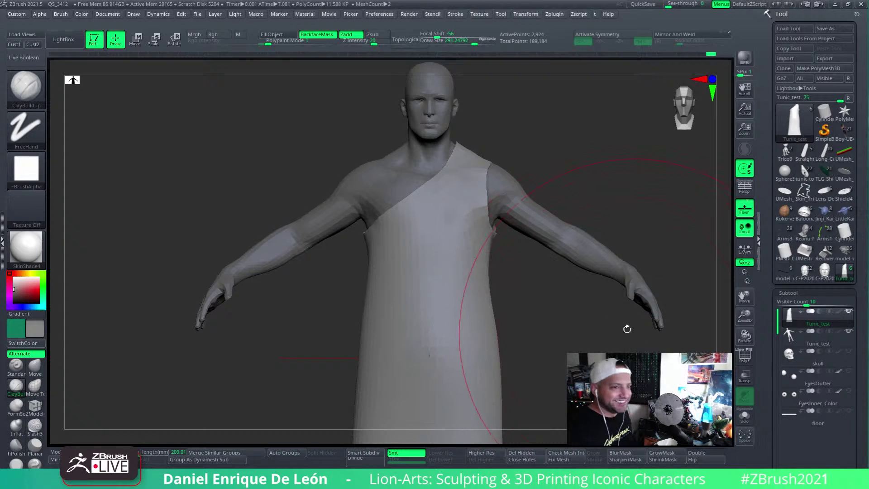
pyautogui.moveTo(625, 330); pyautogui.dragTo(552, 302)
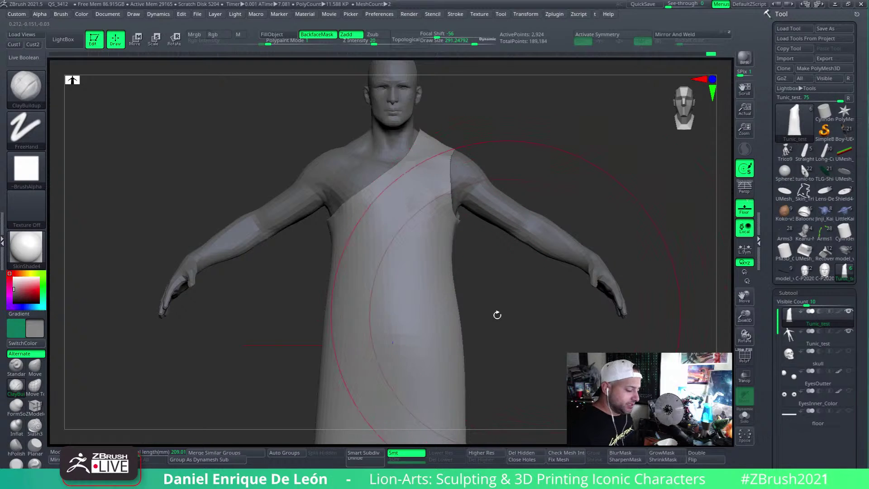
pyautogui.keyDown('alt'); pyautogui.moveTo(496, 313); pyautogui.dragTo(516, 237); pyautogui.keyUp('alt')
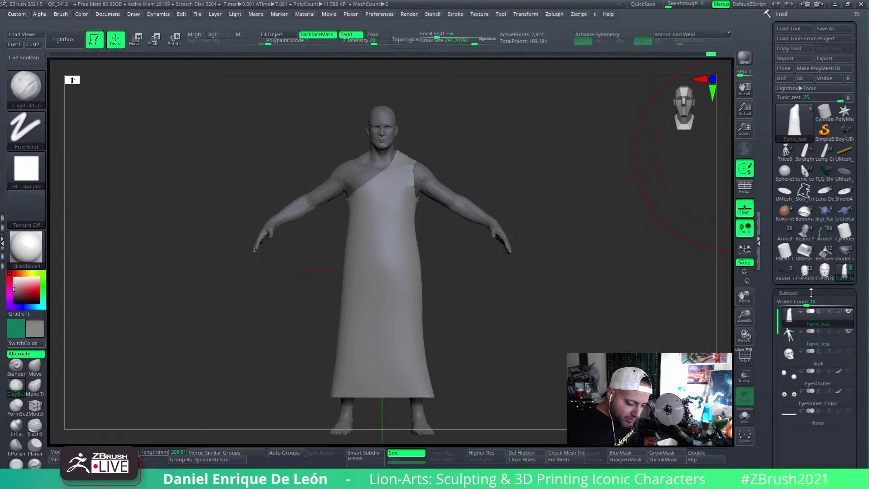
pyautogui.click(825, 272)
pyautogui.moveTo(508, 361); pyautogui.dragTo(437, 282)
pyautogui.keyDown('ctrl'); pyautogui.moveTo(396, 263); pyautogui.dragTo(408, 326, button='right'); pyautogui.keyUp('ctrl')
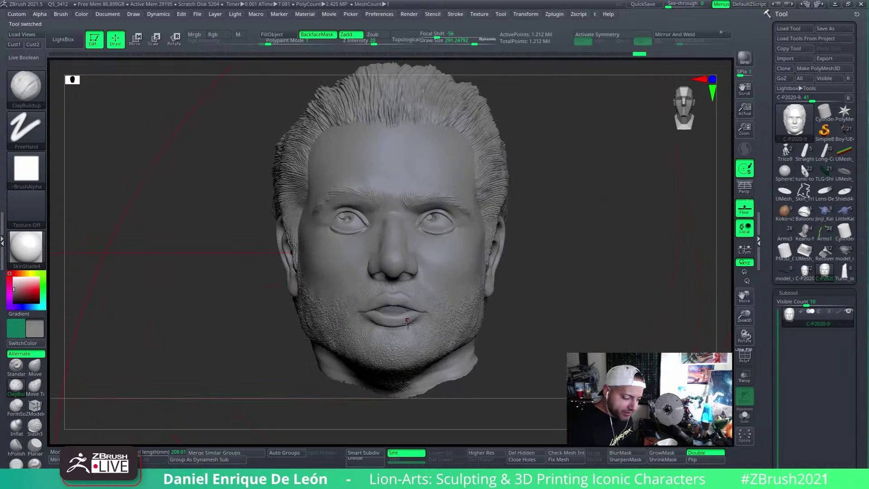
pyautogui.moveTo(519, 362)
pyautogui.mouseDown()
pyautogui.moveTo(490, 332)
pyautogui.moveTo(517, 299)
pyautogui.mouseUp()
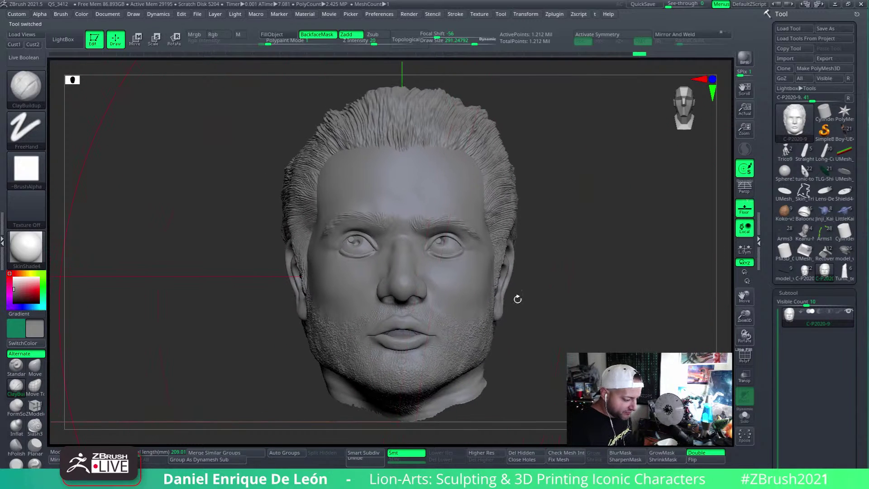
# Try Mirror And Weld on the head, compare the face with and without it, and undo the mirroring
pyautogui.click(696, 35)
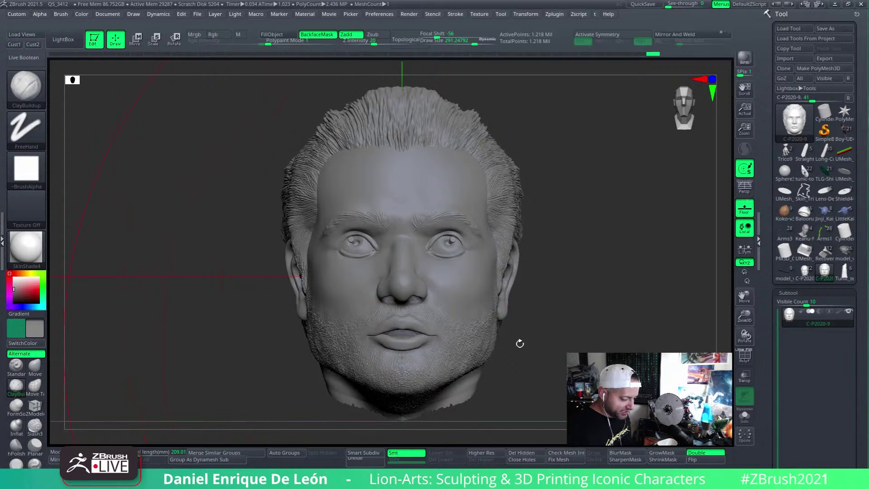
pyautogui.moveTo(495, 339); pyautogui.dragTo(488, 298, button='right')
pyautogui.hotkey('ctrl', 'z')
pyautogui.hotkey('ctrl', 'shift', 'z')
pyautogui.keyDown('alt'); pyautogui.moveTo(485, 264); pyautogui.dragTo(504, 318, button='right'); pyautogui.keyUp('alt')
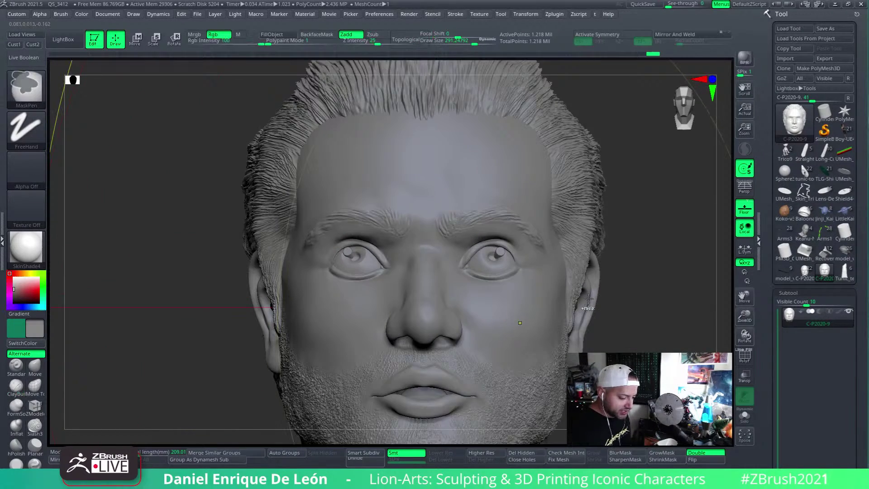
pyautogui.hotkey('ctrl', 'z')
pyautogui.keyDown('alt'); pyautogui.moveTo(362, 295); pyautogui.dragTo(382, 234, button='right'); pyautogui.keyUp('alt')
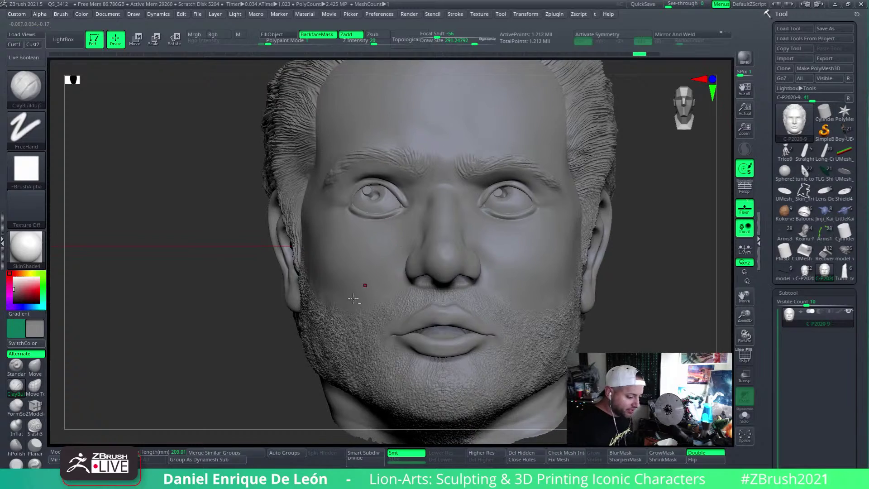
pyautogui.hotkey('ctrl', 'shift', 'z')
pyautogui.hotkey('ctrl', 'z')
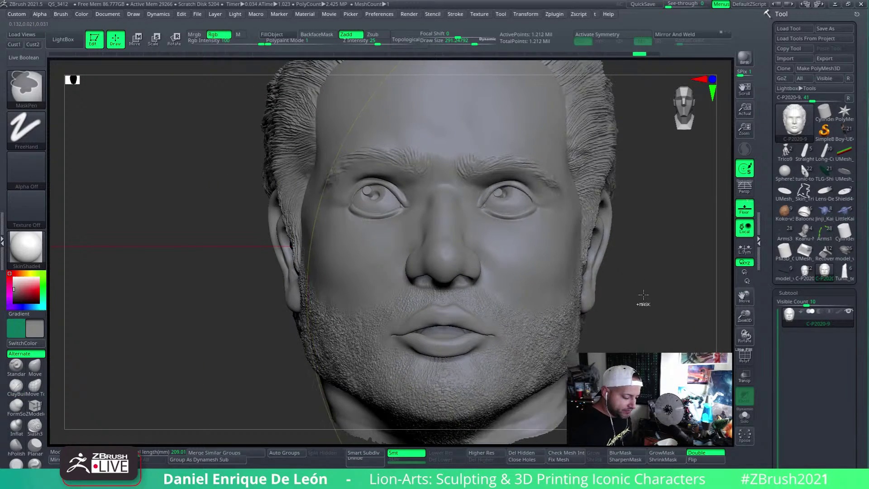
# Display the head's polygroups, switch the selection brush to SelectRect, and mask everything except the pink eyeball and its small highlight cylinder
pyautogui.keyDown('alt'); pyautogui.moveTo(393, 210); pyautogui.dragTo(408, 304, button='right'); pyautogui.keyUp('alt')
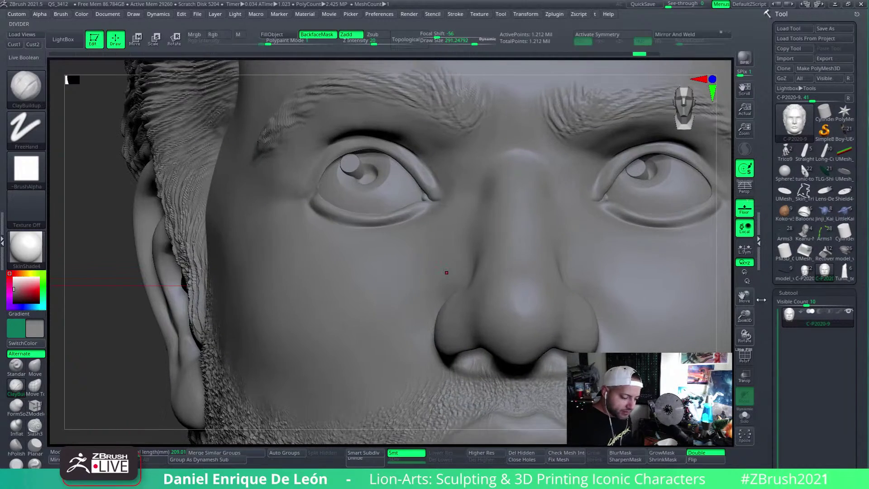
pyautogui.click(743, 354)
pyautogui.click(741, 350)
pyautogui.keyDown('alt'); pyautogui.moveTo(530, 276); pyautogui.dragTo(499, 337, button='right'); pyautogui.keyUp('alt')
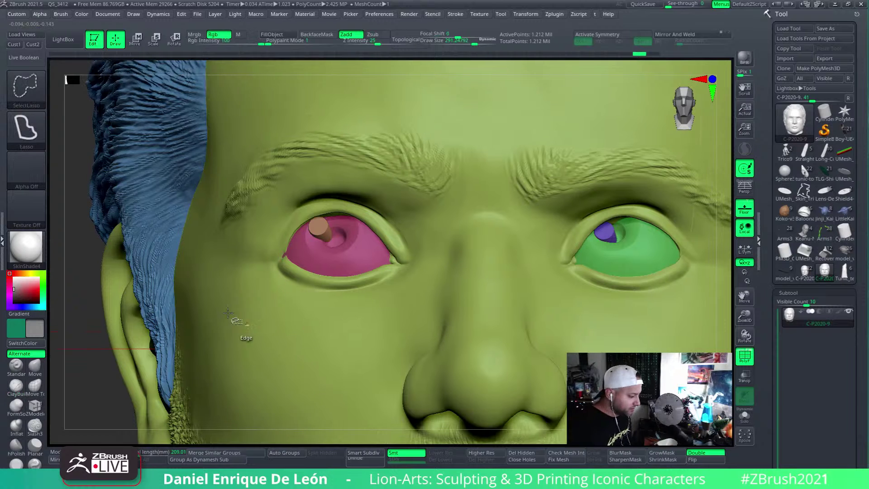
pyautogui.keyDown('ctrl'); pyautogui.keyDown('shift'); pyautogui.click(26, 88); pyautogui.keyUp('shift'); pyautogui.keyUp('ctrl')
pyautogui.click(158, 96)
pyautogui.keyDown('ctrl'); pyautogui.keyDown('shift'); pyautogui.click(320, 219); pyautogui.keyUp('shift'); pyautogui.keyUp('ctrl')
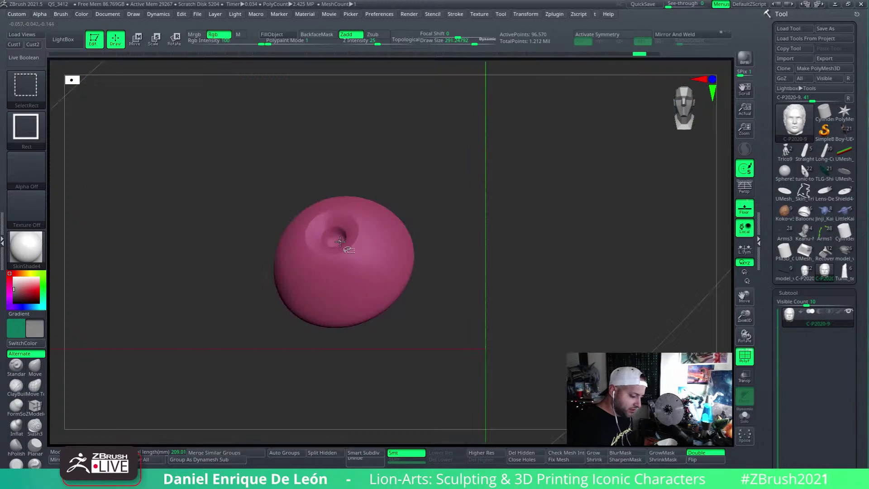
pyautogui.keyDown('ctrl'); pyautogui.keyDown('shift'); pyautogui.click(320, 219); pyautogui.keyUp('shift'); pyautogui.keyUp('ctrl')
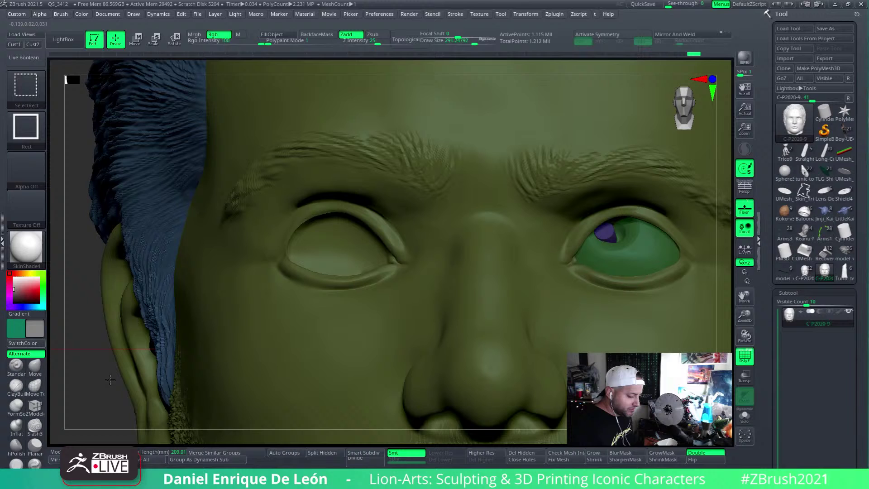
pyautogui.keyDown('ctrl'); pyautogui.keyDown('shift'); pyautogui.click(109, 380); pyautogui.keyUp('shift'); pyautogui.keyUp('ctrl')
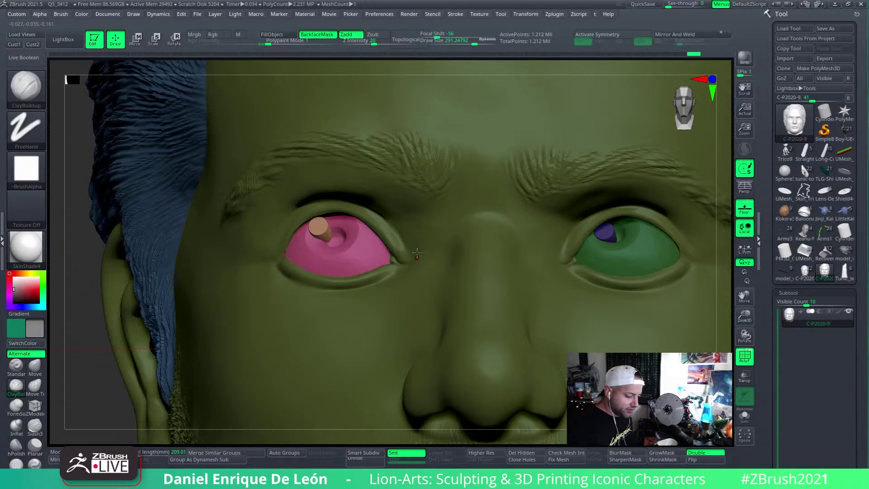
pyautogui.click(175, 38)
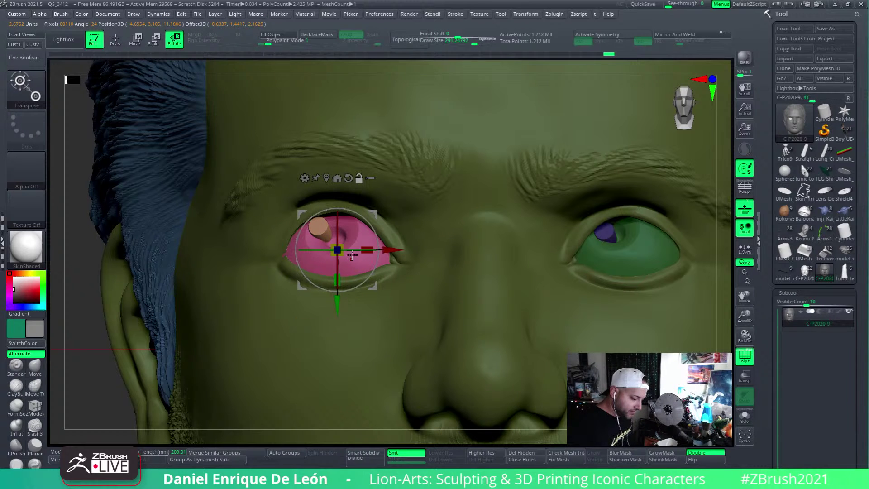
pyautogui.moveTo(436, 208); pyautogui.dragTo(407, 219)
pyautogui.press('q')
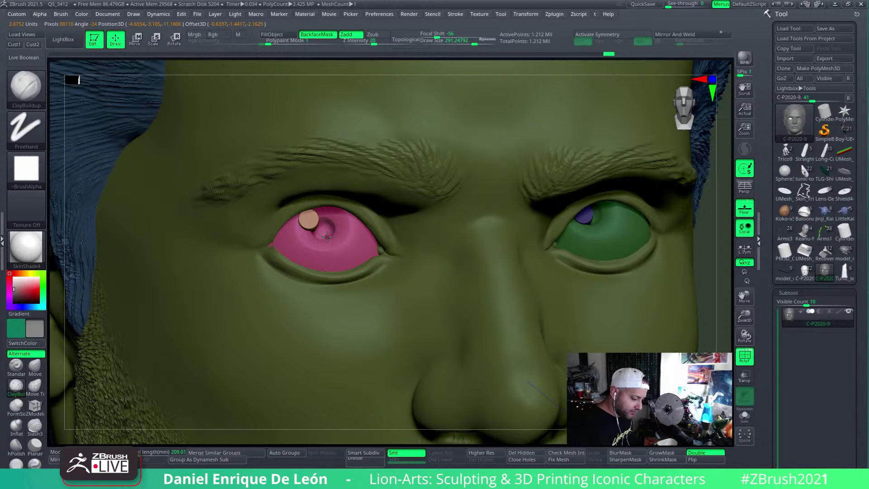
pyautogui.press('ctrl')
pyautogui.hotkey('ctrl', 'z')
pyautogui.hotkey('ctrl', 'z')
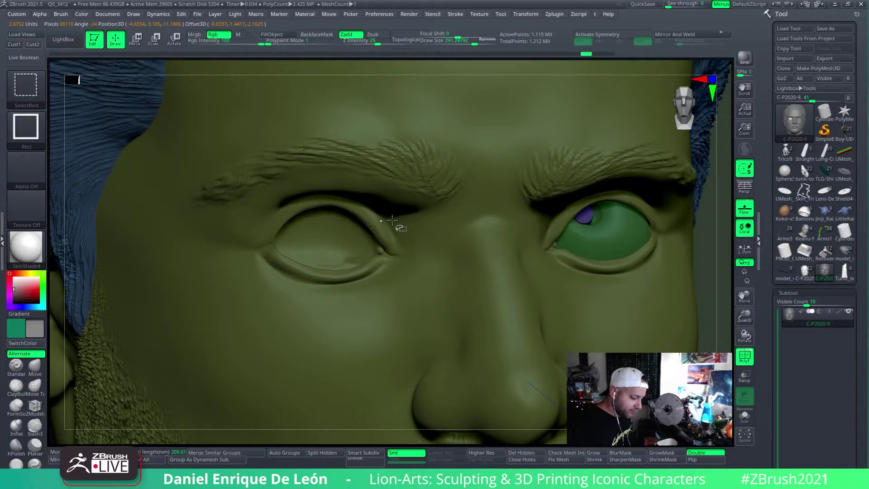
pyautogui.hotkey('ctrl', 'shift', 'z')
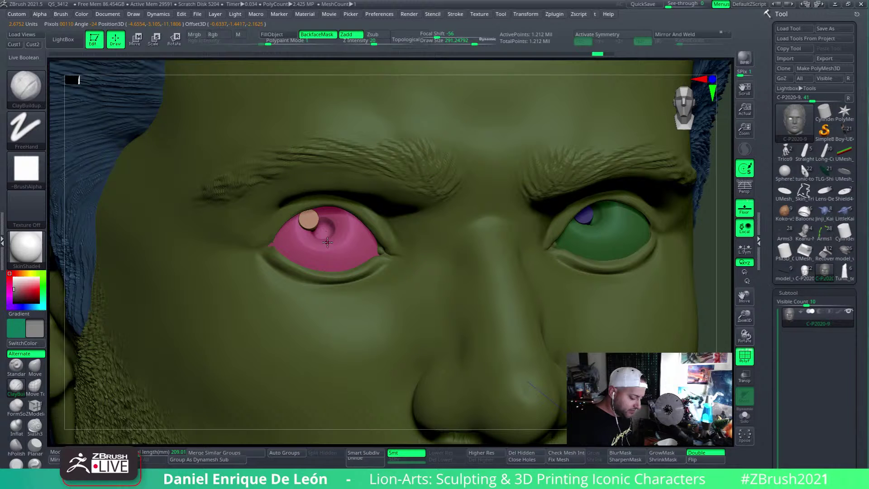
pyautogui.hotkey('ctrl', 'shift', 'z')
# Realign the transform gizmo on the pink eyeball, rotate the eye with its highlight, and shift it about 0.0025 sideways
pyautogui.moveTo(359, 252)
pyautogui.keyDown('alt'); pyautogui.mouseDown(button='right')
pyautogui.moveTo(343, 232)
pyautogui.moveTo(455, 263)
pyautogui.mouseUp(button='right'); pyautogui.keyUp('alt')
pyautogui.click(177, 42)
pyautogui.keyDown('alt'); pyautogui.click(394, 230); pyautogui.keyUp('alt')
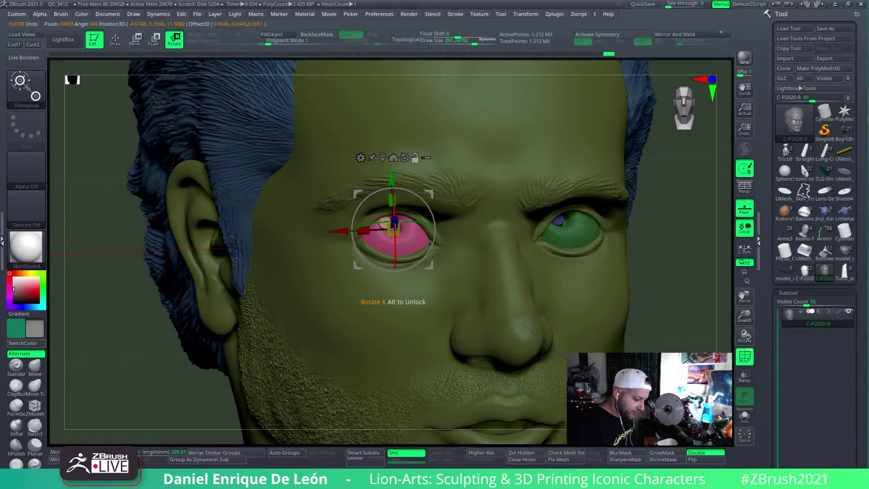
pyautogui.moveTo(430, 227); pyautogui.dragTo(473, 241, button='right')
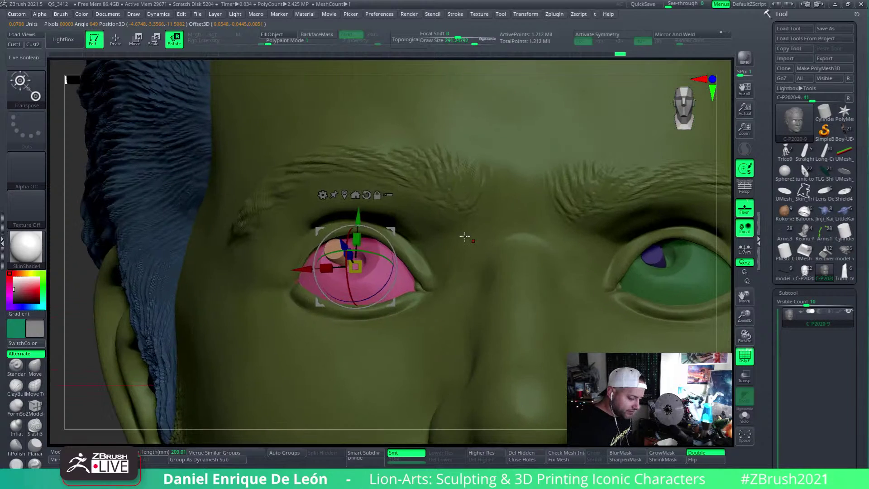
pyautogui.moveTo(375, 253); pyautogui.dragTo(385, 236)
pyautogui.moveTo(296, 268); pyautogui.dragTo(304, 268)
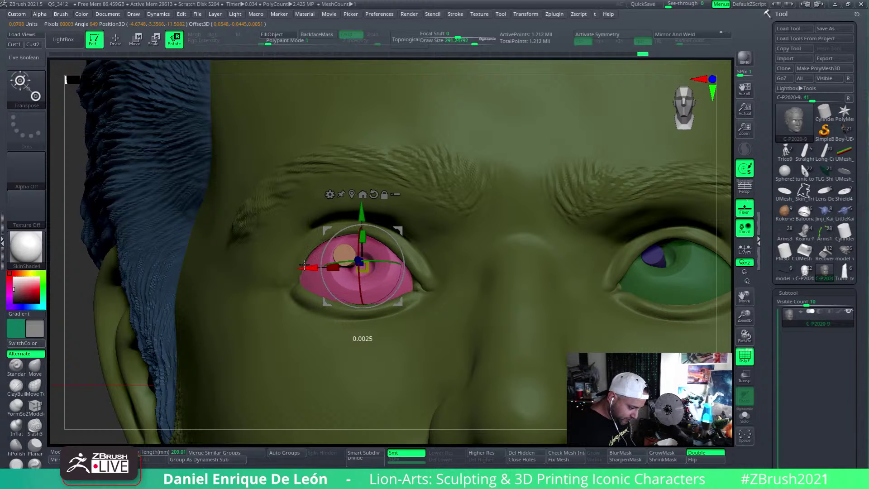
# Fine-tune the pink eyeball's sideways, vertical and depth position in its socket, checking the fit from the front and side
pyautogui.moveTo(471, 234); pyautogui.dragTo(532, 245, button='right')
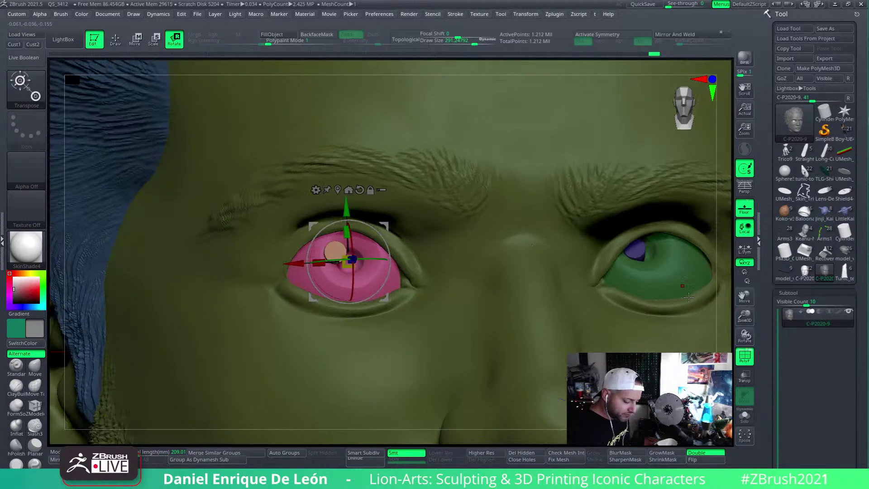
pyautogui.keyDown('ctrl'); pyautogui.moveTo(566, 398); pyautogui.dragTo(461, 263, button='right'); pyautogui.keyUp('ctrl')
pyautogui.moveTo(359, 230); pyautogui.dragTo(355, 226)
pyautogui.moveTo(311, 248); pyautogui.dragTo(314, 248)
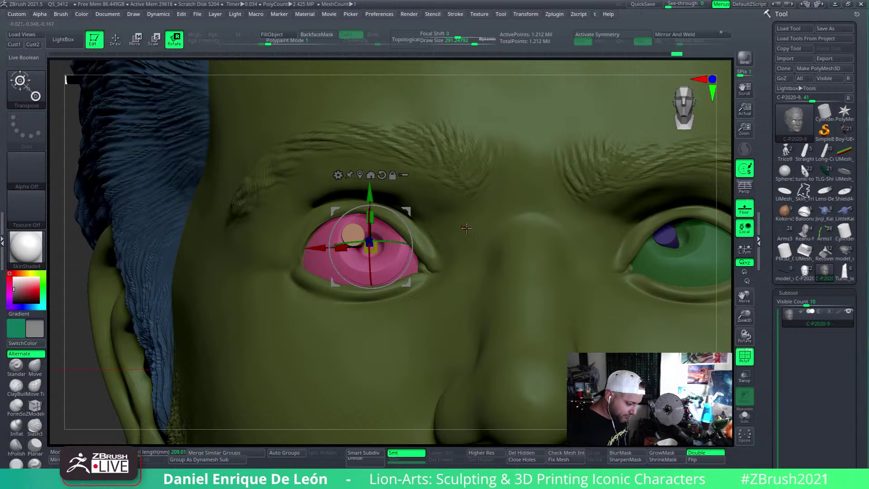
pyautogui.moveTo(466, 228)
pyautogui.mouseDown(button='right')
pyautogui.moveTo(457, 211)
pyautogui.moveTo(473, 212)
pyautogui.moveTo(459, 214)
pyautogui.mouseUp(button='right')
pyautogui.moveTo(419, 240); pyautogui.dragTo(424, 240)
pyautogui.moveTo(366, 194); pyautogui.dragTo(367, 195)
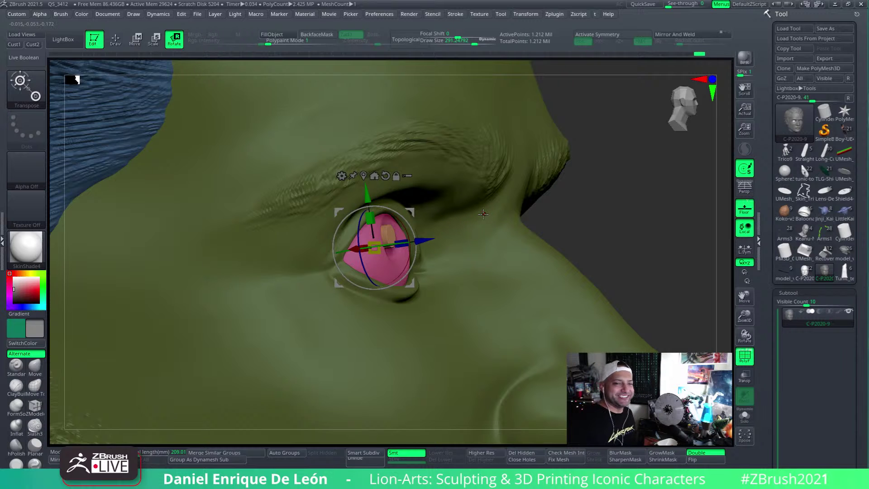
pyautogui.moveTo(569, 217); pyautogui.dragTo(528, 213)
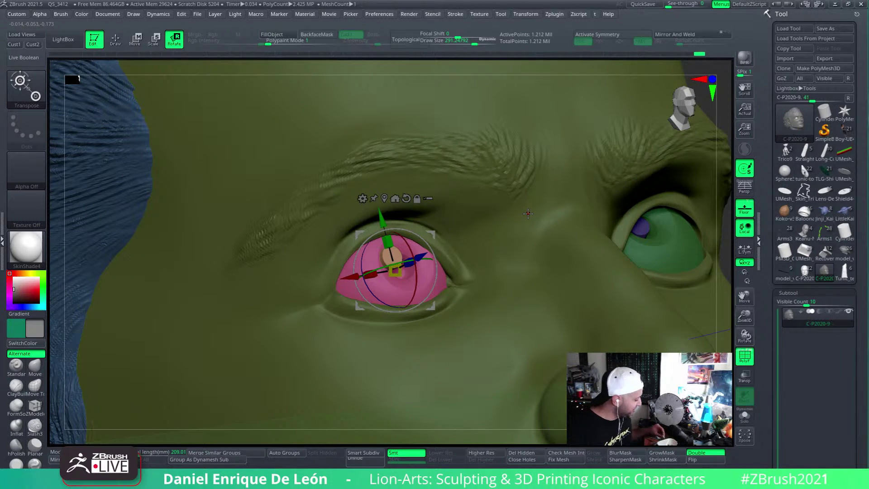
pyautogui.moveTo(528, 213); pyautogui.dragTo(516, 194)
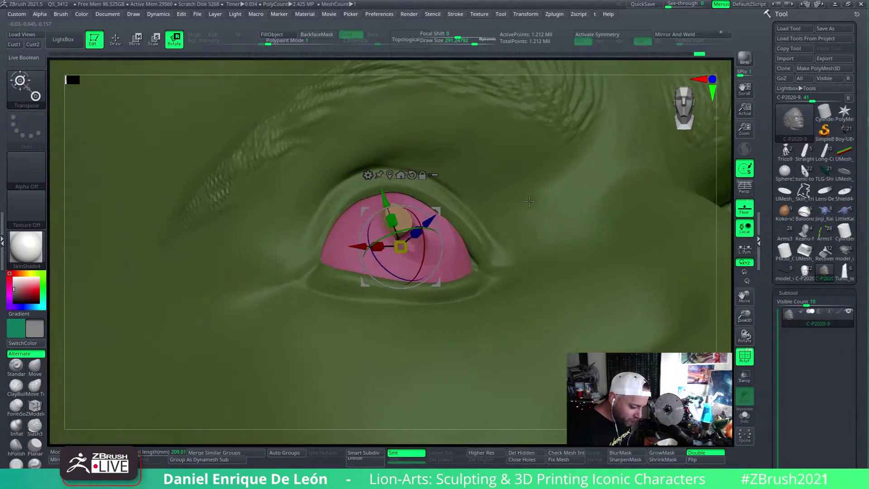
# Nudge the pink eyeball sideways and vertically in close-up so it sits snugly against the eyelids
pyautogui.moveTo(522, 213); pyautogui.dragTo(360, 254, button='right')
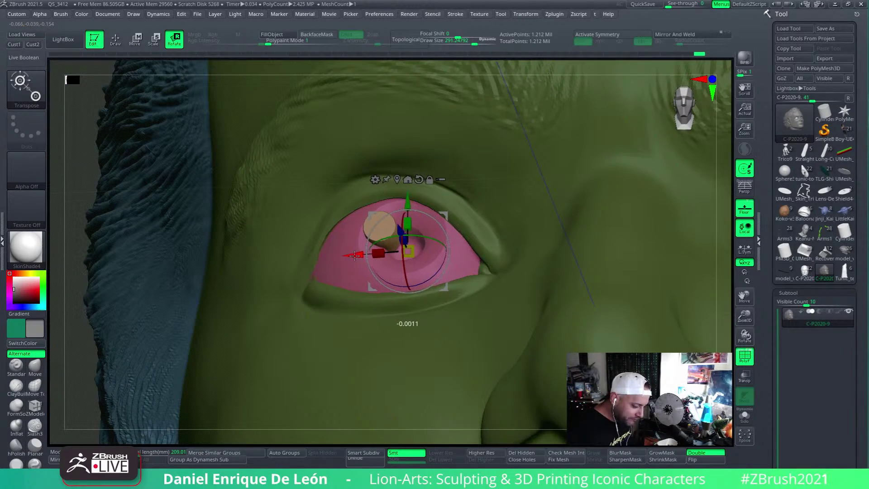
pyautogui.moveTo(354, 255); pyautogui.dragTo(352, 254)
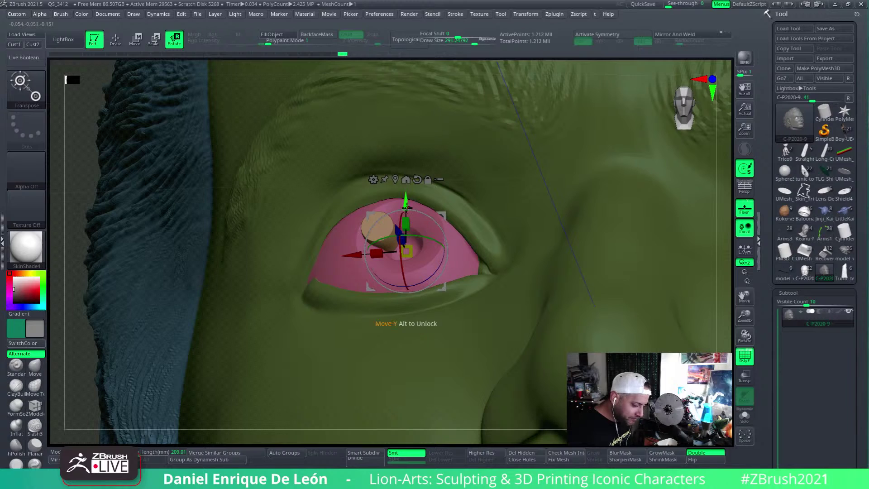
pyautogui.moveTo(406, 206); pyautogui.dragTo(406, 207)
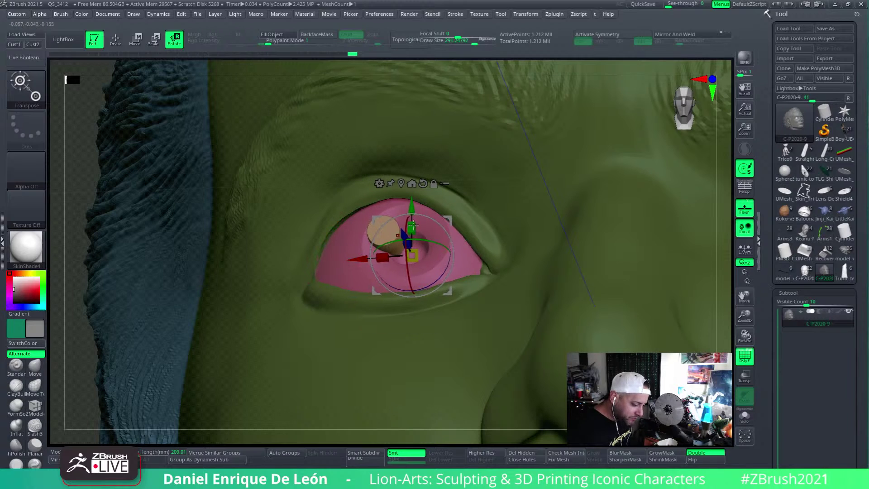
pyautogui.moveTo(505, 204); pyautogui.dragTo(452, 185, button='right')
pyautogui.moveTo(443, 260); pyautogui.dragTo(440, 255)
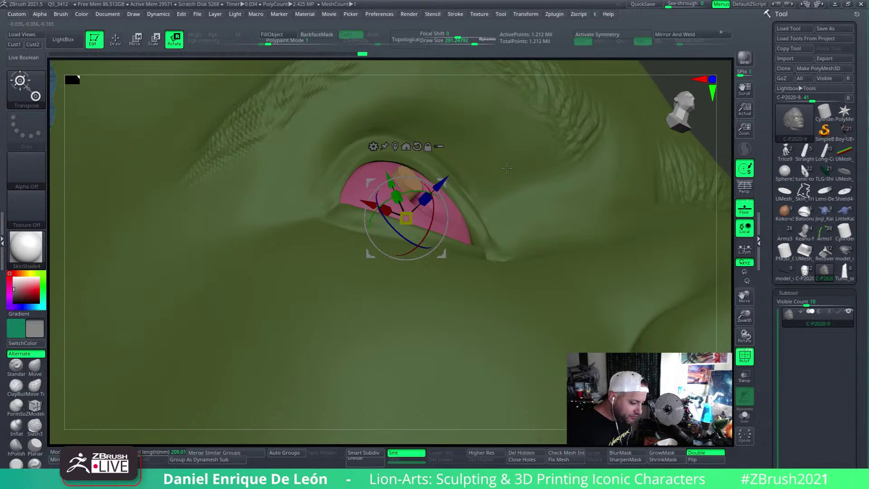
# Remove the mask from the face and return to Draw mode with the whole face in view
pyautogui.moveTo(506, 168)
pyautogui.mouseDown(button='right')
pyautogui.moveTo(467, 194)
pyautogui.moveTo(447, 180)
pyautogui.mouseUp(button='right')
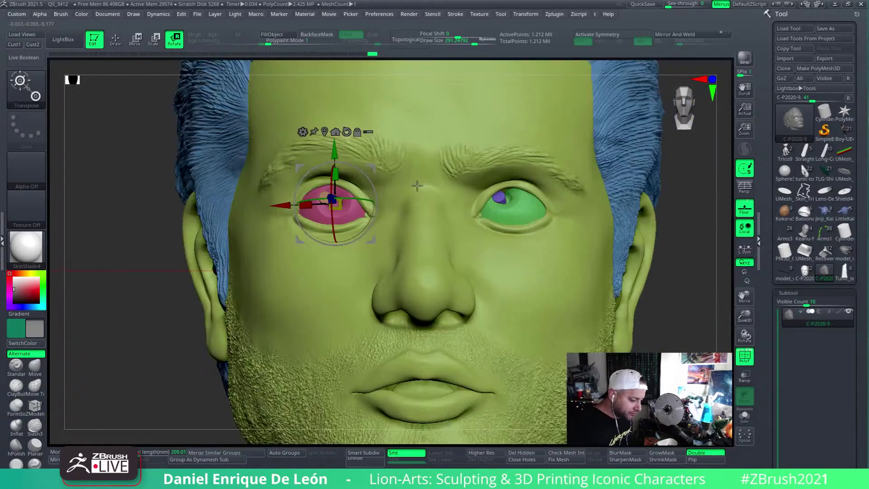
pyautogui.moveTo(119, 212)
pyautogui.mouseDown(button='right')
pyautogui.moveTo(421, 201)
pyautogui.moveTo(317, 203)
pyautogui.mouseUp(button='right')
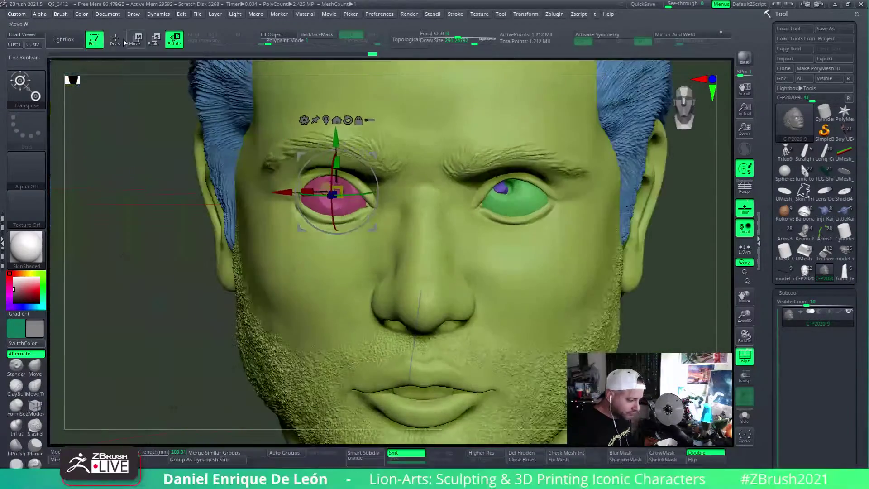
pyautogui.click(118, 40)
pyautogui.moveTo(450, 205)
pyautogui.mouseDown(button='right')
pyautogui.moveTo(506, 190)
pyautogui.moveTo(525, 248)
pyautogui.moveTo(539, 254)
pyautogui.moveTo(561, 240)
pyautogui.moveTo(542, 305)
pyautogui.moveTo(543, 239)
pyautogui.moveTo(534, 256)
pyautogui.mouseUp(button='right')
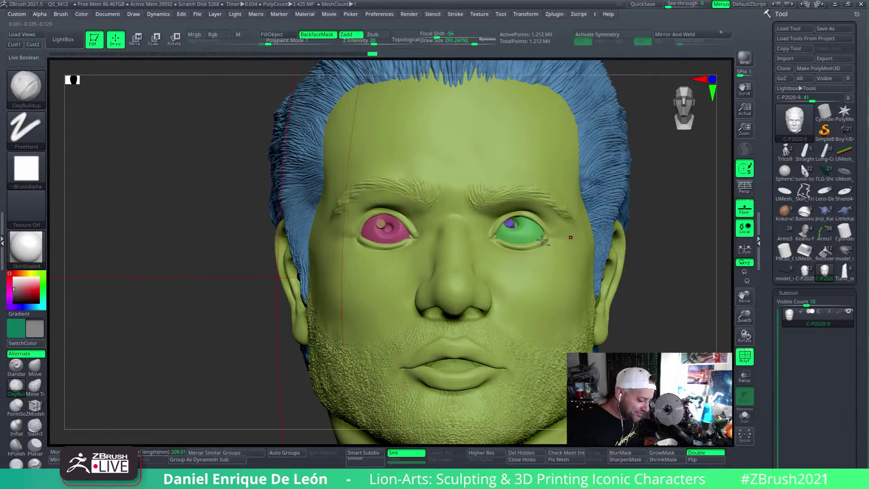
# Apply Mirror And Weld to the head to copy the adjusted eye across, and activate X symmetry
pyautogui.keyDown('shift'); pyautogui.moveTo(537, 285); pyautogui.dragTo(541, 271, button='right'); pyautogui.keyUp('shift')
pyautogui.click(617, 35)
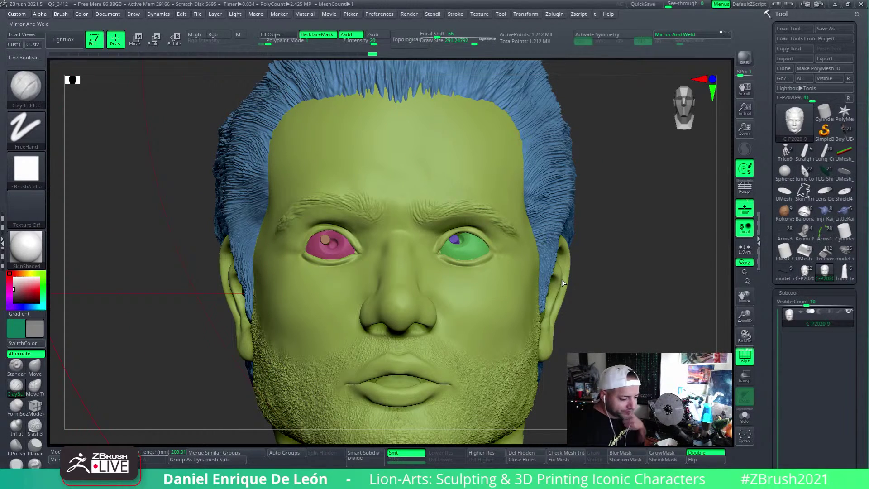
pyautogui.moveTo(497, 301)
pyautogui.keyDown('alt'); pyautogui.mouseDown(button='right')
pyautogui.moveTo(475, 247)
pyautogui.moveTo(476, 267)
pyautogui.moveTo(627, 284)
pyautogui.moveTo(487, 270)
pyautogui.moveTo(466, 242)
pyautogui.moveTo(477, 240)
pyautogui.moveTo(502, 322)
pyautogui.moveTo(519, 257)
pyautogui.moveTo(548, 215)
pyautogui.moveTo(562, 271)
pyautogui.moveTo(679, 276)
pyautogui.moveTo(701, 298)
pyautogui.mouseUp(button='right'); pyautogui.keyUp('alt')
pyautogui.press('x')
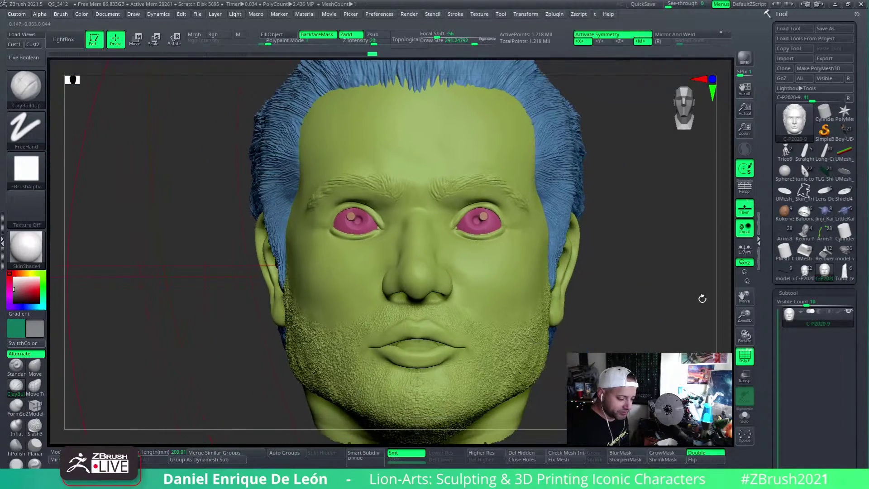
# Turn off the polygroup display on the head and reduce the brush's draw size to about 33
pyautogui.click(745, 360)
pyautogui.keyDown('alt'); pyautogui.moveTo(503, 290); pyautogui.dragTo(524, 302, button='right'); pyautogui.keyUp('alt')
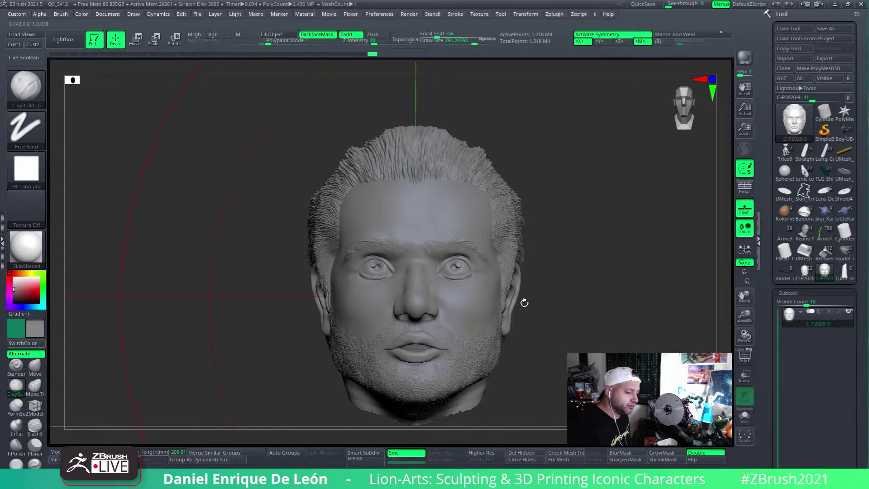
pyautogui.moveTo(473, 42); pyautogui.dragTo(450, 41)
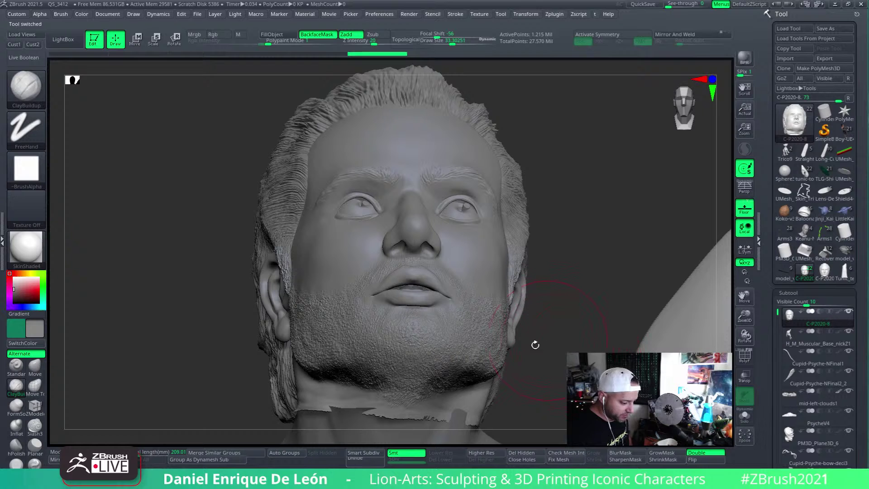
# Review the head on the winged figure in the C-P2020-8 scene, and return to the framed C-P2020-9 head
pyautogui.keyDown('alt'); pyautogui.moveTo(526, 375); pyautogui.dragTo(579, 77); pyautogui.keyUp('alt')
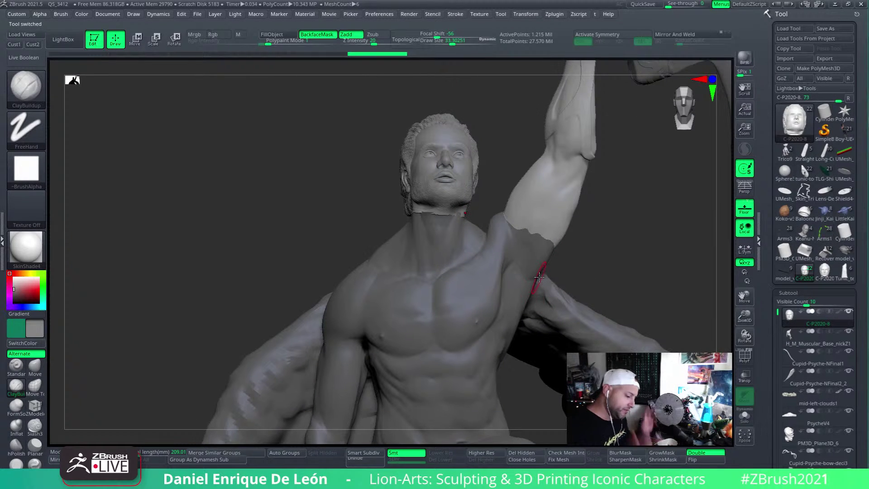
pyautogui.keyDown('alt'); pyautogui.moveTo(530, 339); pyautogui.dragTo(529, 164); pyautogui.keyUp('alt')
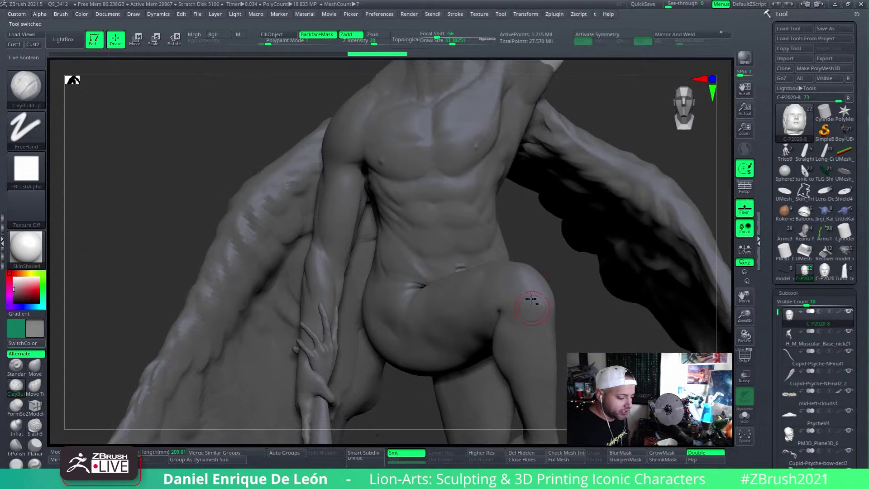
pyautogui.moveTo(531, 300)
pyautogui.keyDown('alt'); pyautogui.mouseDown()
pyautogui.moveTo(529, 86)
pyautogui.moveTo(552, 241)
pyautogui.moveTo(569, 190)
pyautogui.moveTo(588, 251)
pyautogui.mouseUp(); pyautogui.keyUp('alt')
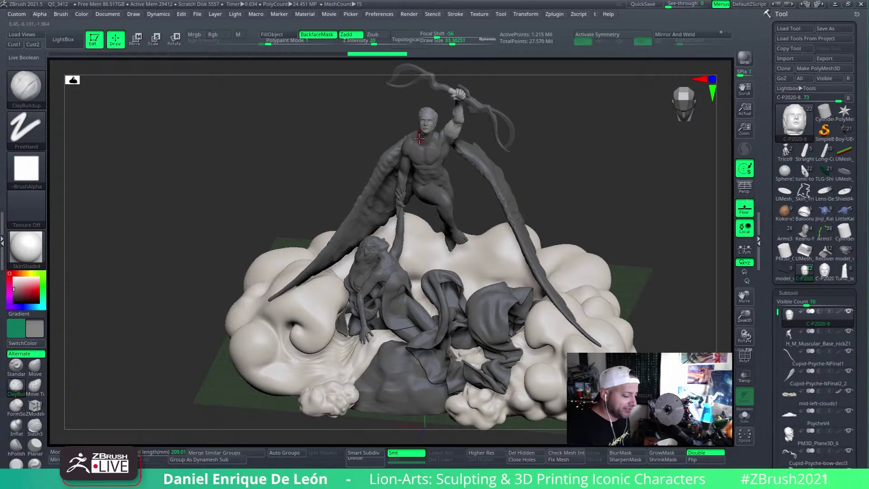
pyautogui.moveTo(419, 137)
pyautogui.mouseDown(button='right')
pyautogui.moveTo(440, 206)
pyautogui.moveTo(440, 172)
pyautogui.moveTo(442, 183)
pyautogui.moveTo(484, 217)
pyautogui.mouseUp(button='right')
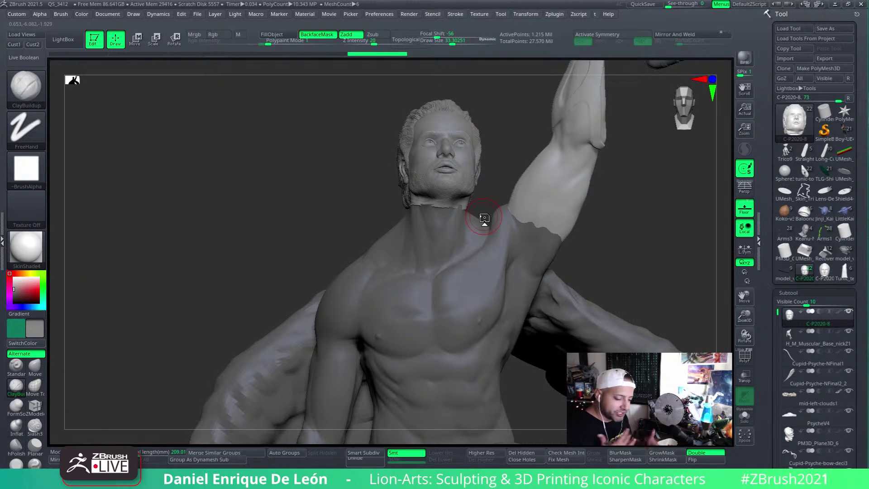
pyautogui.click(826, 277)
pyautogui.press('f')
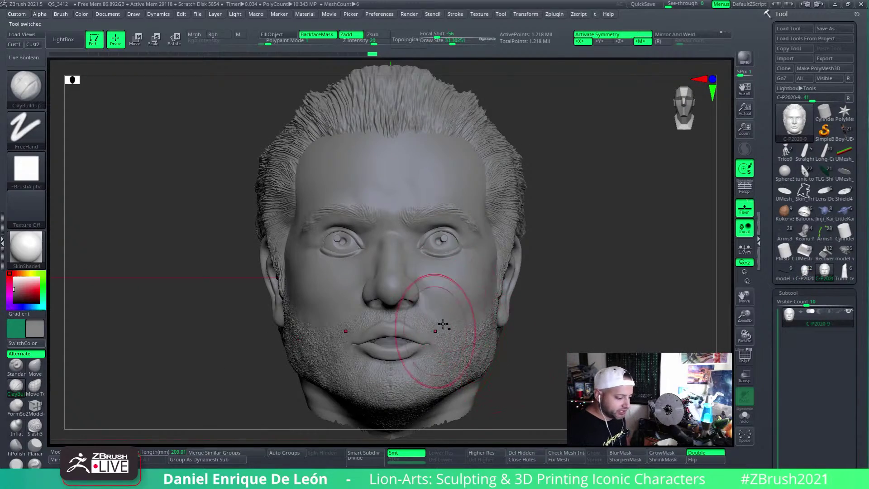
# Display the head's polygroups and wireframe to examine the mirrored eyes and face, and hide them again
pyautogui.moveTo(437, 331); pyautogui.dragTo(529, 236, button='right')
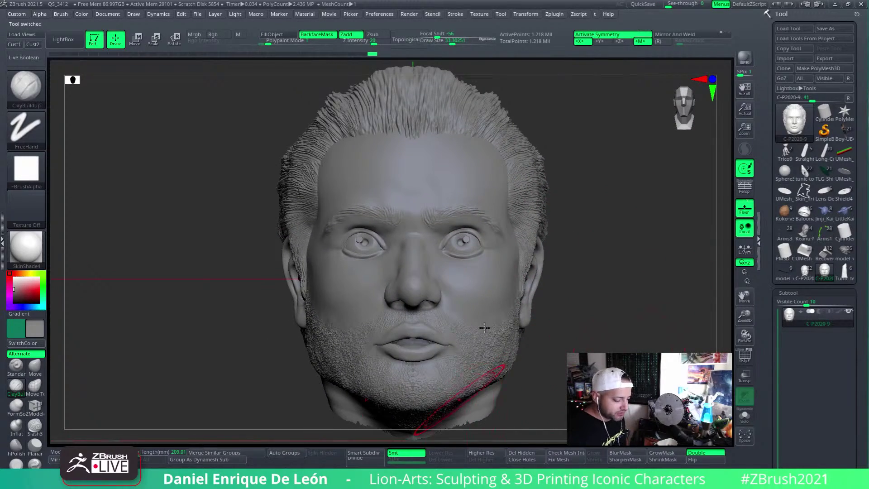
pyautogui.keyDown('alt'); pyautogui.moveTo(462, 398); pyautogui.dragTo(511, 290, button='right'); pyautogui.keyUp('alt')
pyautogui.moveTo(512, 290); pyautogui.dragTo(512, 343, button='right')
pyautogui.click(744, 357)
pyautogui.keyDown('alt'); pyautogui.moveTo(490, 265); pyautogui.dragTo(504, 312, button='right'); pyautogui.keyUp('alt')
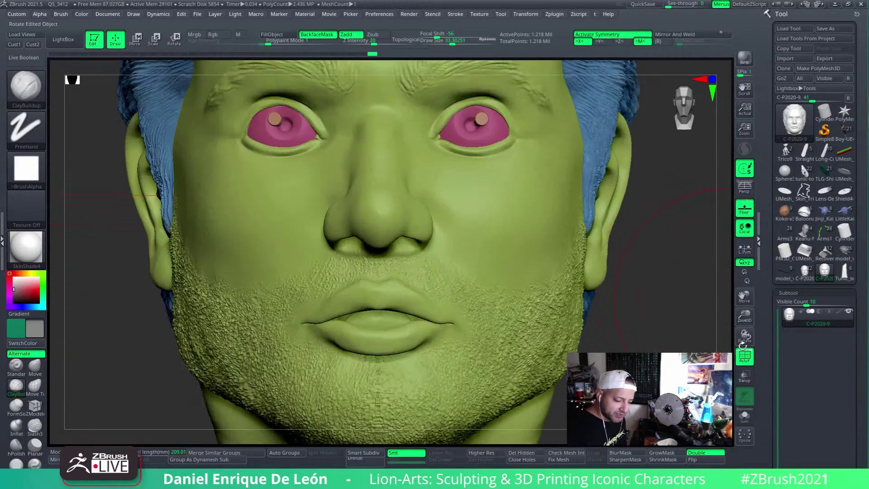
pyautogui.click(742, 353)
pyautogui.moveTo(527, 227); pyautogui.dragTo(534, 270, button='right')
pyautogui.hotkey('shift', 'f')
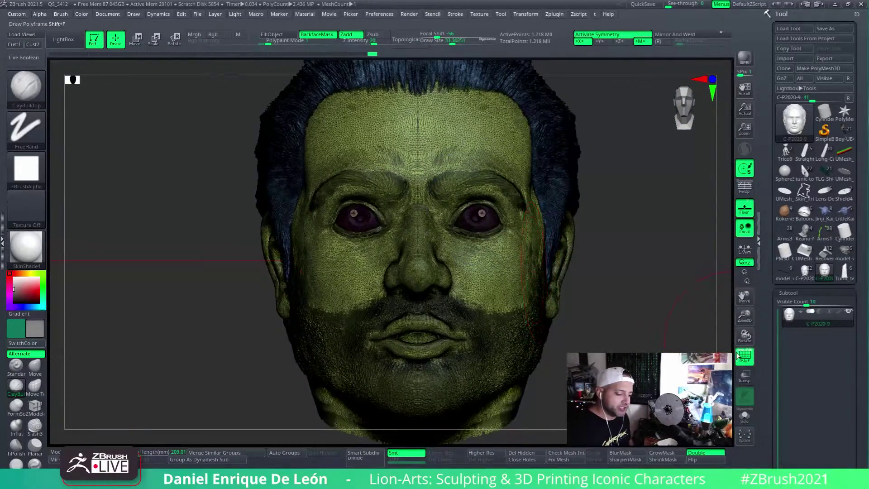
# Examine the mirrored head's eyes, jaw and beard from the front, three-quarter and profile angles
pyautogui.keyDown('alt'); pyautogui.moveTo(514, 320); pyautogui.dragTo(501, 271, button='right'); pyautogui.keyUp('alt')
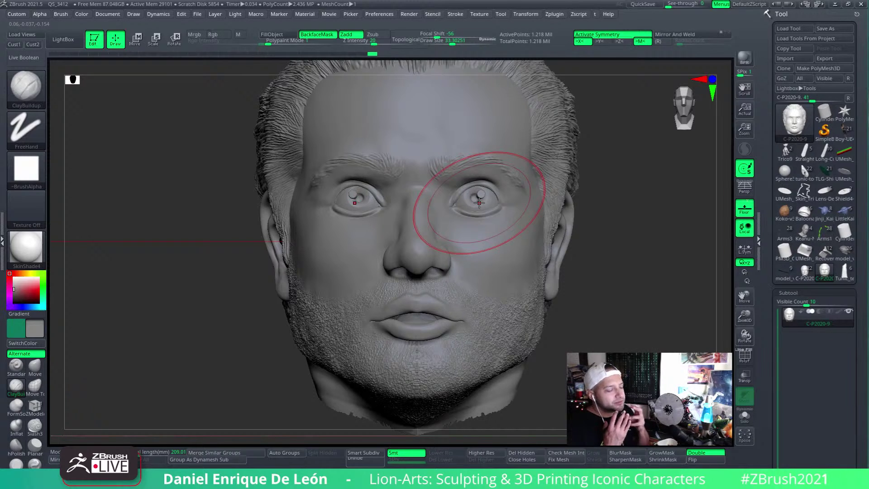
pyautogui.moveTo(427, 325)
pyautogui.mouseDown(button='right')
pyautogui.moveTo(432, 307)
pyautogui.moveTo(443, 358)
pyautogui.moveTo(438, 333)
pyautogui.mouseUp(button='right')
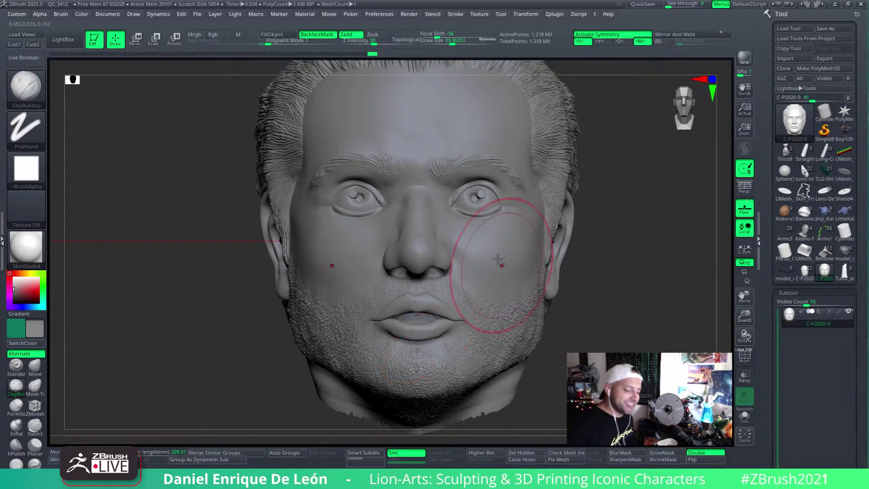
pyautogui.moveTo(495, 272)
pyautogui.keyDown('ctrl'); pyautogui.mouseDown(button='right')
pyautogui.moveTo(487, 278)
pyautogui.moveTo(495, 286)
pyautogui.moveTo(484, 287)
pyautogui.moveTo(507, 294)
pyautogui.mouseUp(button='right'); pyautogui.keyUp('ctrl')
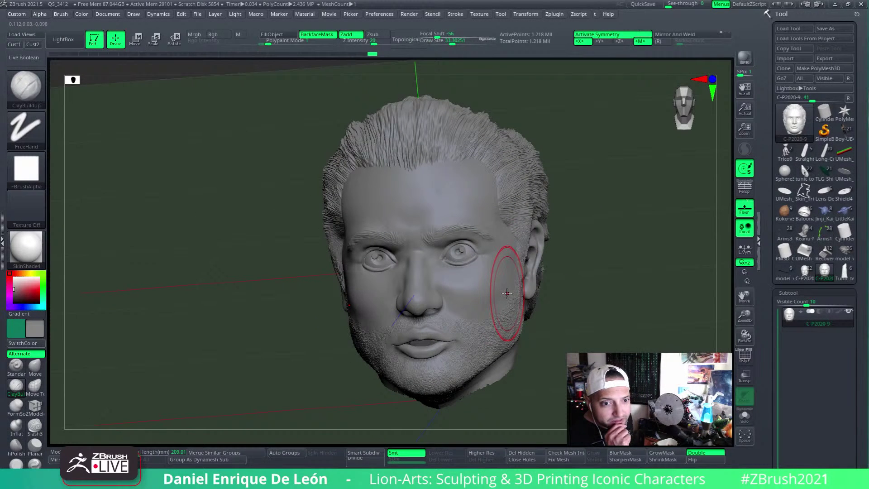
pyautogui.moveTo(507, 293)
pyautogui.mouseDown(button='right')
pyautogui.moveTo(482, 311)
pyautogui.moveTo(446, 271)
pyautogui.mouseUp(button='right')
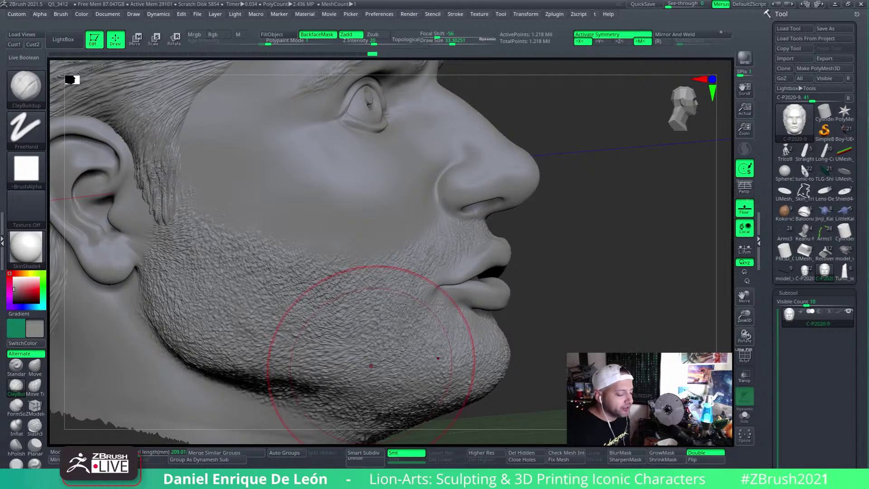
pyautogui.moveTo(493, 296)
pyautogui.mouseDown(button='right')
pyautogui.moveTo(402, 304)
pyautogui.moveTo(385, 271)
pyautogui.moveTo(497, 299)
pyautogui.moveTo(470, 313)
pyautogui.moveTo(488, 335)
pyautogui.mouseUp(button='right')
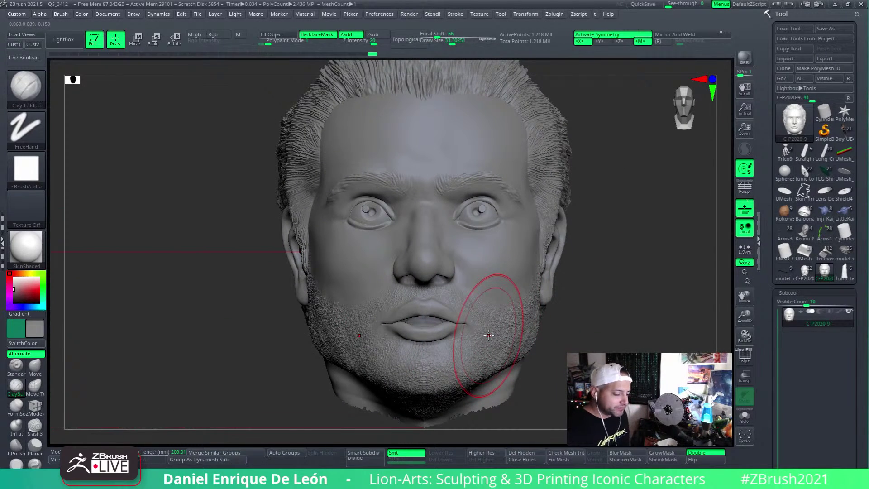
pyautogui.moveTo(488, 335)
pyautogui.mouseDown(button='right')
pyautogui.moveTo(495, 291)
pyautogui.moveTo(520, 284)
pyautogui.mouseUp(button='right')
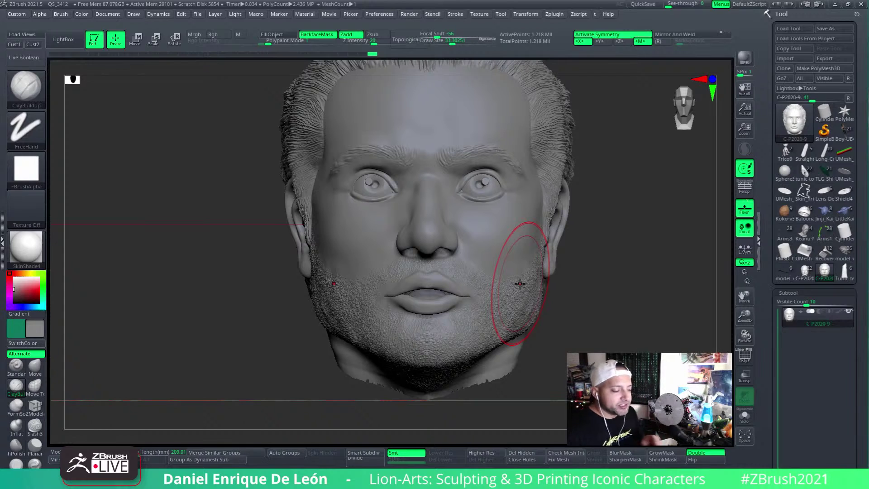
# Look through the available ZPlugin tools
pyautogui.click(559, 14)
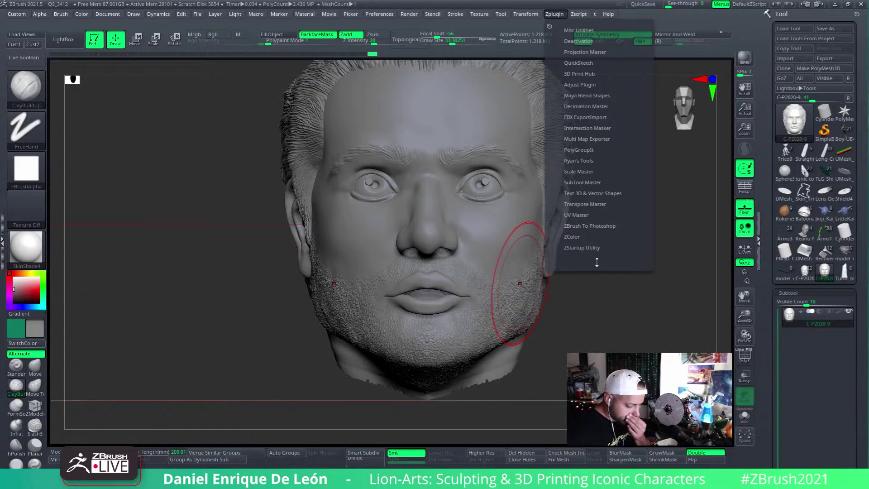
pyautogui.click(557, 15)
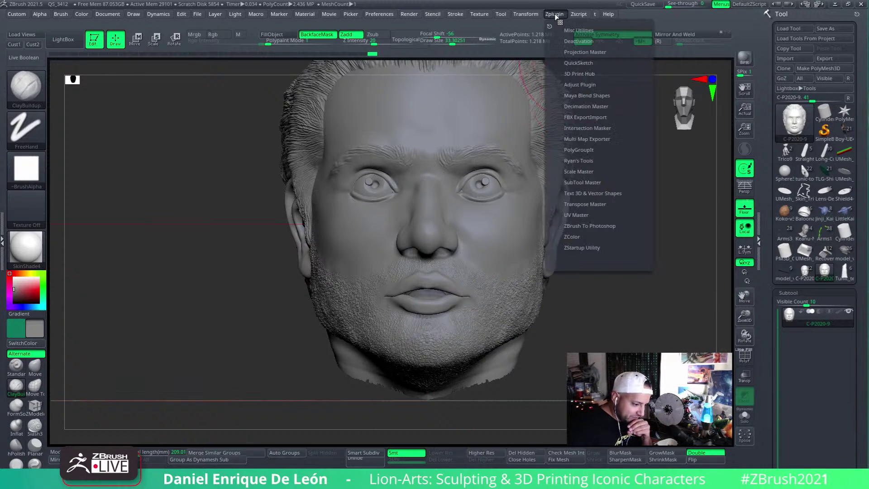